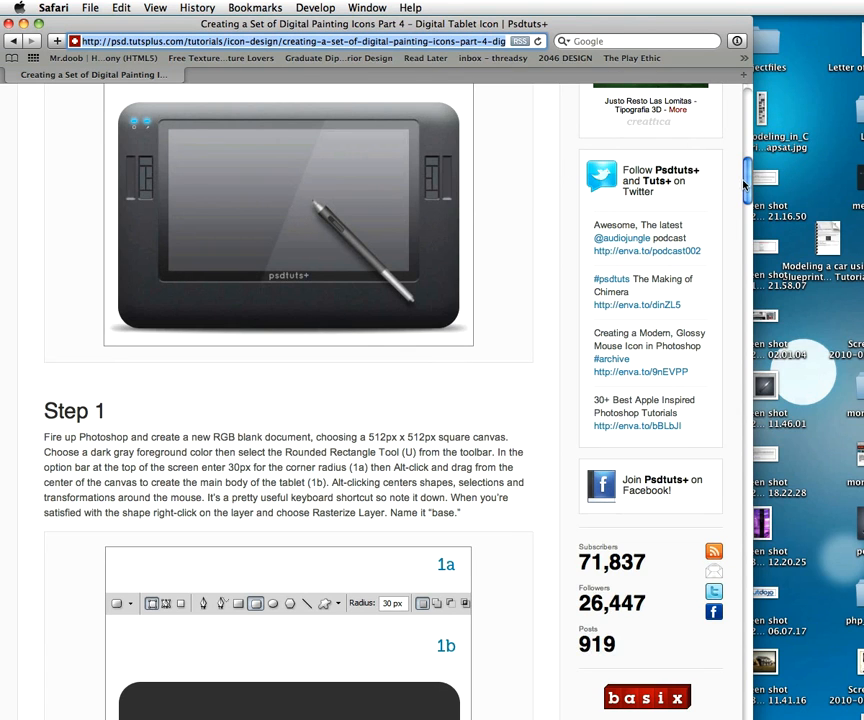
# - Review the introduction at the beginning of the digital tablet icon tutorial page
pyautogui.moveTo(748, 180); pyautogui.dragTo(741, 96)
pyautogui.moveTo(300, 122)
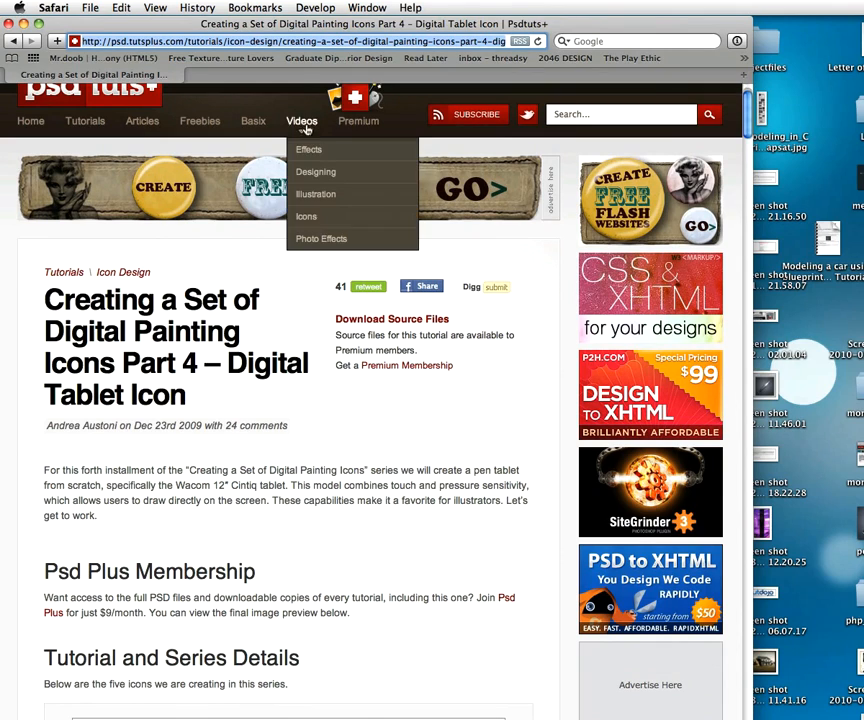
pyautogui.click(328, 503)
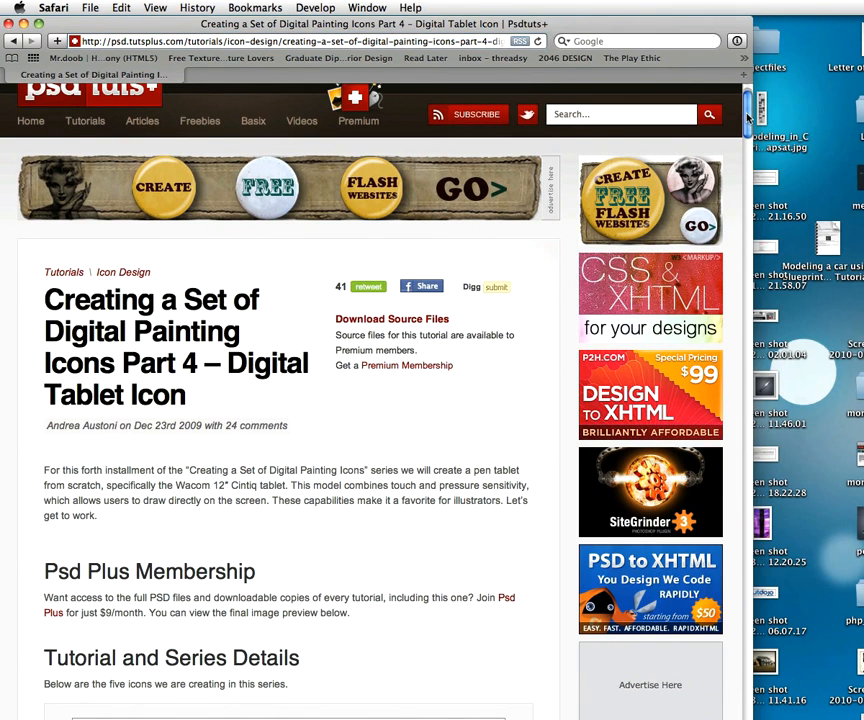
pyautogui.moveTo(748, 118); pyautogui.dragTo(752, 110)
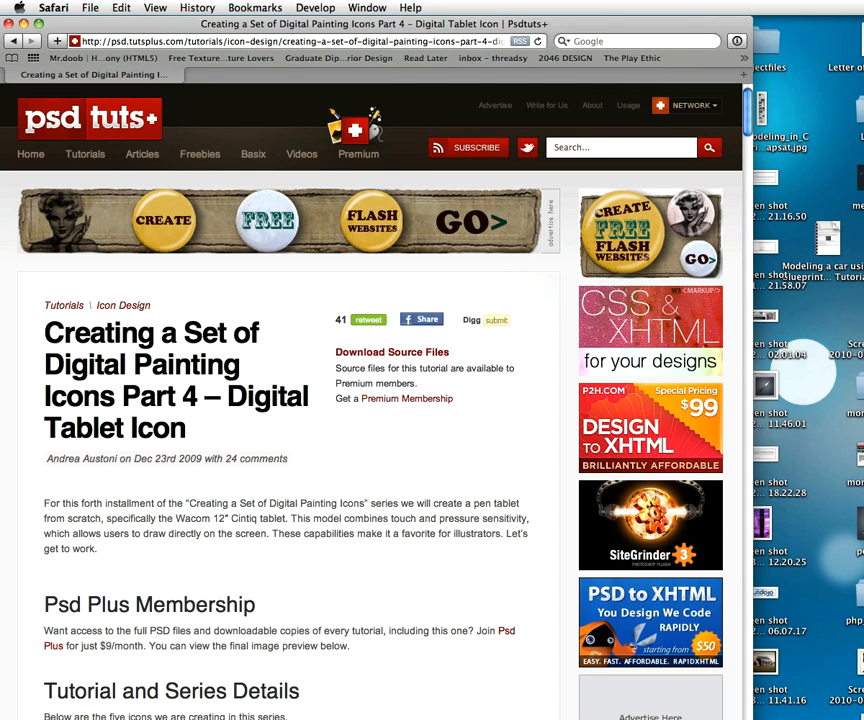
# - Switch to Photoshop and place one vertical and one horizontal guide crossing at the centre of the blank canvas
pyautogui.press('super+Tab')
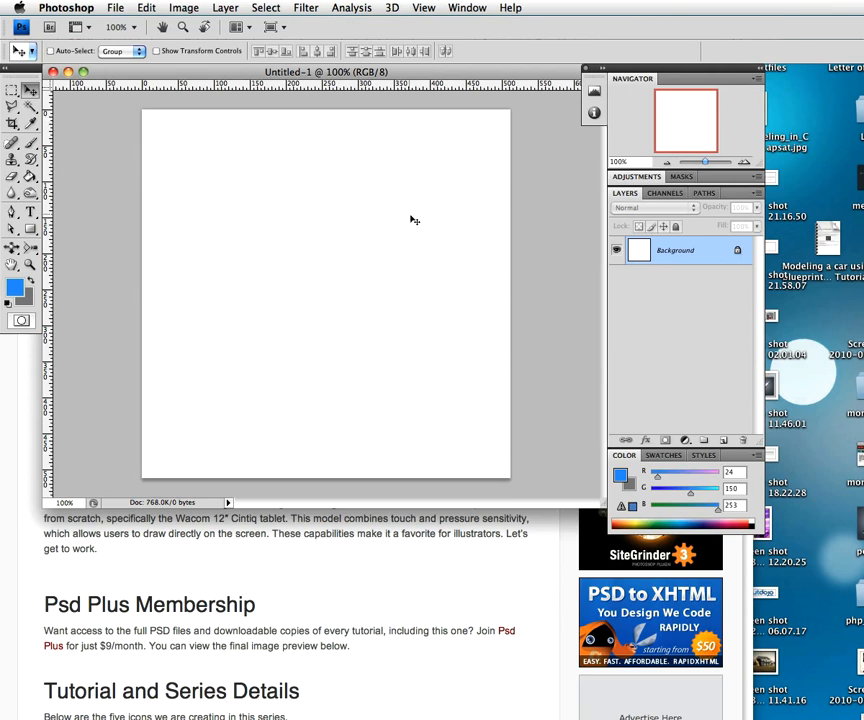
pyautogui.moveTo(48, 208); pyautogui.dragTo(329, 199)
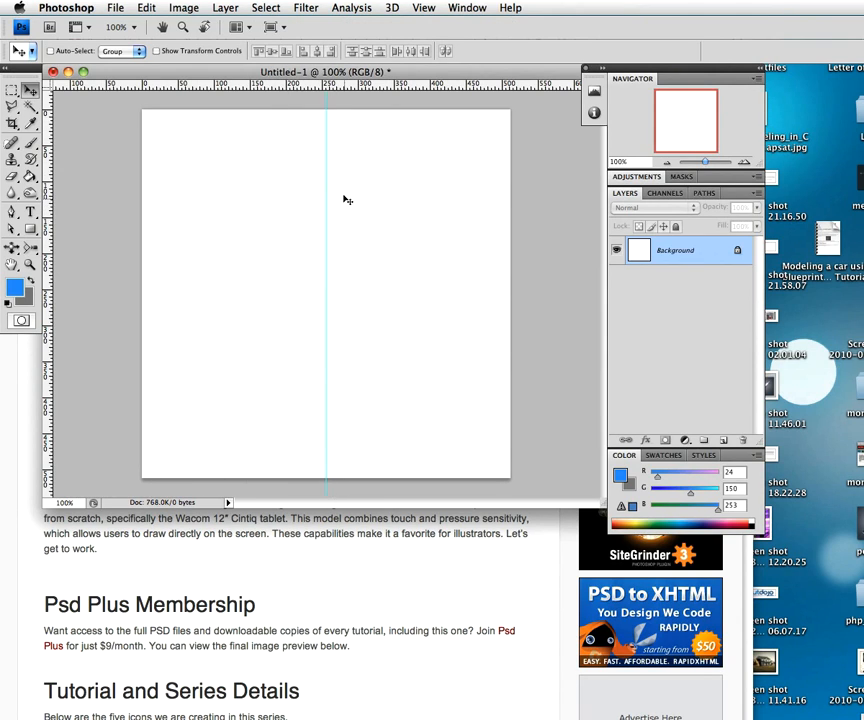
pyautogui.moveTo(291, 84); pyautogui.dragTo(253, 294)
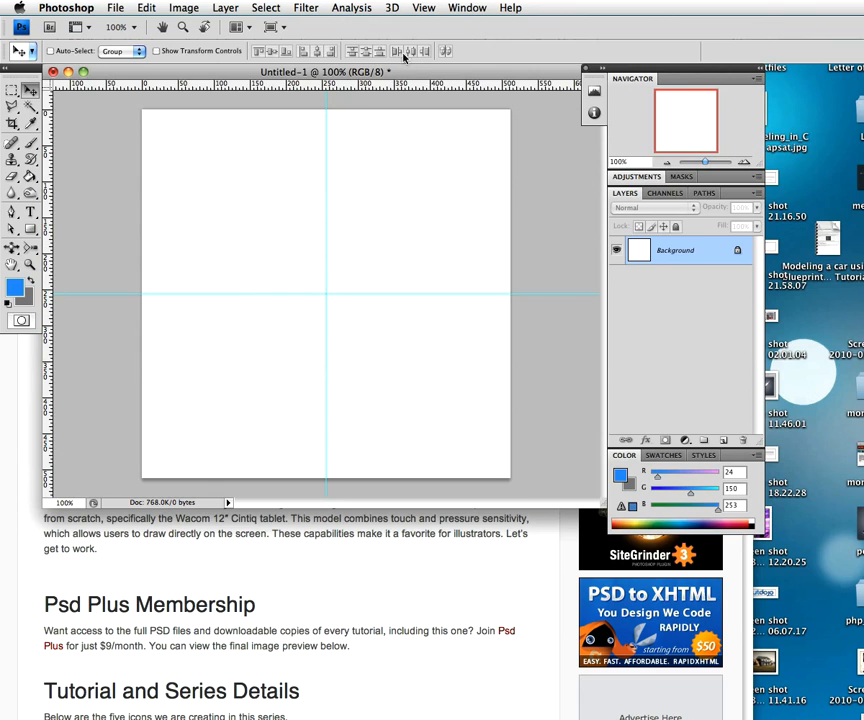
pyautogui.click(424, 8)
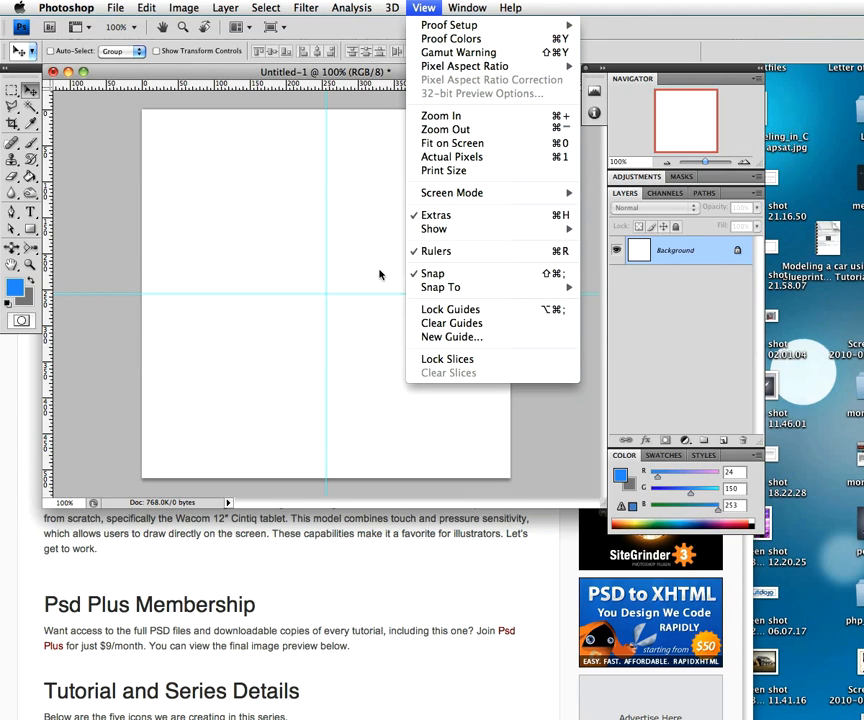
pyautogui.click(294, 73)
pyautogui.moveTo(294, 73); pyautogui.dragTo(331, 80)
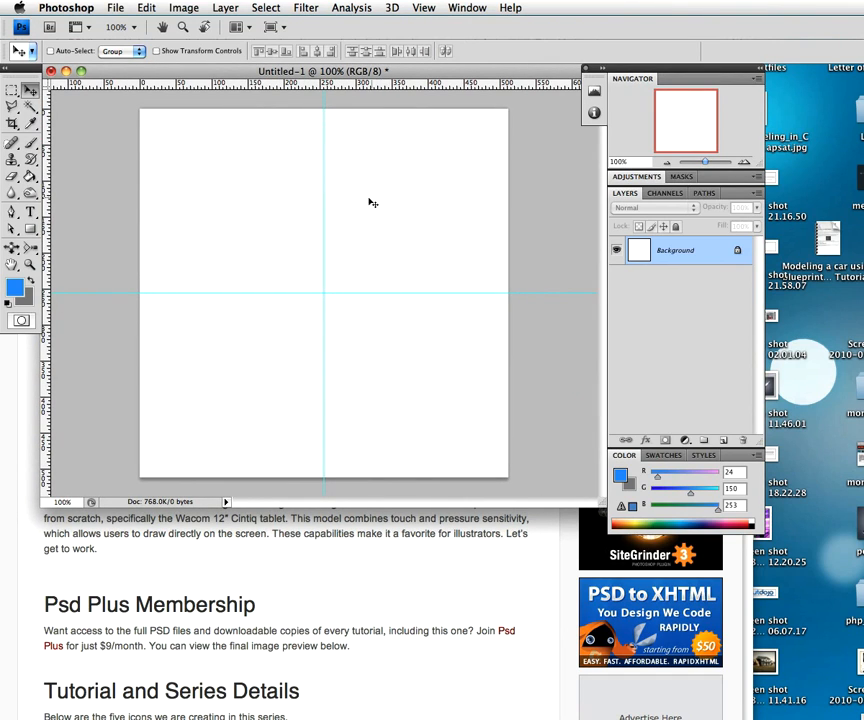
# - Set the foreground color to dark gray #323538
pyautogui.click(15, 287)
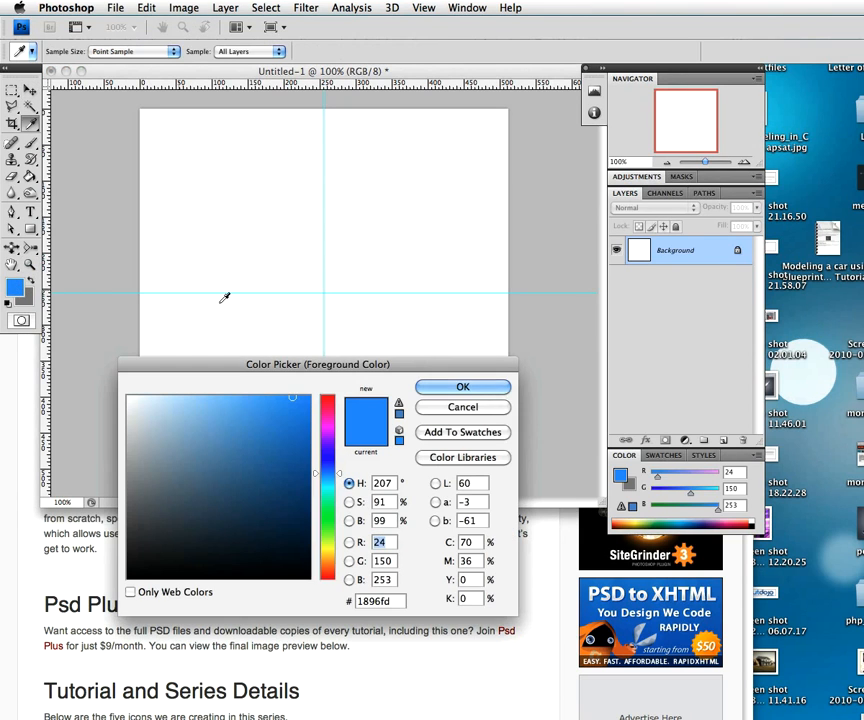
pyautogui.moveTo(225, 368); pyautogui.dragTo(150, 75)
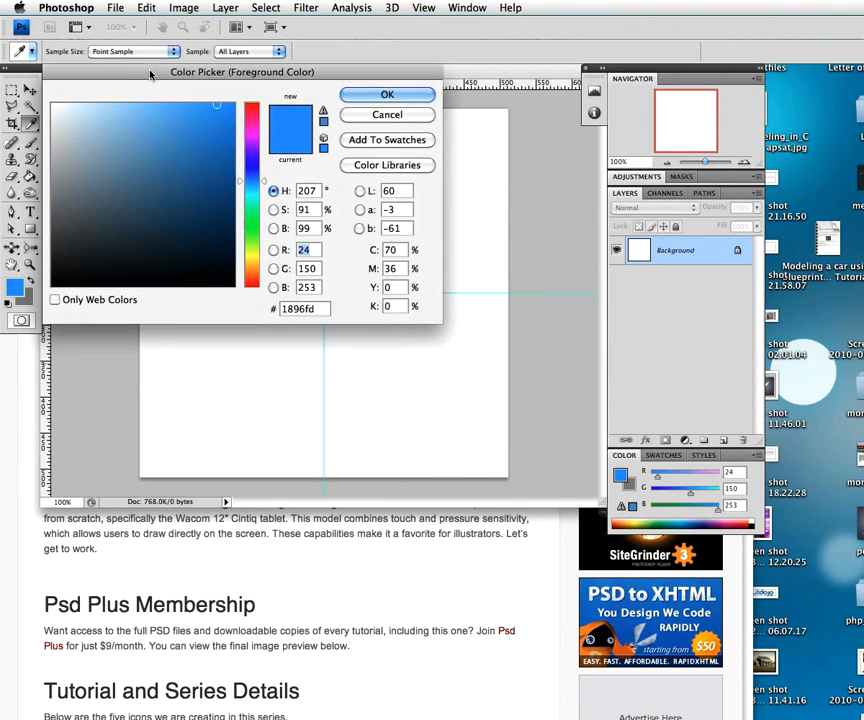
pyautogui.moveTo(323, 307); pyautogui.dragTo(278, 310)
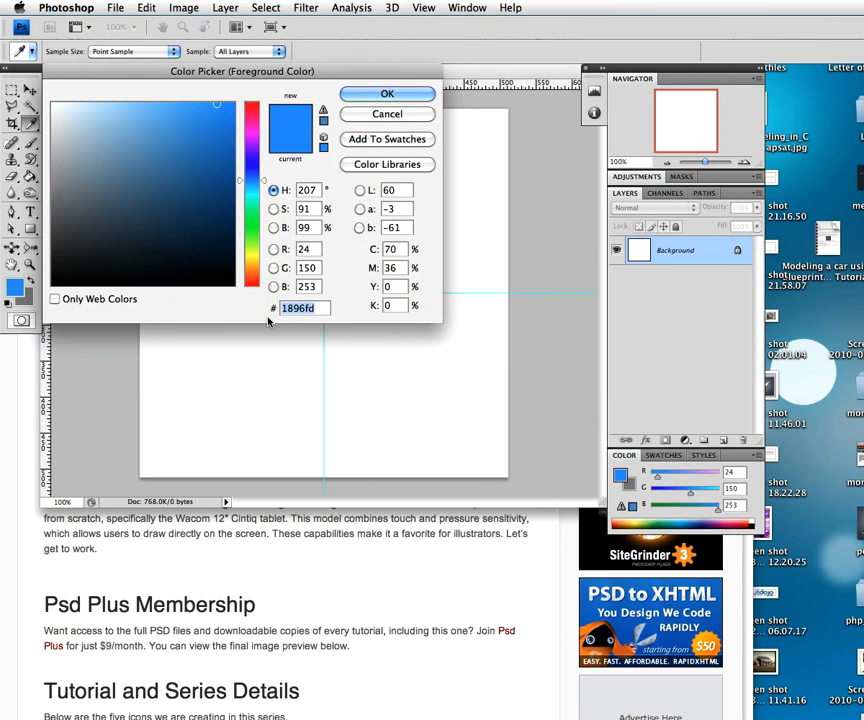
pyautogui.write('323')
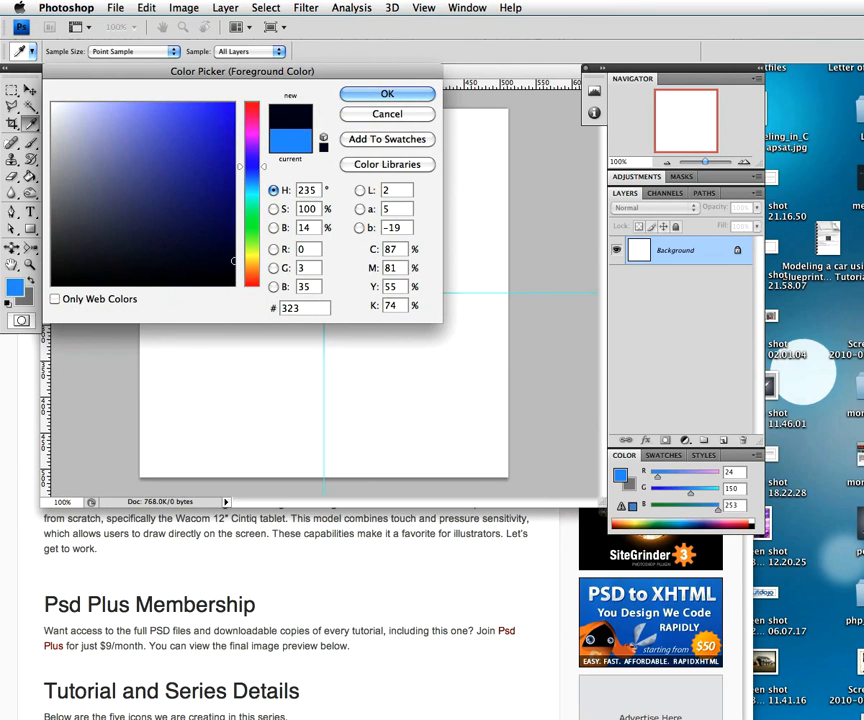
pyautogui.write('538')
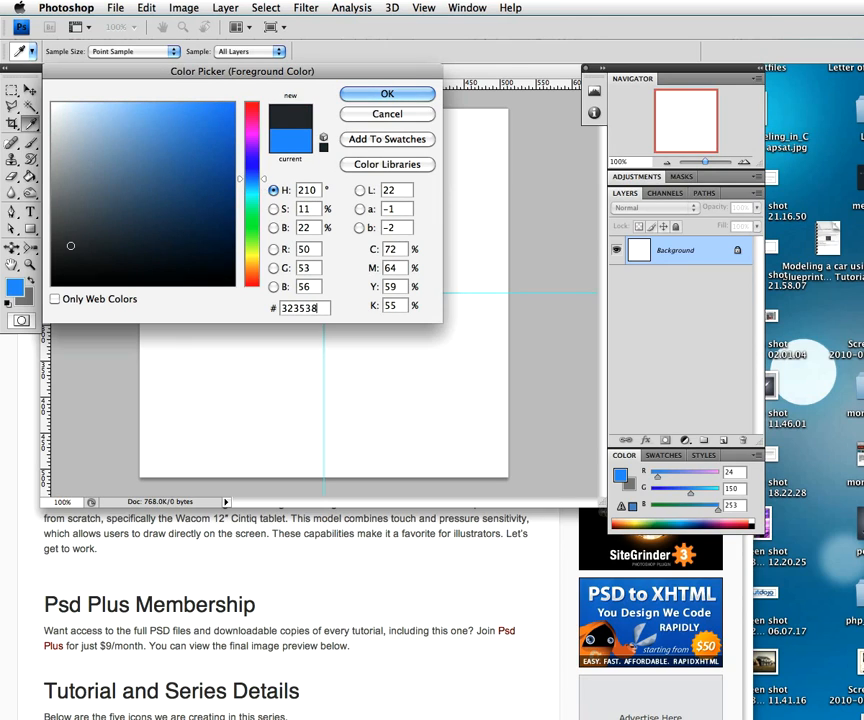
pyautogui.click(392, 95)
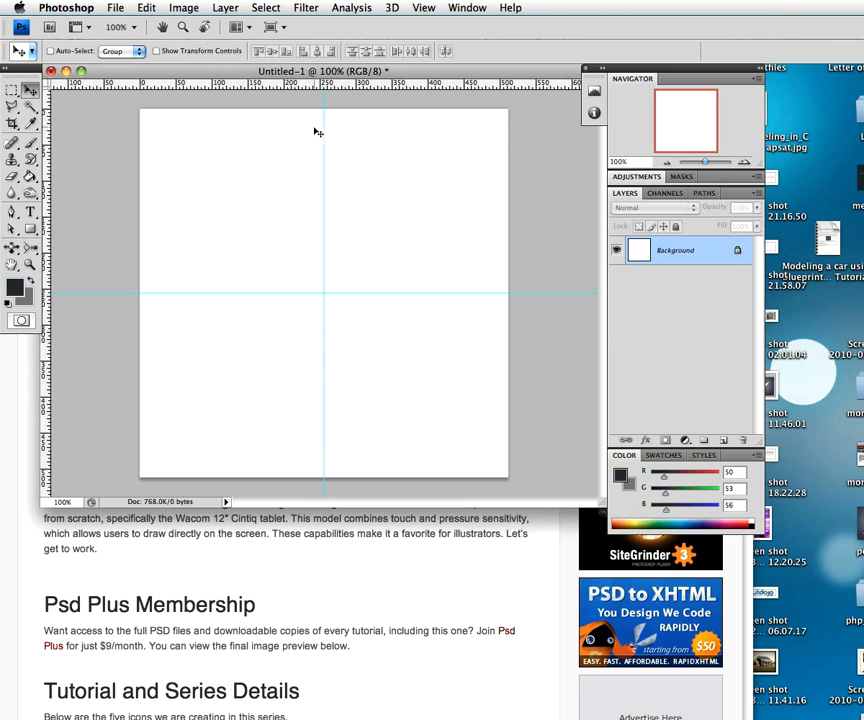
# - Draw a rounded rectangle with a 30 px corner radius, about 470 by 320 px, outward from the guides' intersection
pyautogui.moveTo(30, 229); pyautogui.dragTo(80, 239)
pyautogui.click(271, 51)
pyautogui.write('30')
pyautogui.press('Return')
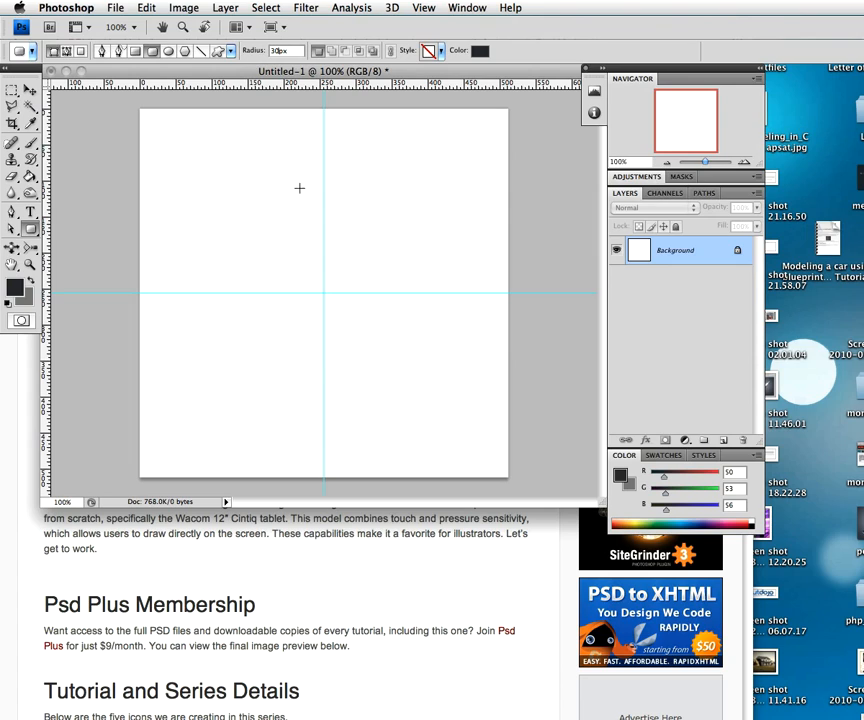
pyautogui.click(323, 292)
pyautogui.moveTo(323, 292)
pyautogui.mouseDown()
pyautogui.moveTo(366, 349)
pyautogui.moveTo(399, 372)
pyautogui.moveTo(470, 398)
pyautogui.moveTo(324, 303)
pyautogui.moveTo(390, 334)
pyautogui.moveTo(401, 359)
pyautogui.moveTo(330, 295)
pyautogui.moveTo(371, 326)
pyautogui.moveTo(330, 309)
pyautogui.moveTo(451, 399)
pyautogui.moveTo(490, 399)
pyautogui.moveTo(493, 409)
pyautogui.mouseUp()
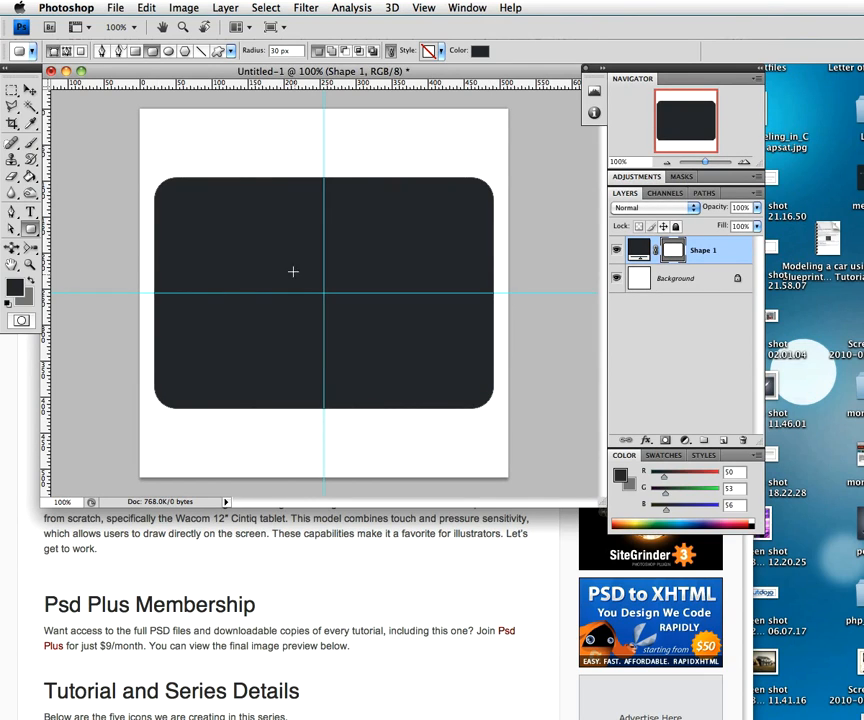
# - Rename the rounded rectangle's shape layer as "base" and rasterize the layer
pyautogui.doubleClick(702, 252)
pyautogui.write('base')
pyautogui.press('Return')
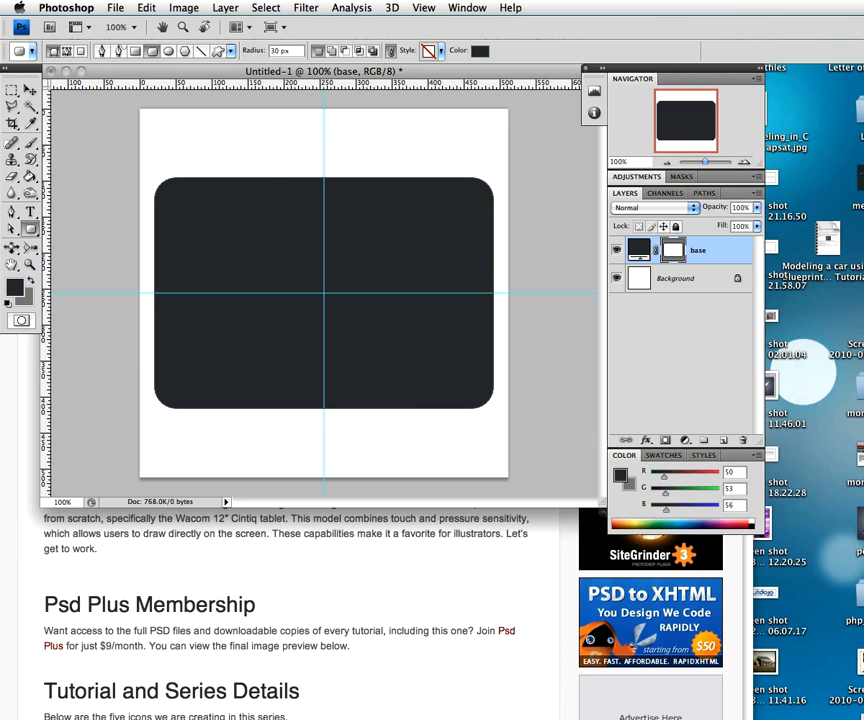
pyautogui.rightClick(721, 252)
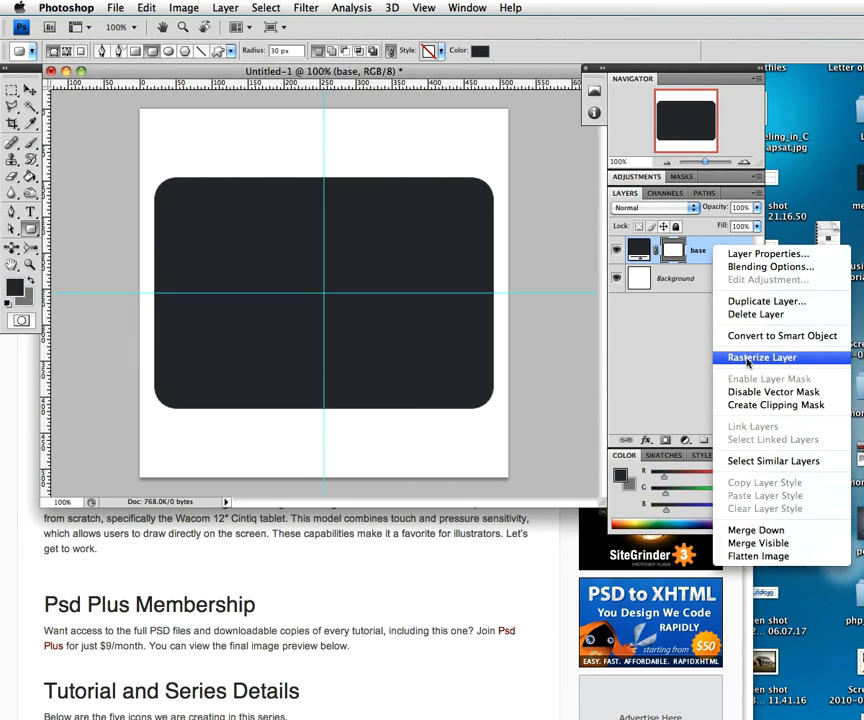
pyautogui.click(700, 251)
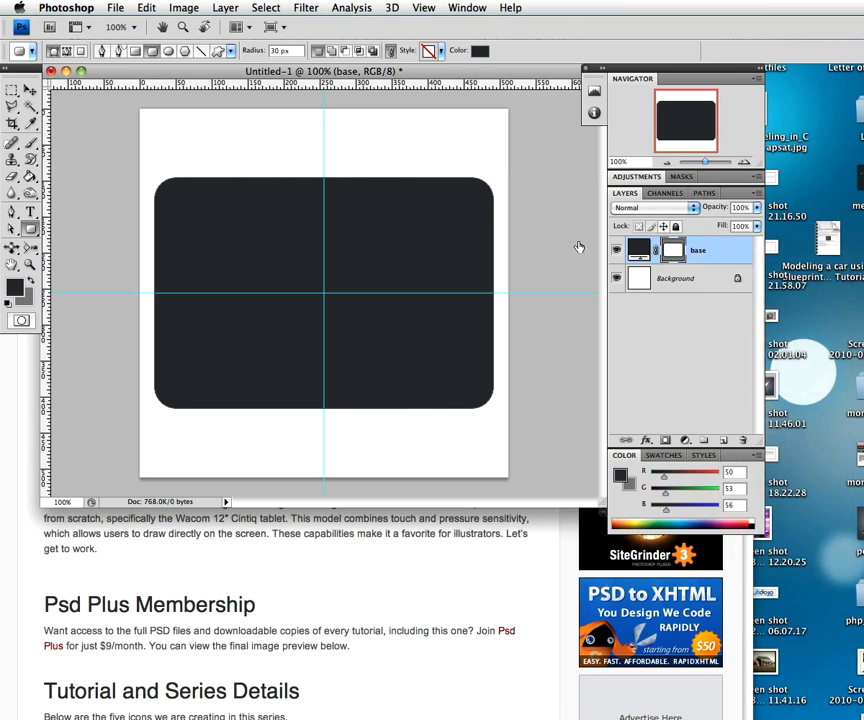
pyautogui.click(225, 8)
pyautogui.moveTo(244, 269)
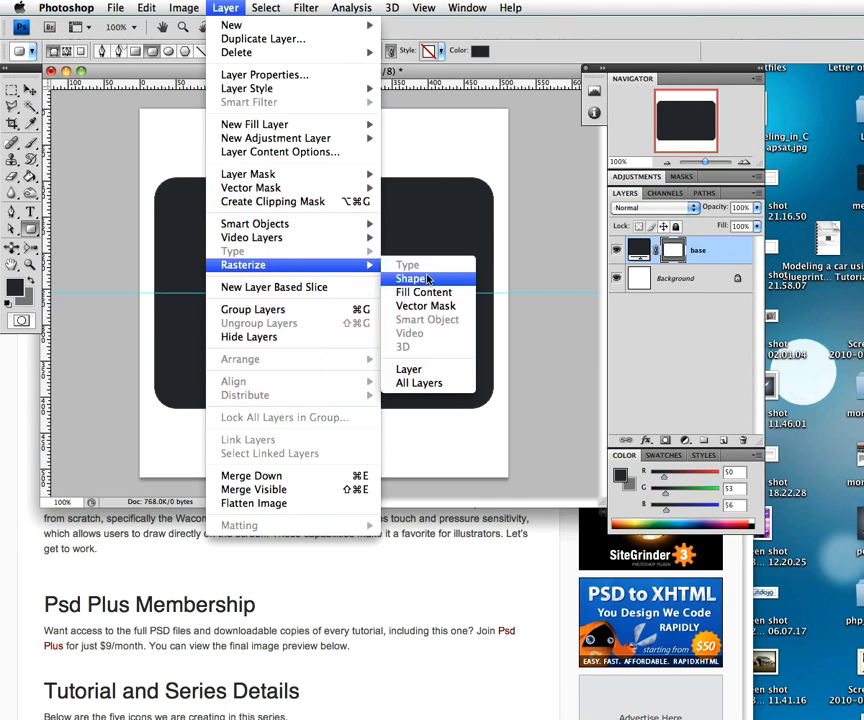
pyautogui.click(414, 370)
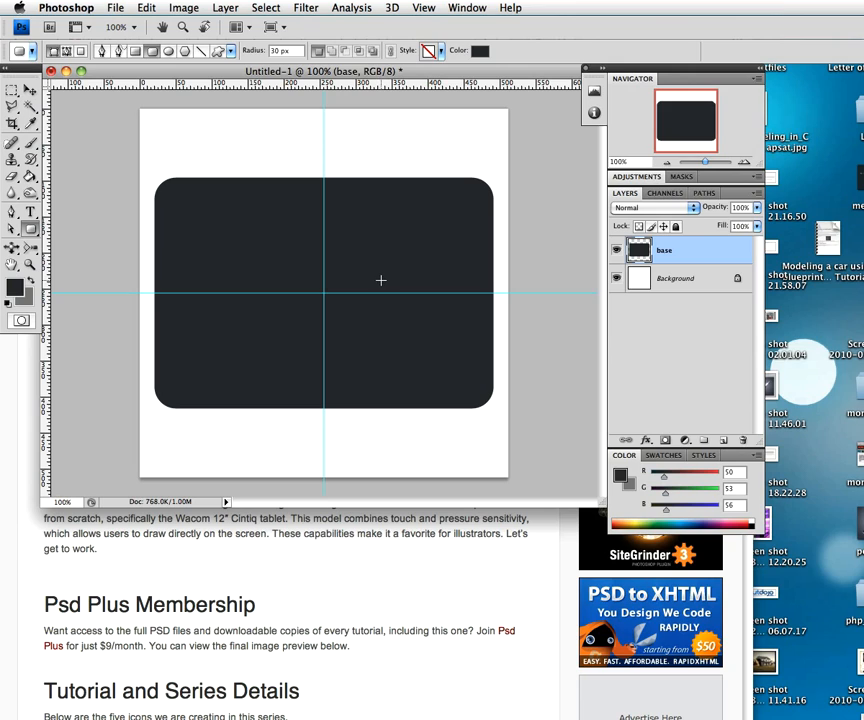
# - With the Gradient tool, swap the colors, set the foreground to #6d6f74, and lock the base layer's transparent pixels
pyautogui.moveTo(30, 176)
pyautogui.mouseDown()
pyautogui.moveTo(57, 185)
pyautogui.moveTo(62, 176)
pyautogui.mouseUp()
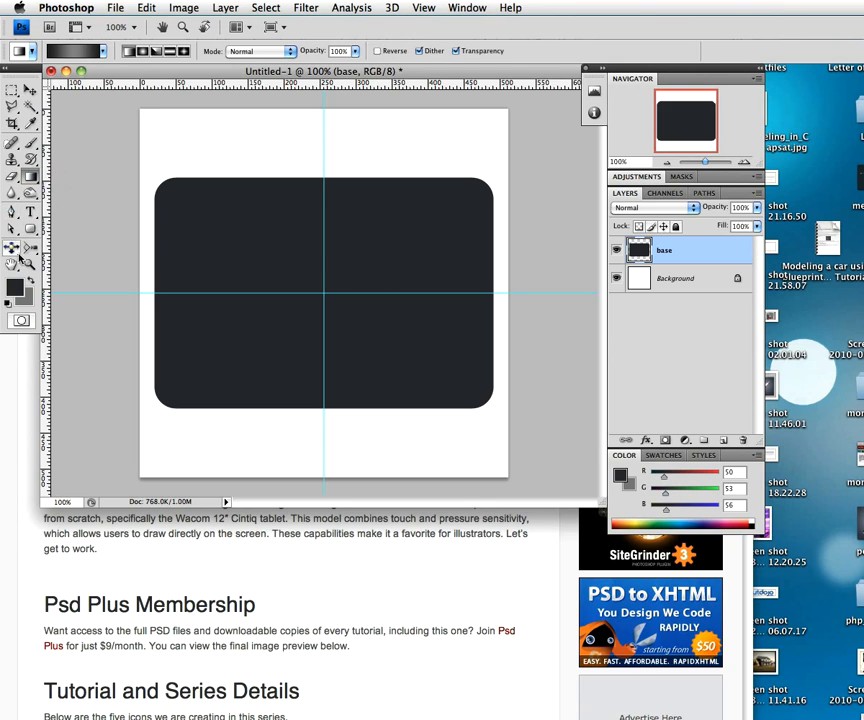
pyautogui.press('x')
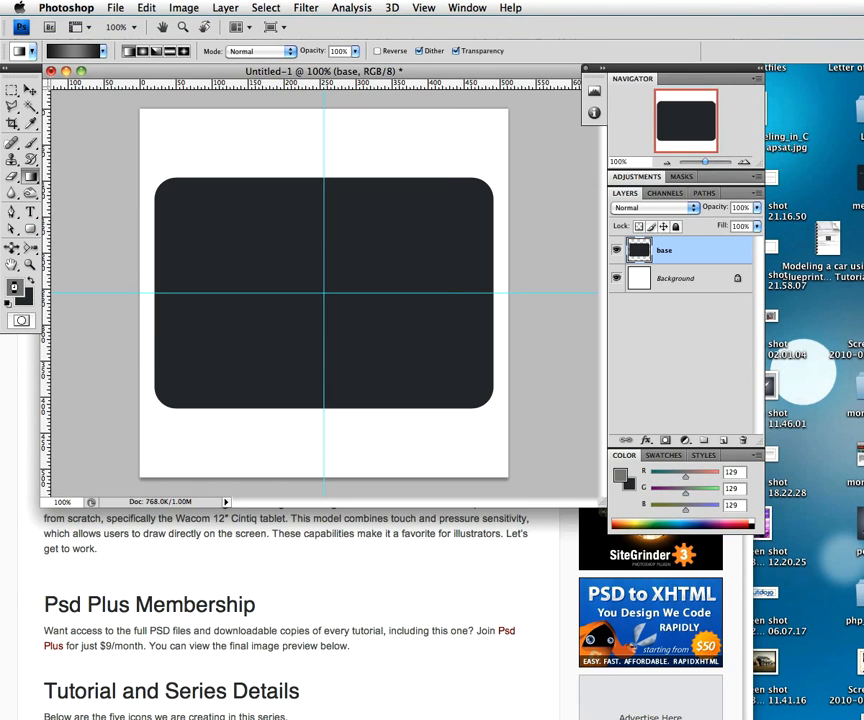
pyautogui.click(18, 289)
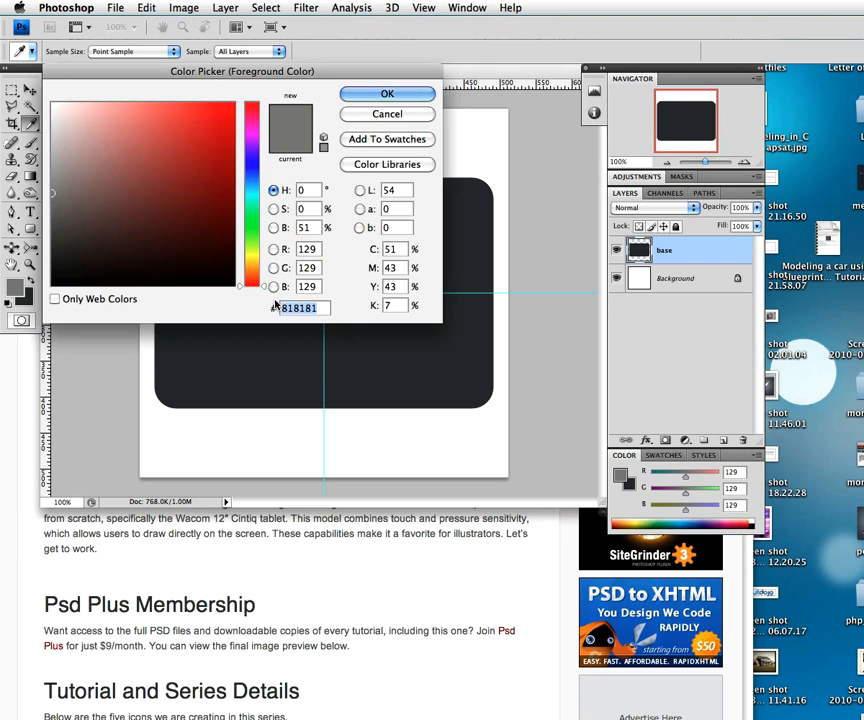
pyautogui.write('6d')
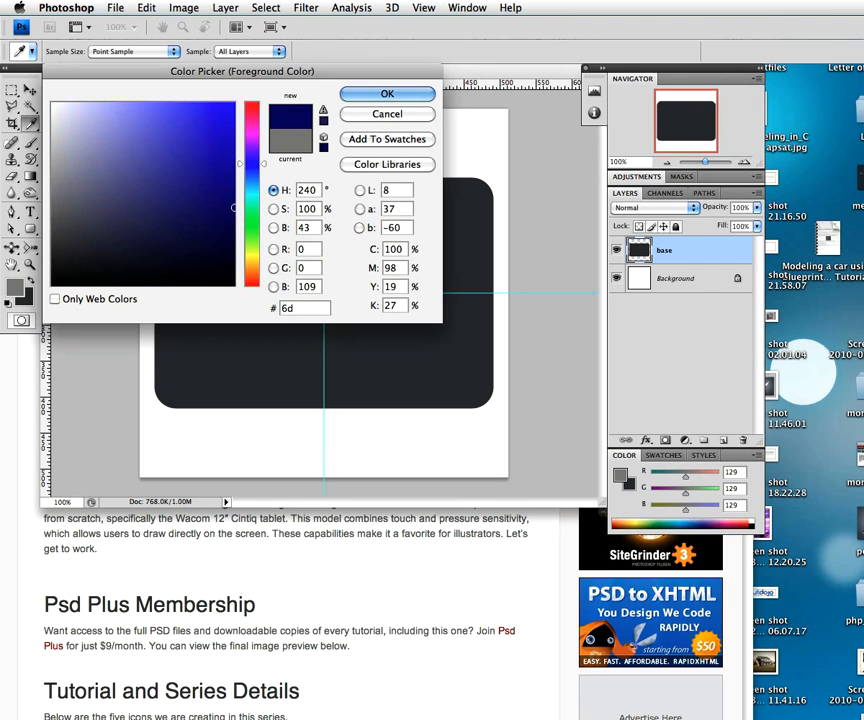
pyautogui.write('6f')
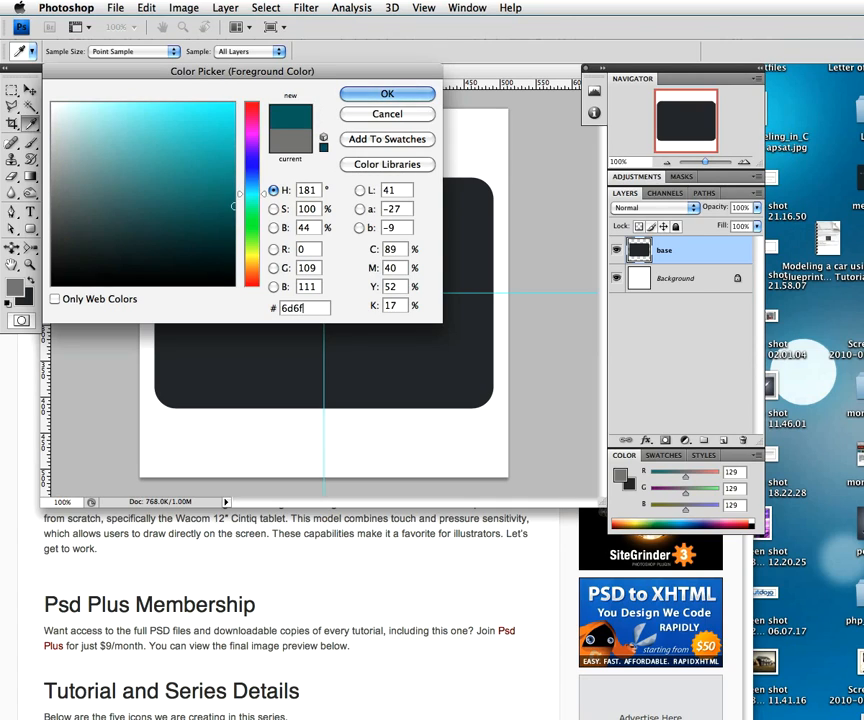
pyautogui.write('7')
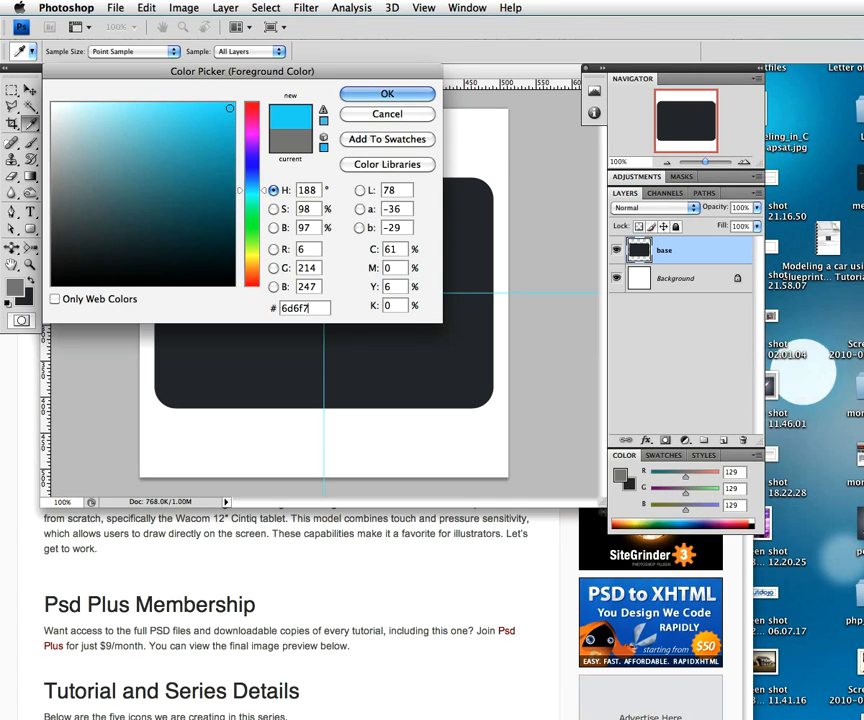
pyautogui.write('4')
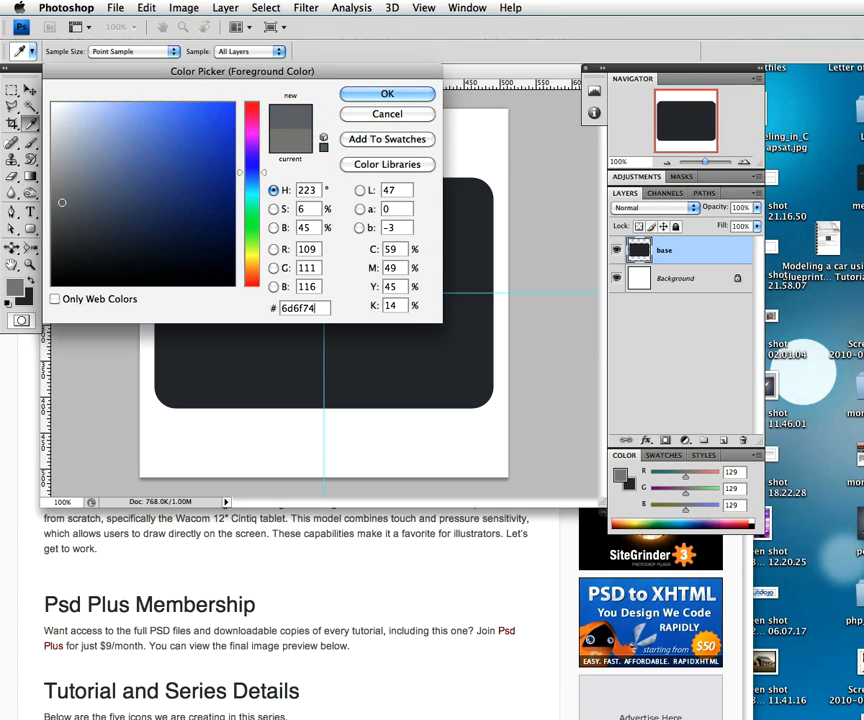
pyautogui.click(390, 94)
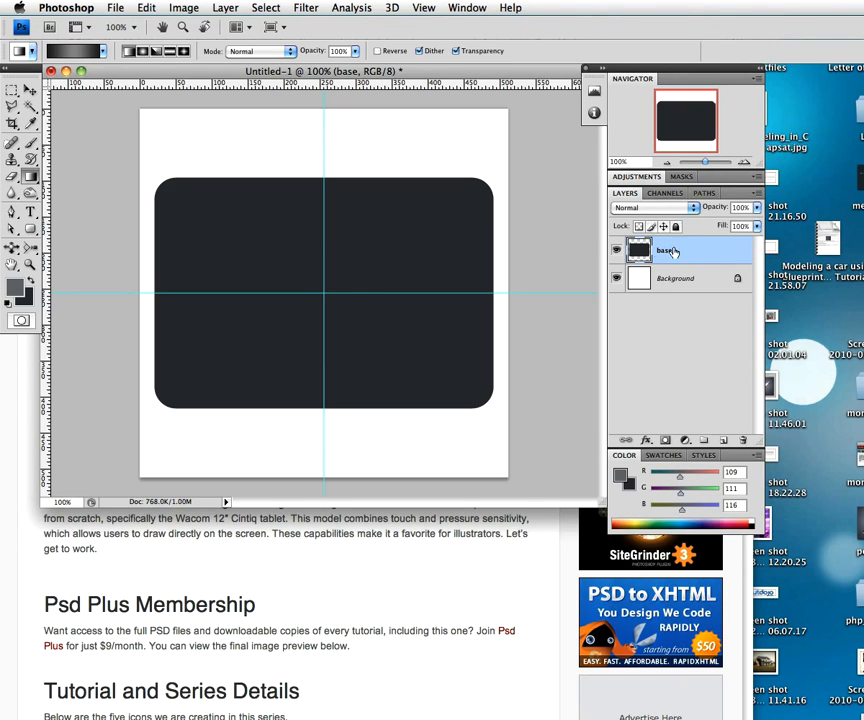
pyautogui.click(640, 228)
# - Try the current custom gradient vertically across the base shape twice, undoing each attempt
pyautogui.moveTo(320, 309); pyautogui.dragTo(332, 376)
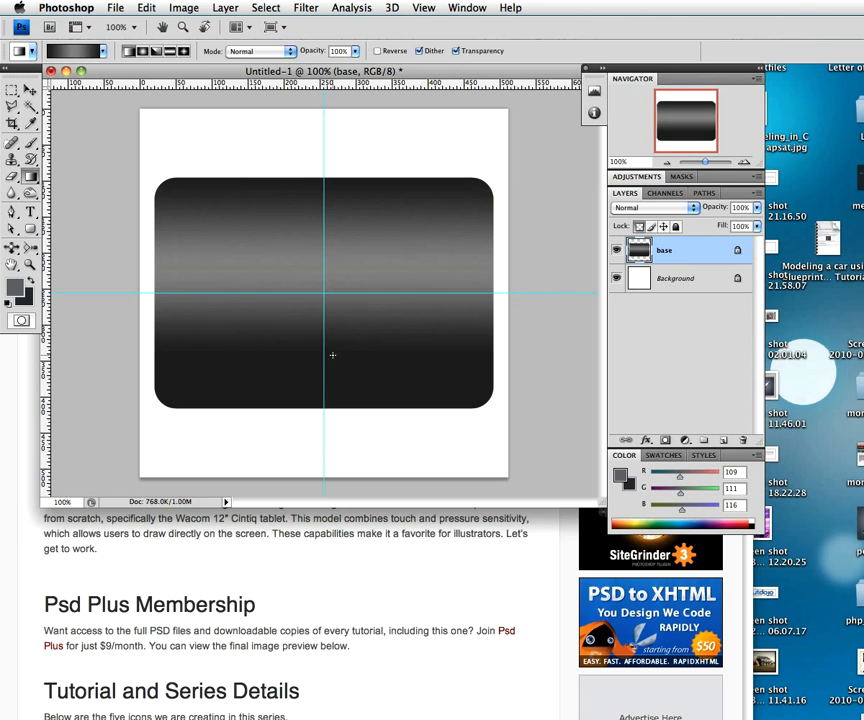
pyautogui.press('super+z')
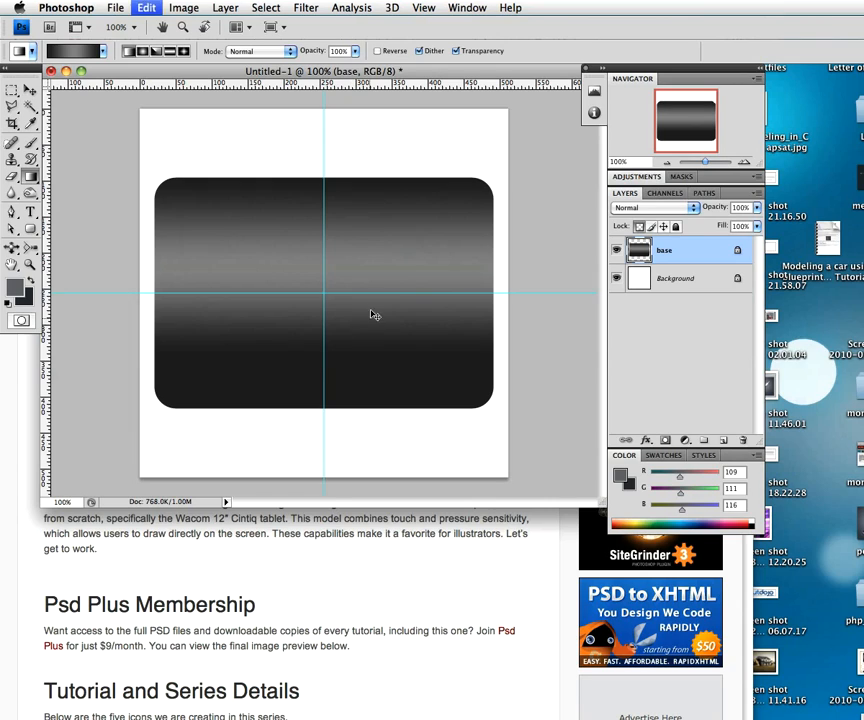
pyautogui.moveTo(324, 147); pyautogui.dragTo(309, 427)
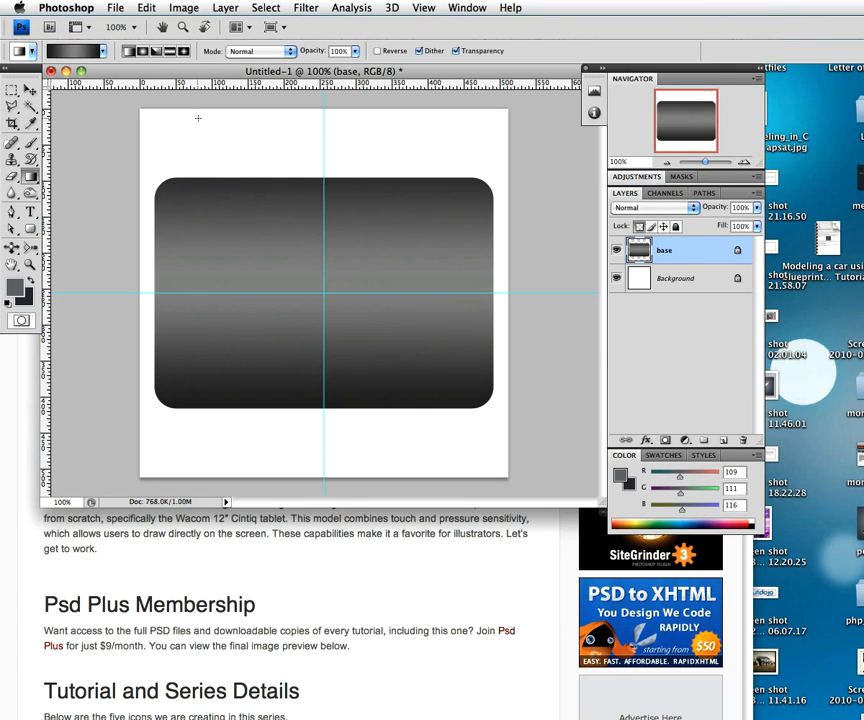
pyautogui.press('super+z')
# - Choose the foreground-to-background gradient preset and fill the base shape vertically, light gray at its upper edge to dark at its lower edge
pyautogui.click(60, 50)
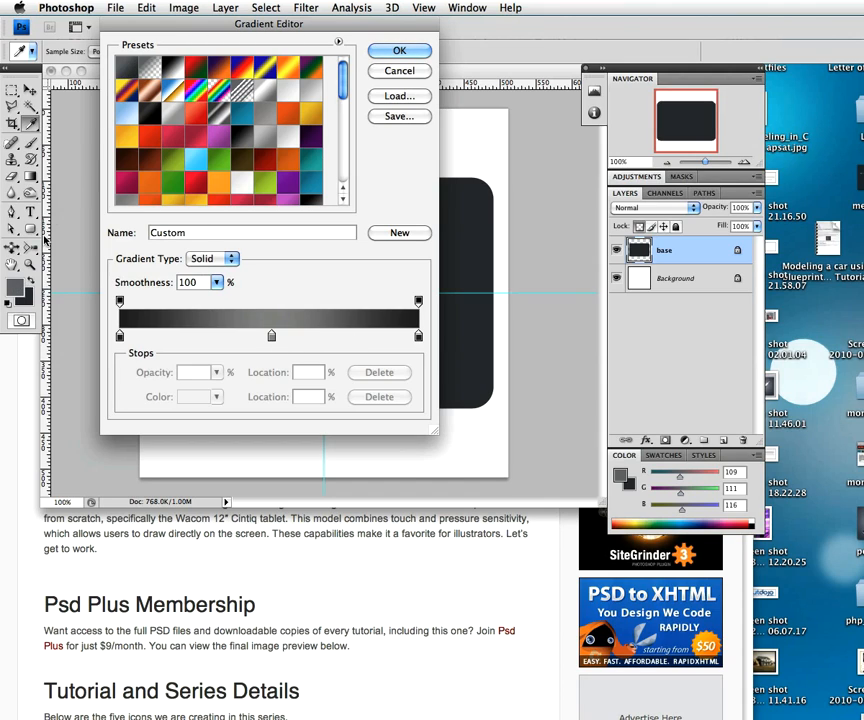
pyautogui.click(127, 68)
pyautogui.click(390, 53)
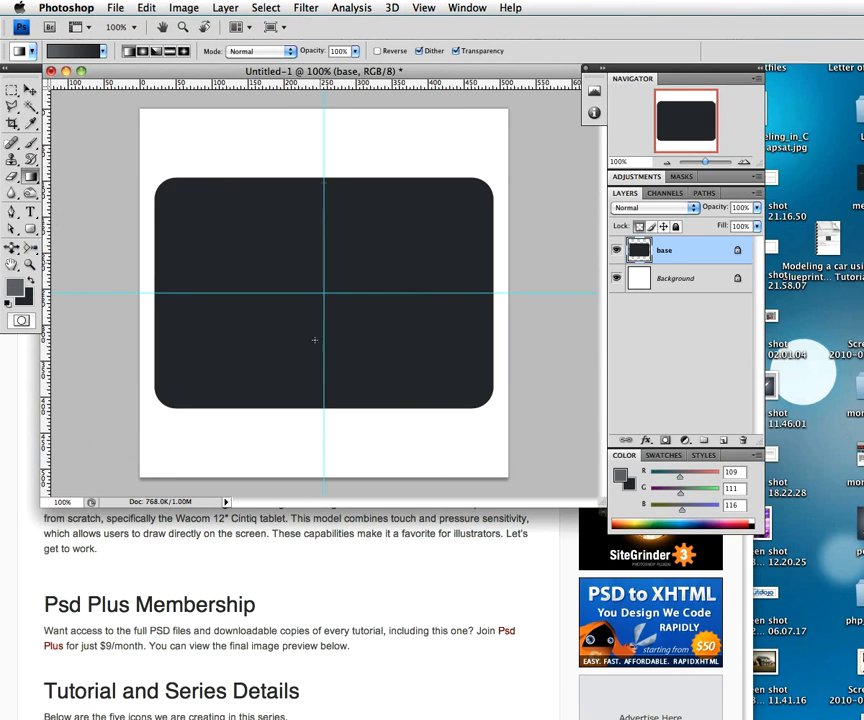
pyautogui.moveTo(306, 388); pyautogui.dragTo(308, 400)
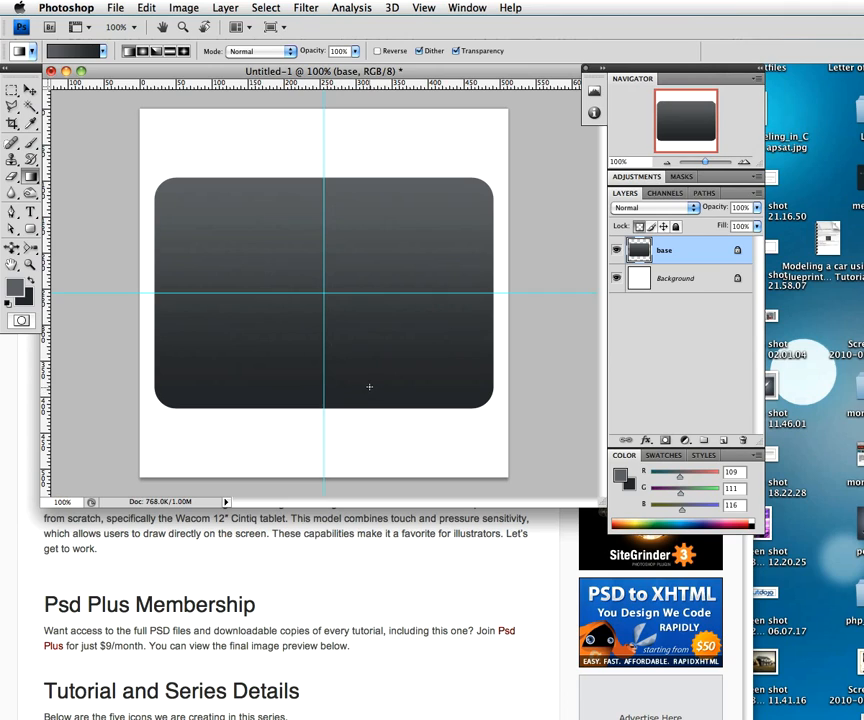
# - Add 1% uniform, monochromatic noise to the base layer with the Add Noise filter
pyautogui.click(305, 8)
pyautogui.moveTo(421, 201)
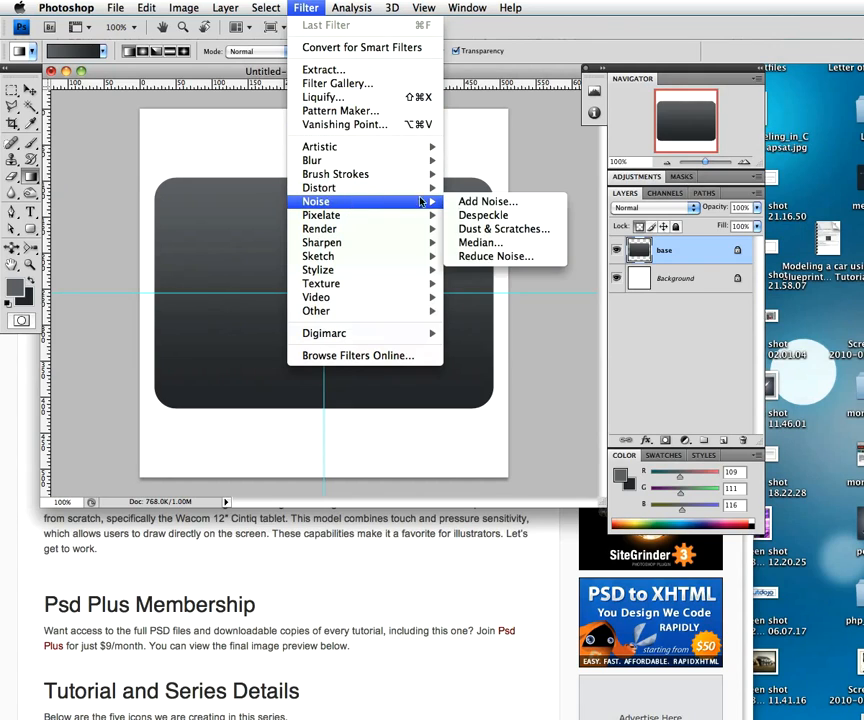
pyautogui.click(476, 201)
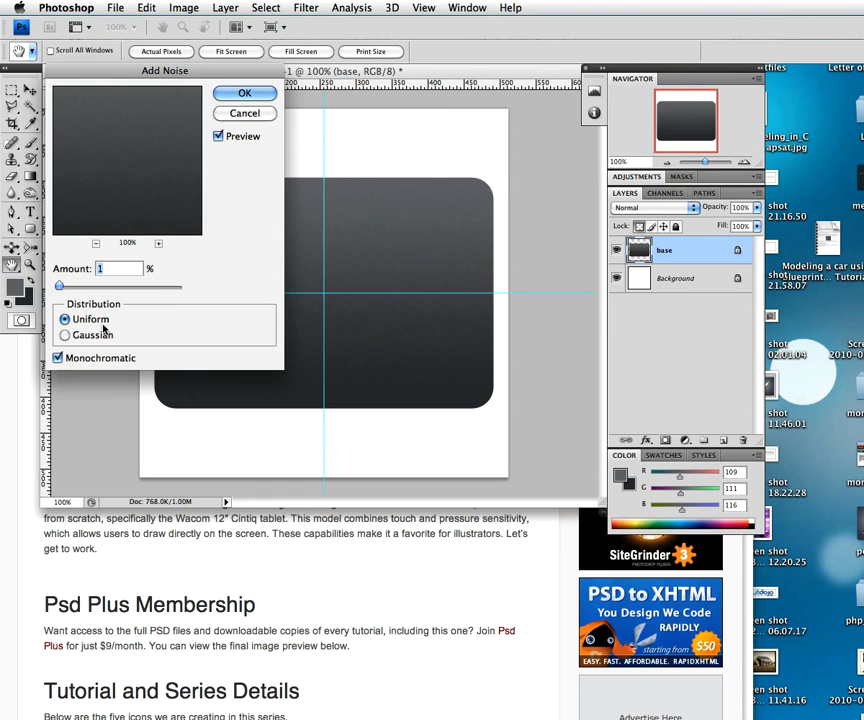
pyautogui.click(250, 93)
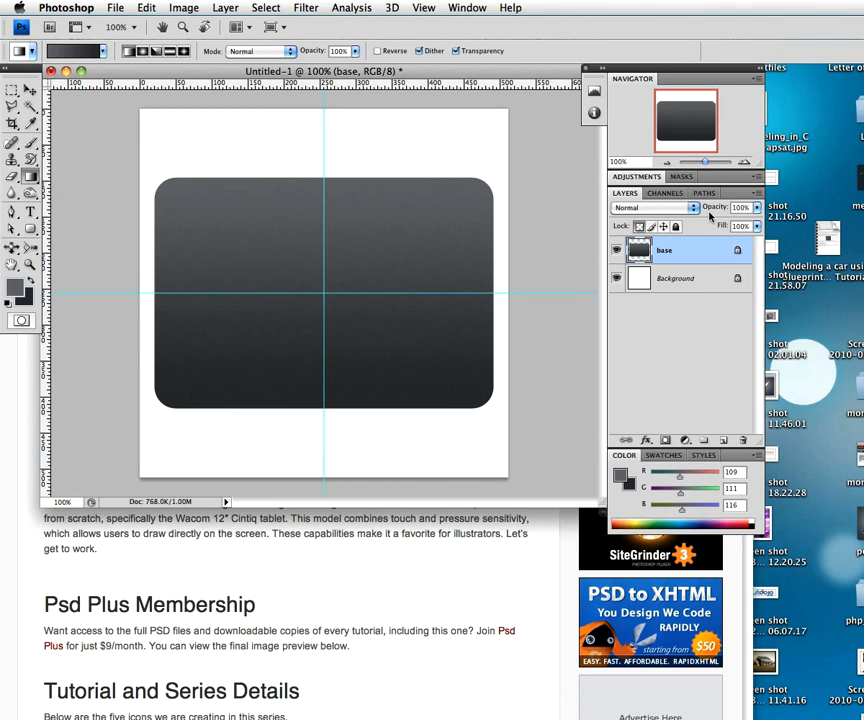
# - Add a Bevel and Emboss style to the base layer with size 20 px, soften 15 px and shading angle 90°
pyautogui.press('h')
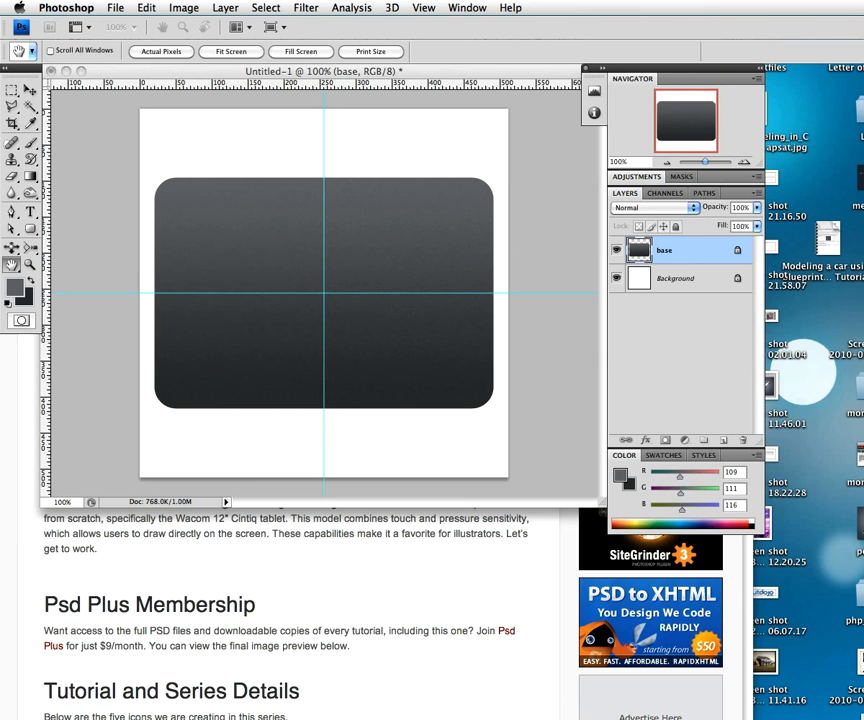
pyautogui.moveTo(0, 178); pyautogui.dragTo(252, 75)
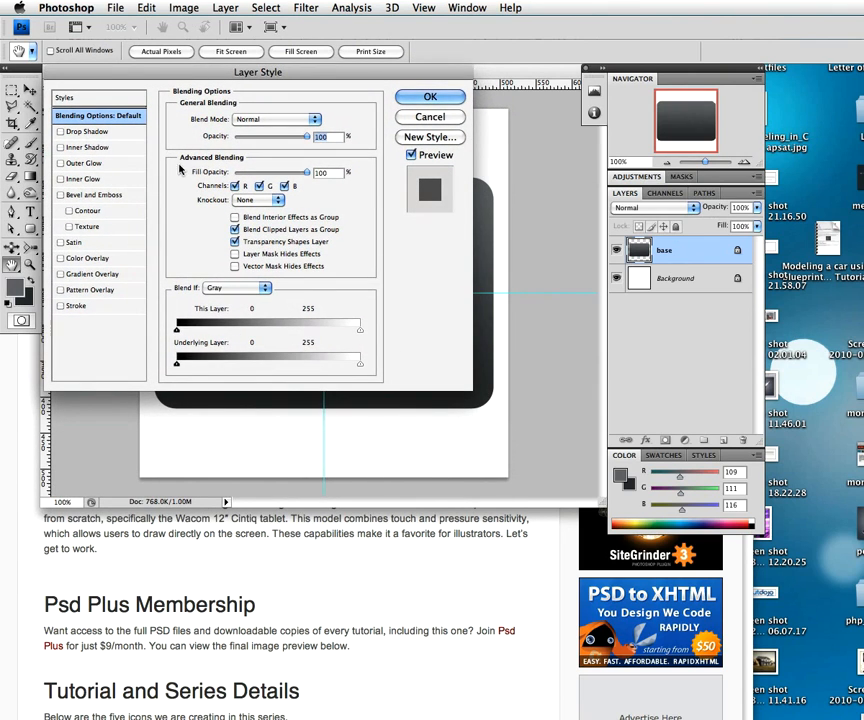
pyautogui.click(100, 194)
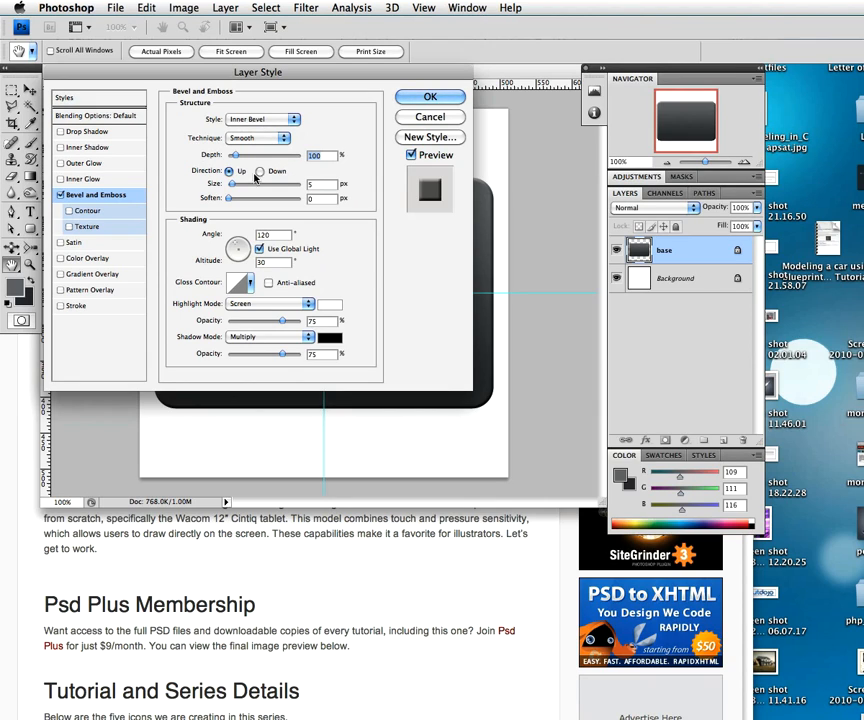
pyautogui.moveTo(325, 187); pyautogui.dragTo(279, 190)
pyautogui.write('20')
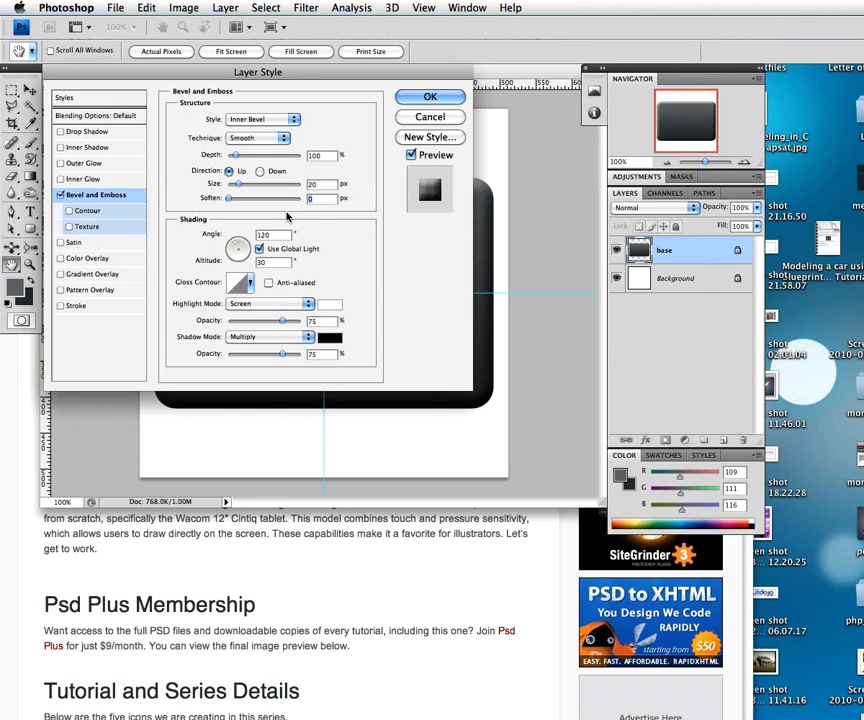
pyautogui.write('15')
pyautogui.doubleClick(273, 239)
pyautogui.write('90')
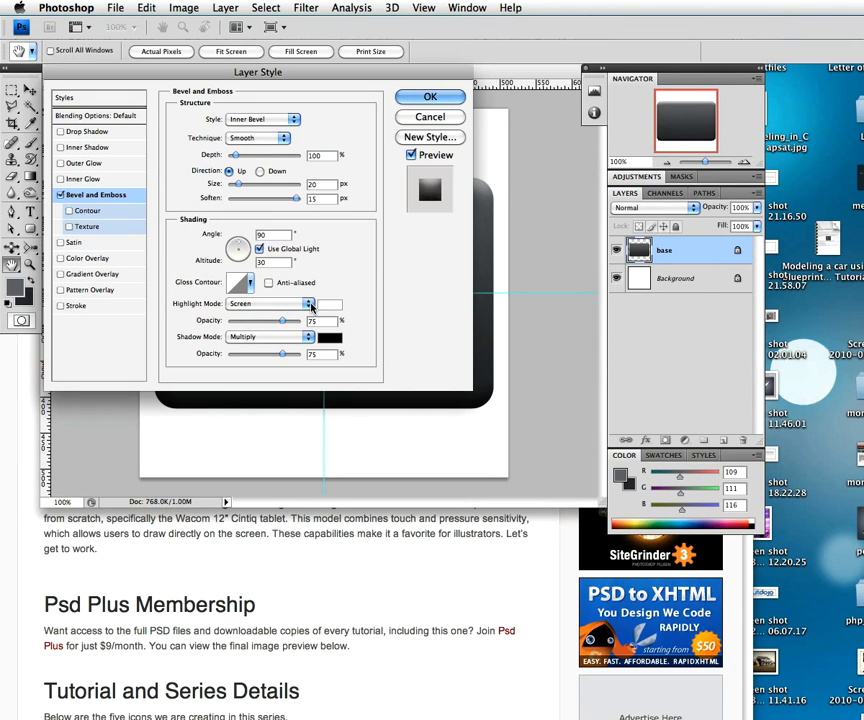
# - Set the bevel's highlight opacity to 65% and shadow opacity to 40%, and apply the layer style
pyautogui.moveTo(333, 323); pyautogui.dragTo(286, 325)
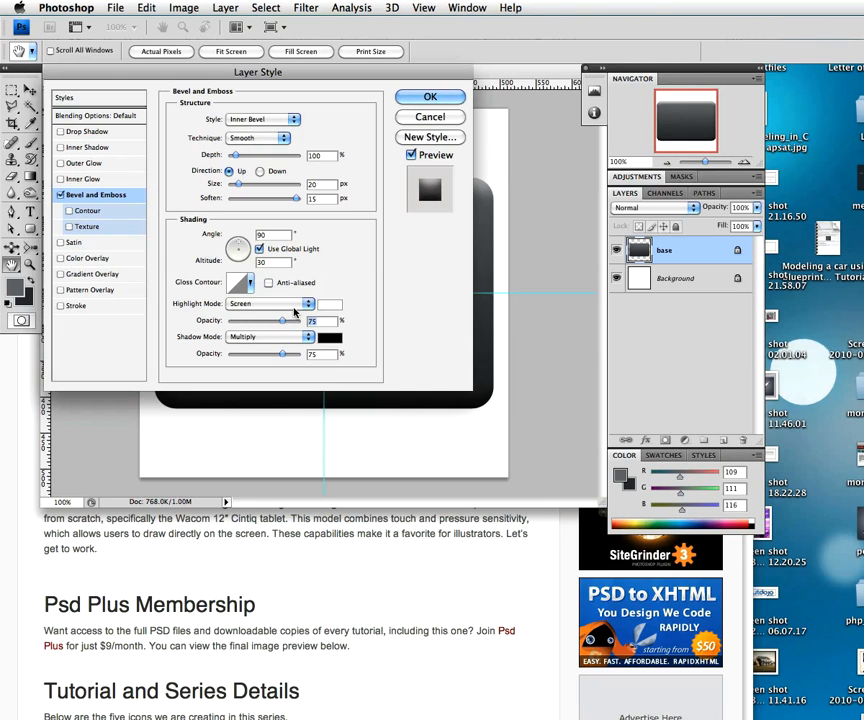
pyautogui.write('65')
pyautogui.moveTo(331, 360); pyautogui.dragTo(295, 361)
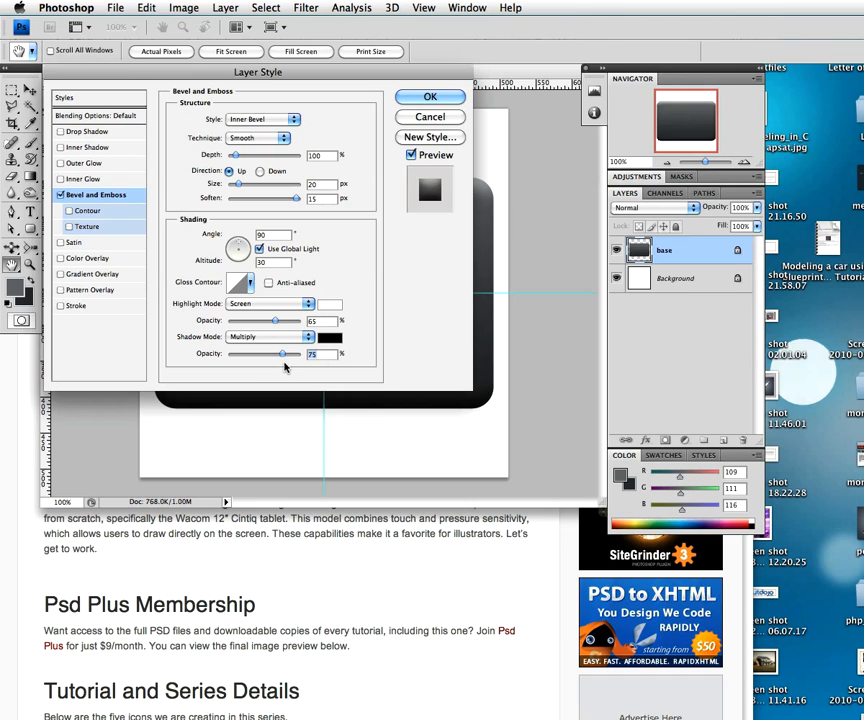
pyautogui.write('40')
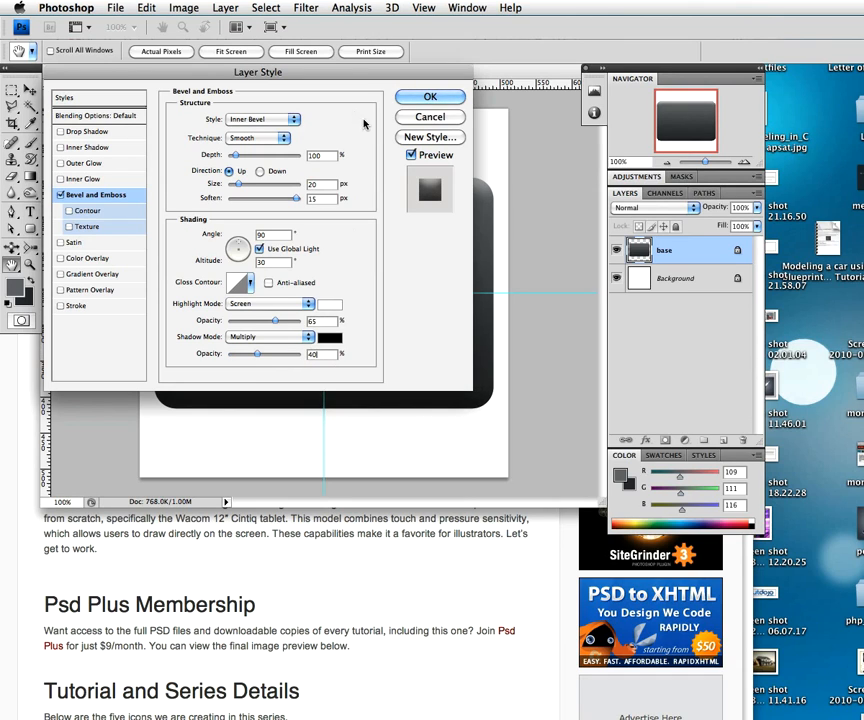
pyautogui.moveTo(351, 78); pyautogui.dragTo(443, 147)
pyautogui.click(549, 155)
pyautogui.press('g')
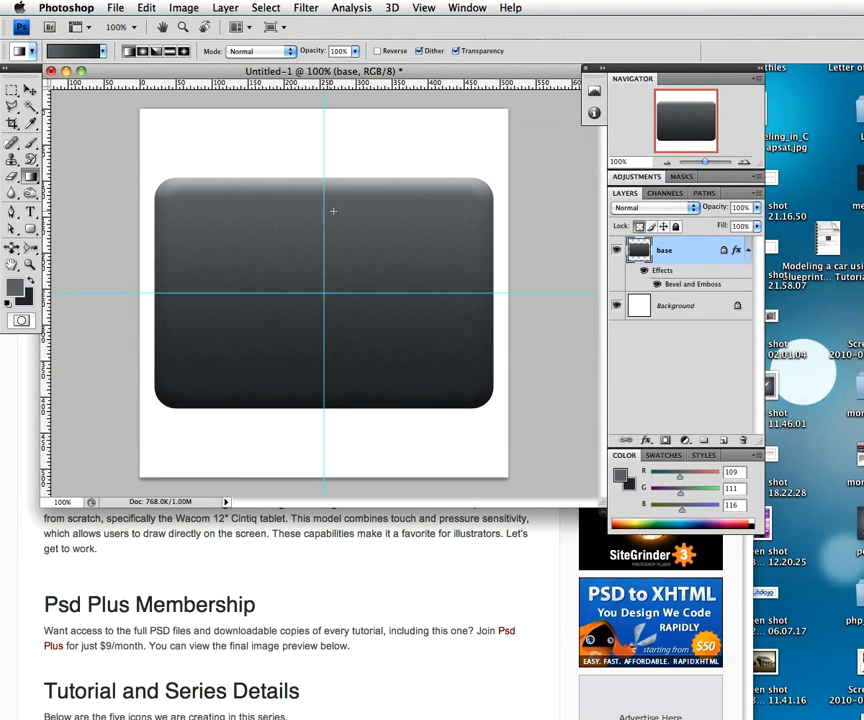
# - Inspect the noise texture and bevel along the base's upper edge up close, and return to the 100% view in an enlarged document window
pyautogui.press('z')
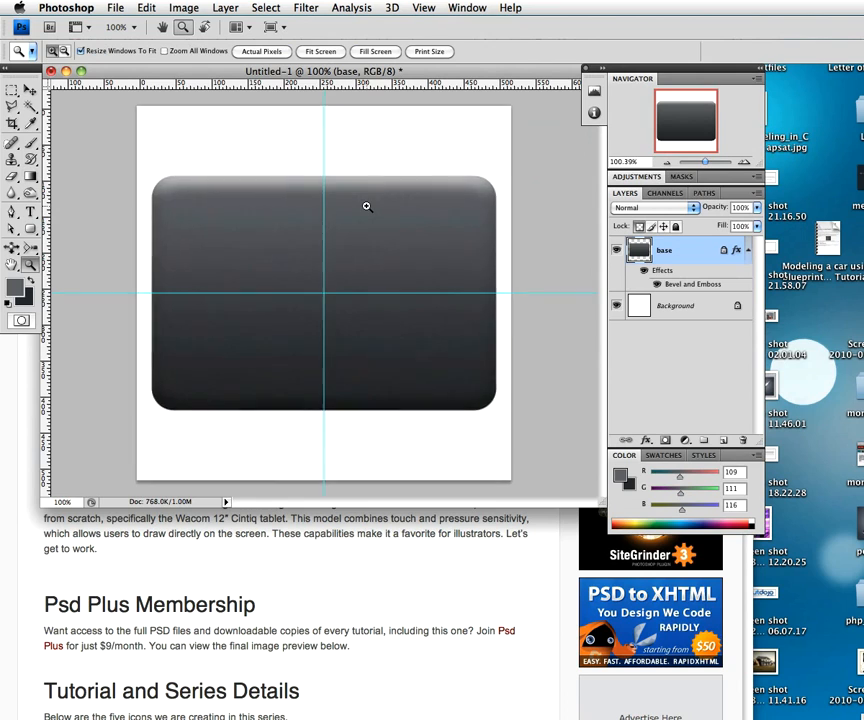
pyautogui.click(367, 203)
pyautogui.moveTo(367, 206); pyautogui.dragTo(378, 262)
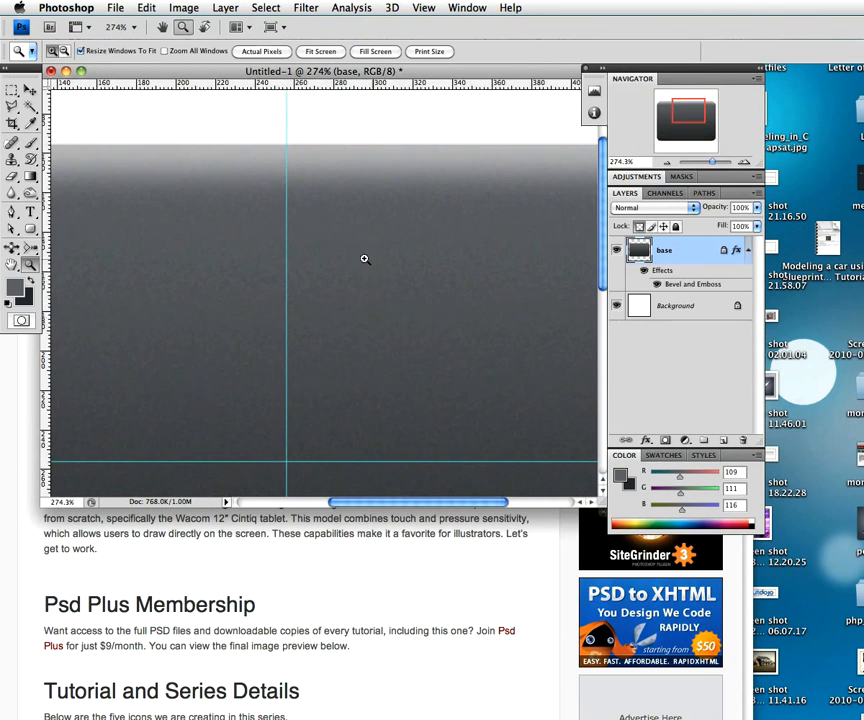
pyautogui.press('g')
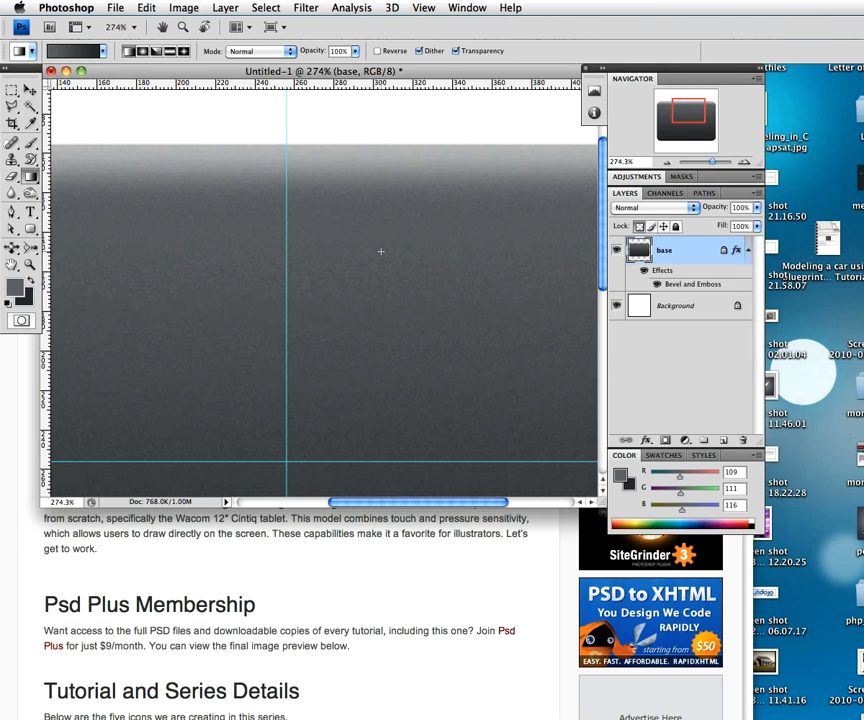
pyautogui.press('z')
pyautogui.moveTo(378, 264)
pyautogui.mouseDown()
pyautogui.moveTo(380, 285)
pyautogui.moveTo(370, 262)
pyautogui.mouseUp()
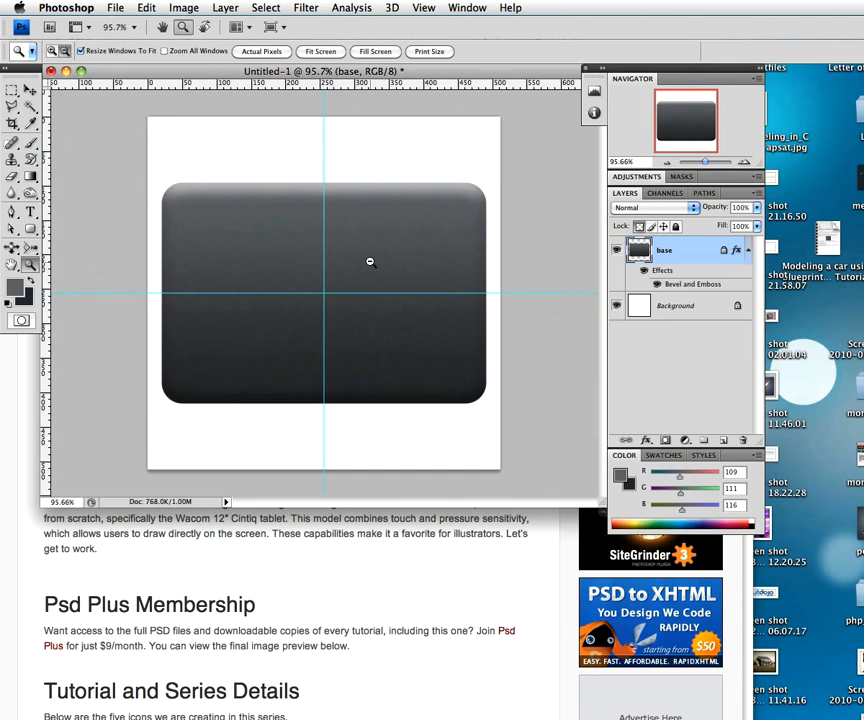
pyautogui.click(375, 259)
pyautogui.press('g')
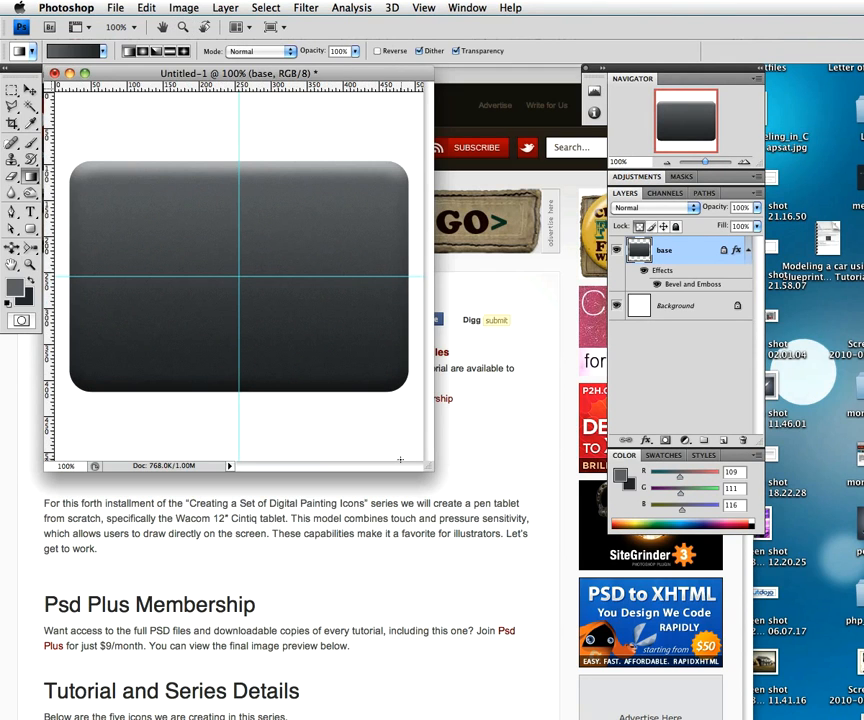
pyautogui.moveTo(431, 465); pyautogui.dragTo(640, 487)
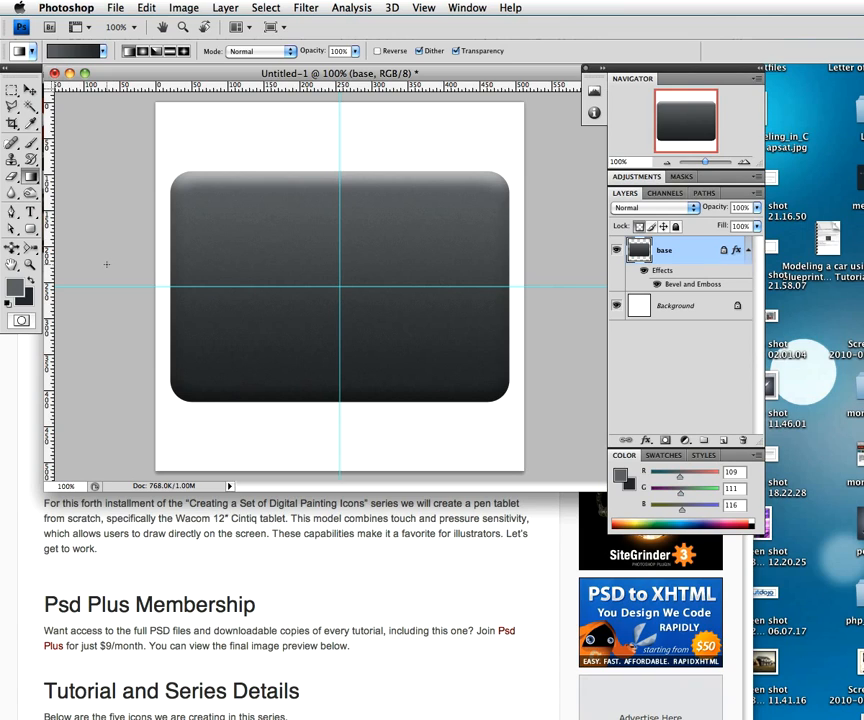
# - Draw a rounded rectangle with 10 px radius, about 335 by 225 px, centered on the guide intersection over the base
pyautogui.click(31, 229)
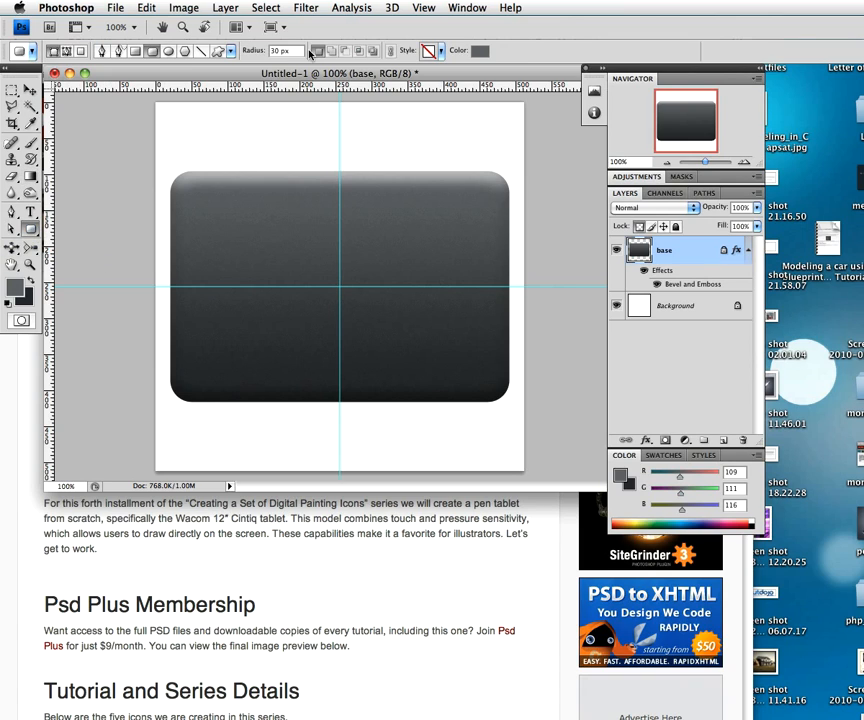
pyautogui.click(272, 50)
pyautogui.write('10')
pyautogui.press('Return')
pyautogui.moveTo(339, 287); pyautogui.dragTo(460, 367)
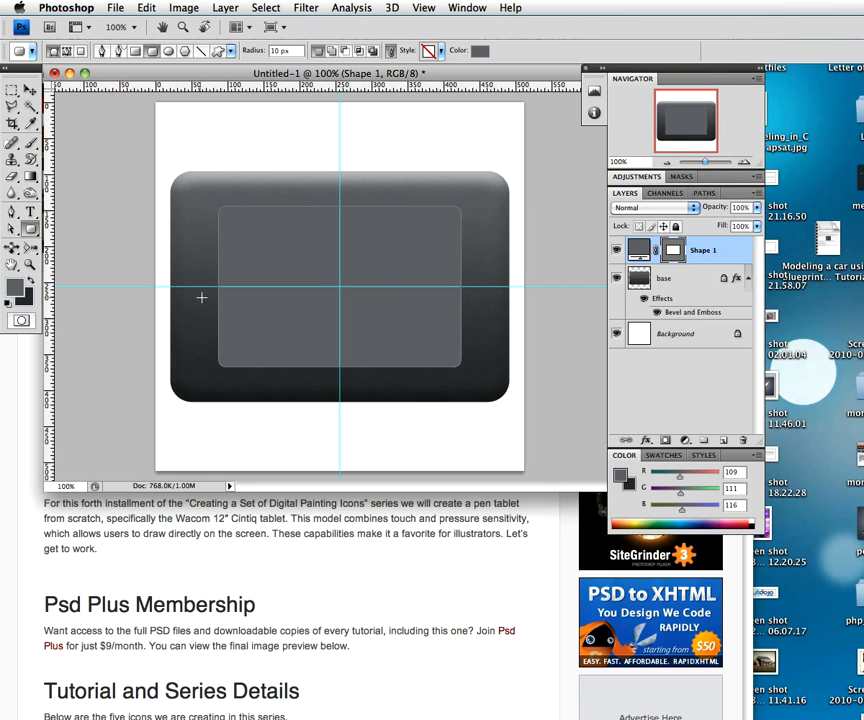
# - Rename the inner rounded rectangle's shape layer as "glass" and rasterize it
pyautogui.doubleClick(700, 250)
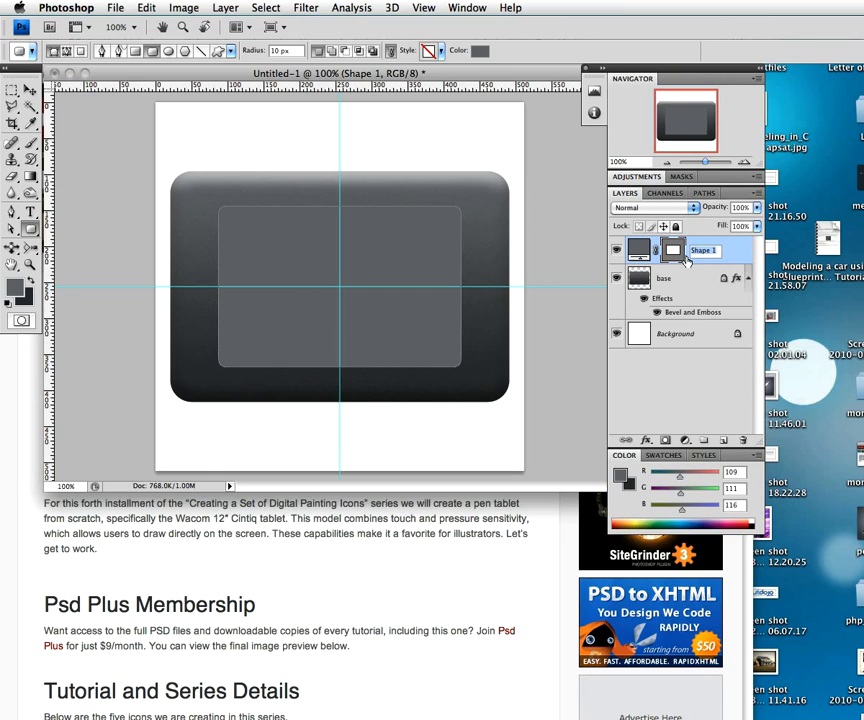
pyautogui.write('glass')
pyautogui.press('Return')
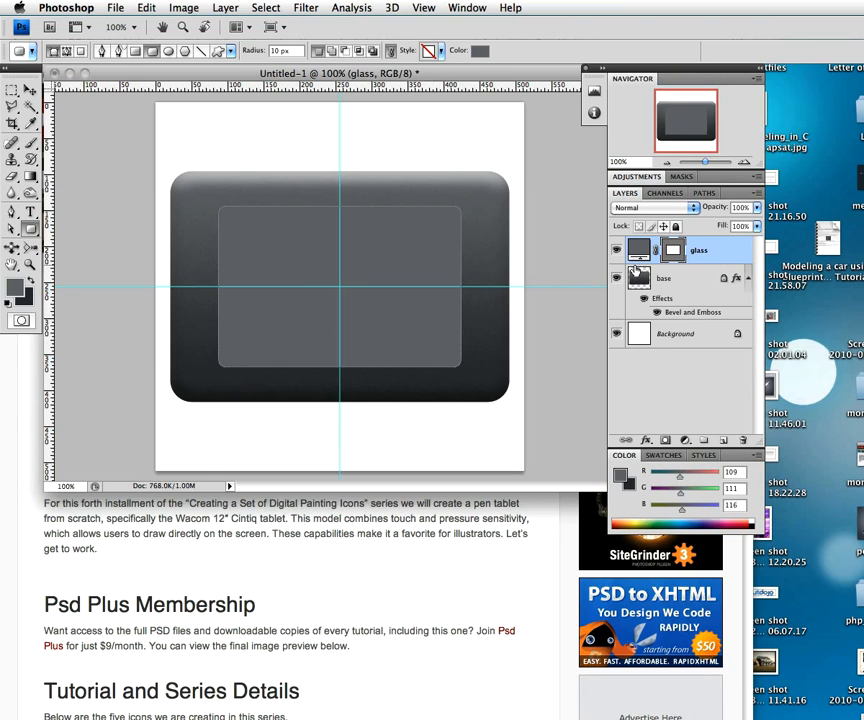
pyautogui.click(735, 252)
pyautogui.click(694, 279)
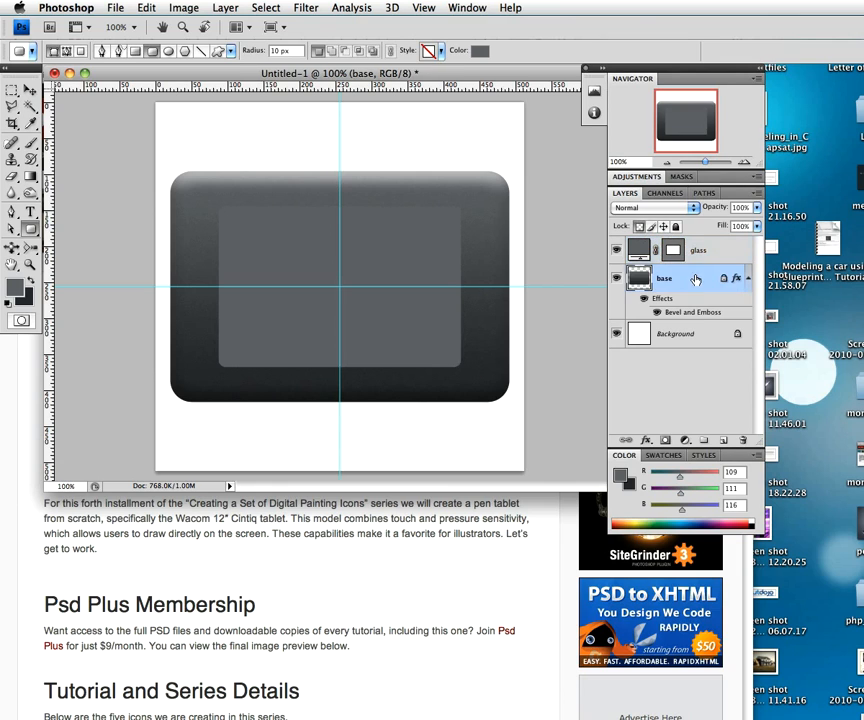
pyautogui.click(697, 252)
pyautogui.rightClick(697, 252)
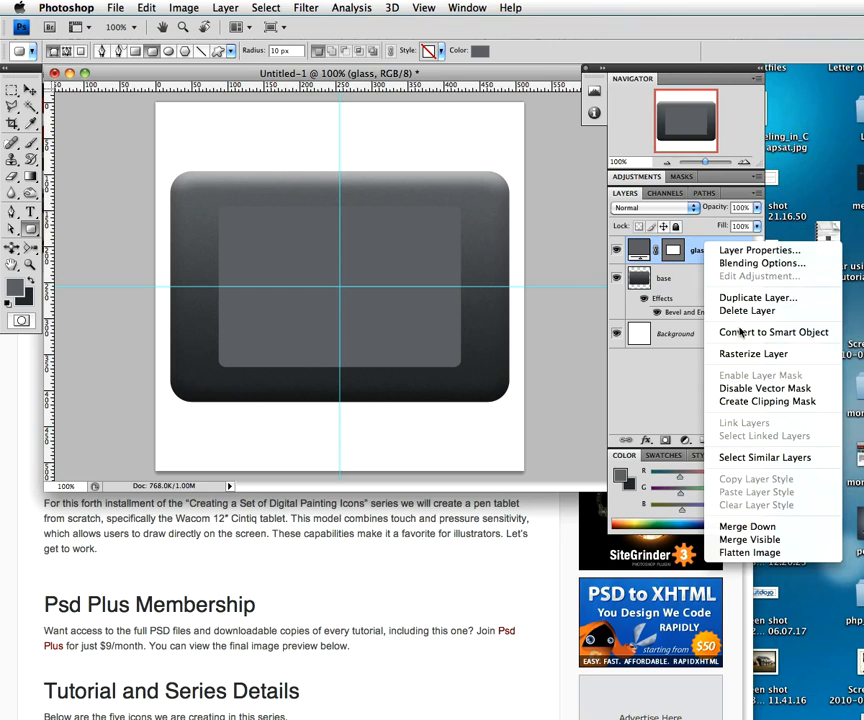
pyautogui.click(753, 354)
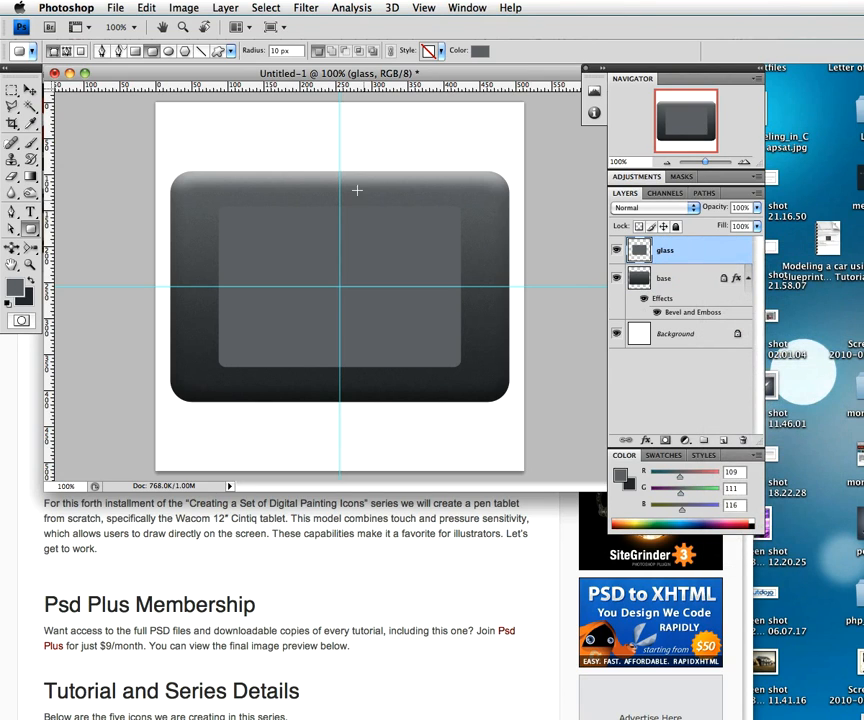
# - Lock the glass layer's transparent pixels, and set the foreground to neutral gray (RGB 126, 126, 126) and the background to a neutral dark gray
pyautogui.click(640, 227)
pyautogui.click(14, 287)
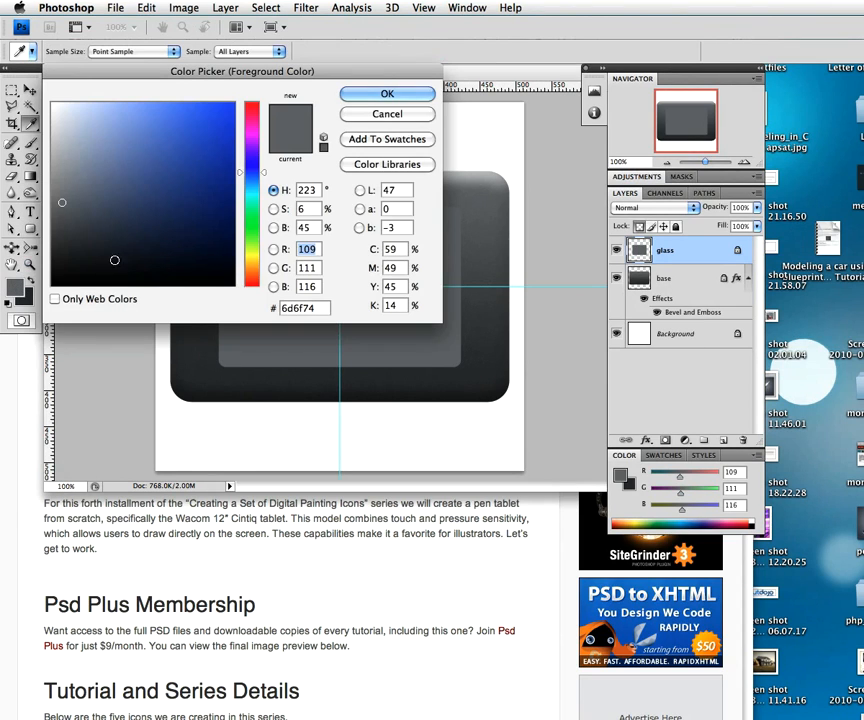
pyautogui.click(53, 195)
pyautogui.click(386, 94)
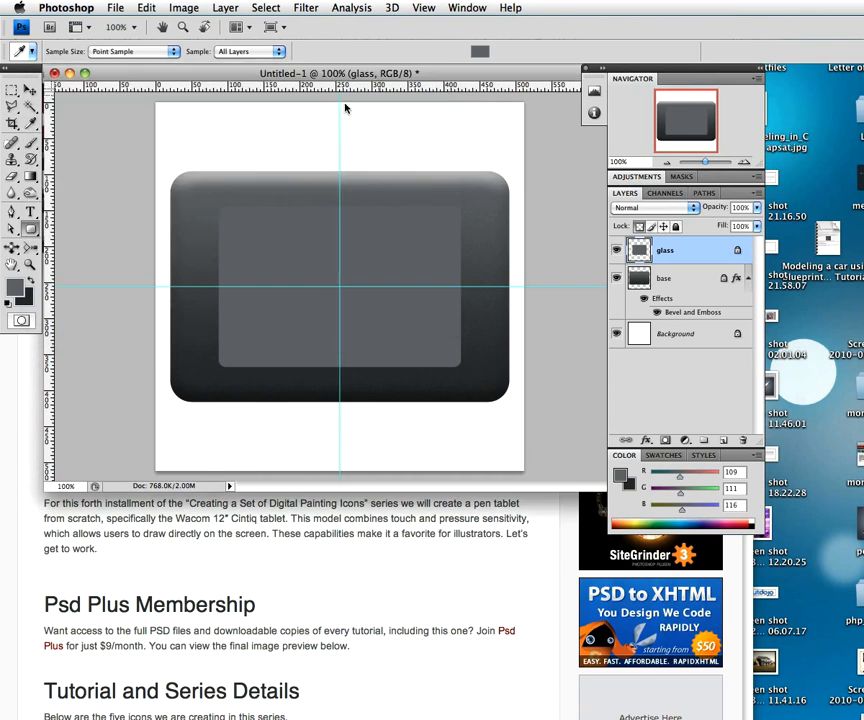
pyautogui.press('u')
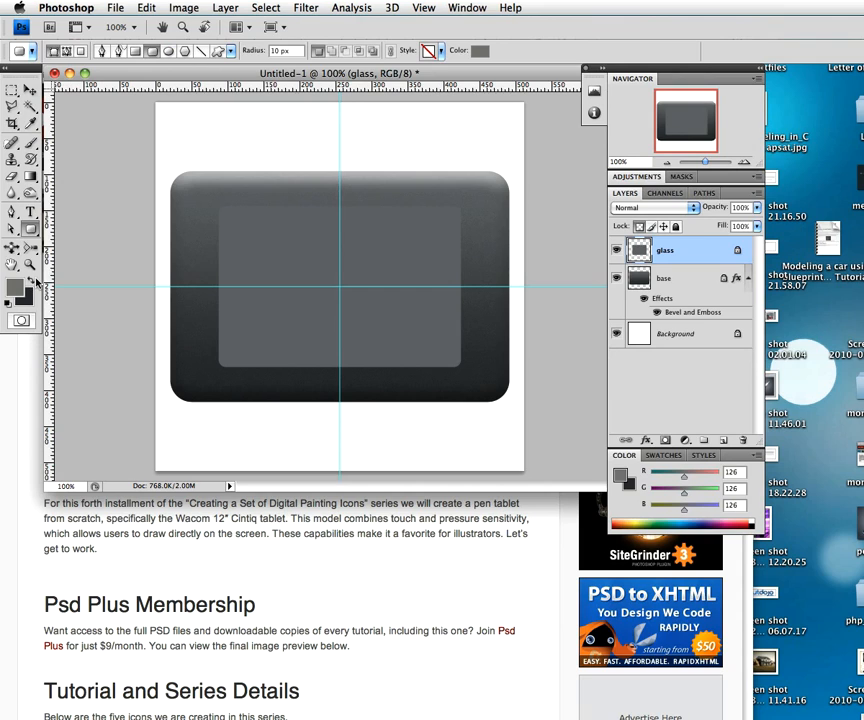
pyautogui.click(27, 298)
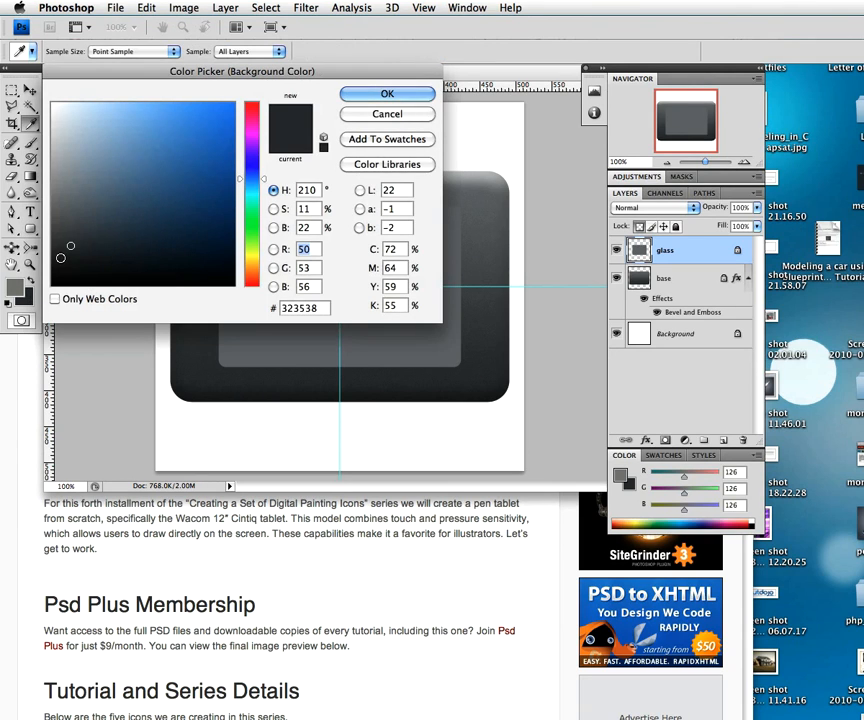
pyautogui.click(56, 247)
pyautogui.click(380, 94)
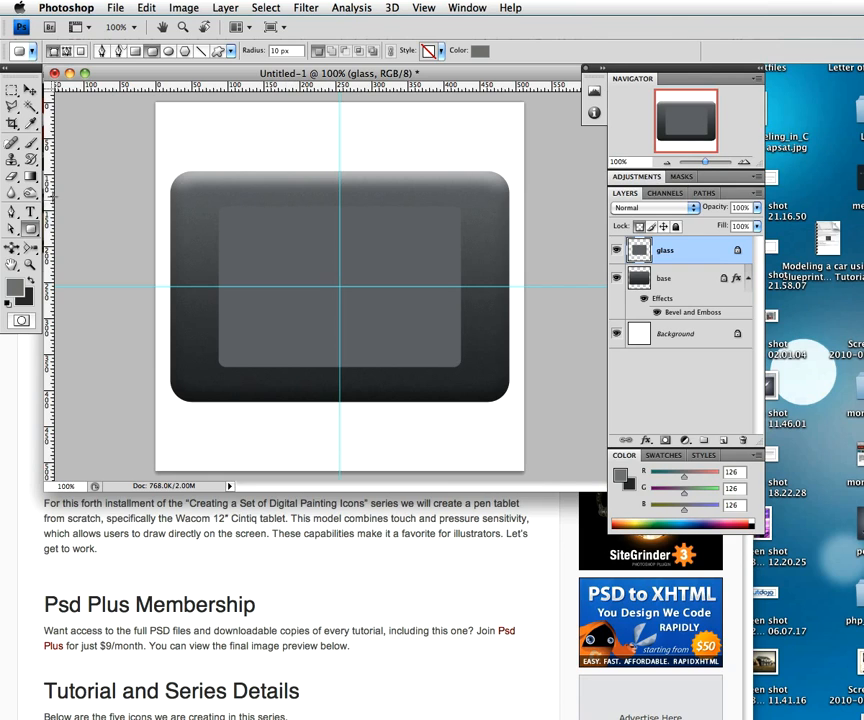
# - Fill the glass shape with a vertical Foreground to Background gradient, light at its upper edge and dark at its lower edge
pyautogui.press('g')
pyautogui.click(63, 36)
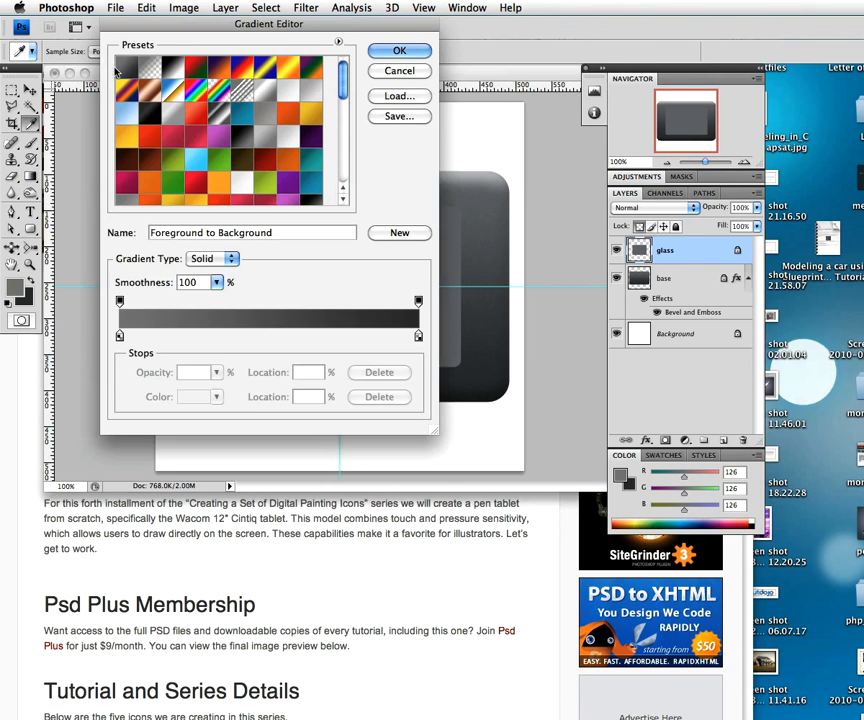
pyautogui.click(399, 51)
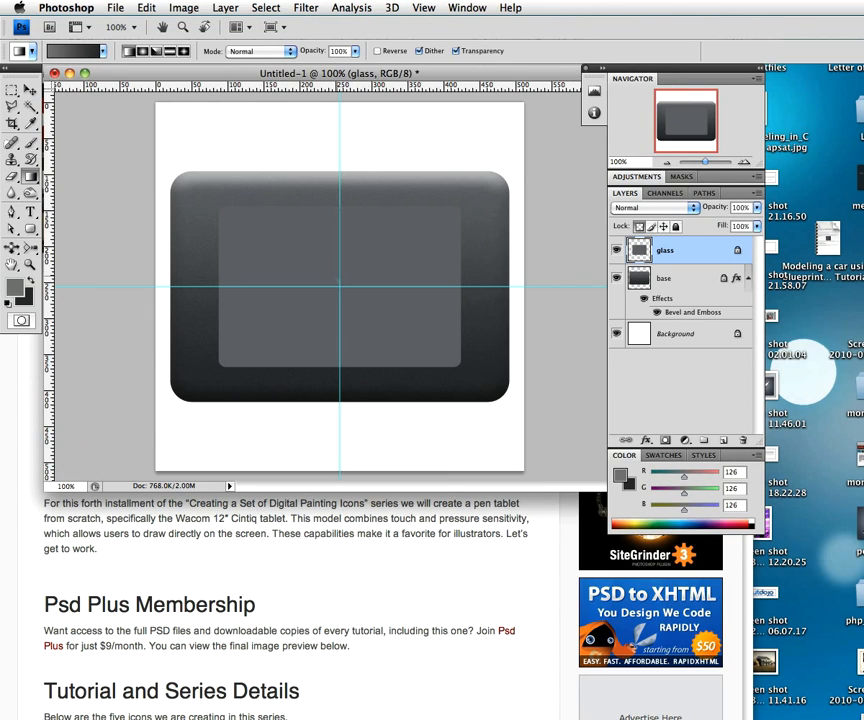
pyautogui.moveTo(364, 207); pyautogui.dragTo(364, 367)
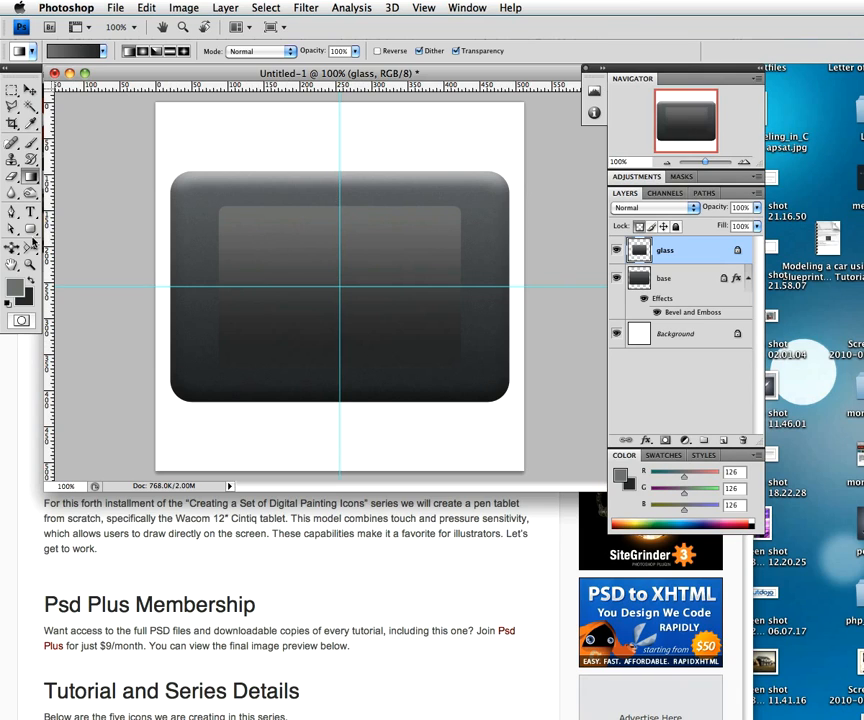
# - Draw a plain rectangle shape about 310 by 195 px inside the glass panel, centered on the guide intersection
pyautogui.moveTo(30, 229); pyautogui.dragTo(83, 232)
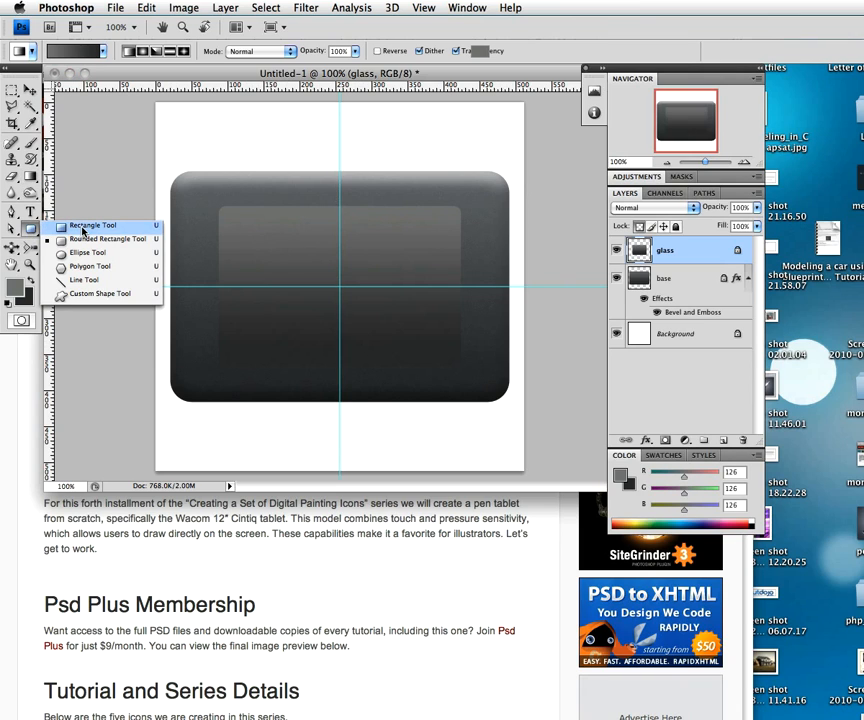
pyautogui.click(82, 228)
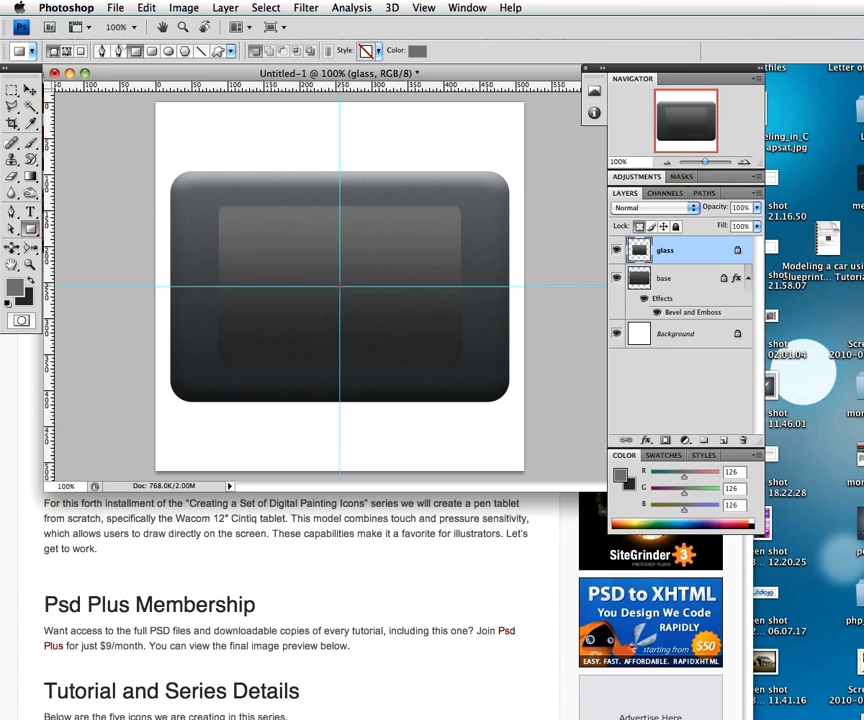
pyautogui.moveTo(354, 300); pyautogui.dragTo(451, 357)
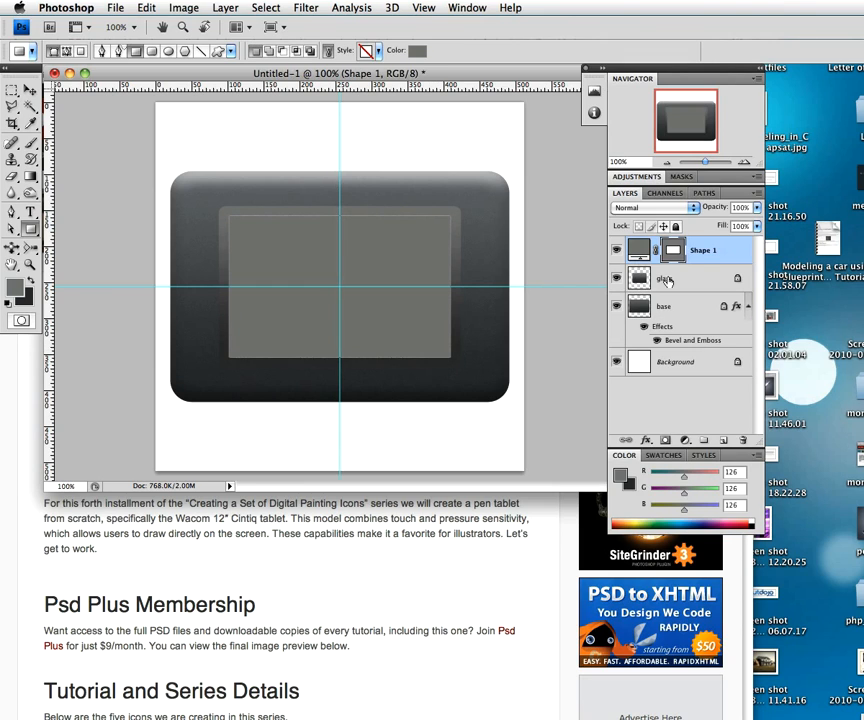
# - Add a Gradient Overlay to the new rectangle's layer and set the gradient's starting color stop to #585a5d
pyautogui.doubleClick(734, 254)
pyautogui.moveTo(292, 124); pyautogui.dragTo(220, 113)
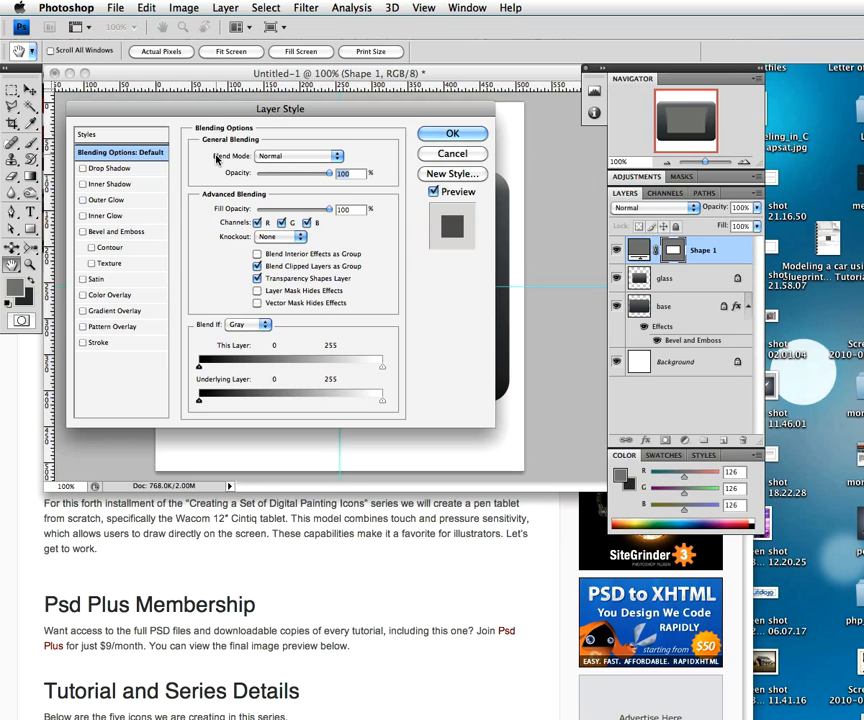
pyautogui.click(117, 310)
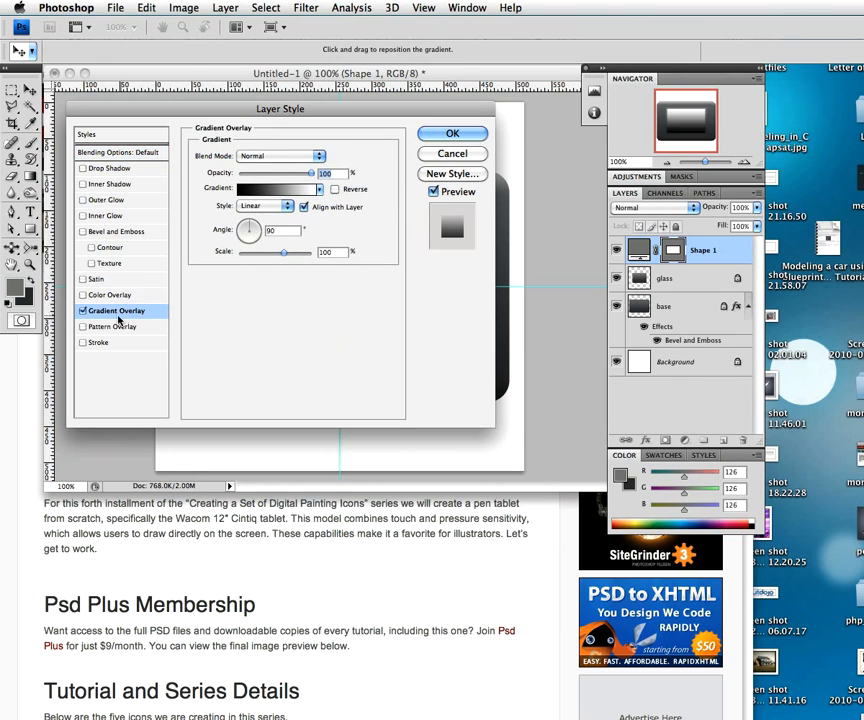
pyautogui.click(280, 189)
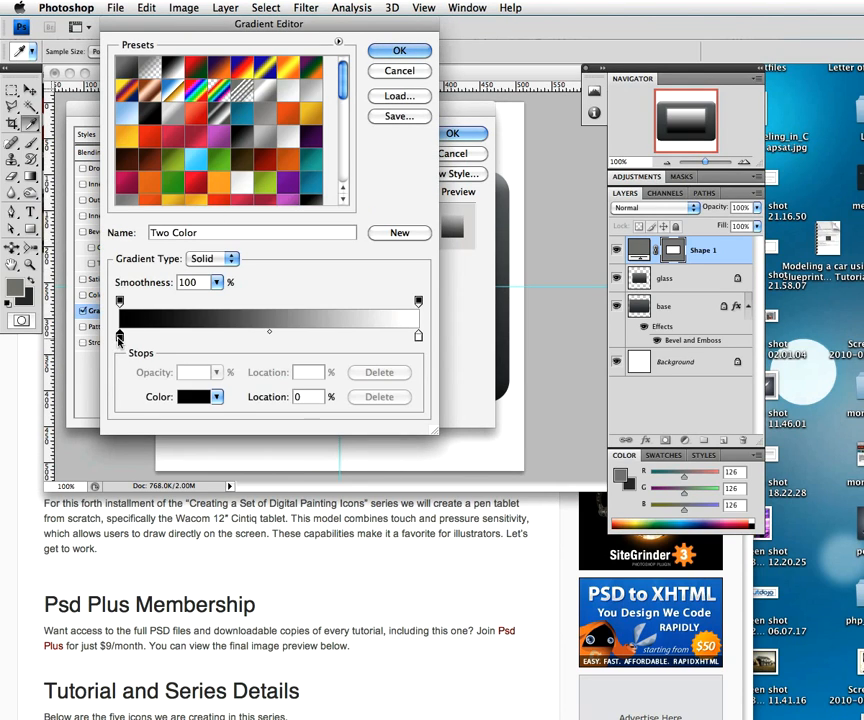
pyautogui.doubleClick(120, 336)
pyautogui.click(322, 309)
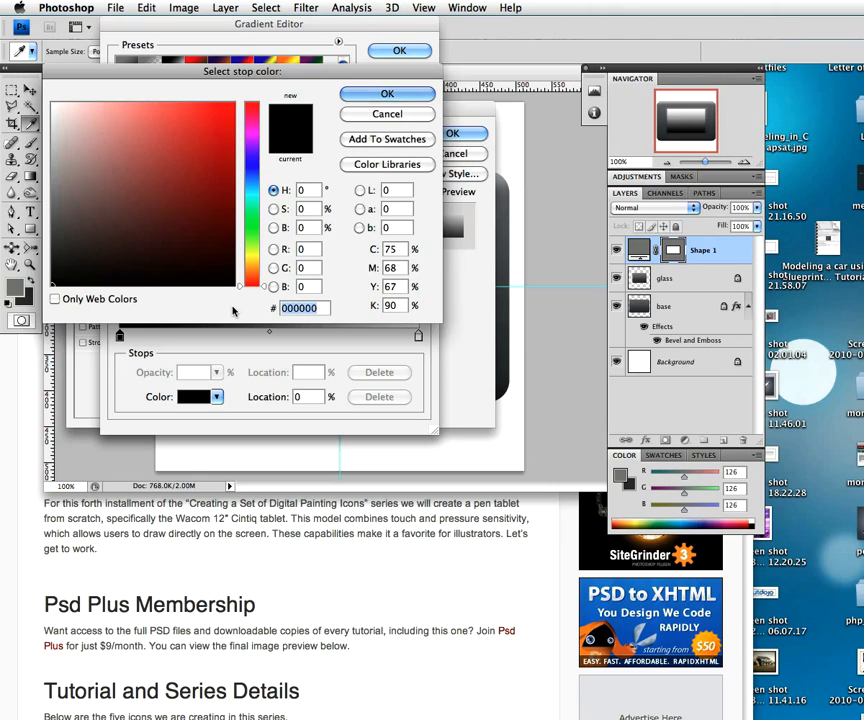
pyautogui.write('5')
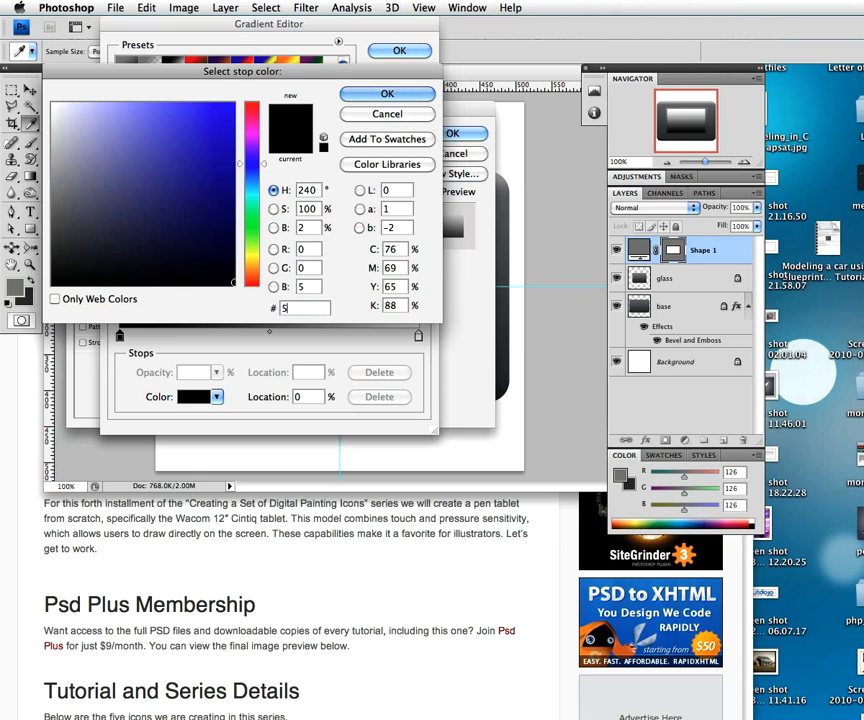
pyautogui.write('85a5')
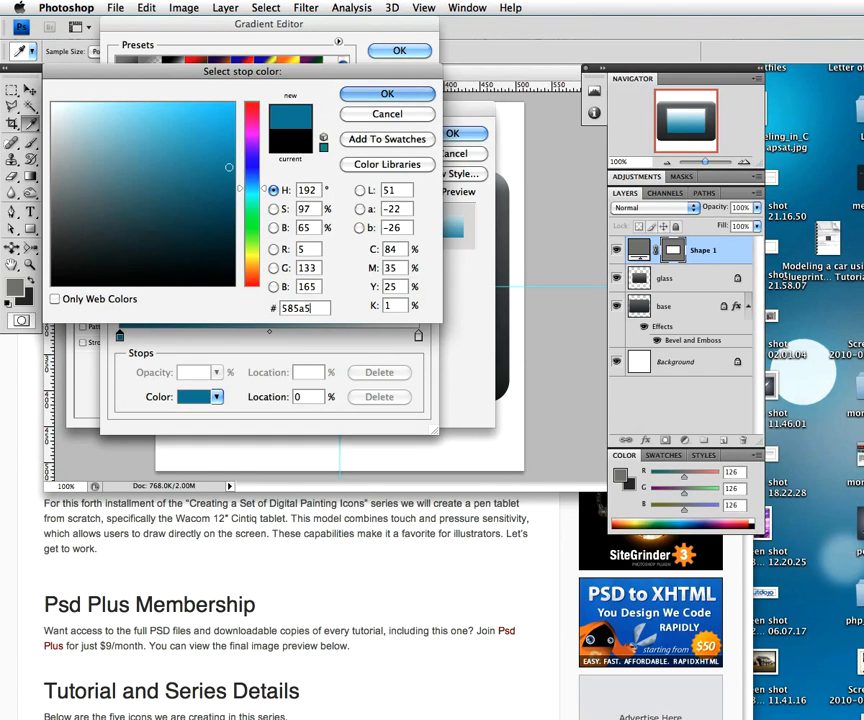
pyautogui.write('d')
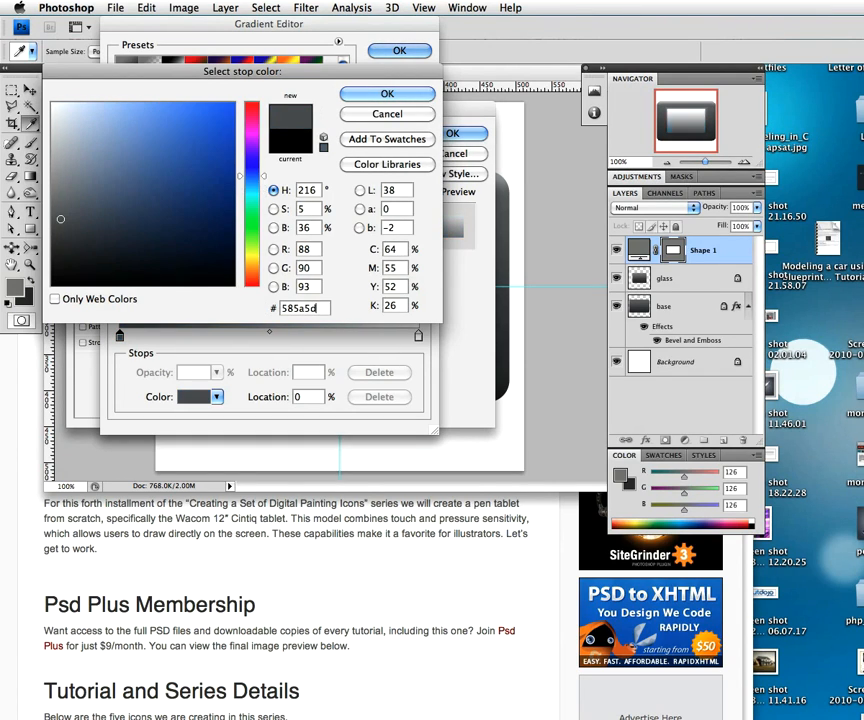
pyautogui.click(387, 99)
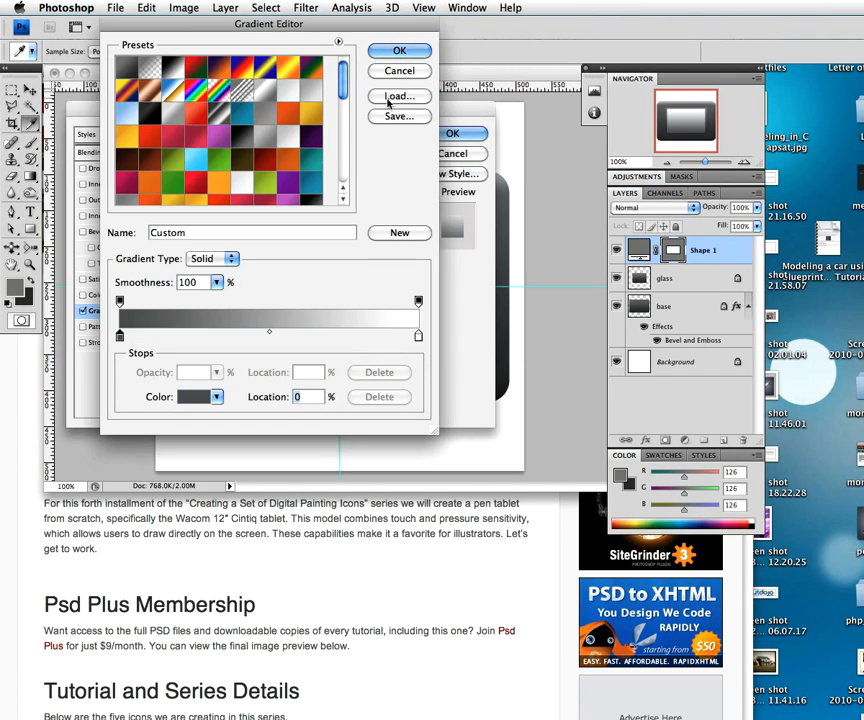
# - Set the overlay gradient's end color stop to #b1b3b6 and apply the layer style
pyautogui.doubleClick(419, 337)
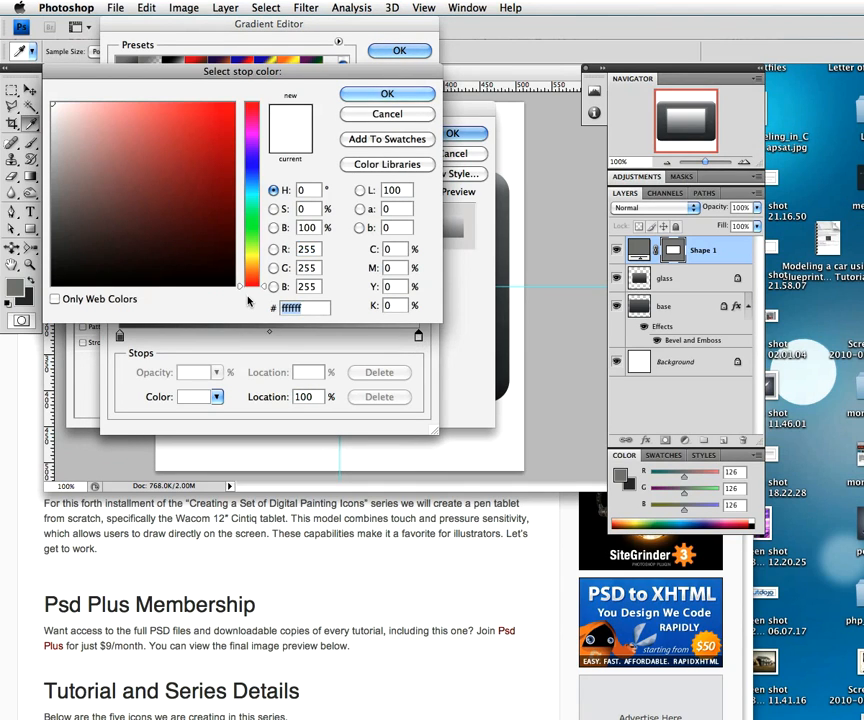
pyautogui.write('b1')
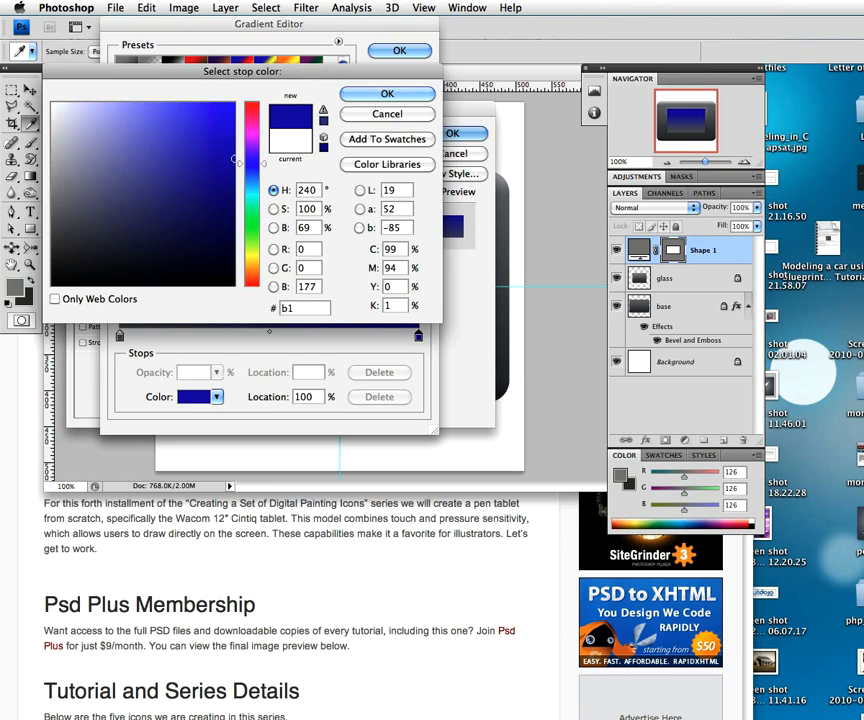
pyautogui.write('b3b')
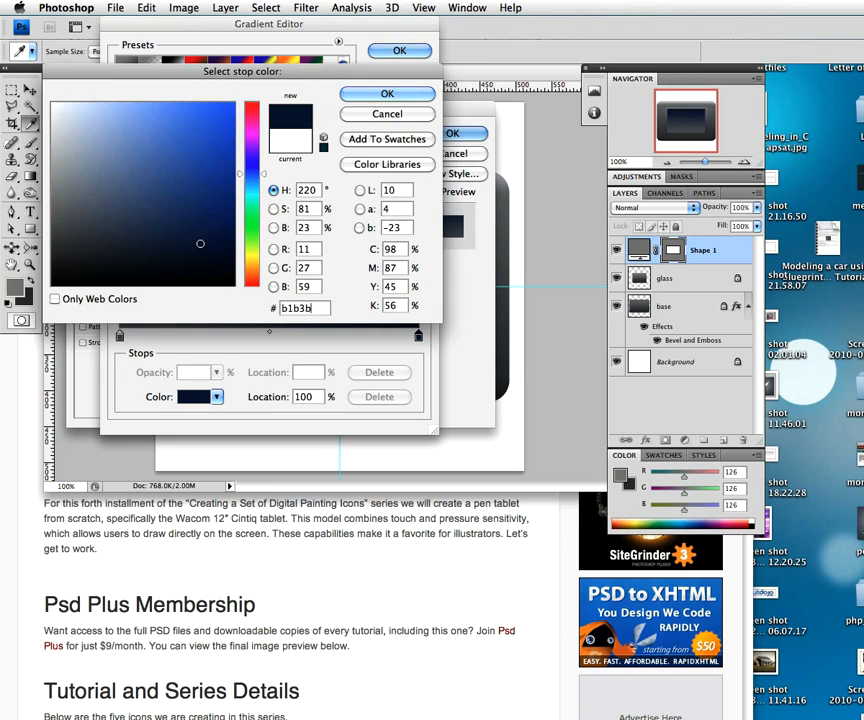
pyautogui.write('6')
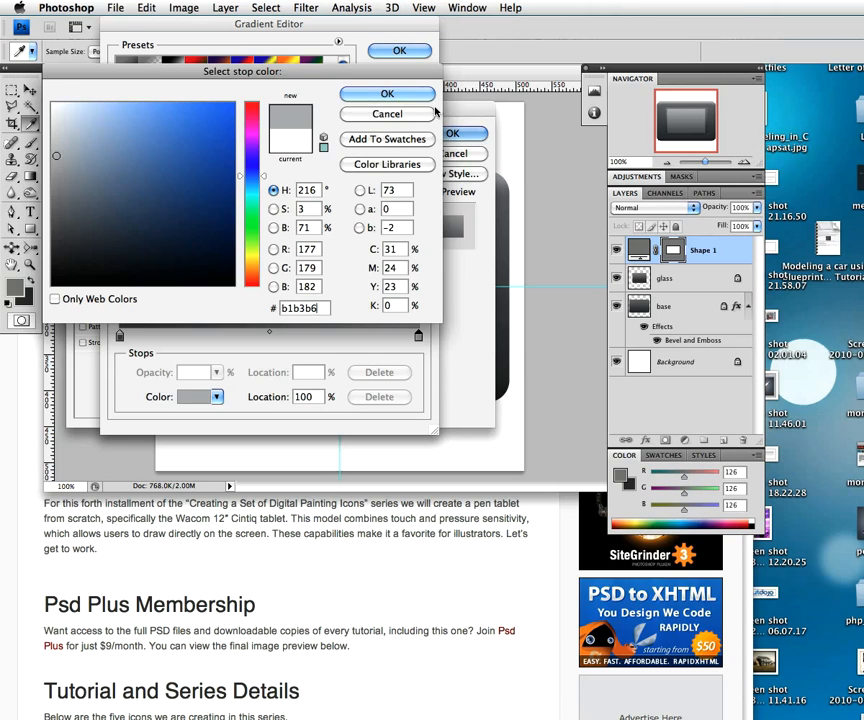
pyautogui.press('Return')
pyautogui.click(399, 50)
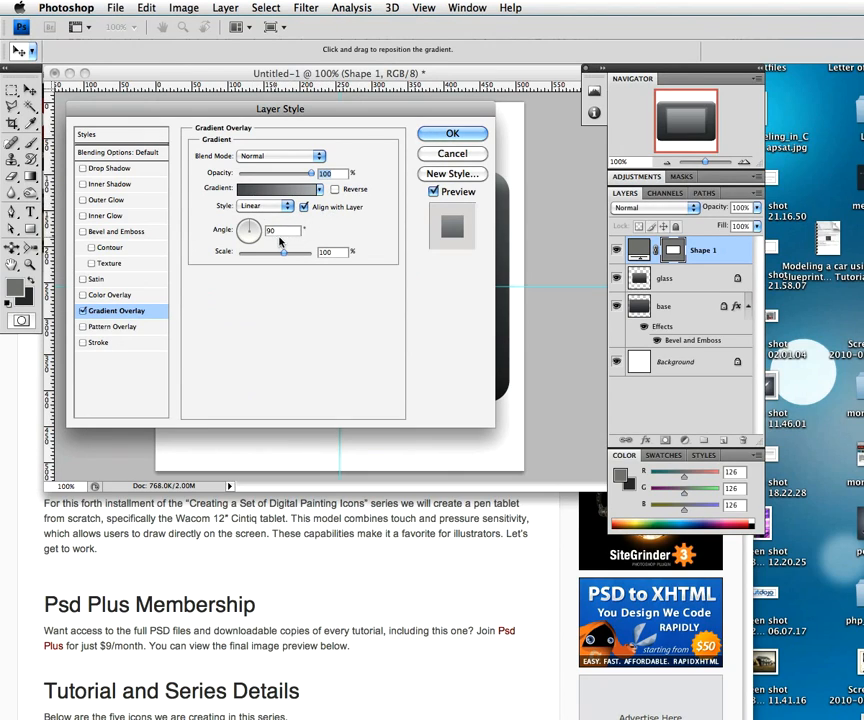
pyautogui.click(452, 133)
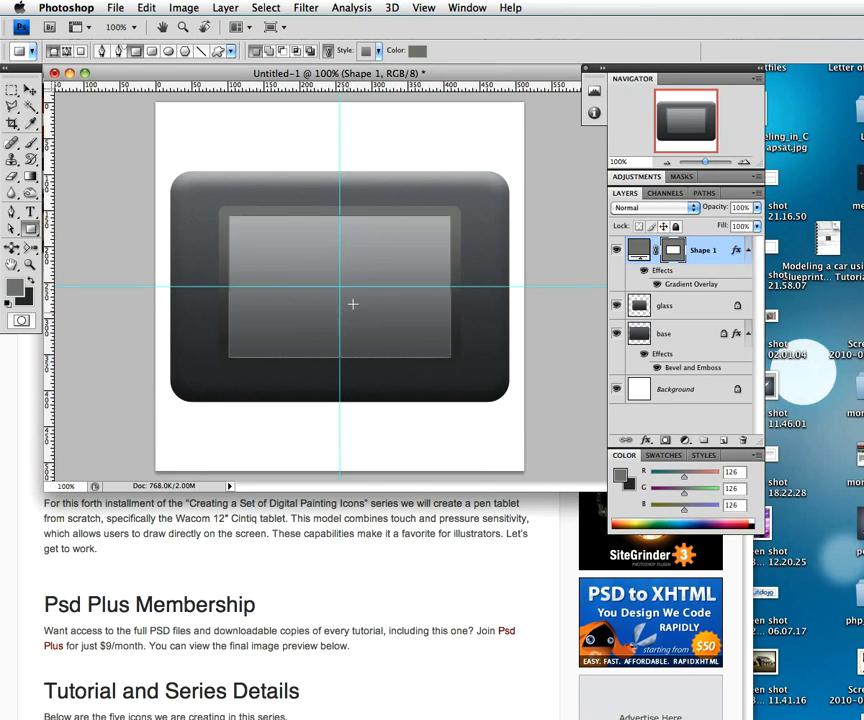
# - Rename the inner rectangle's shape layer as "Active Glass"
pyautogui.click(702, 306)
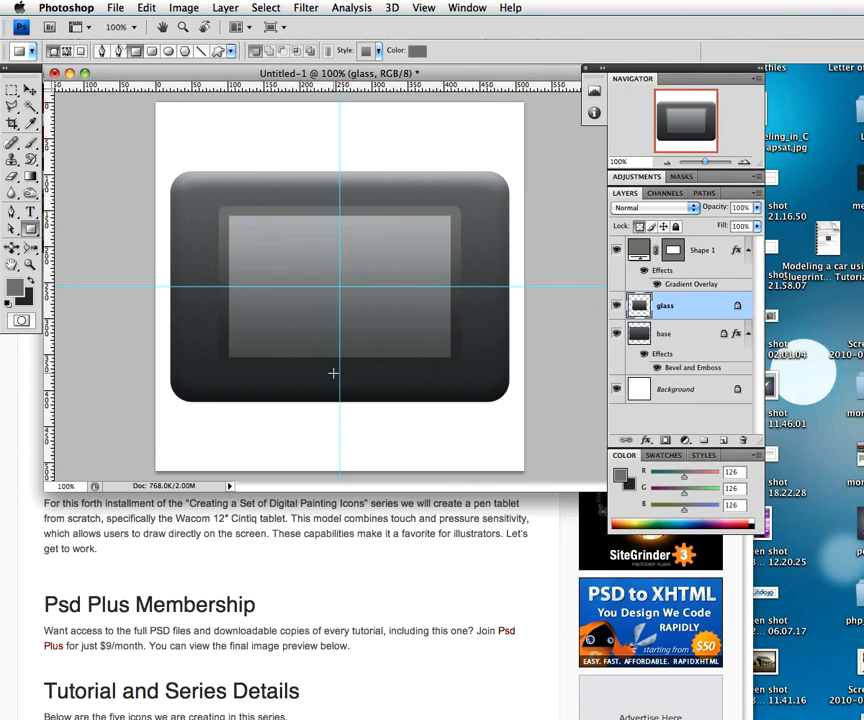
pyautogui.doubleClick(702, 251)
pyautogui.write('Ad')
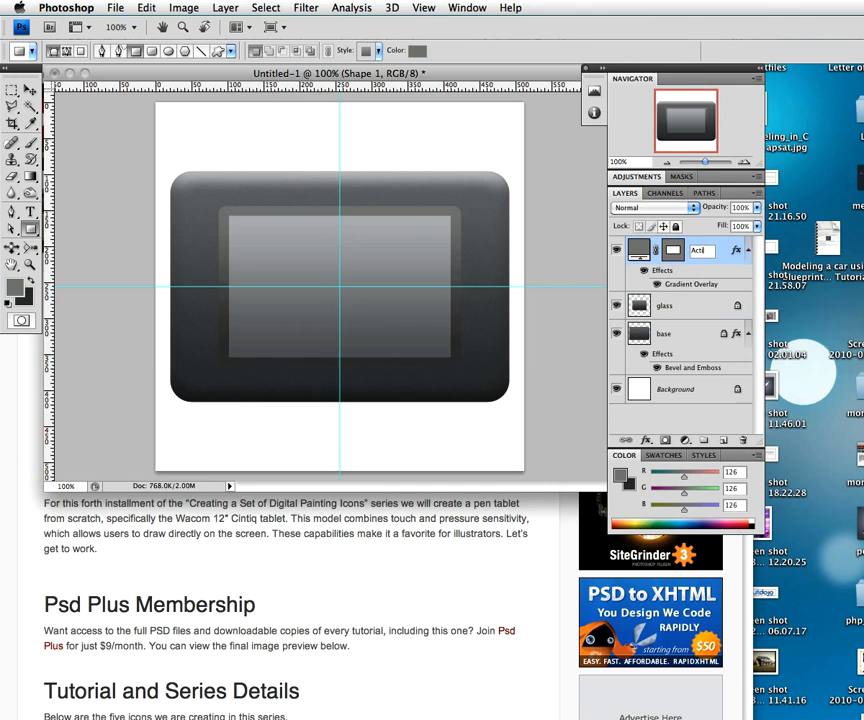
pyautogui.write('tive Glass')
pyautogui.press('Return')
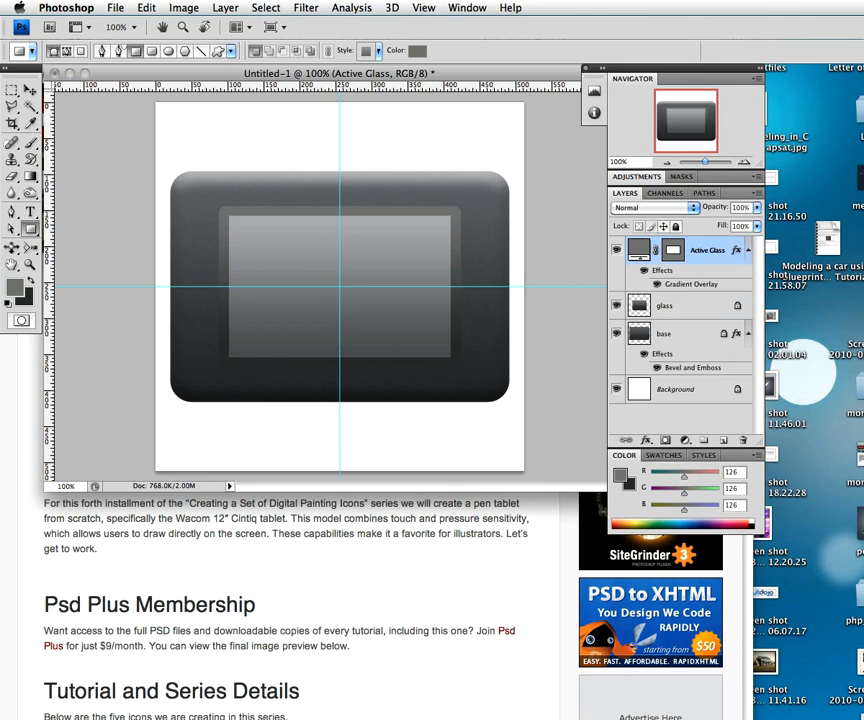
# - Duplicate the glass layer and rename the copy as "glass rim"
pyautogui.click(680, 306)
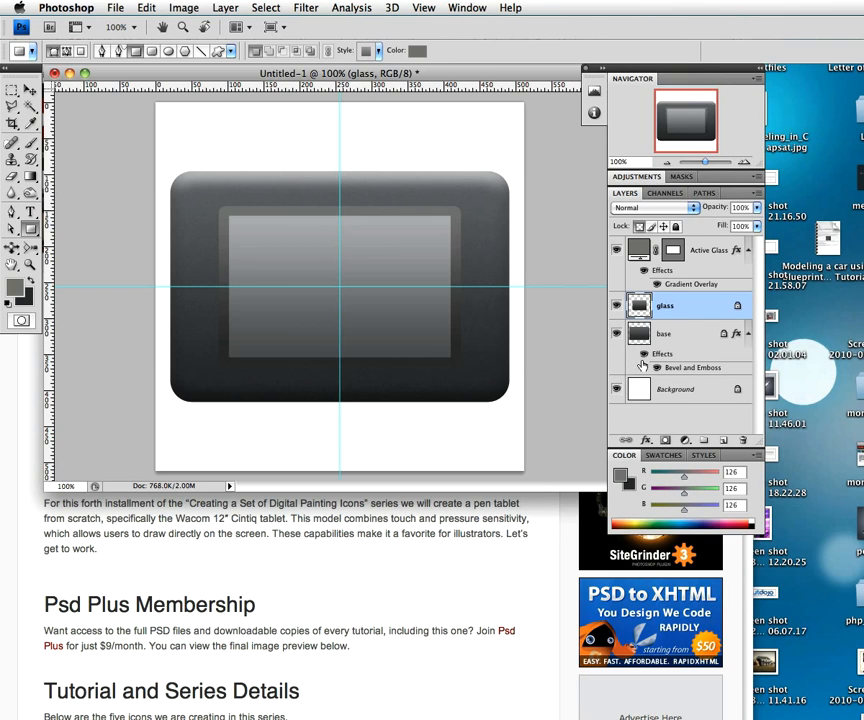
pyautogui.press('super+j')
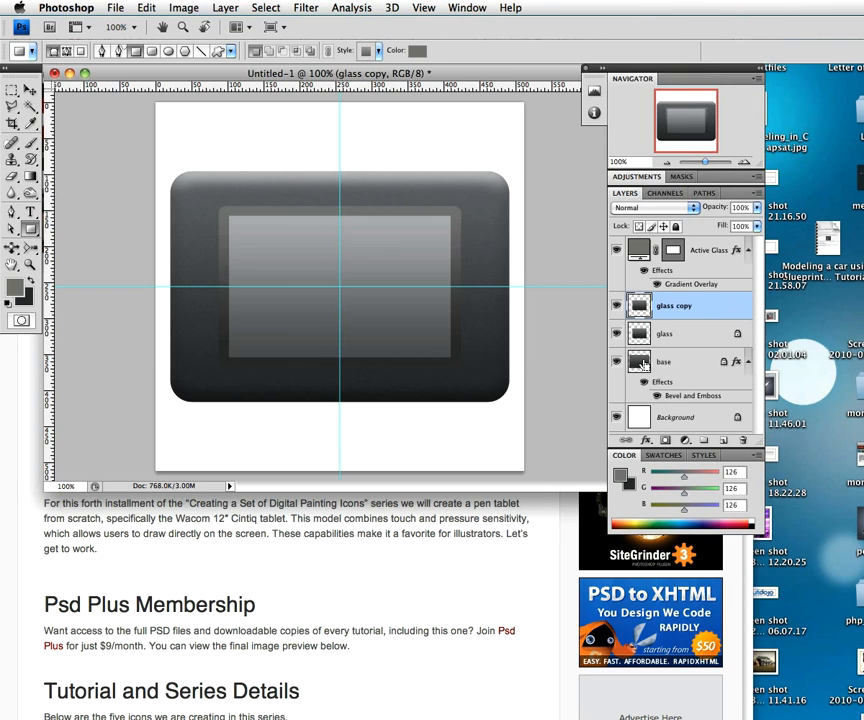
pyautogui.doubleClick(684, 308)
pyautogui.press('Right')
pyautogui.write('rim')
pyautogui.press('Return')
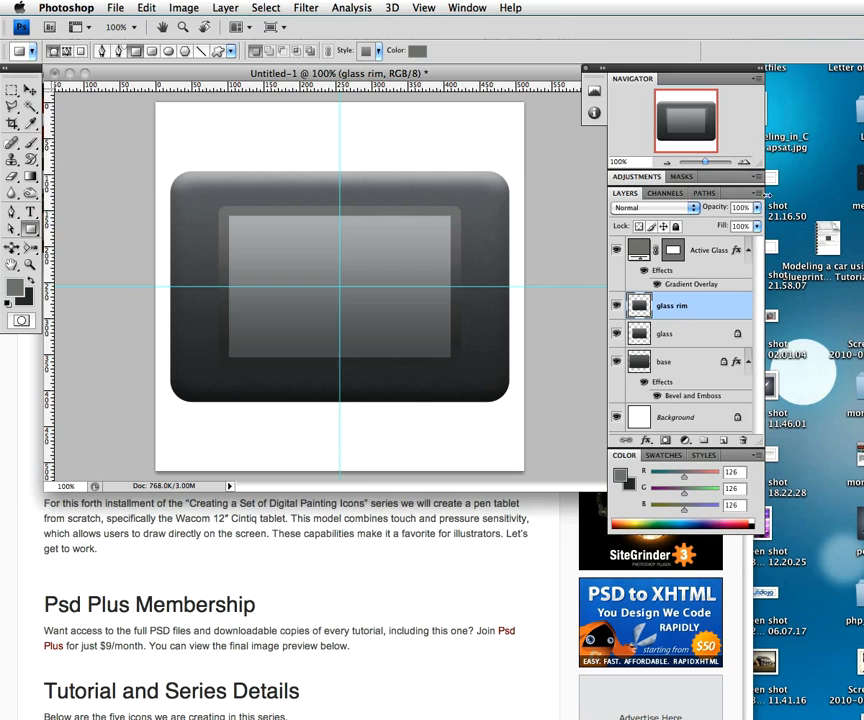
# - Reduce the glass rim layer's fill to 0% and add an Inner Bevel with 1% depth, direction Down and 1 px size
pyautogui.moveTo(723, 229); pyautogui.dragTo(602, 229)
pyautogui.doubleClick(727, 311)
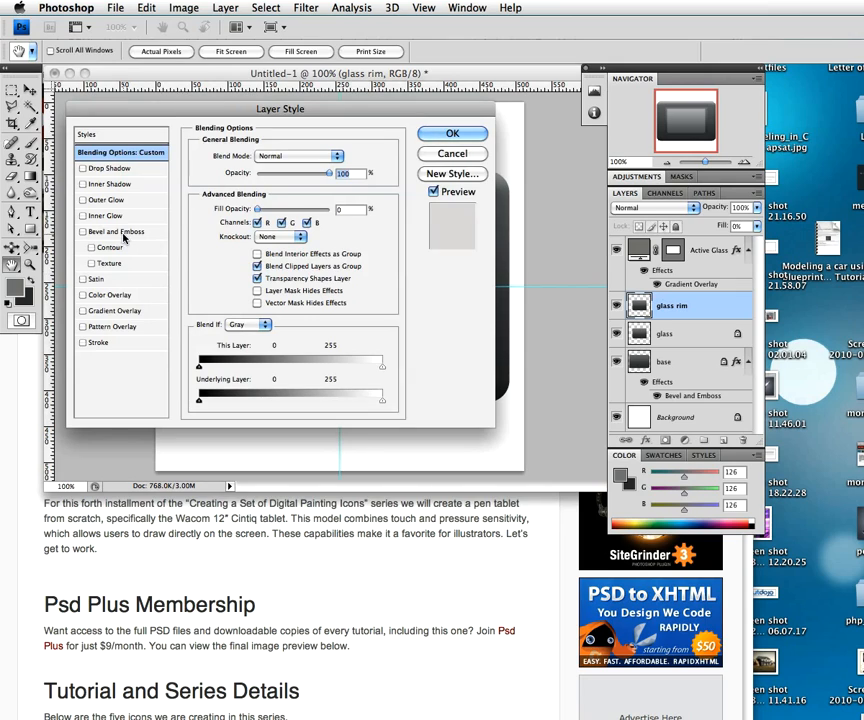
pyautogui.click(117, 233)
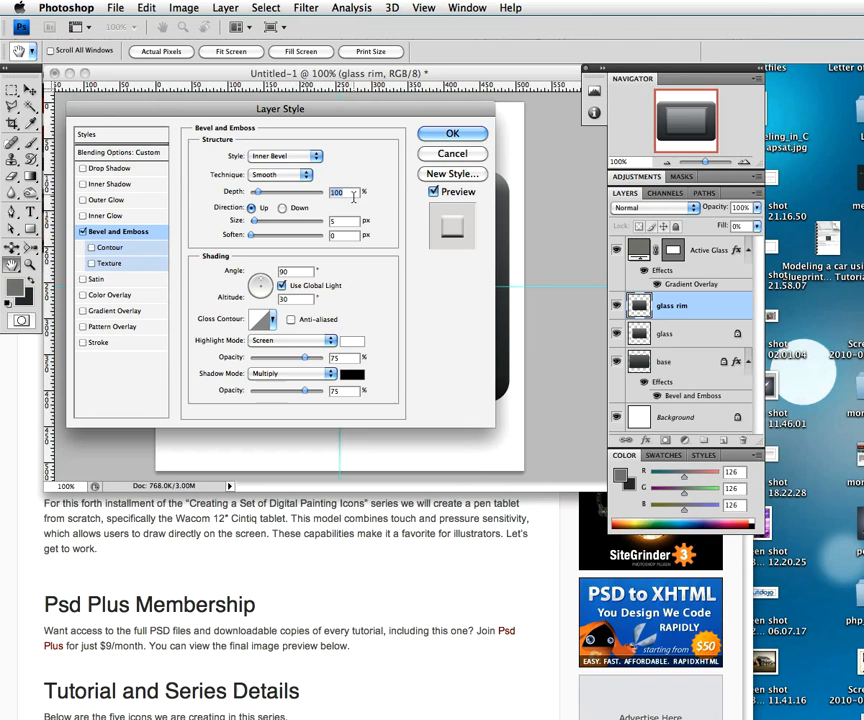
pyautogui.write('1')
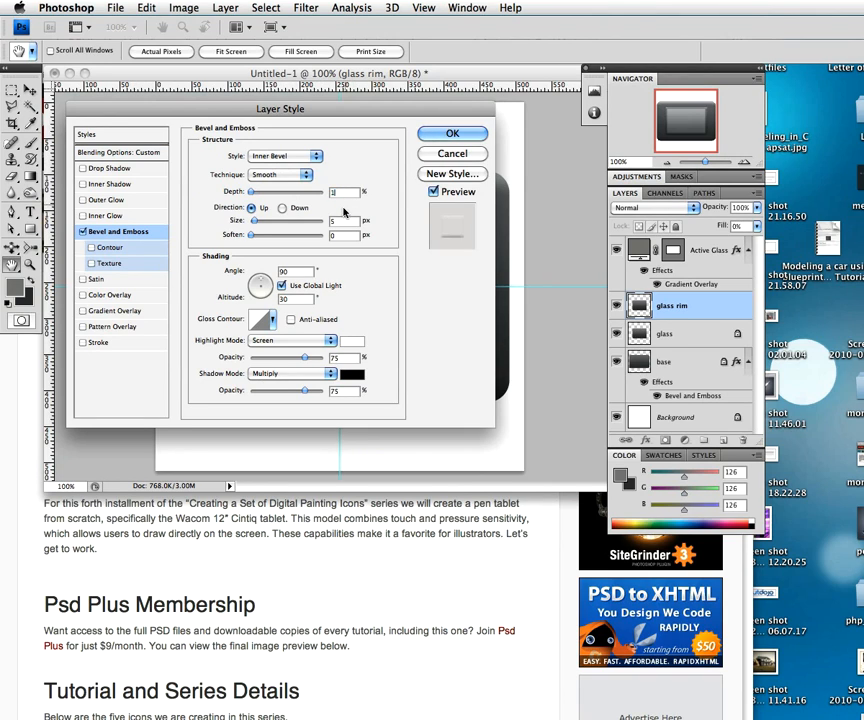
pyautogui.click(282, 208)
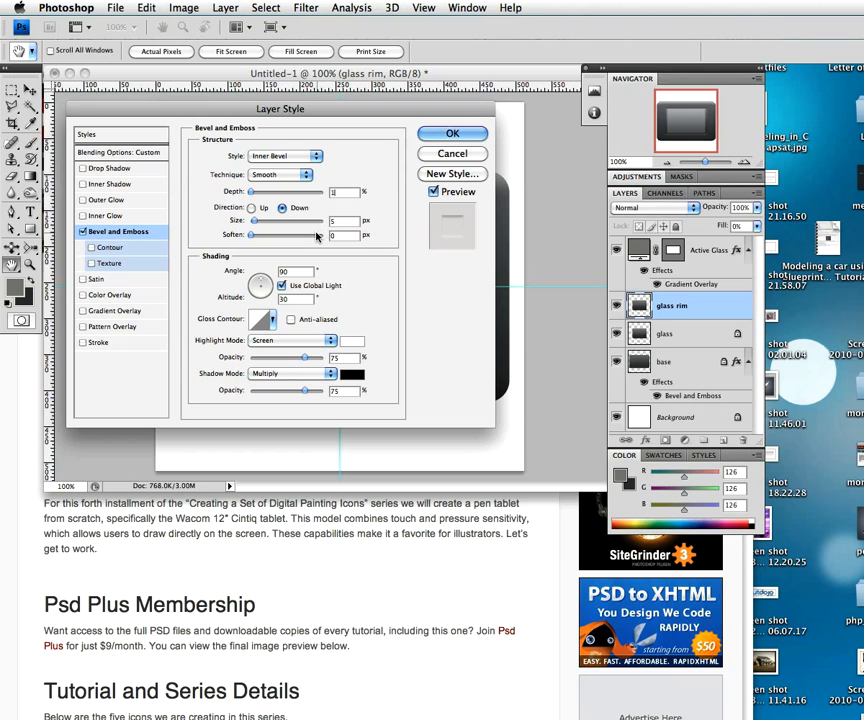
pyautogui.moveTo(344, 221); pyautogui.dragTo(314, 223)
pyautogui.write('1')
# - Turn off the bevel's global light, set angle 90°, highlight opacity 80%, shadow opacity 0% and depth 100%, and apply the style
pyautogui.click(282, 285)
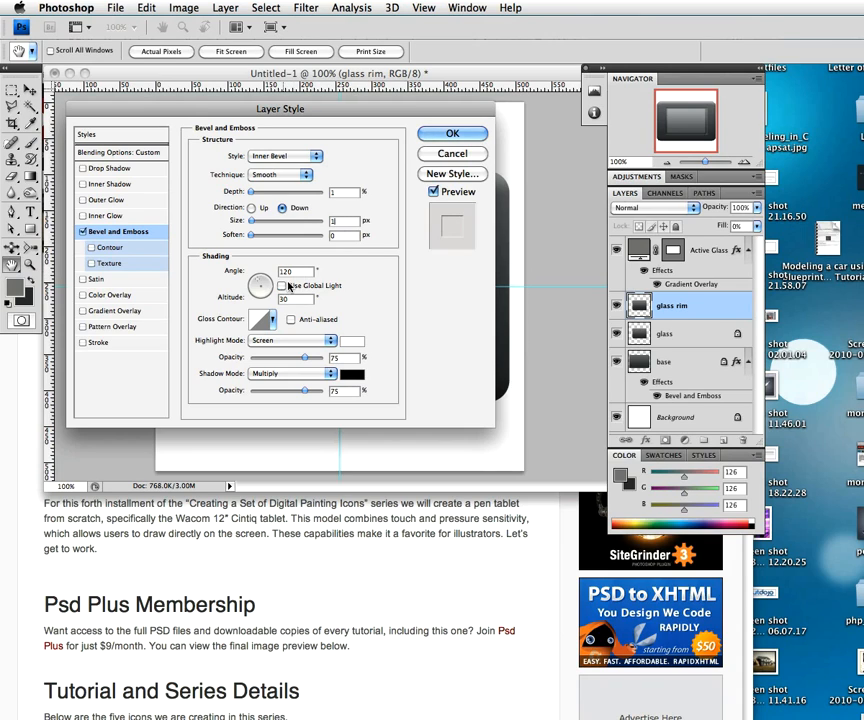
pyautogui.write('90')
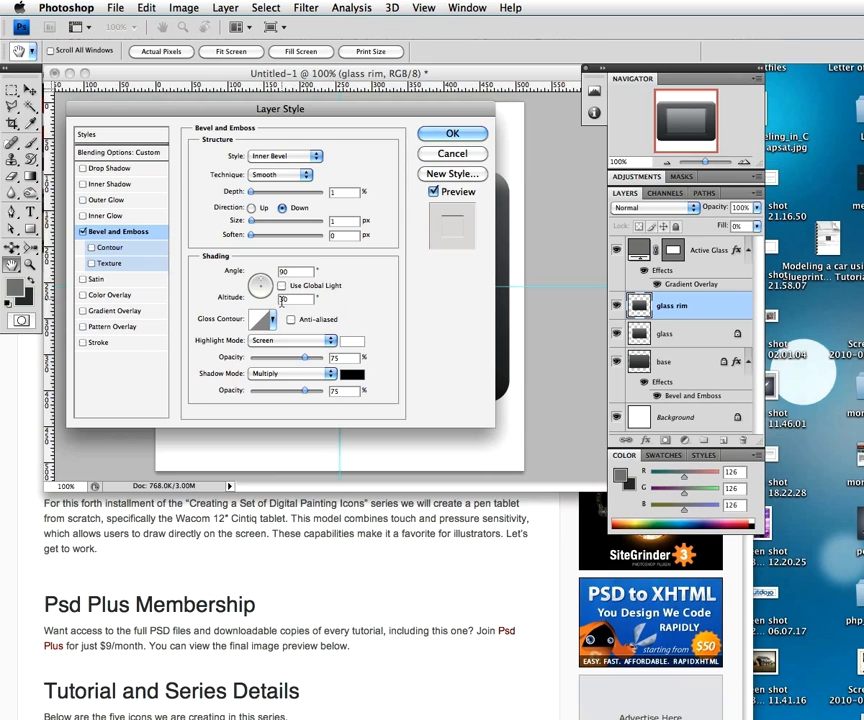
pyautogui.click(343, 358)
pyautogui.write('80')
pyautogui.press('Tab')
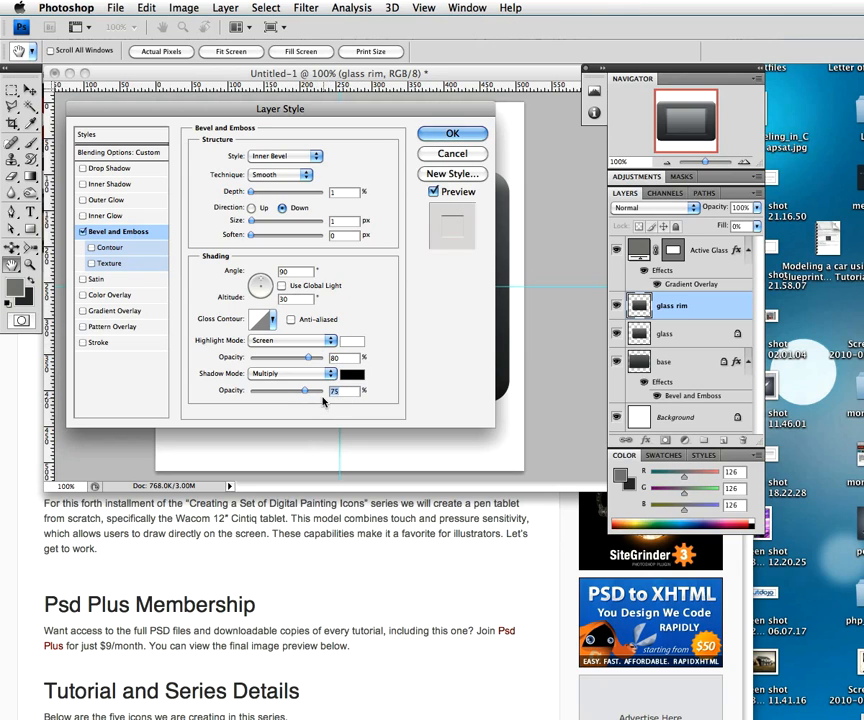
pyautogui.write('0')
pyautogui.write('100')
pyautogui.click(449, 134)
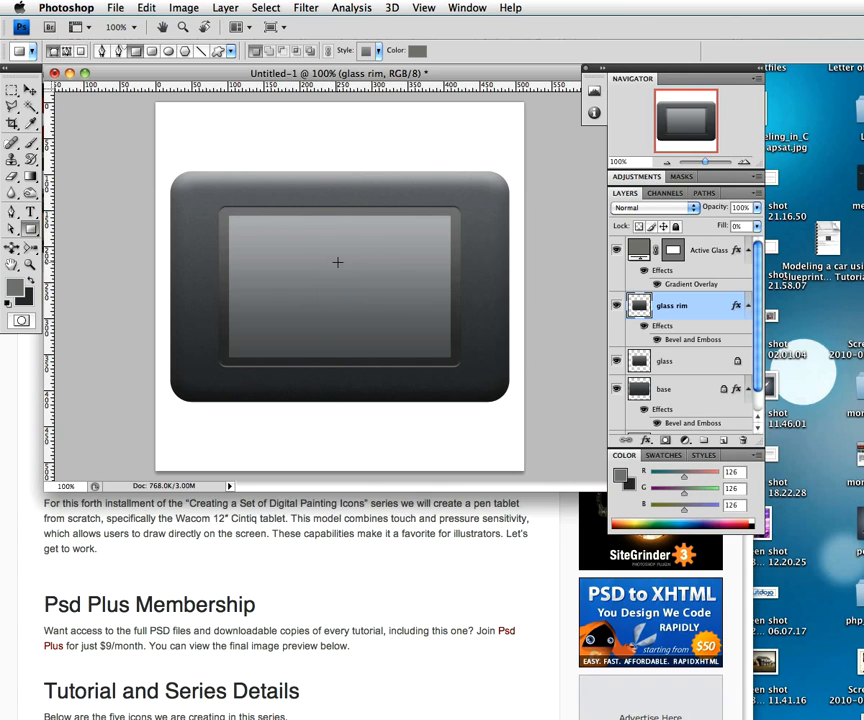
# - Load the glass shape as a selection, add a new layer above glass rim, and set white as foreground and black as background color
pyautogui.keyDown('super'); pyautogui.click(645, 368); pyautogui.keyUp('super')
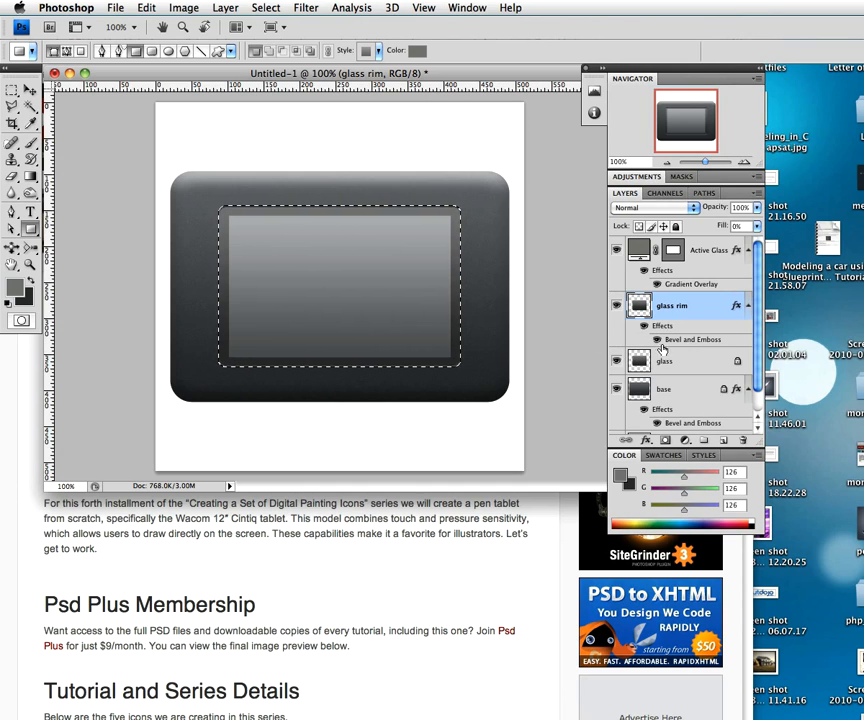
pyautogui.click(723, 441)
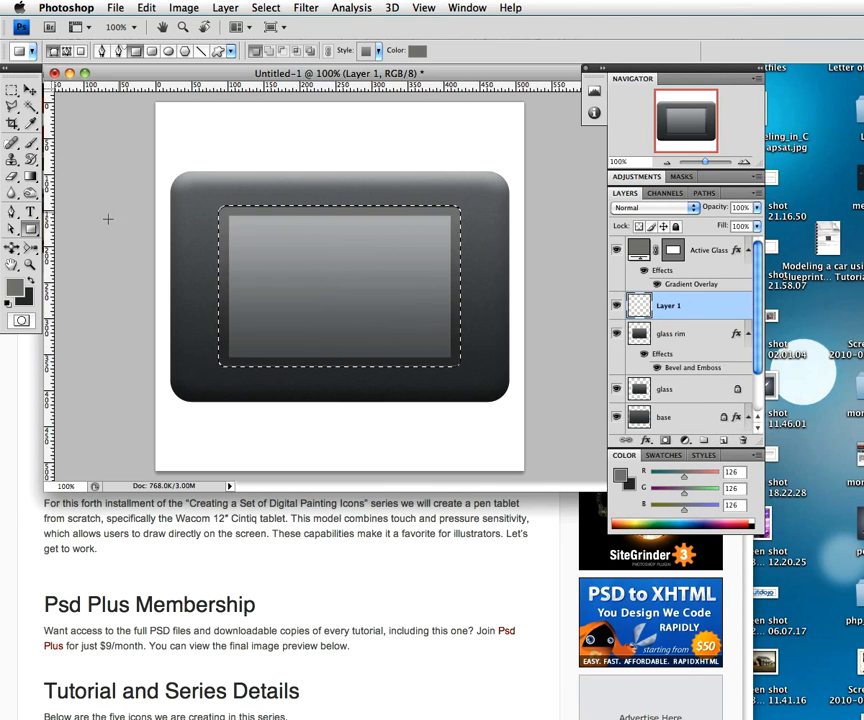
pyautogui.press('d')
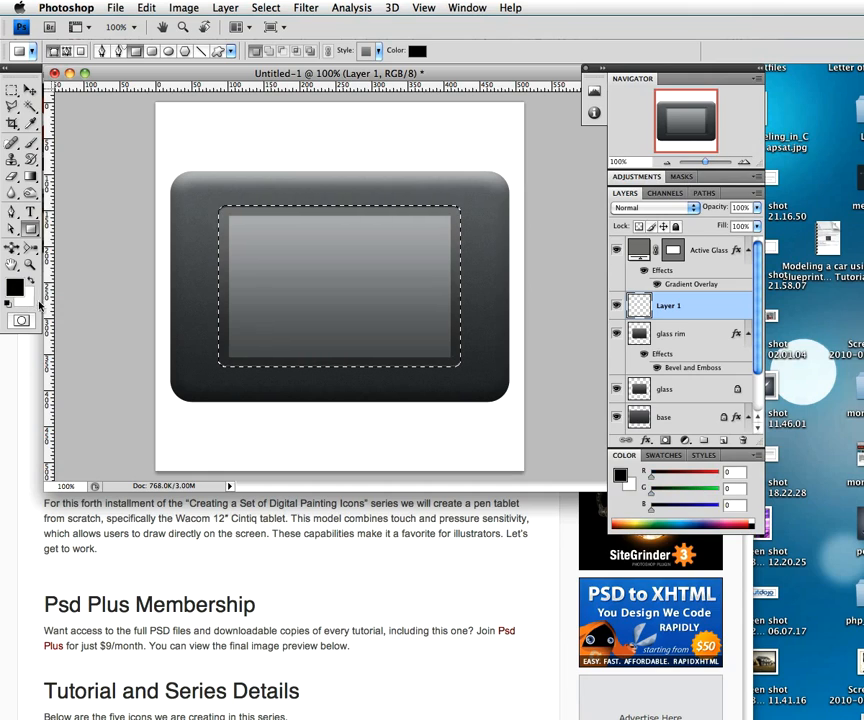
pyautogui.press('x')
pyautogui.press('x')
pyautogui.press('x')
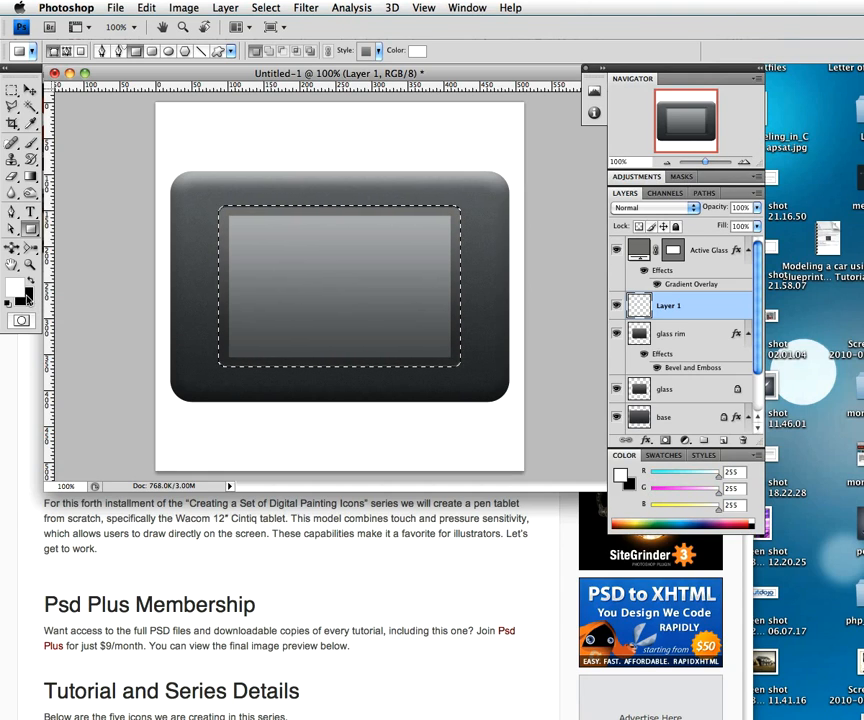
# - Fill the glass-shaped selection with white on the new layer and move that layer above Active Glass
pyautogui.moveTo(30, 176); pyautogui.dragTo(85, 186)
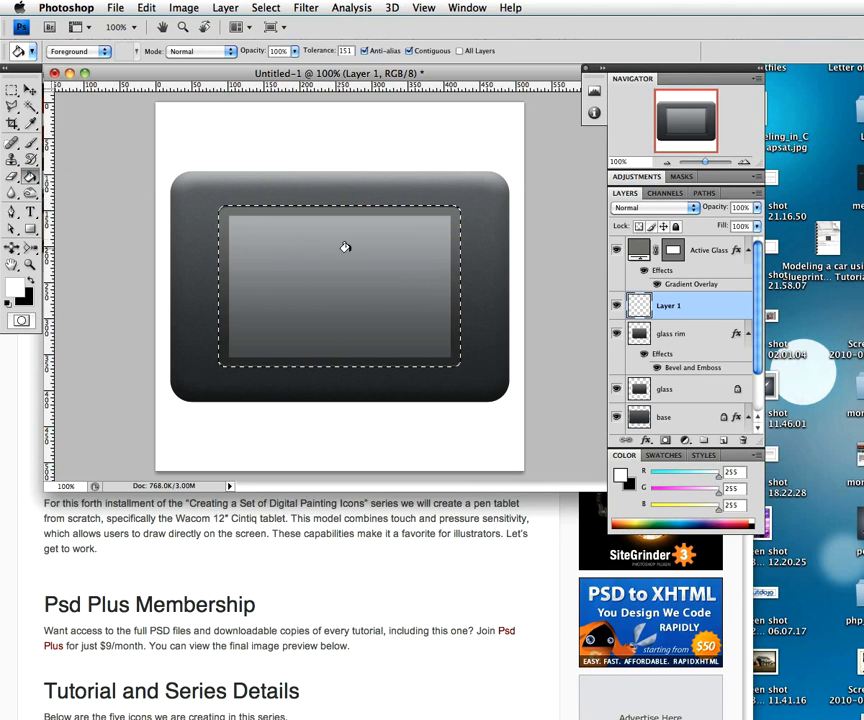
pyautogui.click(330, 364)
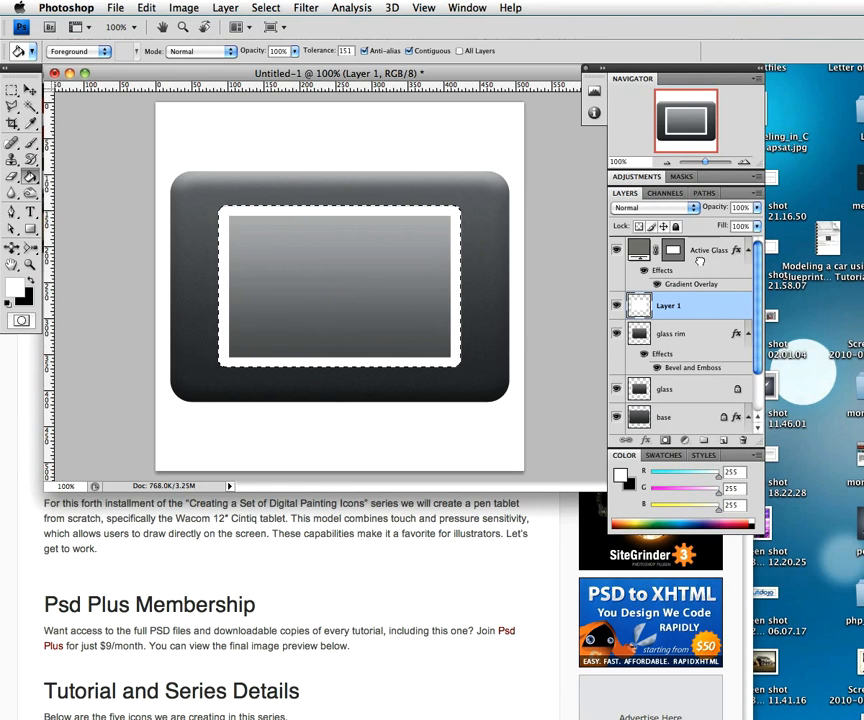
pyautogui.moveTo(680, 305); pyautogui.dragTo(680, 248)
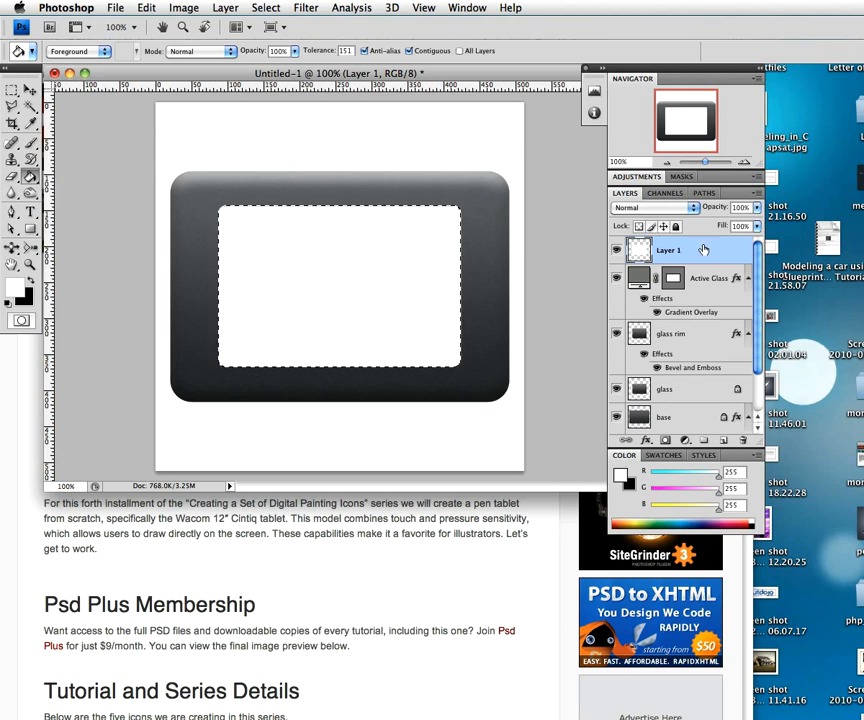
# - Rename the white-filled layer as "reflection"
pyautogui.doubleClick(667, 250)
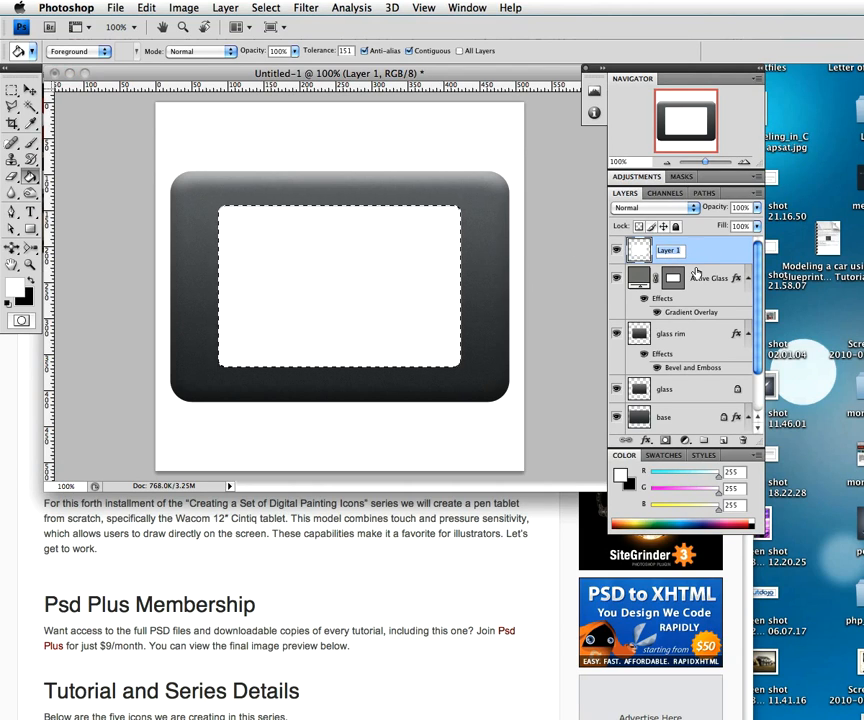
pyautogui.write('reflection')
pyautogui.press('Return')
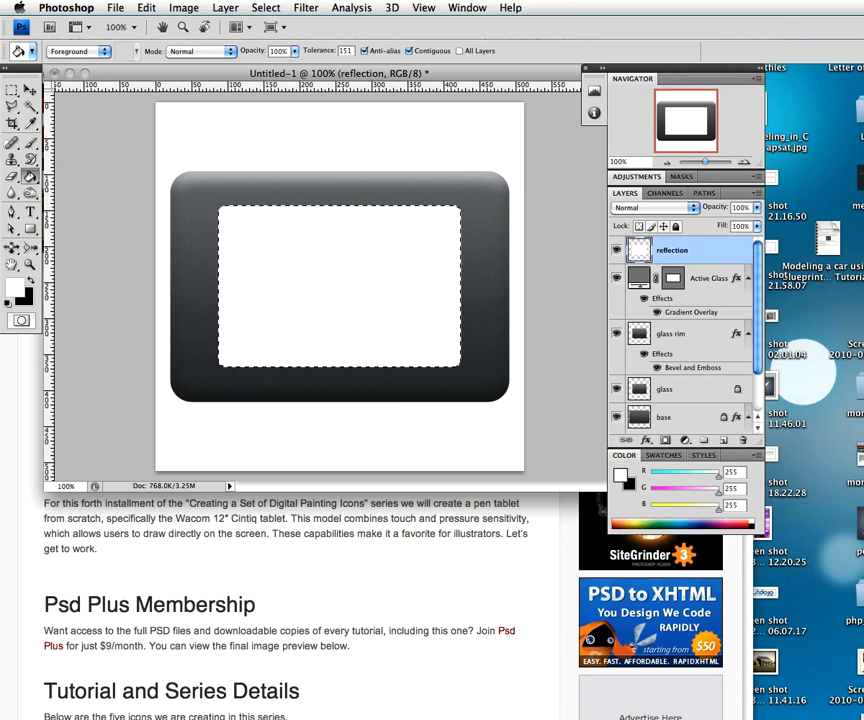
# - With guides shown, lasso a slanted polygon through the canvas center around the screen's right half and mask the reflection layer with it
pyautogui.moveTo(11, 105); pyautogui.dragTo(89, 123)
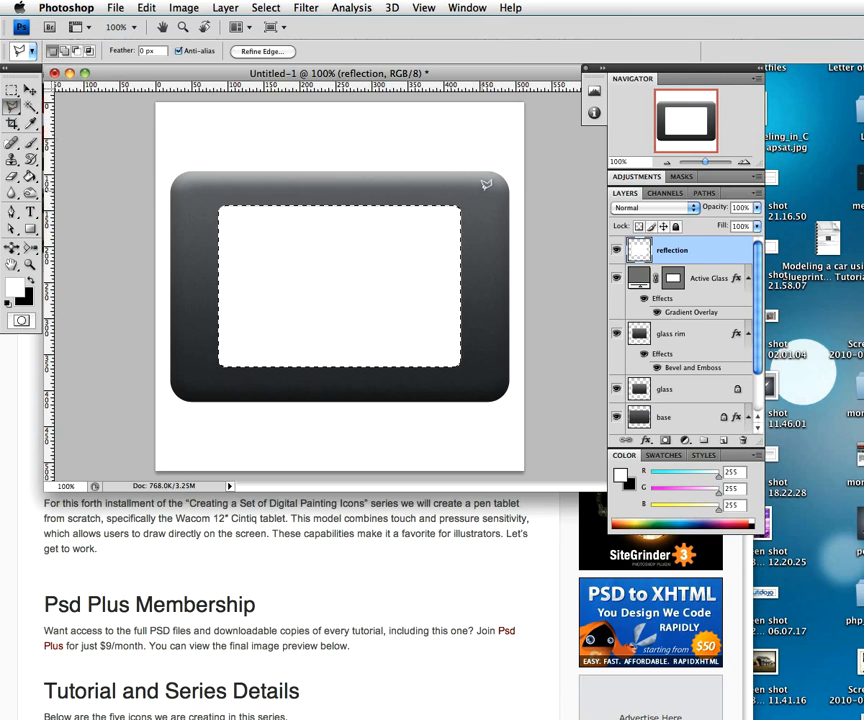
pyautogui.press('super+semicolon')
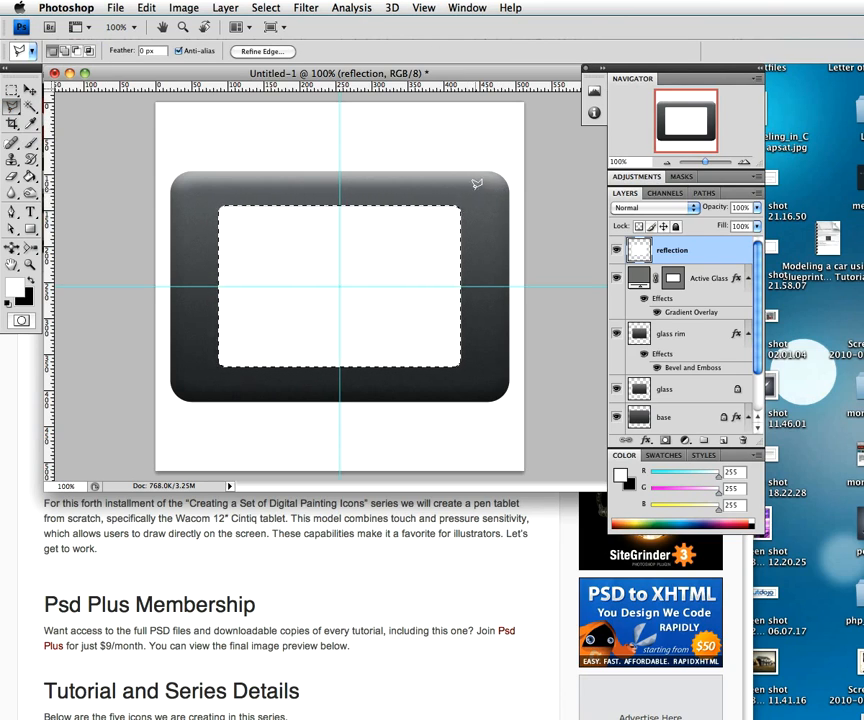
pyautogui.click(481, 185)
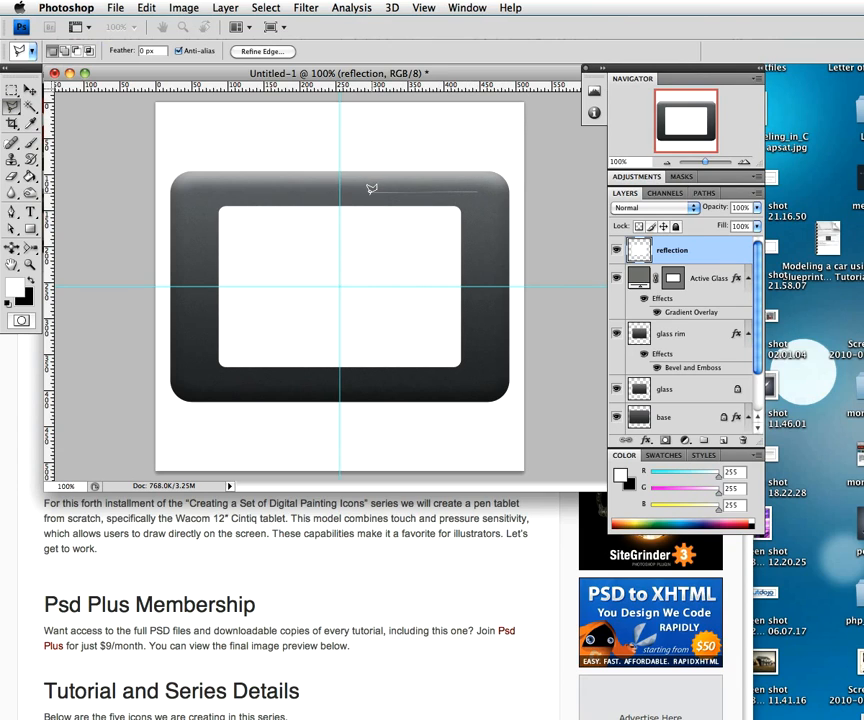
pyautogui.click(311, 380)
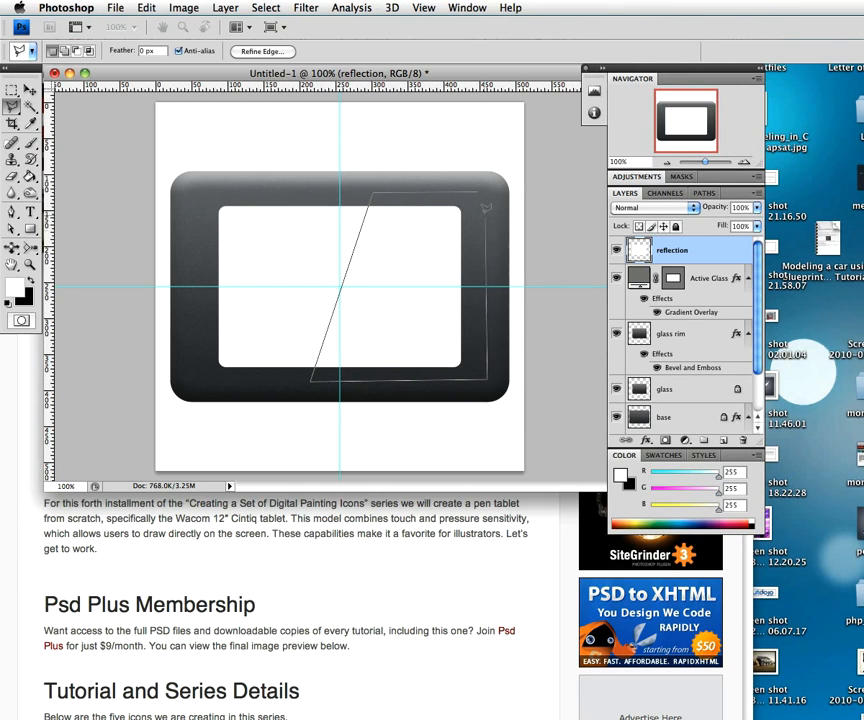
pyautogui.click(489, 376)
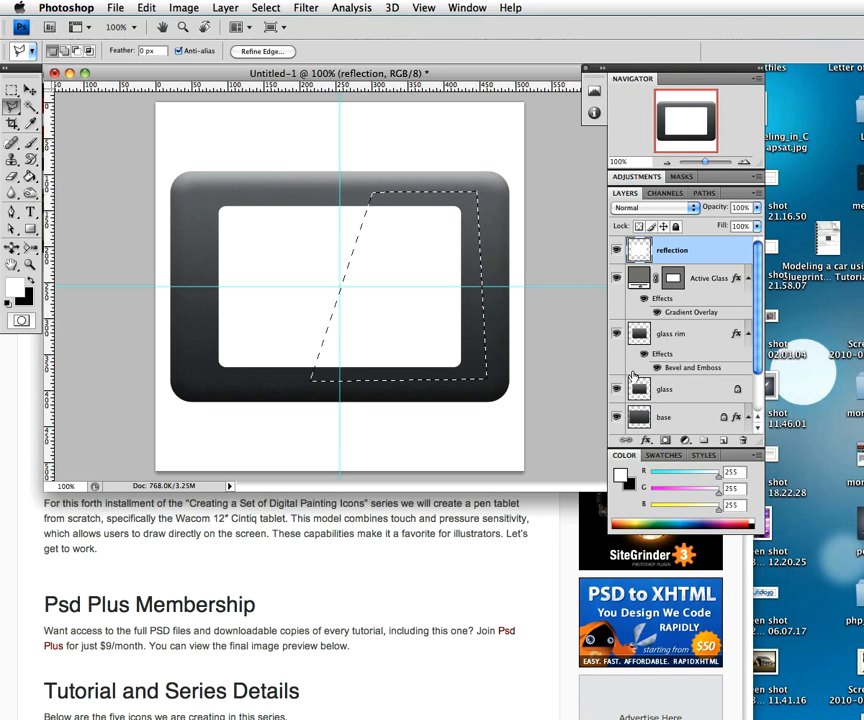
pyautogui.click(665, 441)
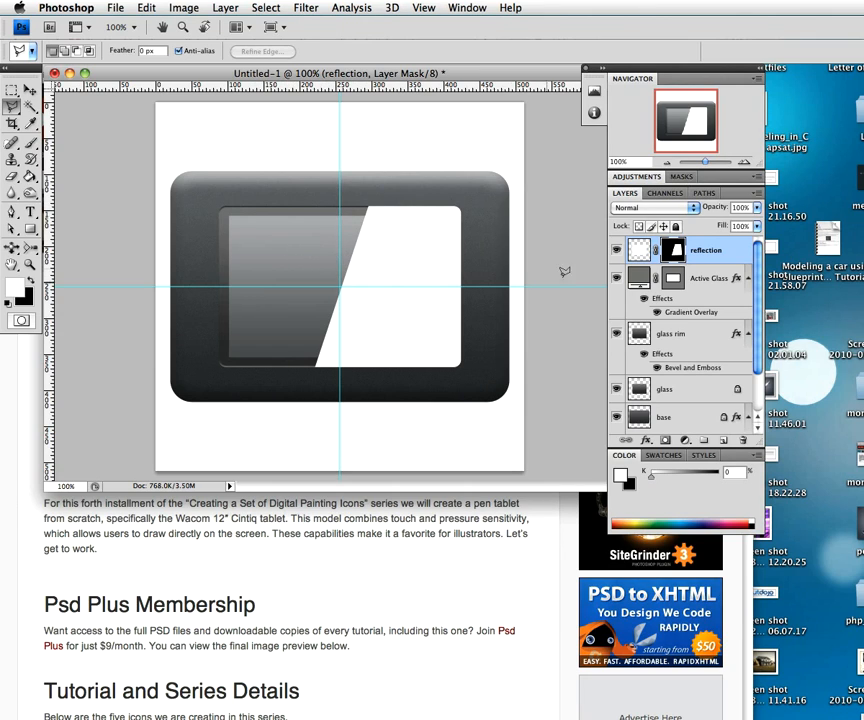
# - Set the reflection layer's blend mode to Screen and its opacity to 18%
pyautogui.click(690, 208)
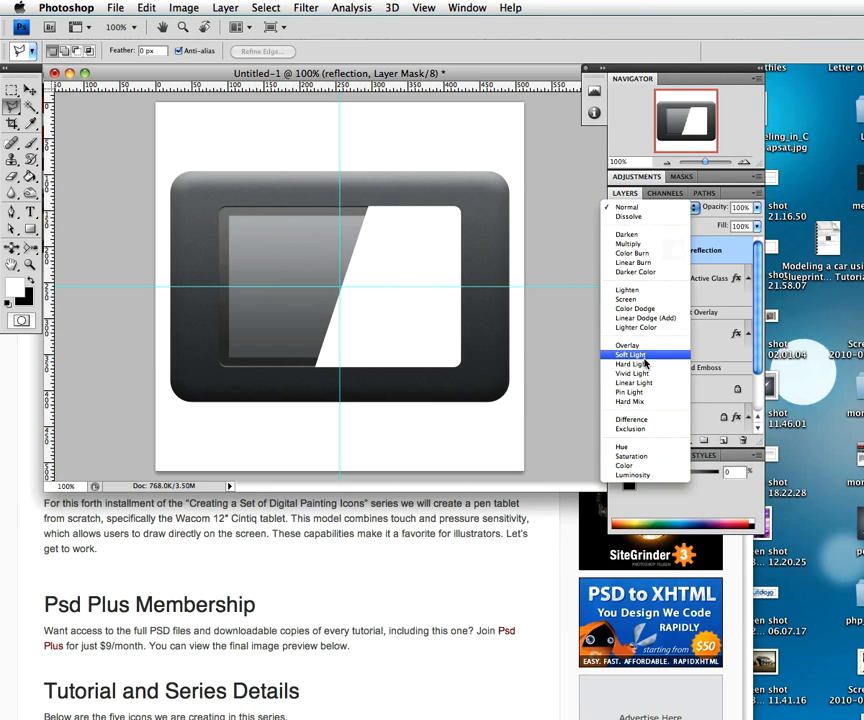
pyautogui.click(628, 299)
pyautogui.doubleClick(737, 208)
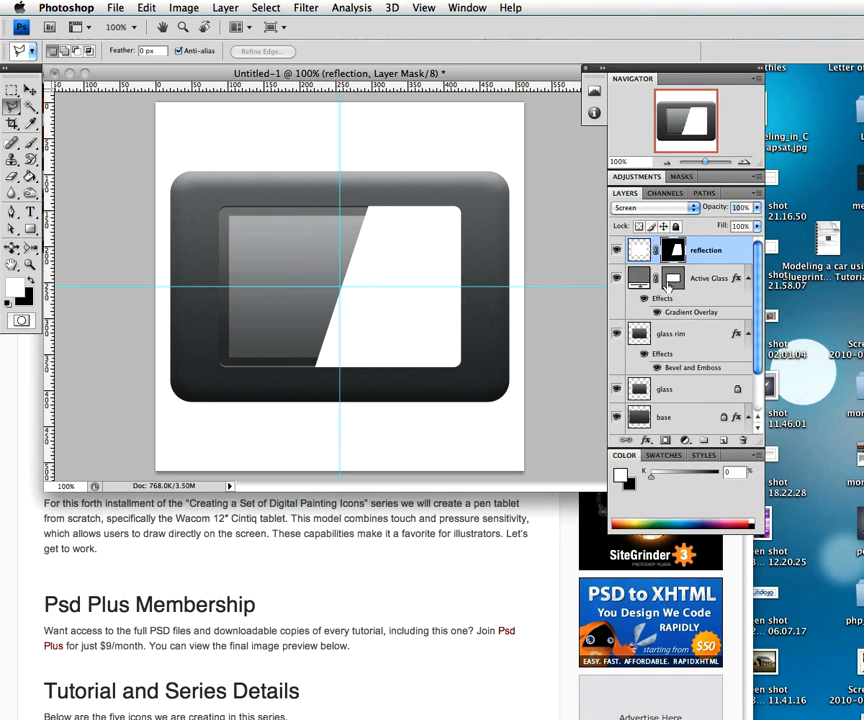
pyautogui.write('20')
pyautogui.press('Return')
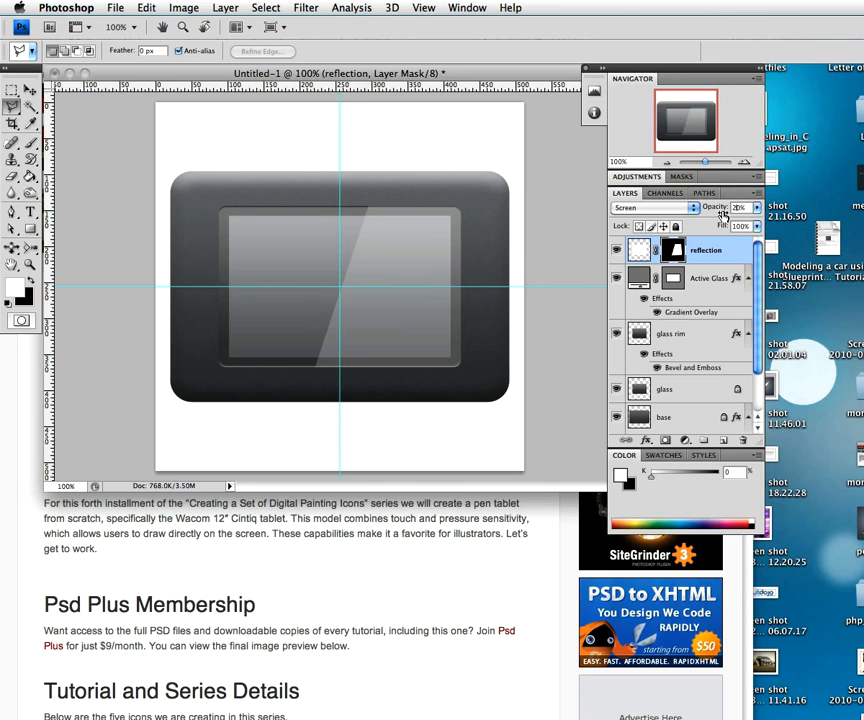
pyautogui.moveTo(720, 208)
pyautogui.mouseDown()
pyautogui.moveTo(701, 211)
pyautogui.moveTo(711, 212)
pyautogui.mouseUp()
# - Group the layers from glass up to reflection and name the group "Screen"
pyautogui.scroll(-3, 737, 344)
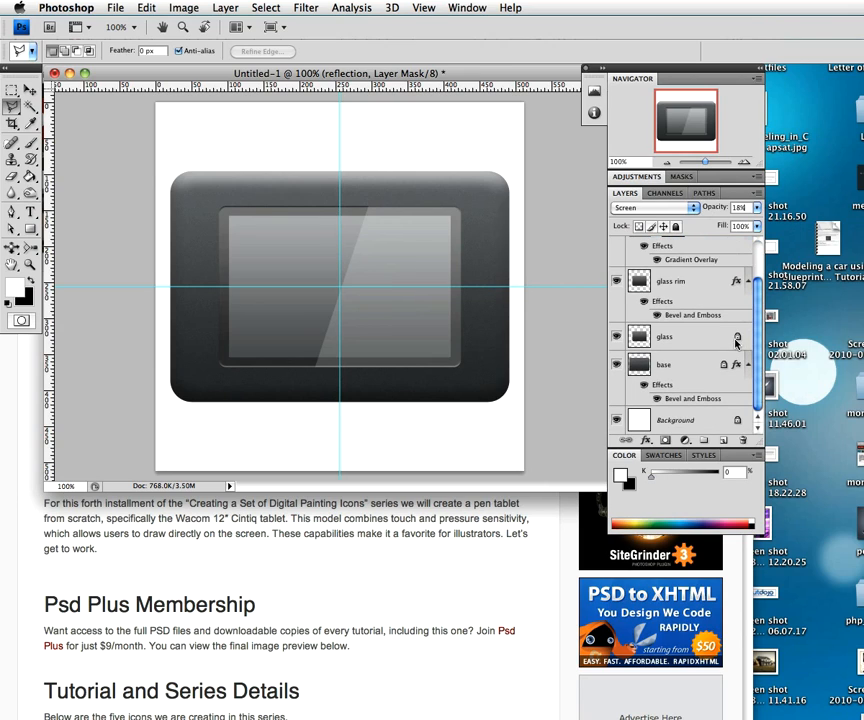
pyautogui.click(709, 346)
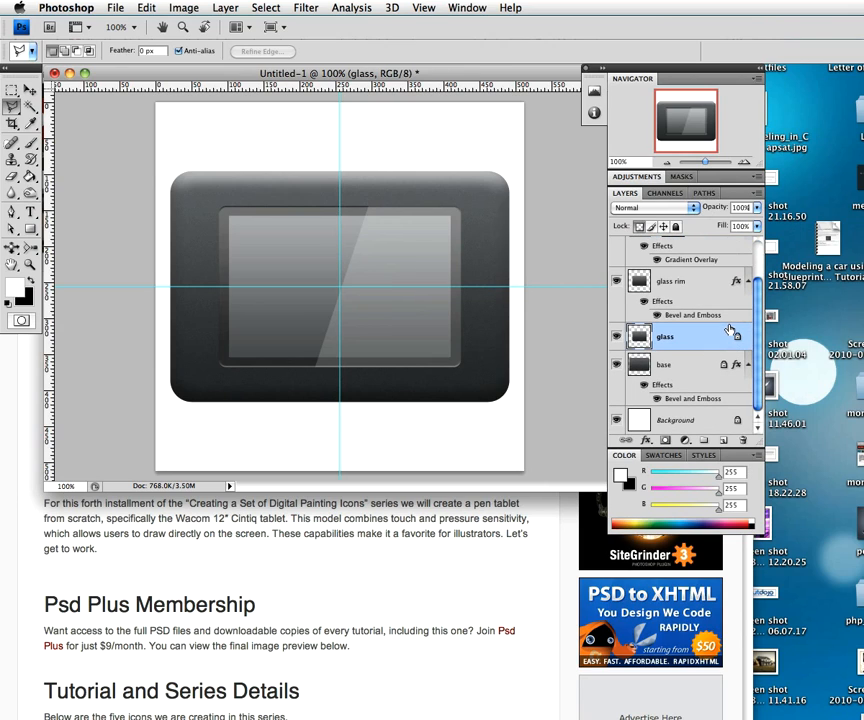
pyautogui.moveTo(757, 338); pyautogui.dragTo(752, 296)
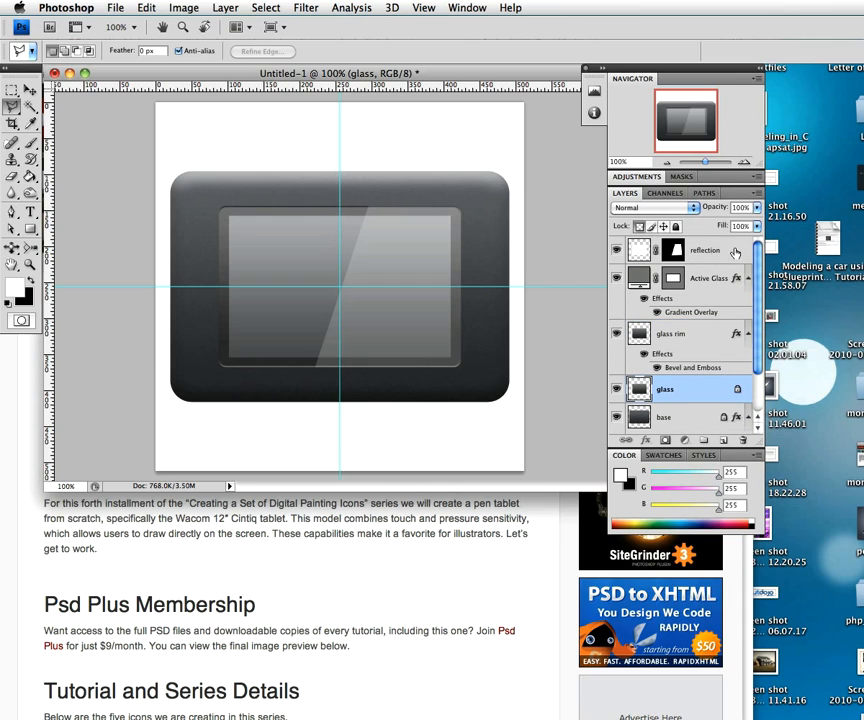
pyautogui.keyDown('shift'); pyautogui.click(729, 261); pyautogui.keyUp('shift')
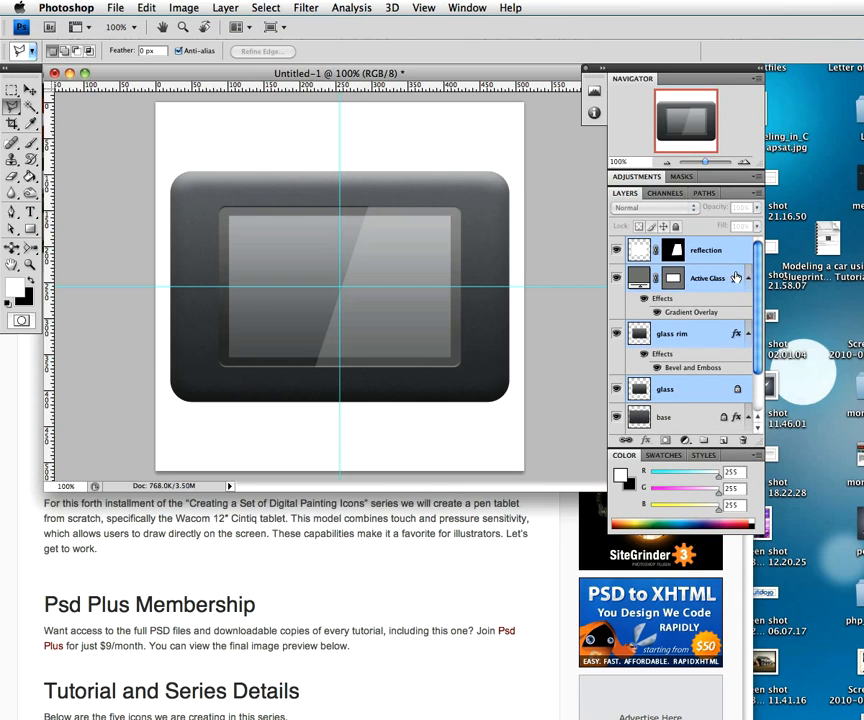
pyautogui.press('super+g')
pyautogui.doubleClick(670, 247)
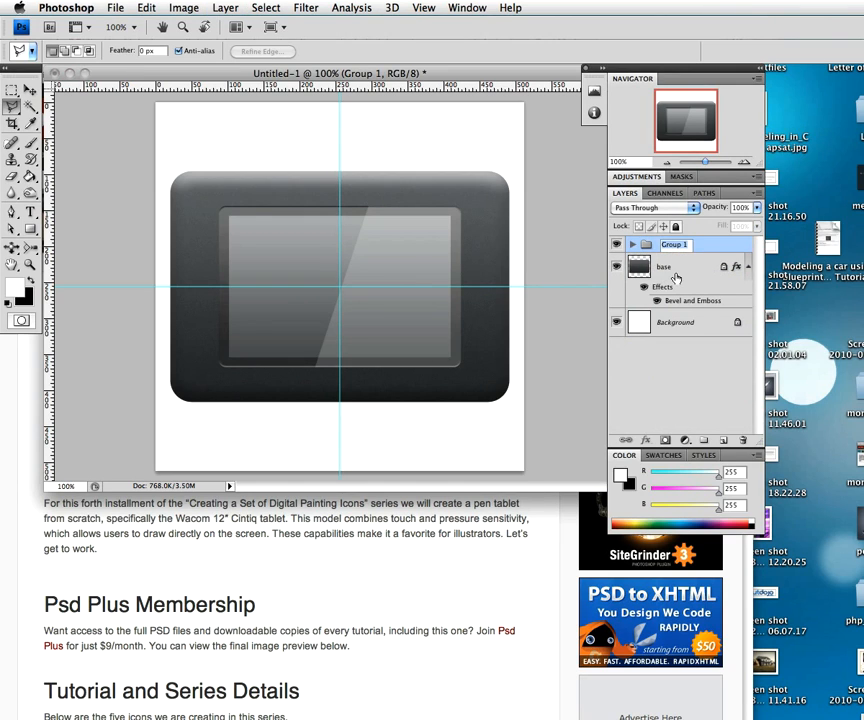
pyautogui.write('Screen')
pyautogui.press('Return')
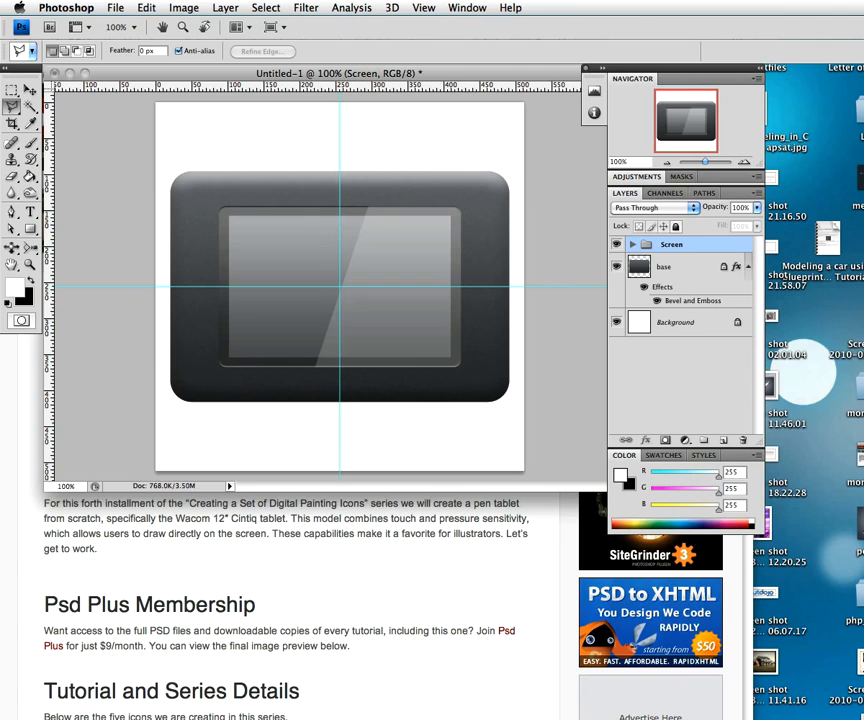
# - Hide the guides and, with the Ellipse tool active, set the foreground color to light blue, RGB 81, 196, 250
pyautogui.press('super+semicolon')
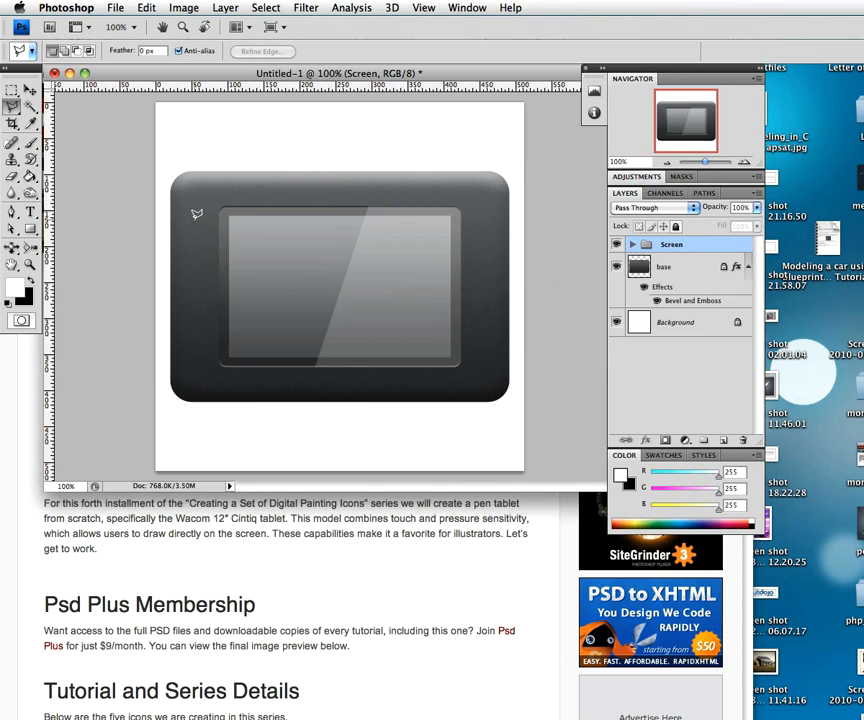
pyautogui.press('z')
pyautogui.moveTo(197, 209)
pyautogui.mouseDown()
pyautogui.moveTo(175, 201)
pyautogui.moveTo(175, 226)
pyautogui.moveTo(139, 245)
pyautogui.moveTo(106, 224)
pyautogui.mouseUp()
pyautogui.press('l')
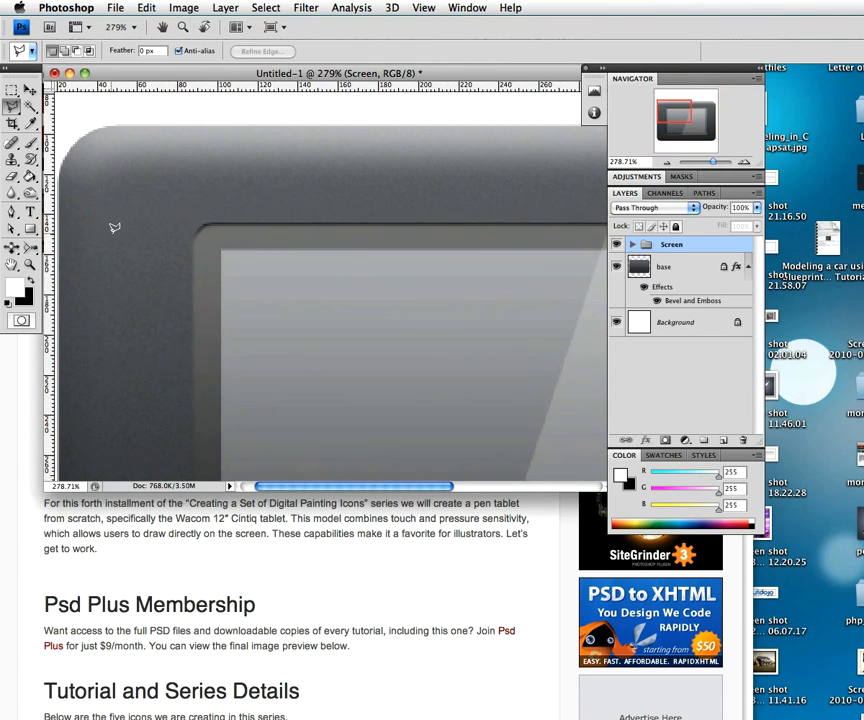
pyautogui.moveTo(30, 228); pyautogui.dragTo(72, 252)
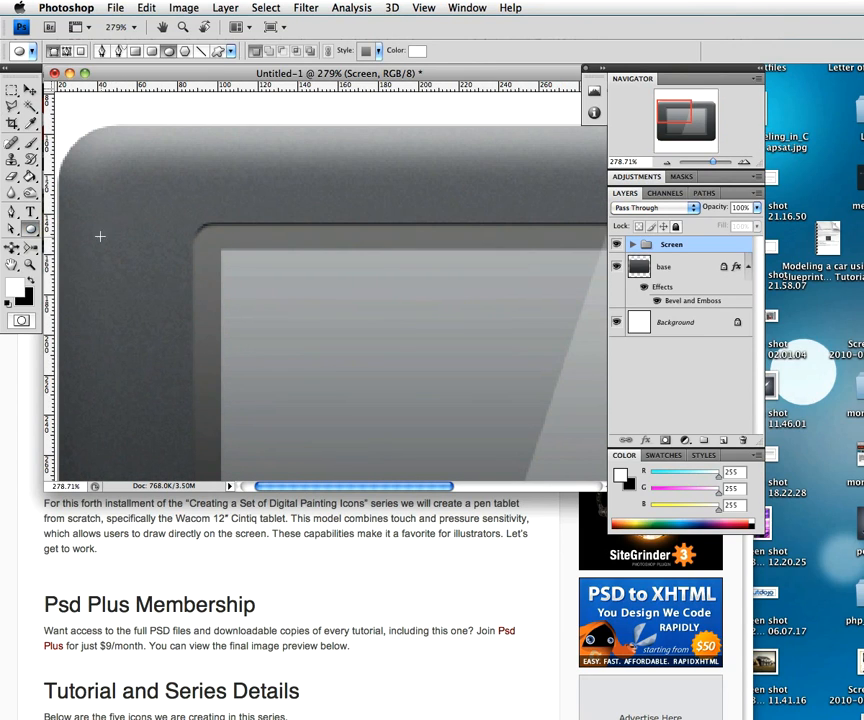
pyautogui.click(14, 287)
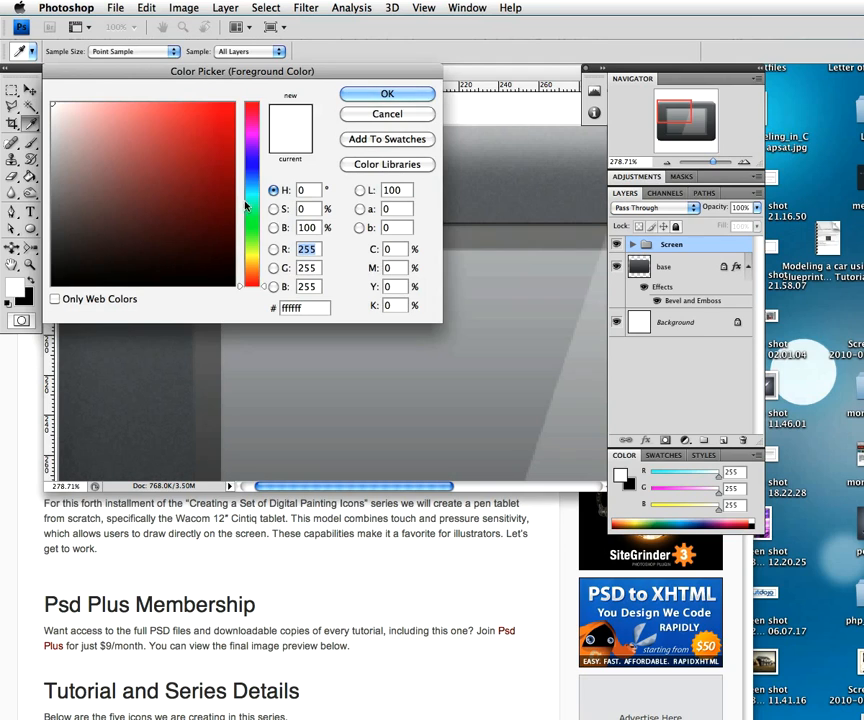
pyautogui.moveTo(243, 192); pyautogui.dragTo(243, 186)
pyautogui.moveTo(206, 140)
pyautogui.mouseDown()
pyautogui.moveTo(155, 101)
pyautogui.moveTo(175, 106)
pyautogui.mouseUp()
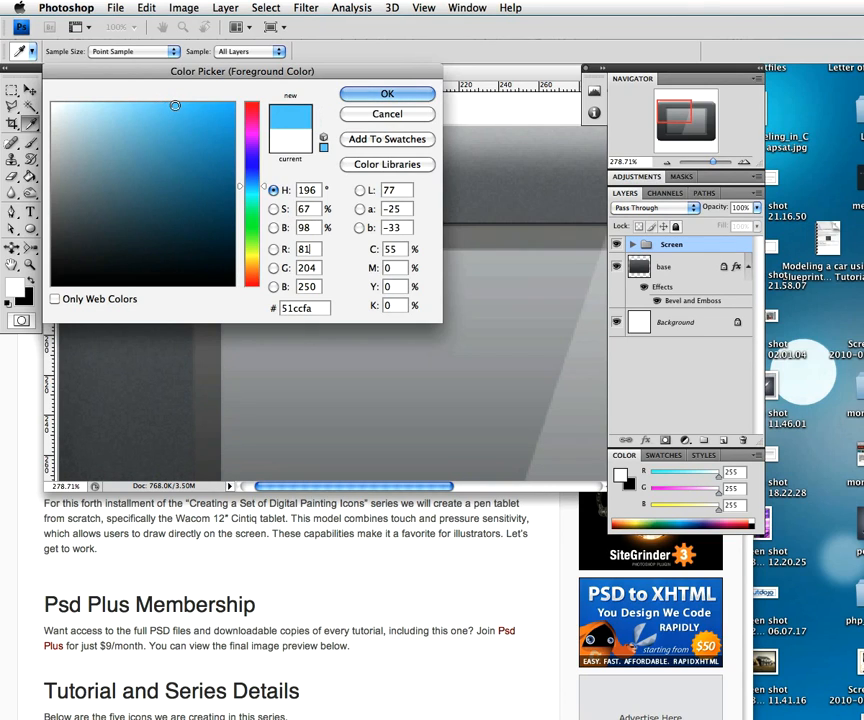
pyautogui.moveTo(238, 188); pyautogui.dragTo(240, 185)
pyautogui.click(386, 94)
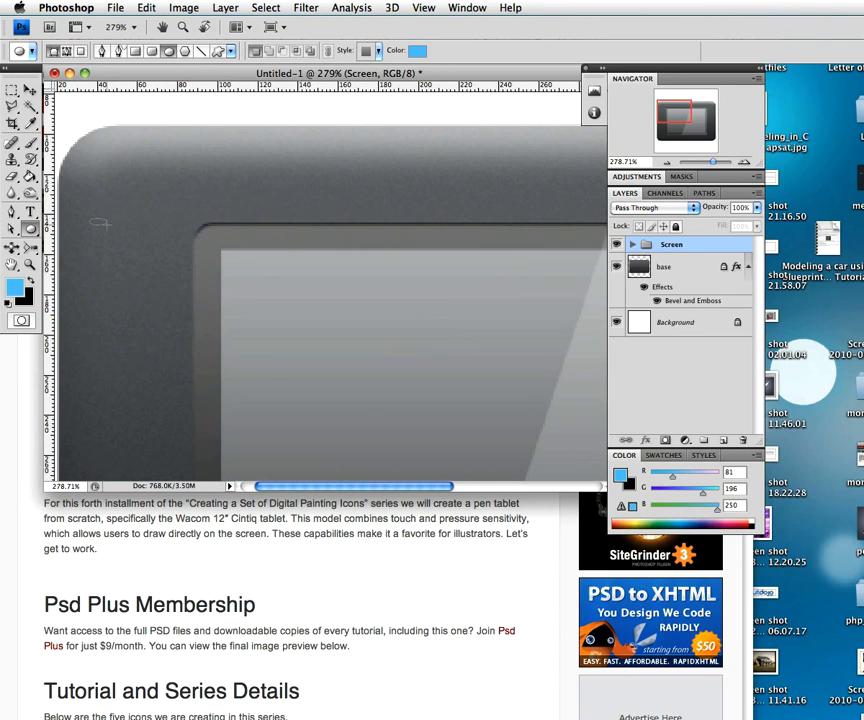
# - Draw a flat ellipse about 9 px wide on the base near the screen's upper-left corner and clear its layer style
pyautogui.moveTo(103, 222); pyautogui.dragTo(107, 224)
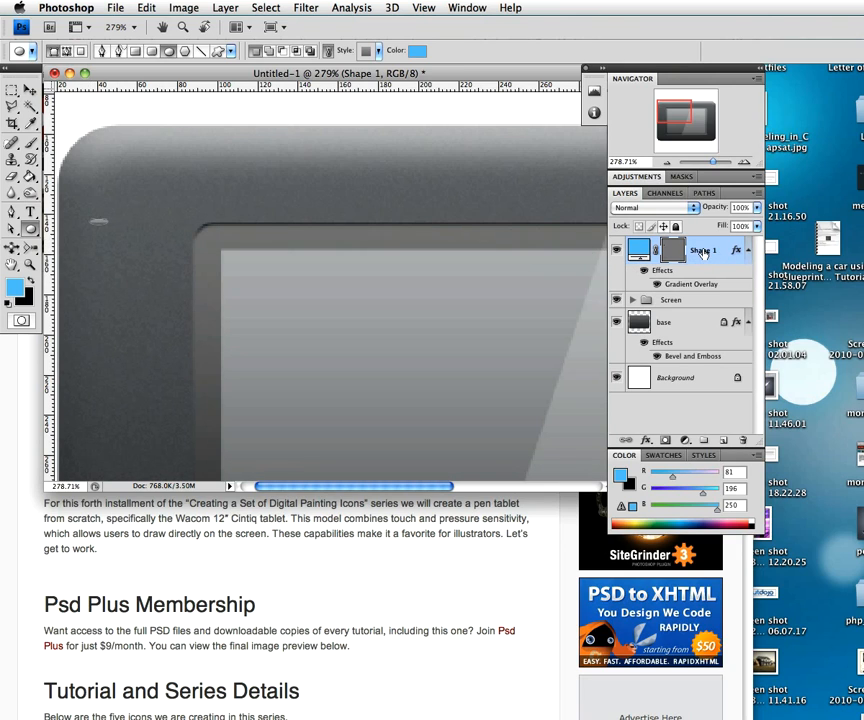
pyautogui.rightClick(703, 242)
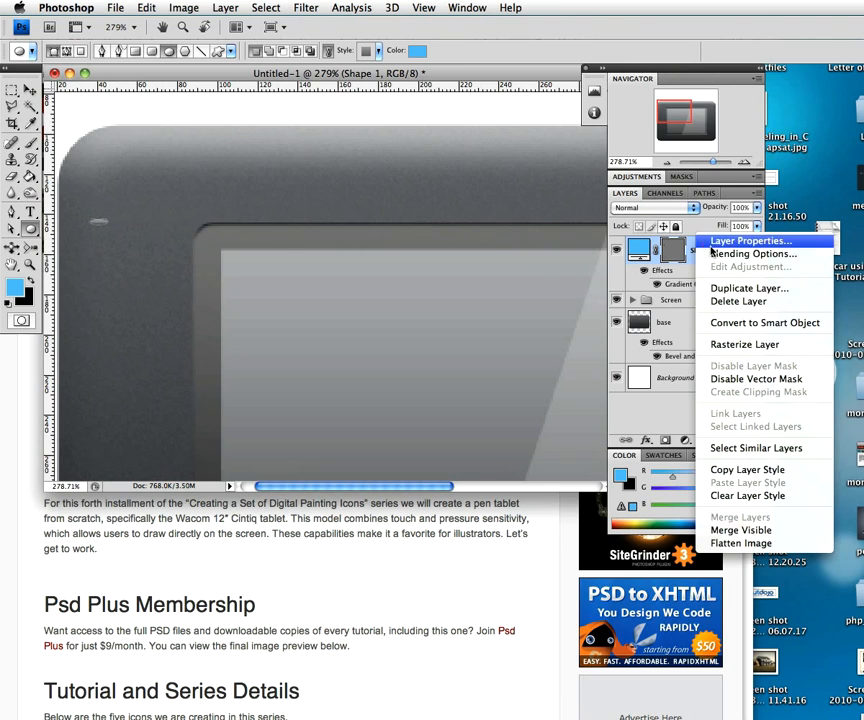
pyautogui.click(716, 497)
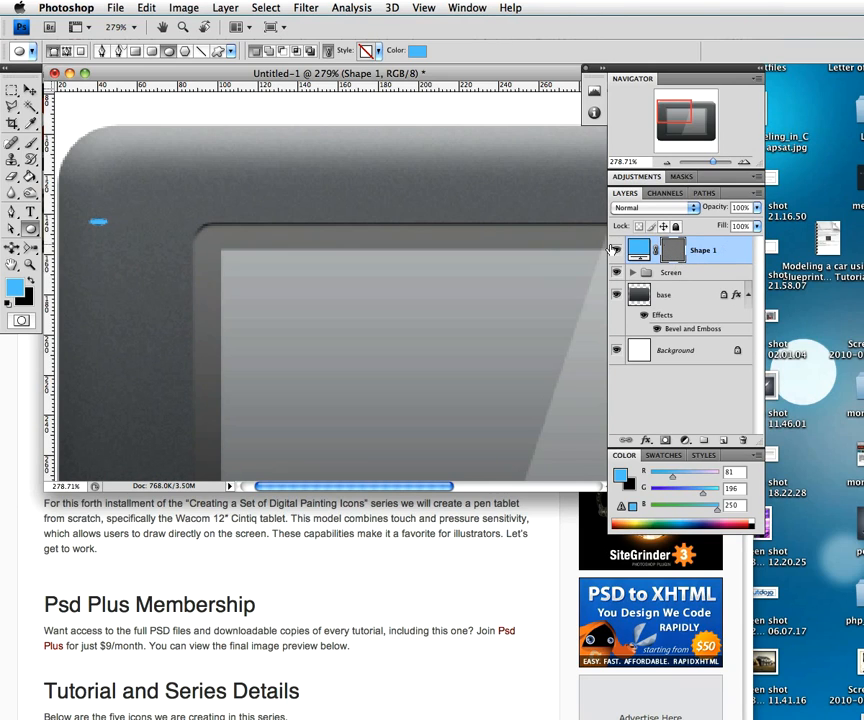
# - Rename the blue ellipse's shape layer as "LED"
pyautogui.doubleClick(703, 251)
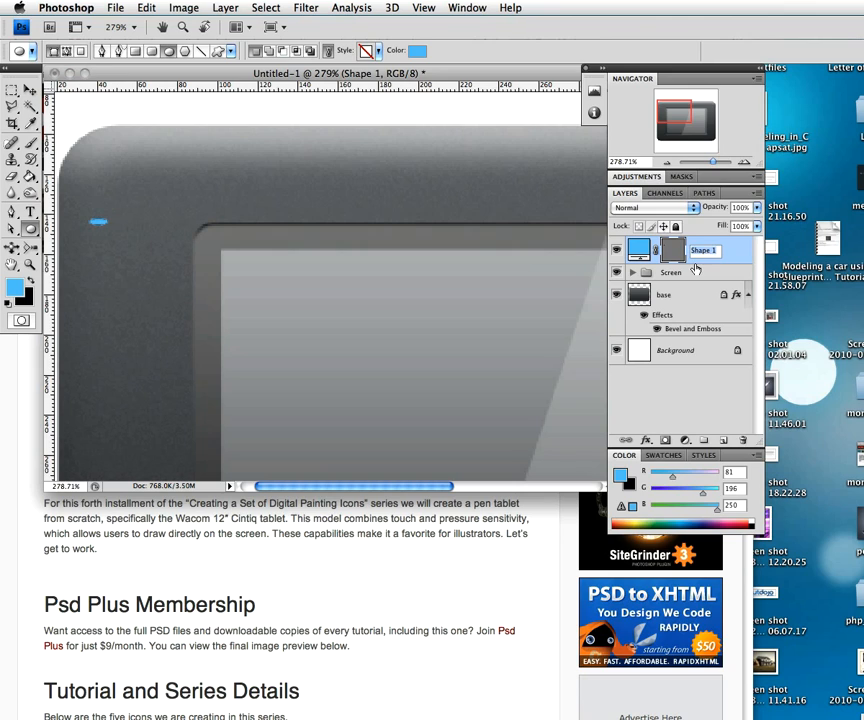
pyautogui.write('LED')
pyautogui.press('Return')
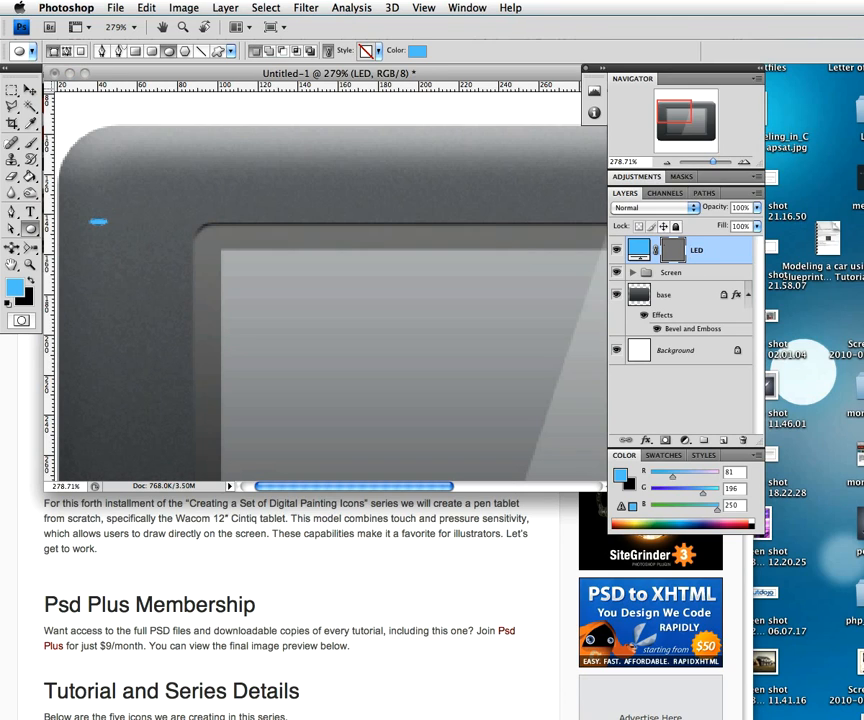
# - Add an Outer Glow to the LED layer with the Linear Dodge (Add) blend mode and 50% opacity
pyautogui.doubleClick(722, 250)
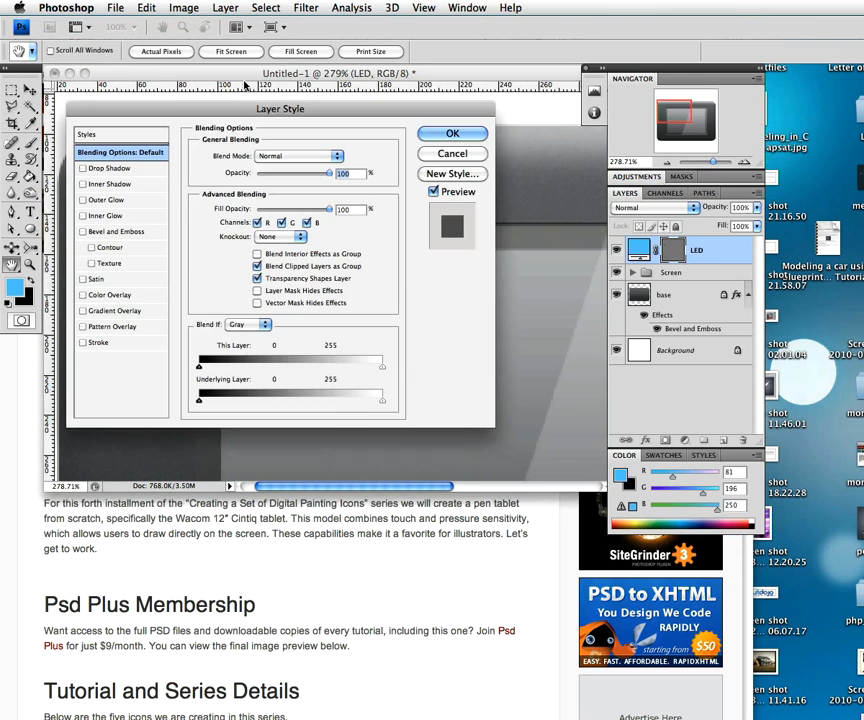
pyautogui.click(114, 200)
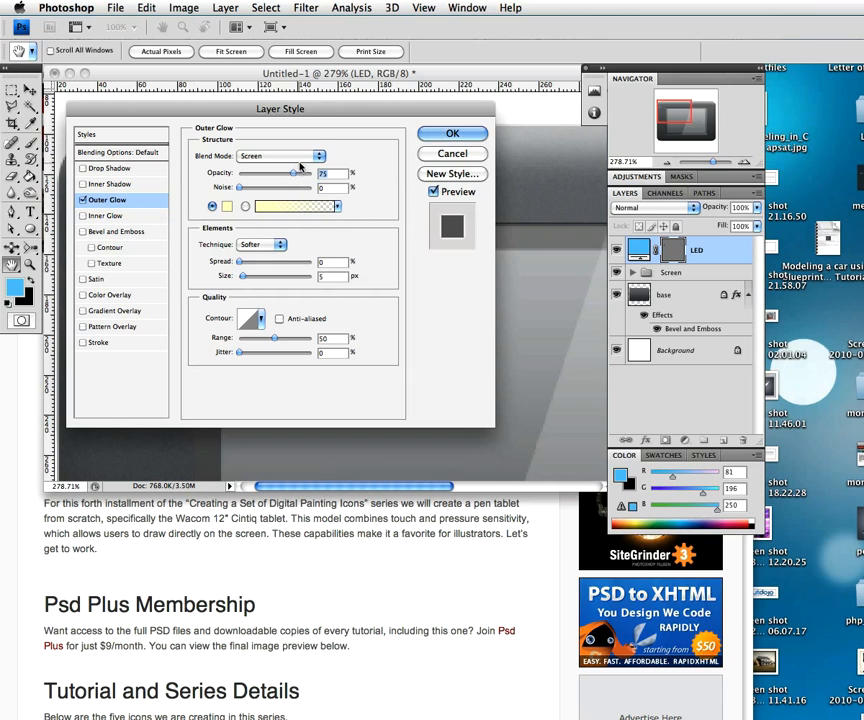
pyautogui.click(318, 156)
pyautogui.click(302, 174)
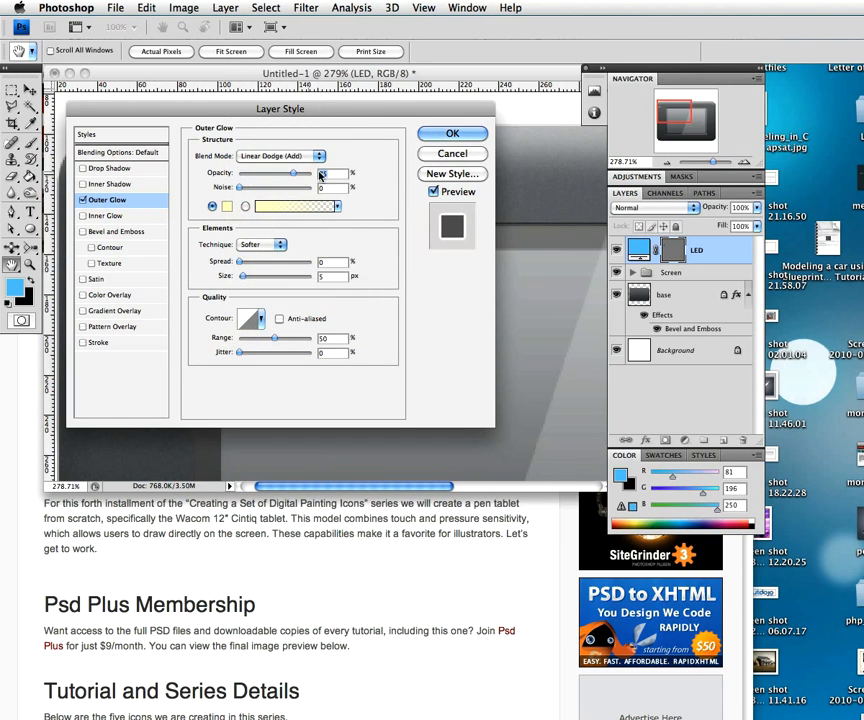
pyautogui.write('50')
# - Set the outer glow's color to light blue #51c4fa, its spread to 7% and its size to 8 px
pyautogui.click(333, 189)
pyautogui.click(227, 206)
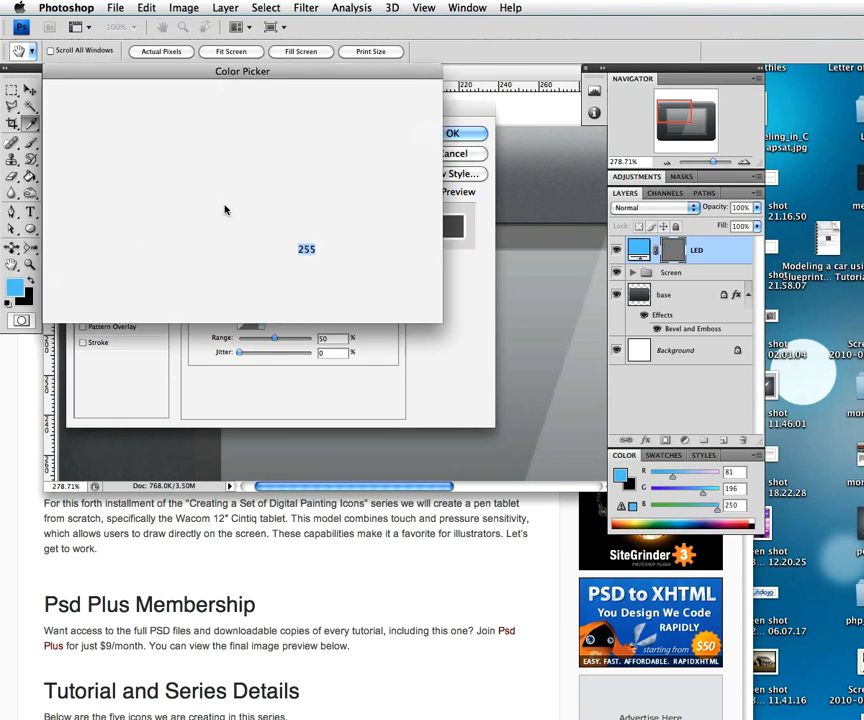
pyautogui.click(16, 288)
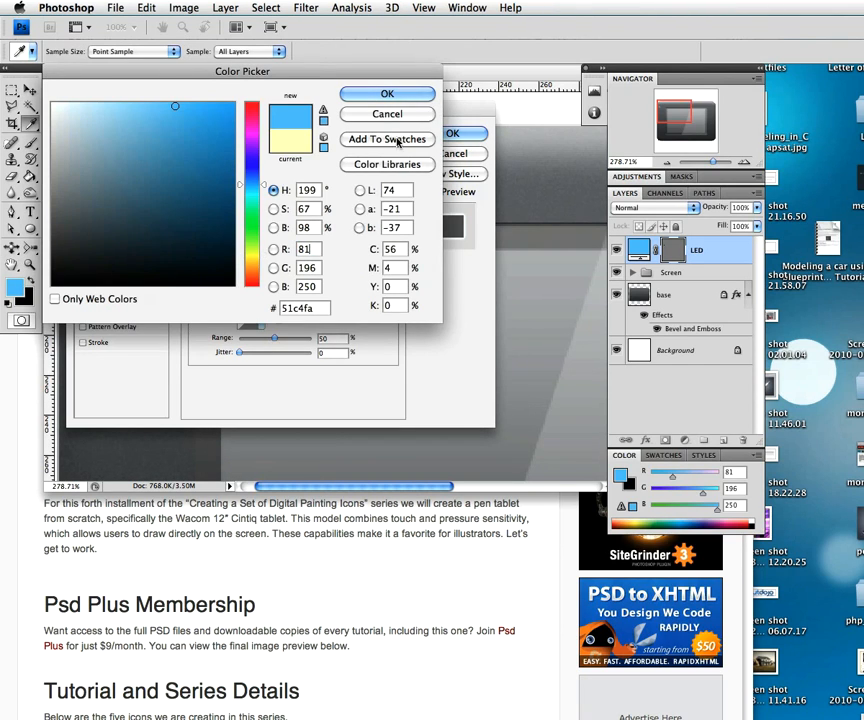
pyautogui.click(388, 95)
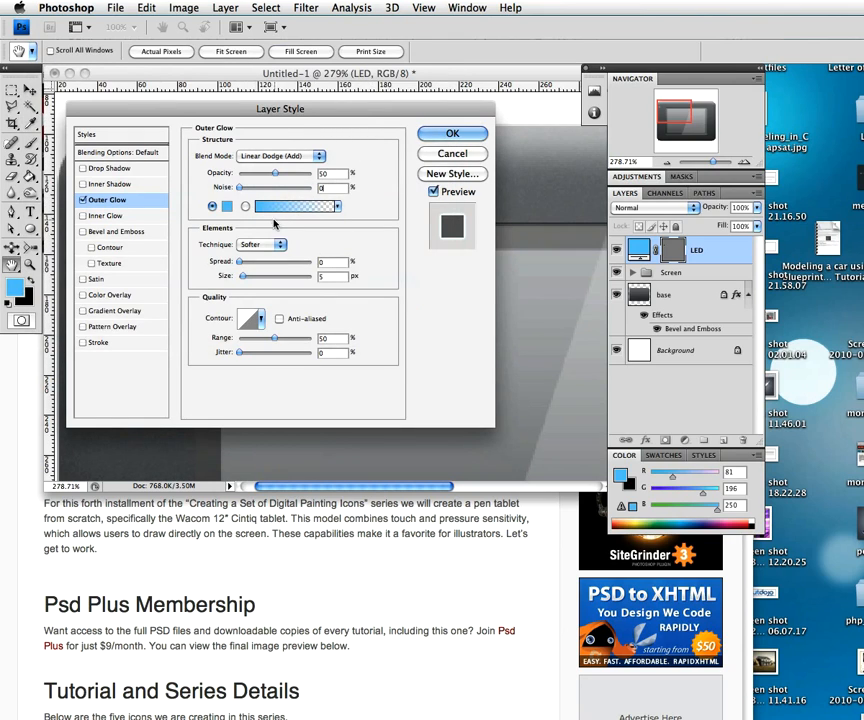
pyautogui.click(335, 262)
pyautogui.write('7')
pyautogui.click(334, 338)
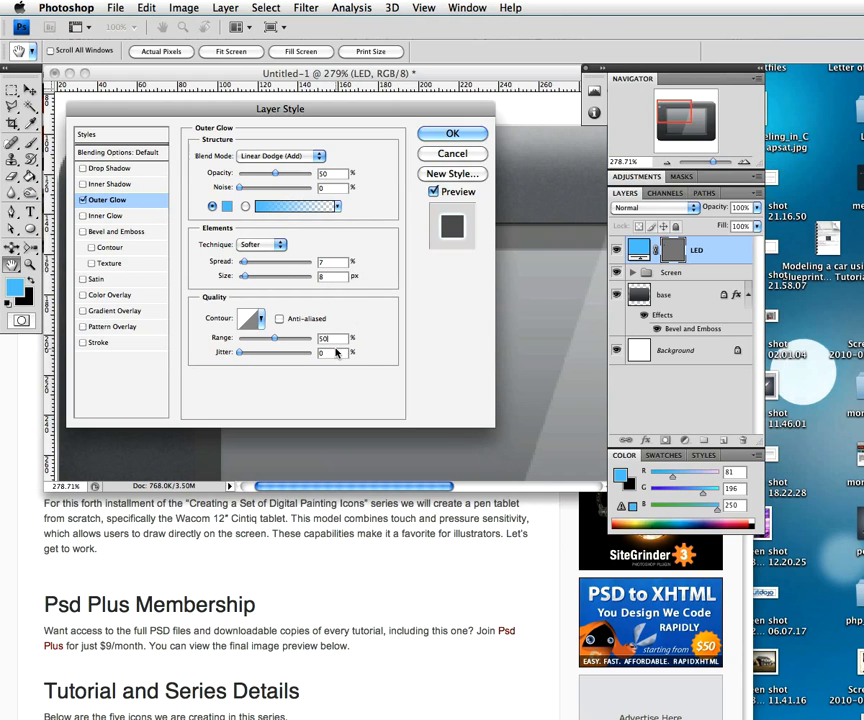
# - Add an Inner Glow to the LED with Linear Dodge (Add), 100% opacity, color #51c4fa and size 0 px, and apply the styles
pyautogui.click(127, 216)
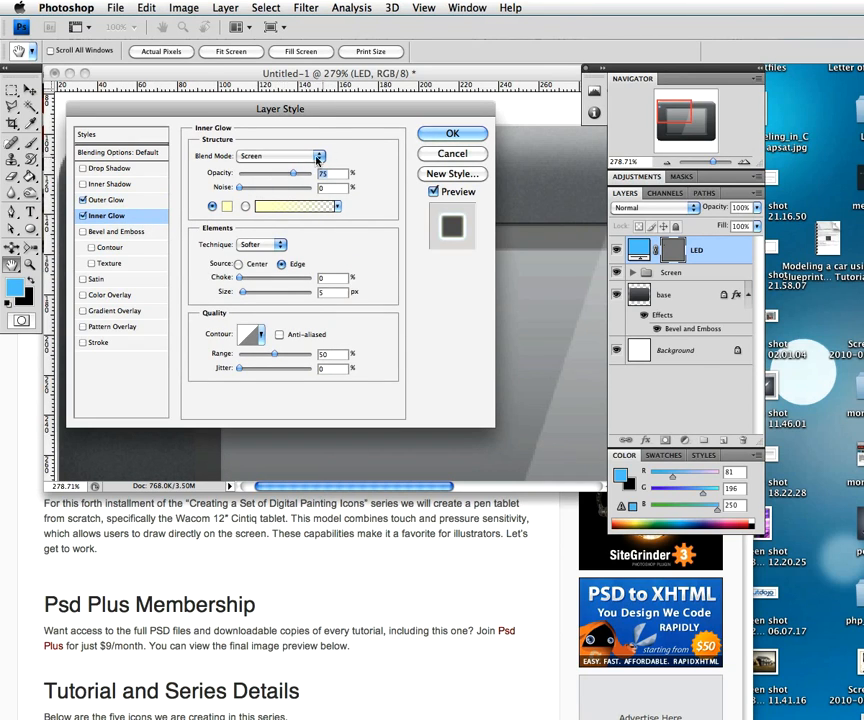
pyautogui.click(312, 156)
pyautogui.click(300, 176)
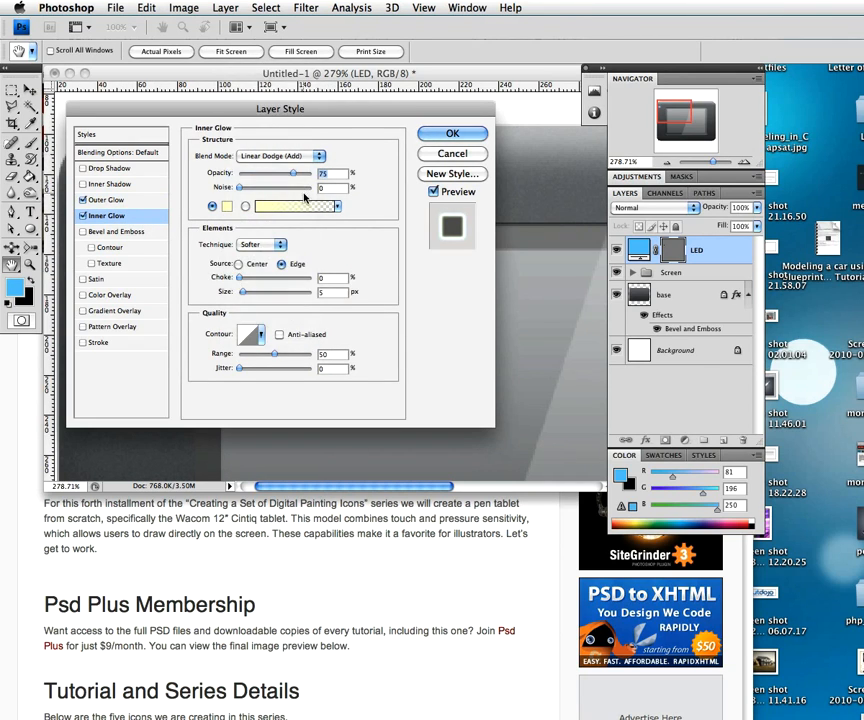
pyautogui.write('100')
pyautogui.click(226, 206)
pyautogui.click(14, 288)
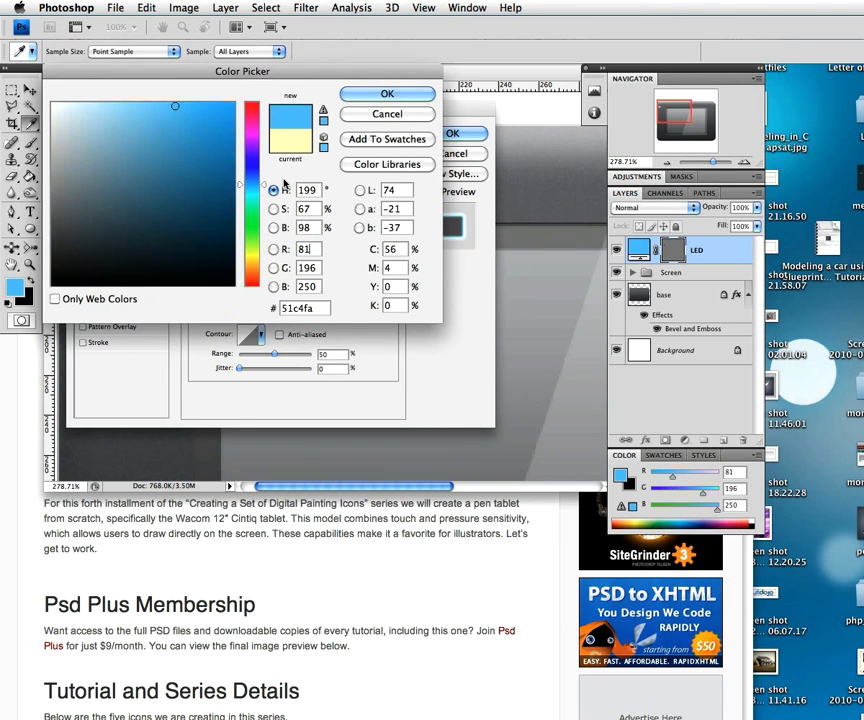
pyautogui.click(387, 93)
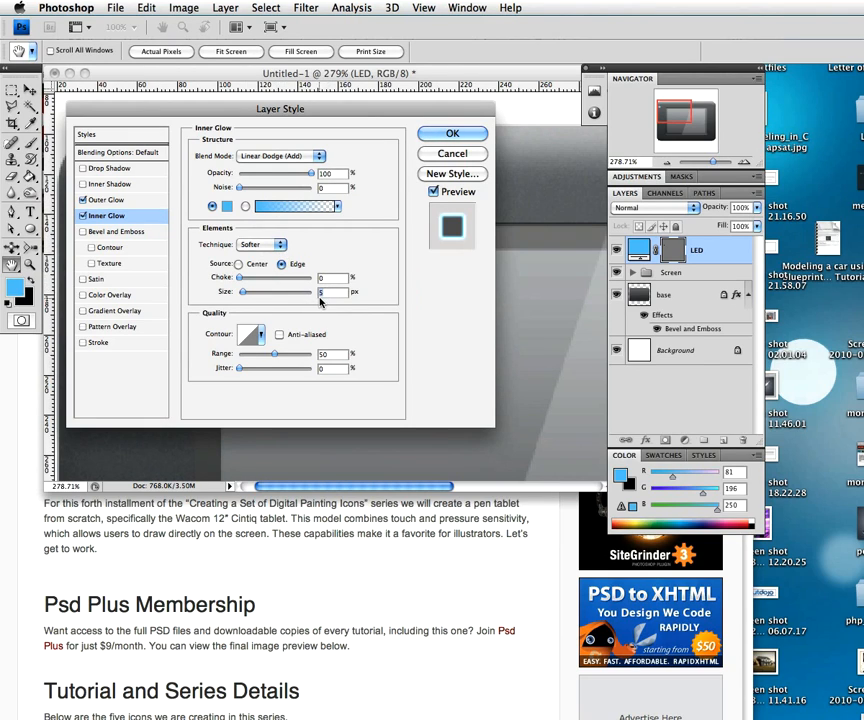
pyautogui.write('0')
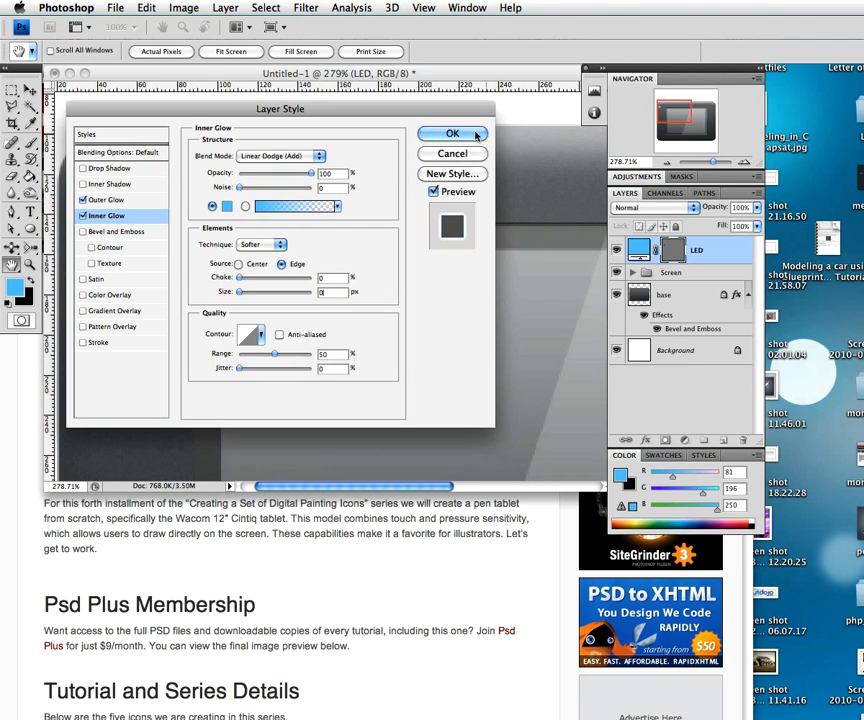
pyautogui.press('Return')
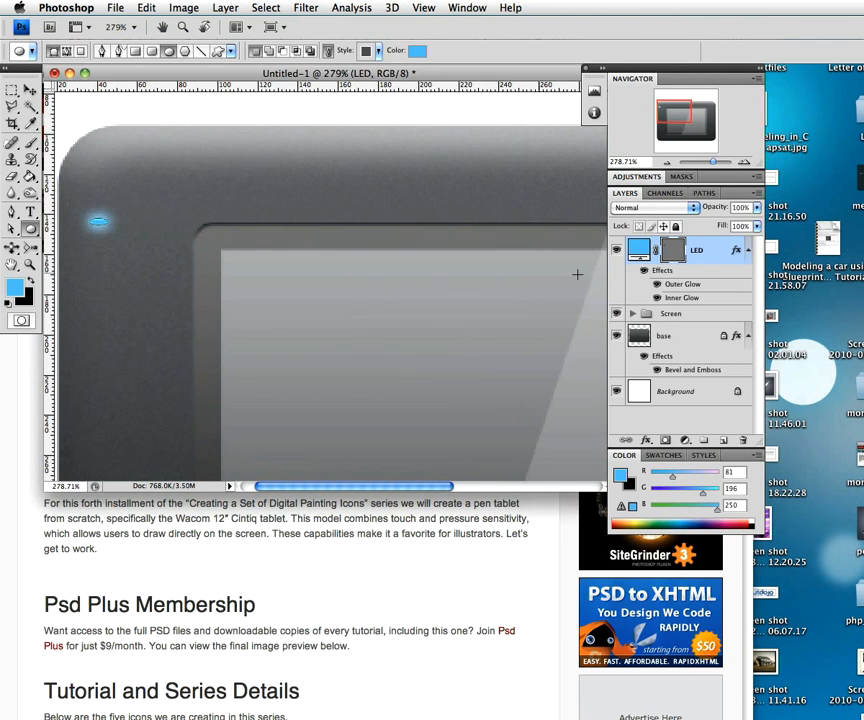
# - Duplicate the LED layer and place the copy about 20 px to the right of the original at the same height
pyautogui.click(691, 337)
pyautogui.press('z')
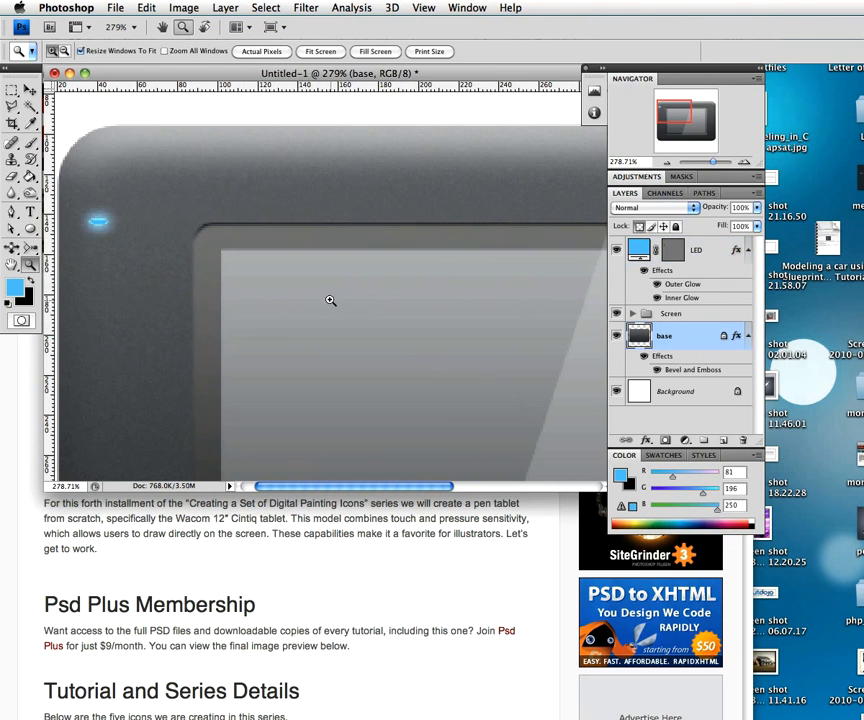
pyautogui.keyDown('alt'); pyautogui.click(322, 297); pyautogui.keyUp('alt')
pyautogui.moveTo(322, 297)
pyautogui.mouseDown()
pyautogui.moveTo(322, 311)
pyautogui.moveTo(338, 293)
pyautogui.mouseUp()
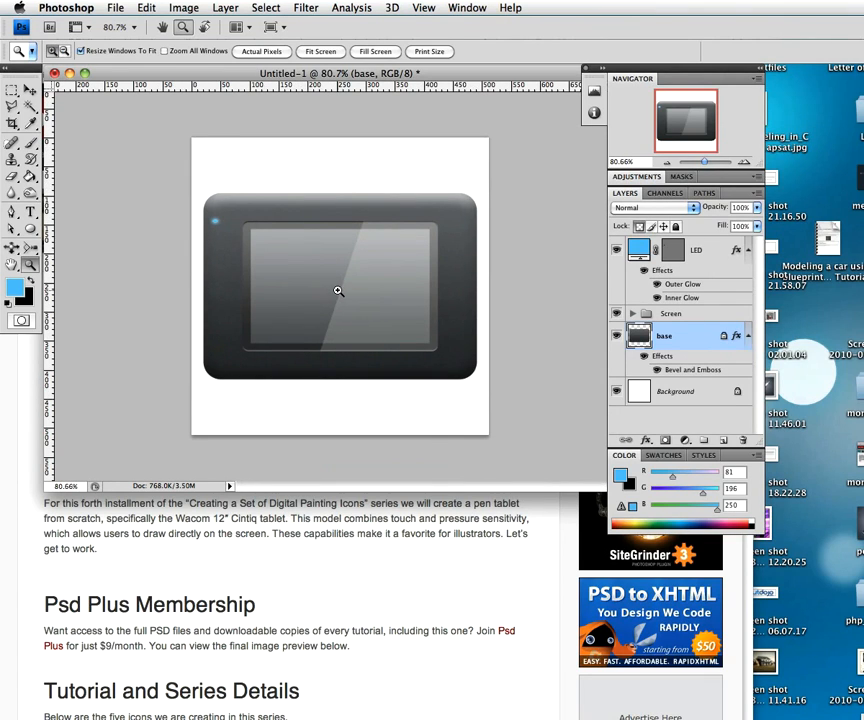
pyautogui.click(338, 291)
pyautogui.moveTo(428, 467); pyautogui.dragTo(596, 482)
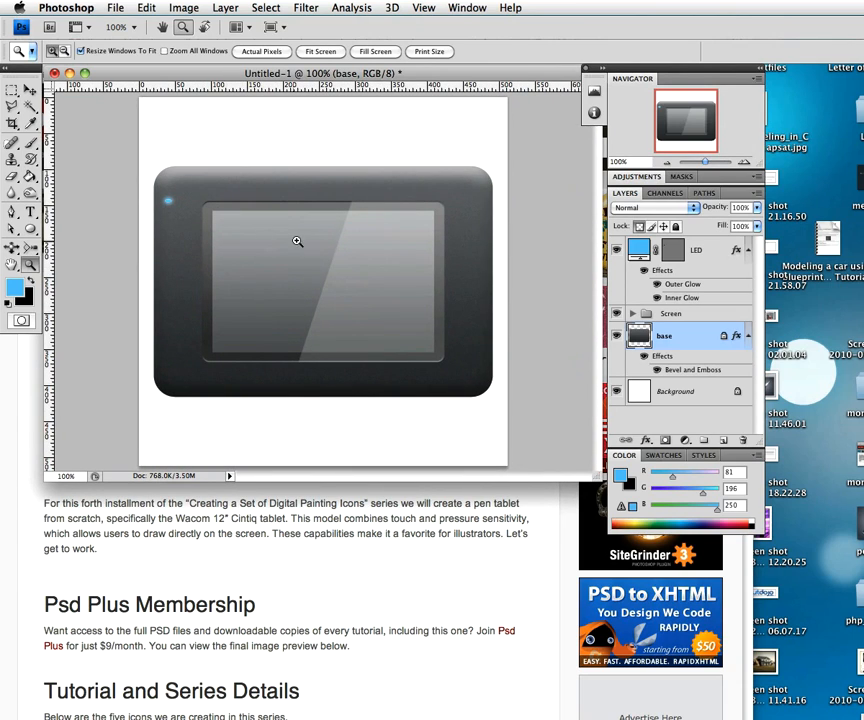
pyautogui.click(713, 246)
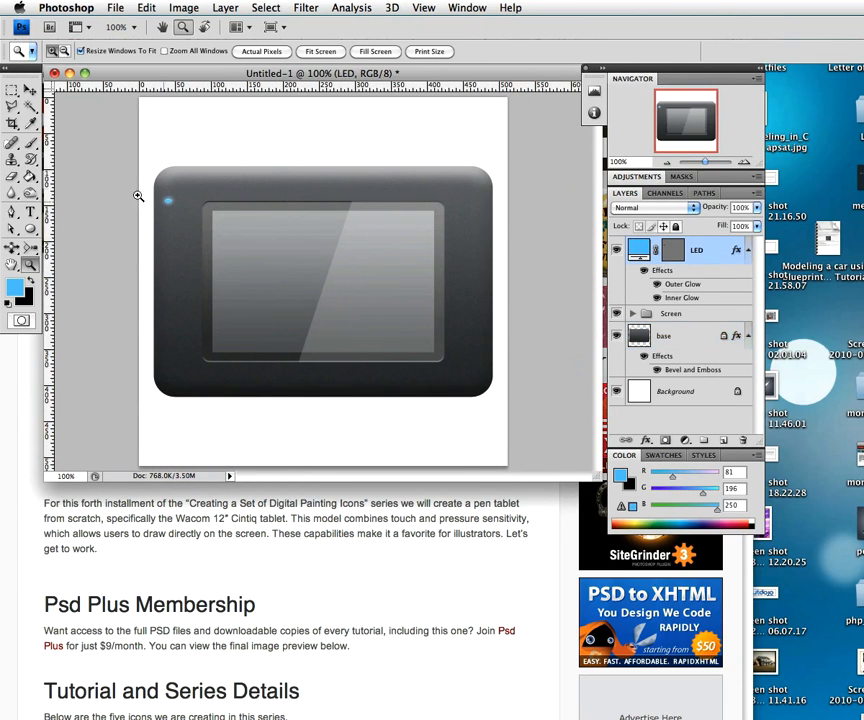
pyautogui.hotkey('ctrl', 'j')
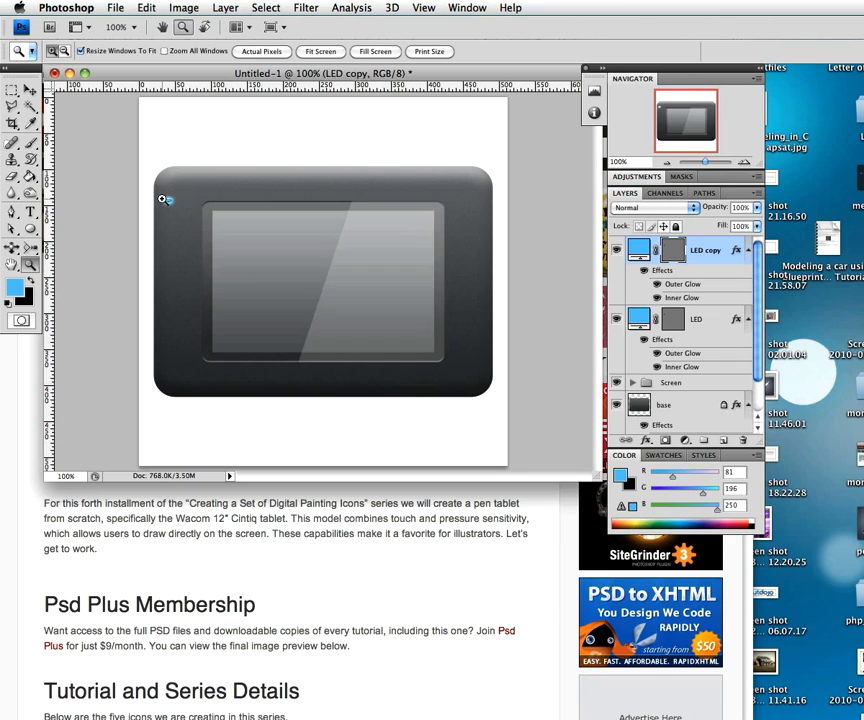
pyautogui.press('v')
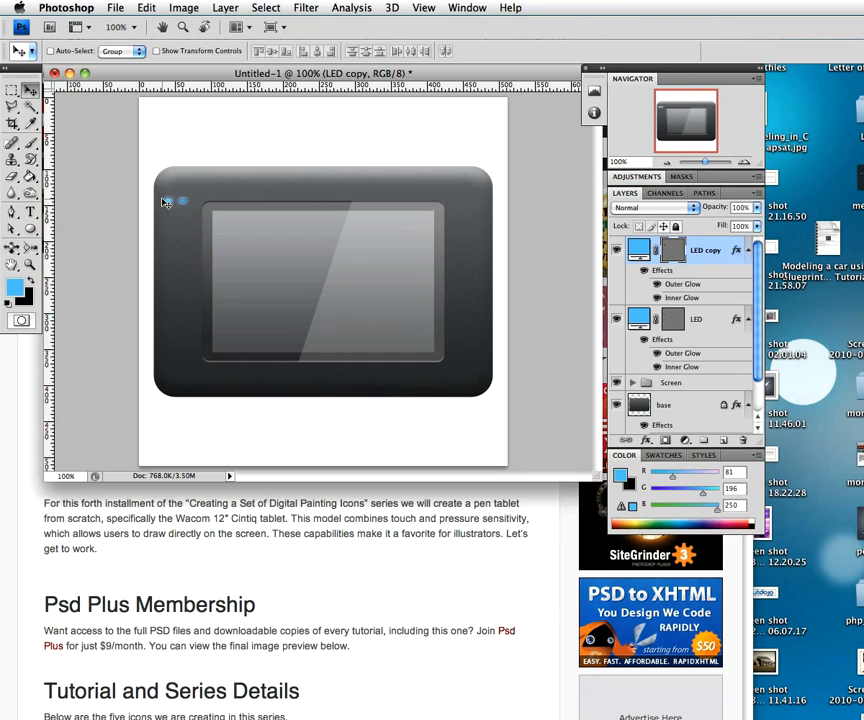
# - Select both LED layers and move them together about 10 px up and slightly right on the base
pyautogui.keyDown('shift'); pyautogui.click(710, 322); pyautogui.keyUp('shift')
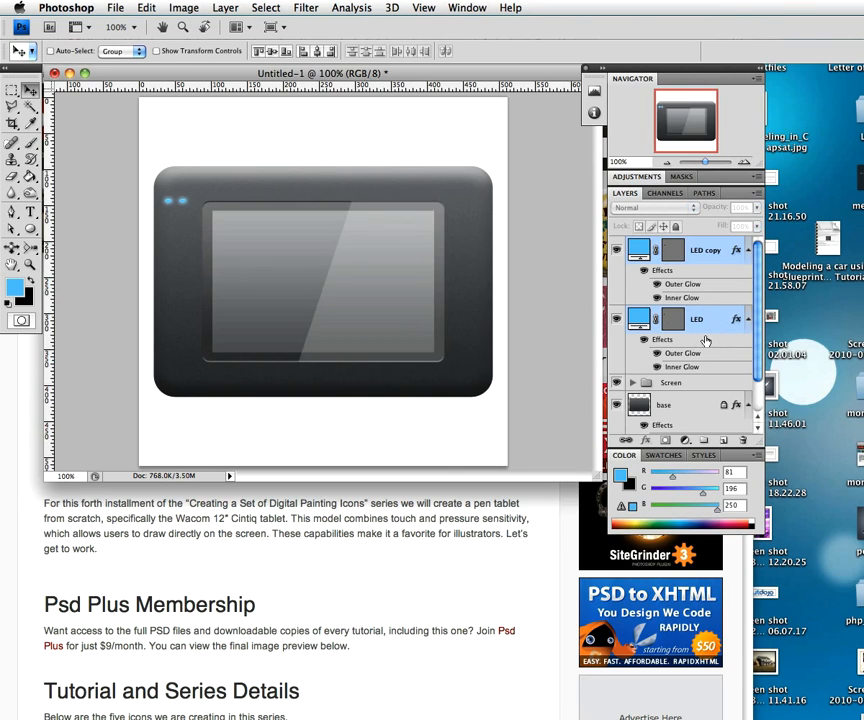
pyautogui.press('Up')
pyautogui.press('Up')
pyautogui.press('Up')
pyautogui.press('Up')
pyautogui.press('Up')
pyautogui.press('Up')
pyautogui.press('Up')
pyautogui.press('Up')
# - With the 1 px Brush active and the foreground color set to gray RGB 146, 146, 146, add a new layer above the LED copy
pyautogui.press('z')
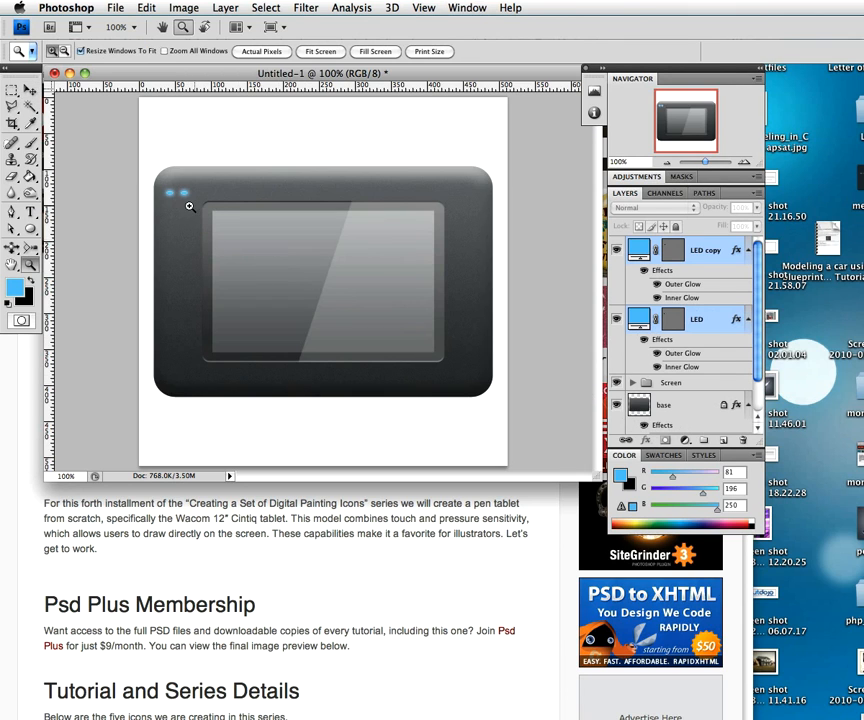
pyautogui.click(148, 207)
pyautogui.moveTo(148, 207)
pyautogui.mouseDown()
pyautogui.moveTo(102, 218)
pyautogui.moveTo(135, 199)
pyautogui.mouseUp()
pyautogui.press('v')
pyautogui.moveTo(224, 230); pyautogui.dragTo(280, 253)
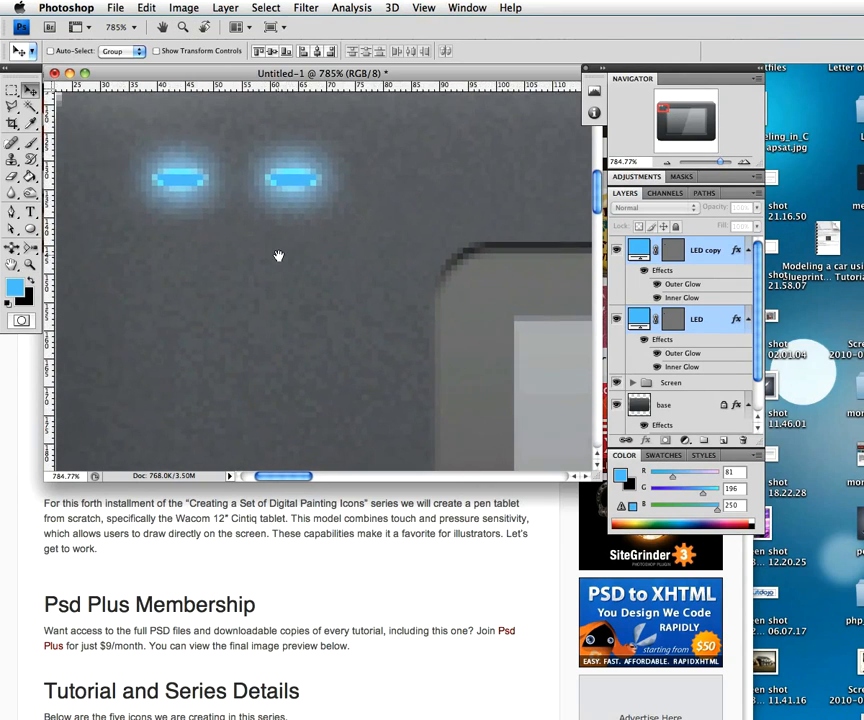
pyautogui.click(31, 145)
pyautogui.click(15, 288)
pyautogui.moveTo(58, 203); pyautogui.dragTo(42, 181)
pyautogui.click(367, 97)
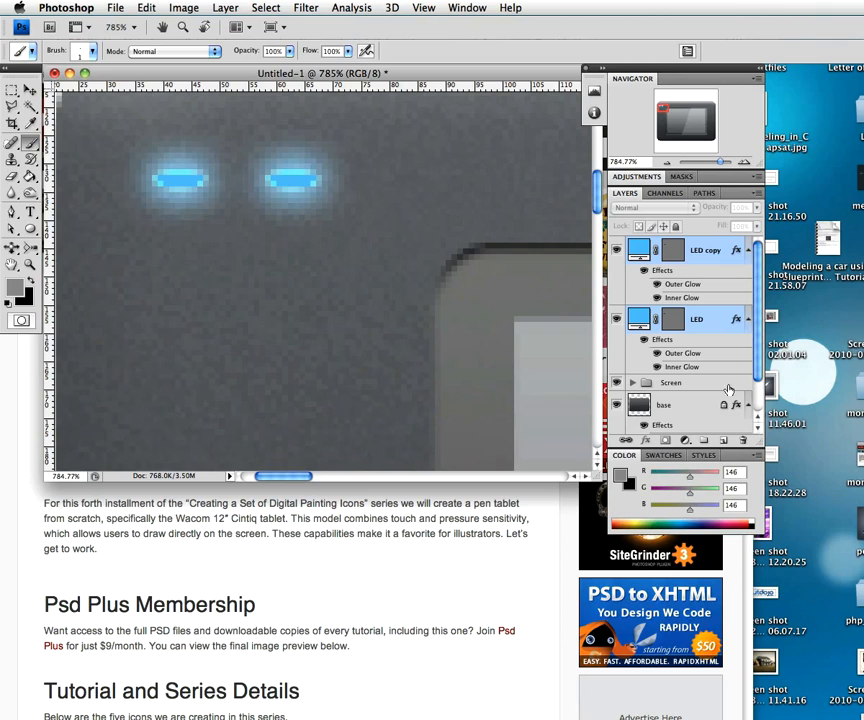
pyautogui.click(724, 440)
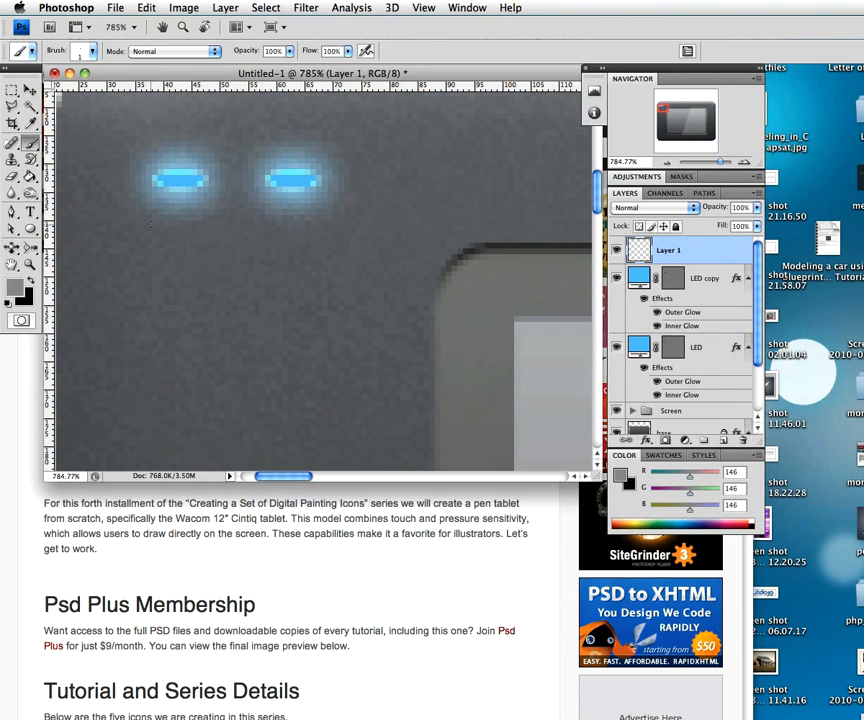
# - Undo the last brush mark and set the foreground color to light gray, RGB 201, 201, 201
pyautogui.press('super+z')
pyautogui.click(18, 286)
pyautogui.click(52, 140)
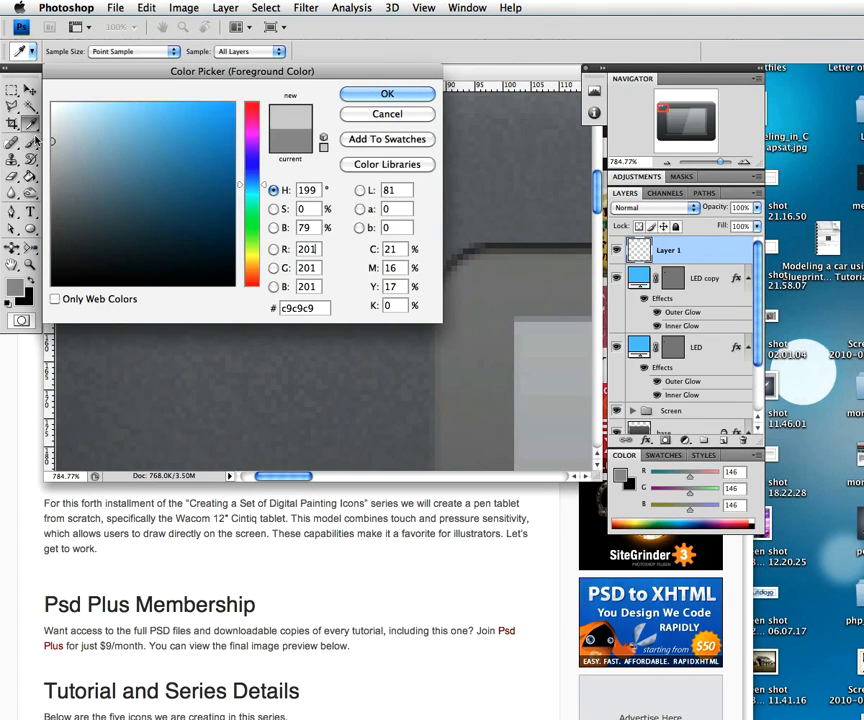
pyautogui.click(345, 93)
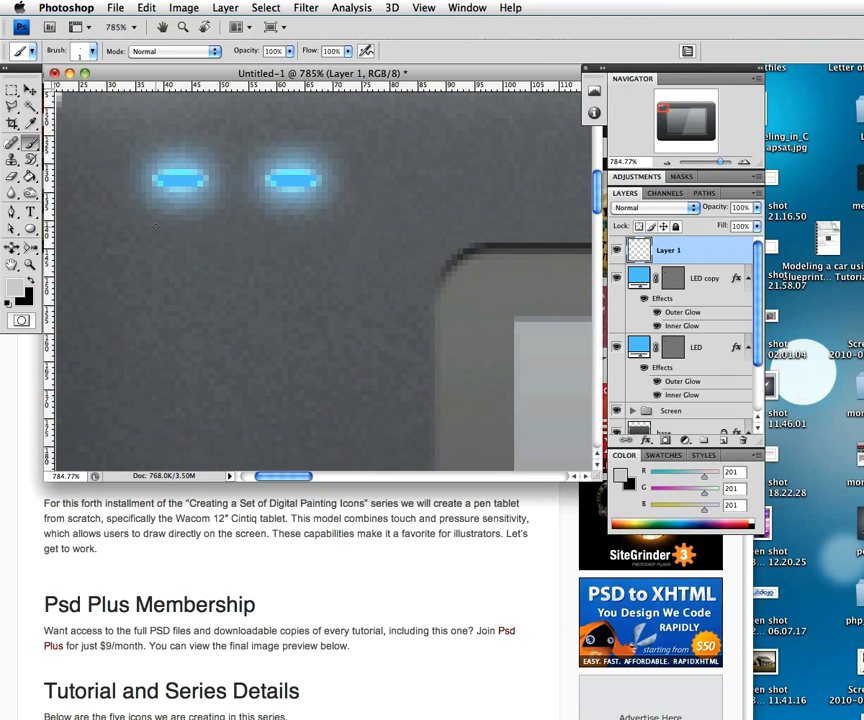
# - Paint a small document symbol below the left LED: a page outline with a cut upper-right corner and two short text lines inside
pyautogui.moveTo(155, 226); pyautogui.dragTo(147, 258)
pyautogui.press('super+z')
pyautogui.moveTo(157, 227)
pyautogui.mouseDown()
pyautogui.moveTo(158, 268)
pyautogui.moveTo(157, 238)
pyautogui.moveTo(146, 273)
pyautogui.moveTo(152, 218)
pyautogui.moveTo(192, 228)
pyautogui.moveTo(161, 231)
pyautogui.mouseUp()
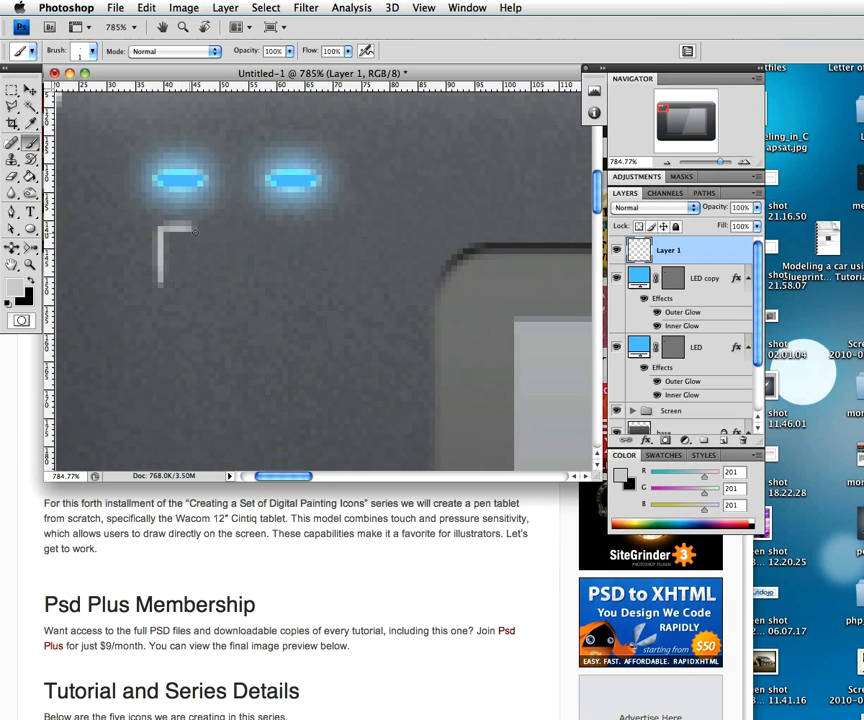
pyautogui.moveTo(206, 238)
pyautogui.mouseDown()
pyautogui.moveTo(193, 236)
pyautogui.moveTo(212, 248)
pyautogui.moveTo(209, 285)
pyautogui.moveTo(169, 295)
pyautogui.mouseUp()
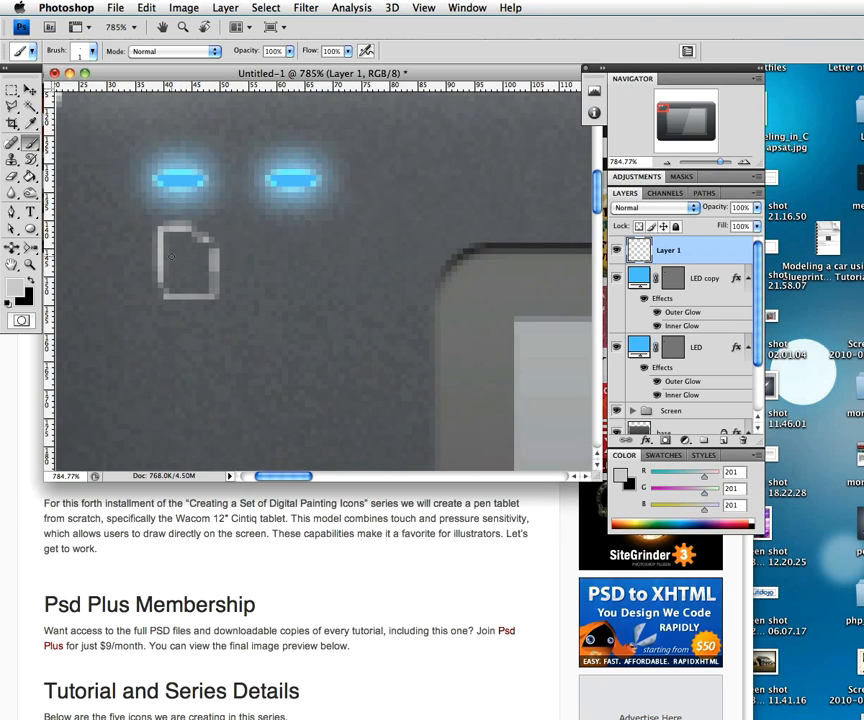
pyautogui.moveTo(194, 261); pyautogui.dragTo(179, 259)
pyautogui.moveTo(189, 277); pyautogui.dragTo(171, 278)
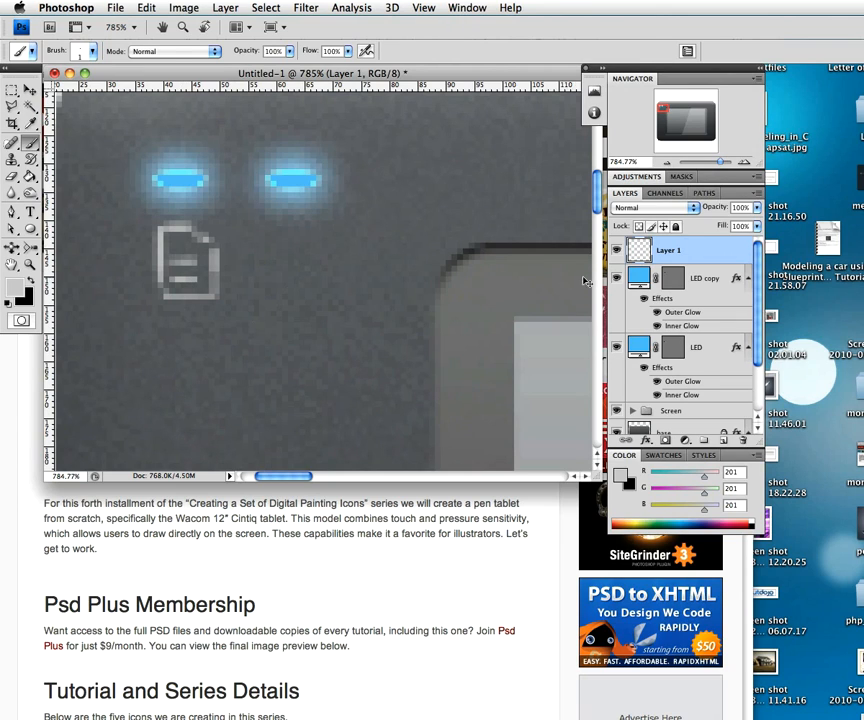
# - Scale the document symbol to about 76% and move it centered beneath the left LED
pyautogui.hotkey('ctrl', 't')
pyautogui.moveTo(225, 219)
pyautogui.mouseDown()
pyautogui.moveTo(214, 226)
pyautogui.moveTo(232, 241)
pyautogui.mouseUp()
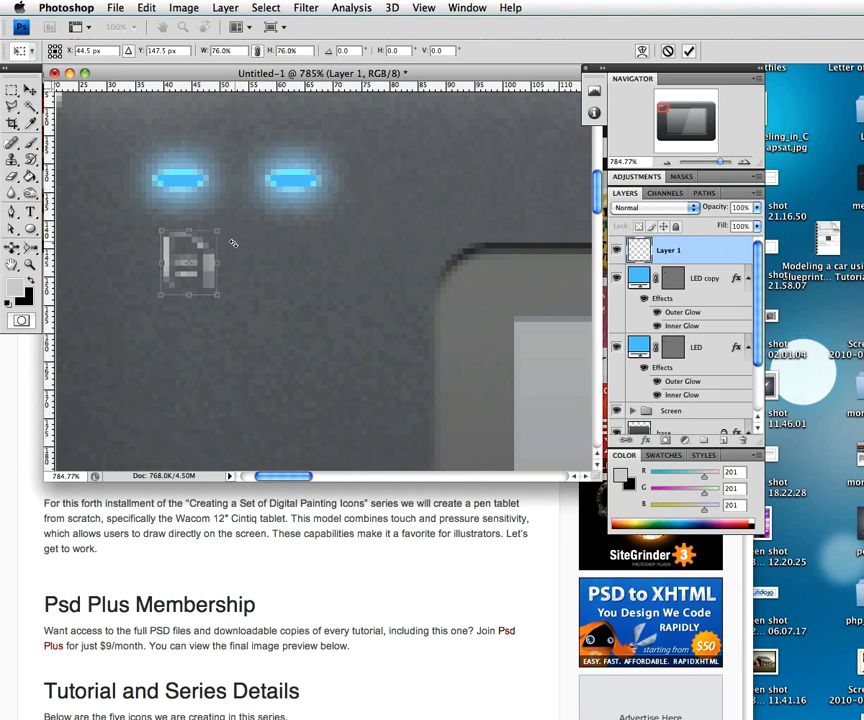
pyautogui.press('Return')
pyautogui.press('b')
pyautogui.press('v')
pyautogui.moveTo(186, 271)
pyautogui.mouseDown()
pyautogui.moveTo(178, 262)
pyautogui.moveTo(183, 241)
pyautogui.moveTo(181, 260)
pyautogui.mouseUp()
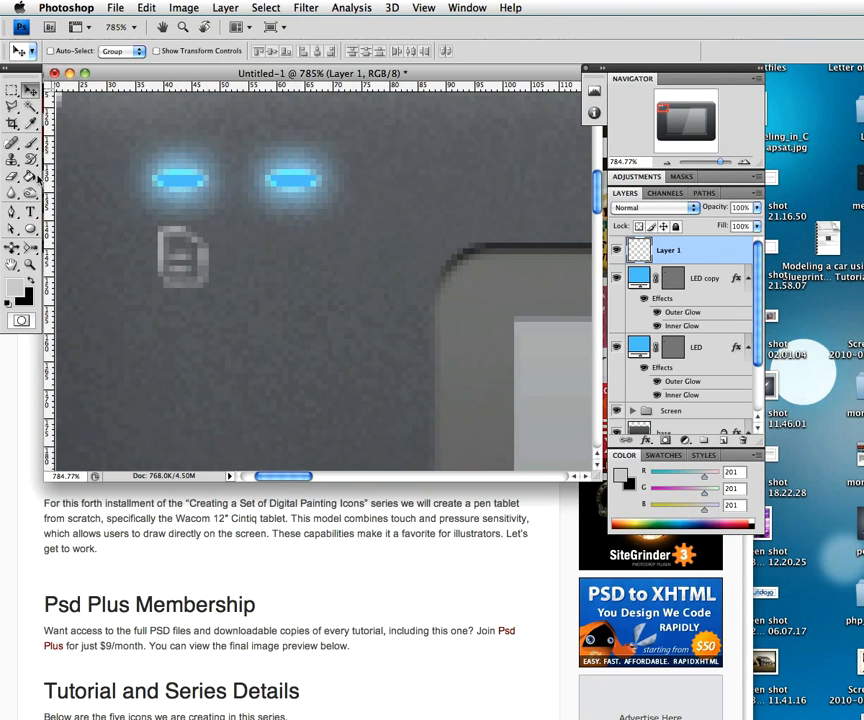
# - Paint a small diagonal pen symbol with a tapering stroke below the right LED, and nudge the symbols' layer 1 px left and down
pyautogui.click(31, 144)
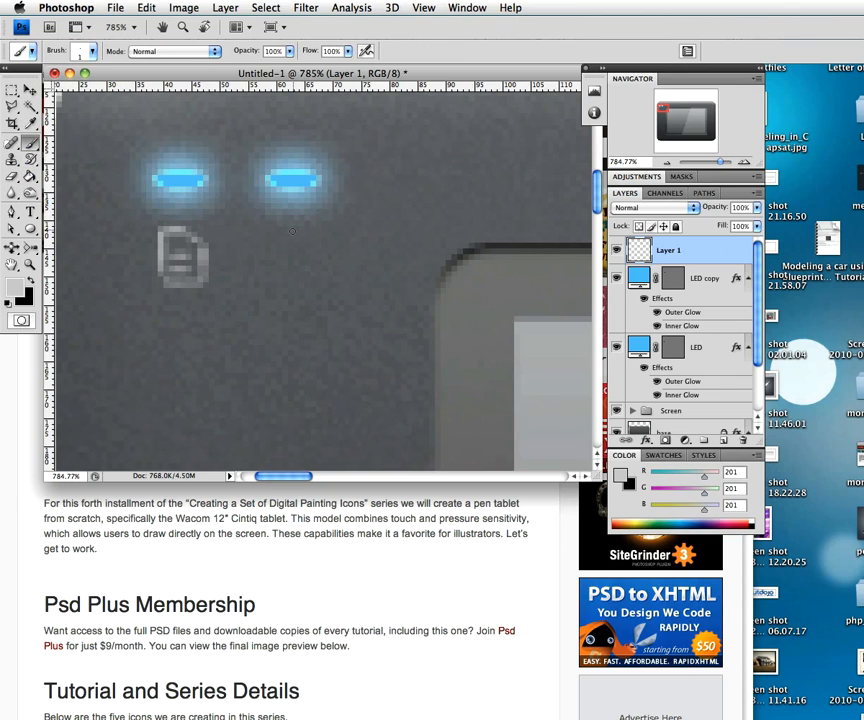
pyautogui.press(']')
pyautogui.click(310, 235)
pyautogui.press('[')
pyautogui.press('[')
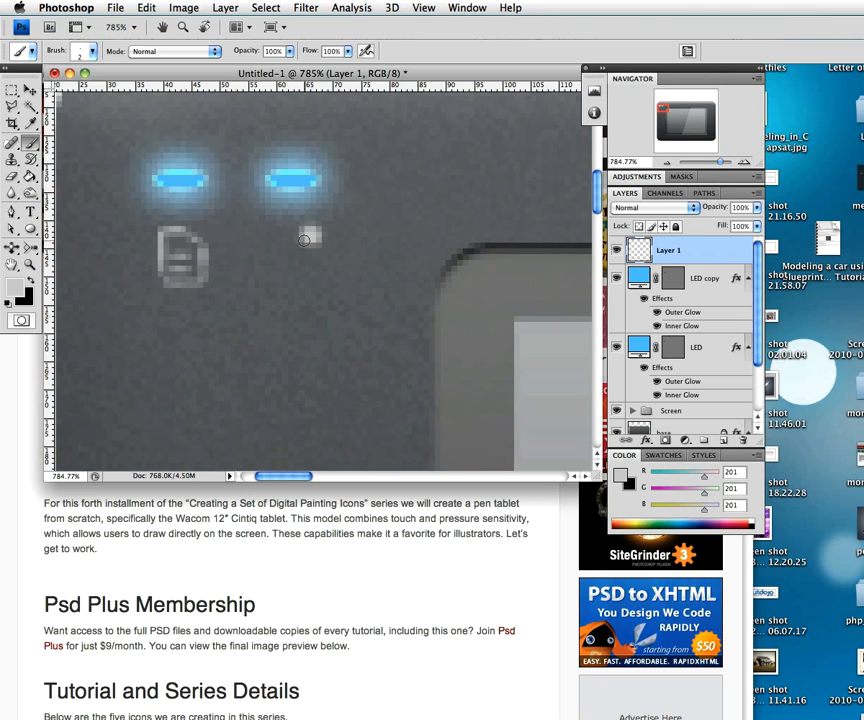
pyautogui.click(301, 242)
pyautogui.press('v')
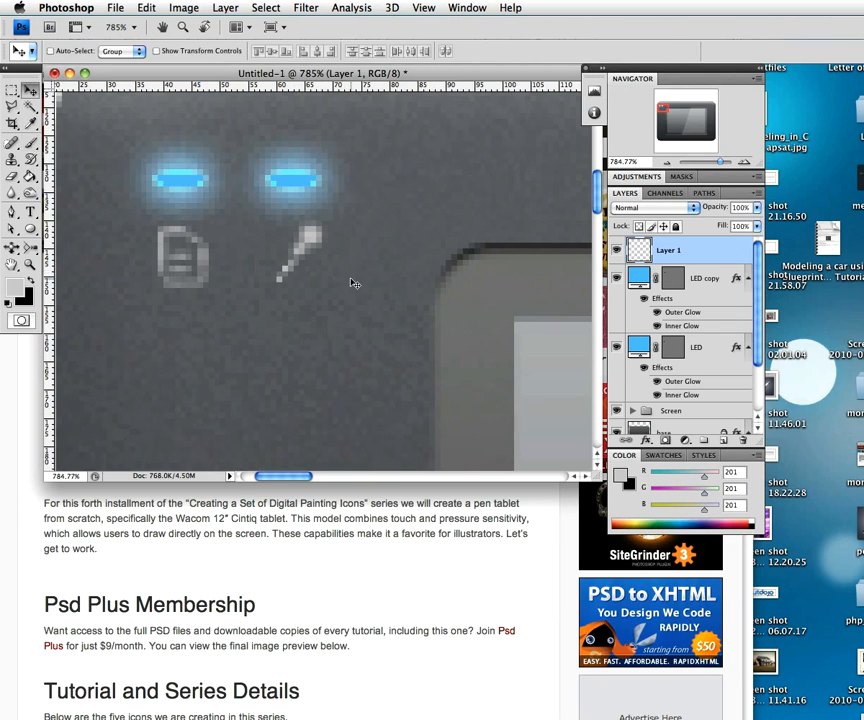
pyautogui.press('Left')
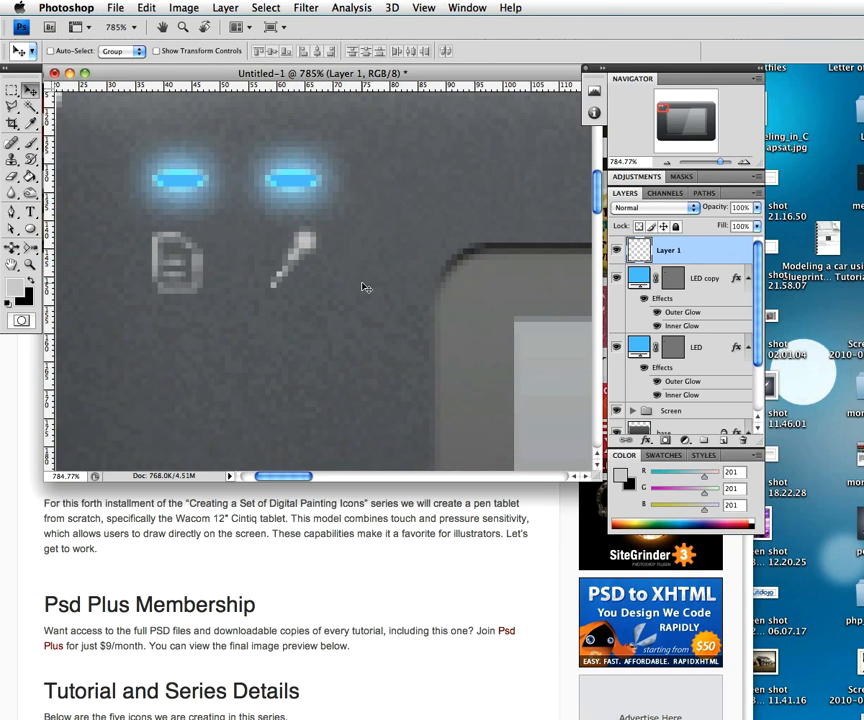
# - Nudge the symbols' layer up by 1 px and rename that layer Icons
pyautogui.press('Up')
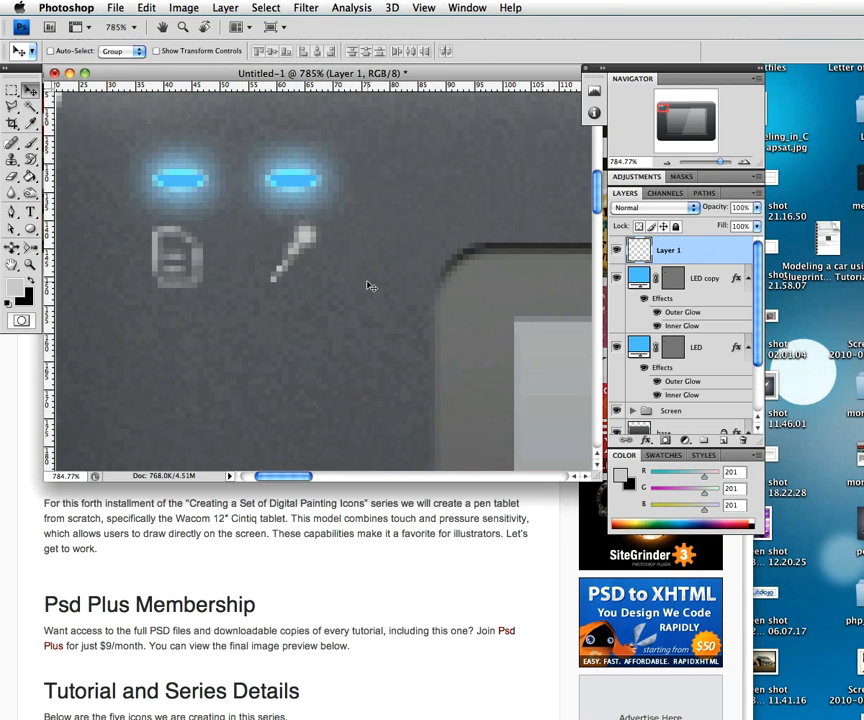
pyautogui.press('z')
pyautogui.keyDown('alt'); pyautogui.click(294, 268); pyautogui.keyUp('alt')
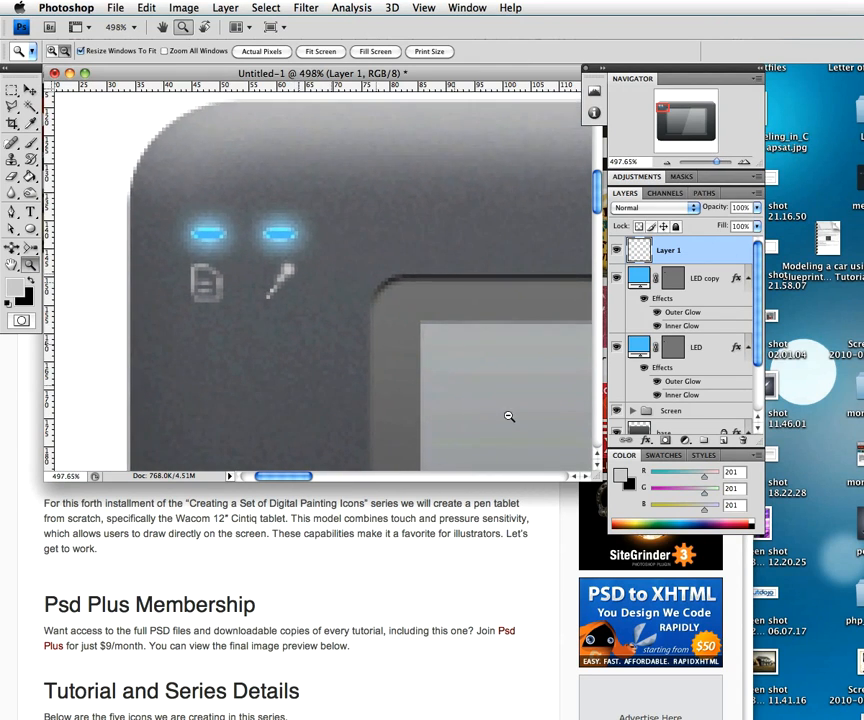
pyautogui.keyDown('alt'); pyautogui.click(509, 415); pyautogui.keyUp('alt')
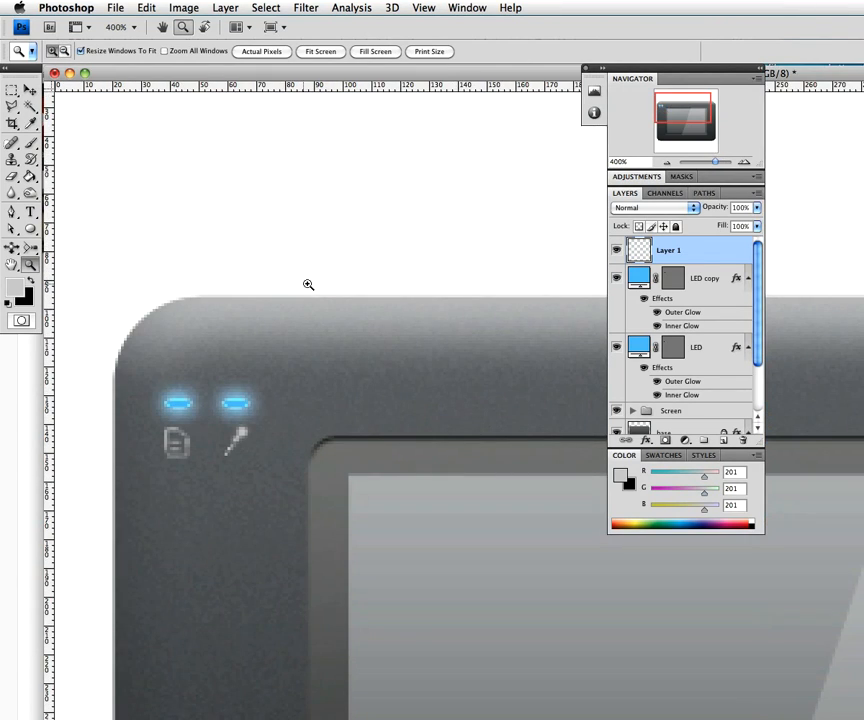
pyautogui.scroll(2, 334, 310)
pyautogui.scroll(-1, 335, 315)
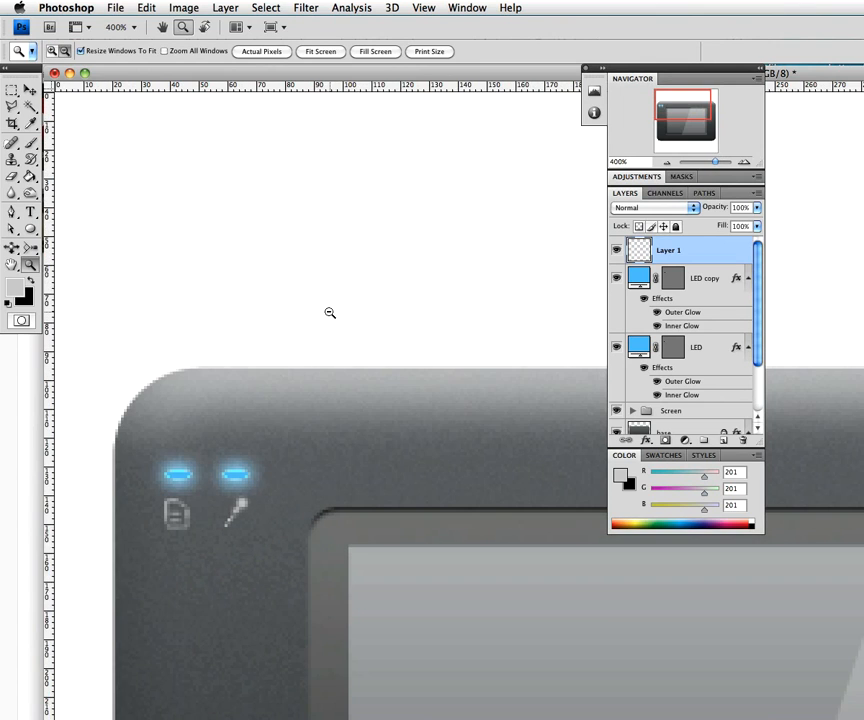
pyautogui.keyDown('alt'); pyautogui.click(330, 313); pyautogui.keyUp('alt')
pyautogui.keyDown('alt'); pyautogui.click(338, 298); pyautogui.keyUp('alt')
pyautogui.keyDown('alt'); pyautogui.click(323, 310); pyautogui.keyUp('alt')
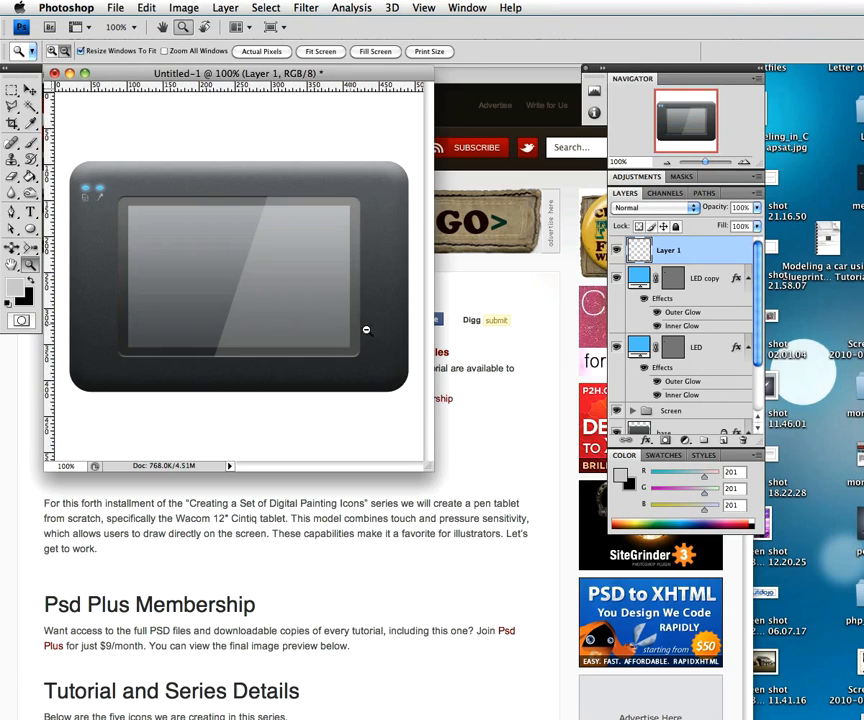
pyautogui.moveTo(430, 468); pyautogui.dragTo(625, 510)
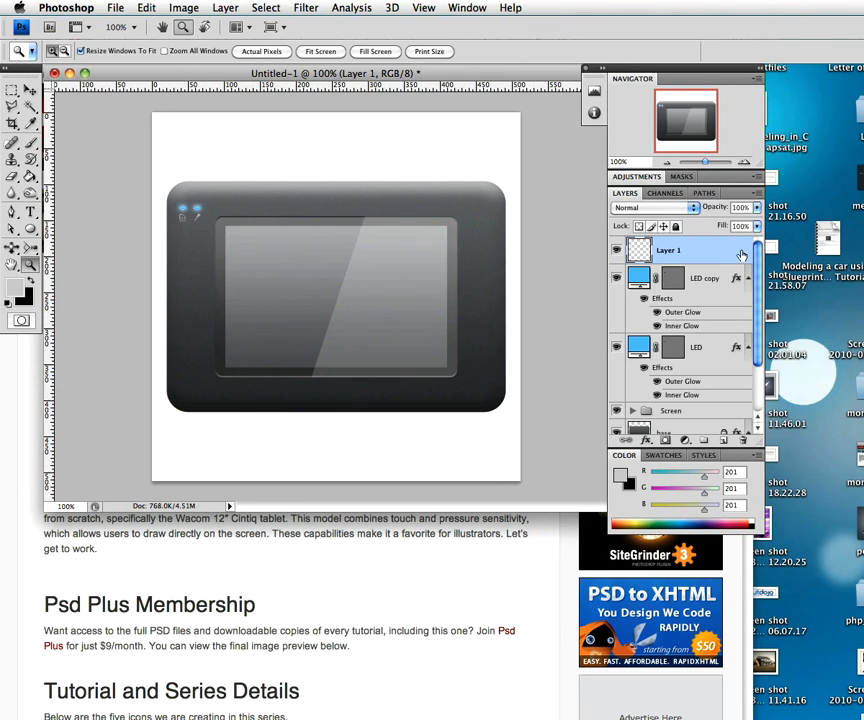
pyautogui.doubleClick(664, 252)
pyautogui.write('i')
pyautogui.press('Return')
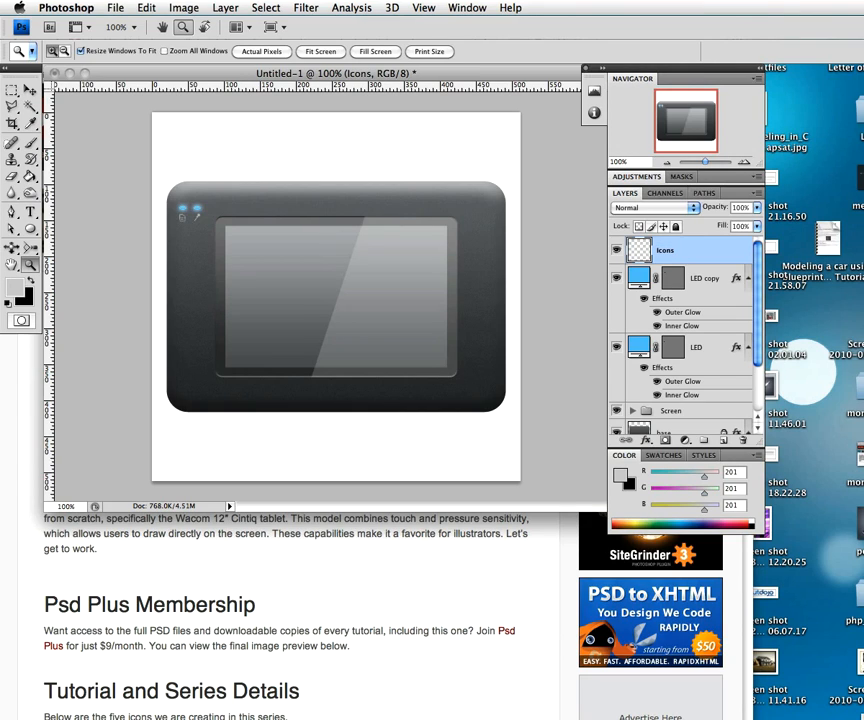
# - Group the Icons layer with both LED layers and name the group LEDs
pyautogui.keyDown('shift'); pyautogui.click(715, 356); pyautogui.keyUp('shift')
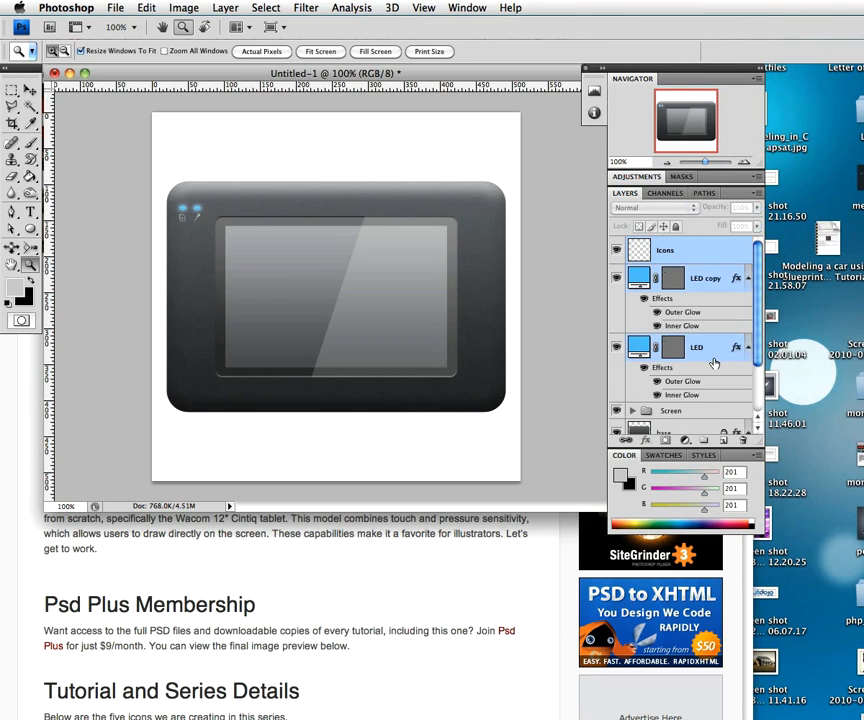
pyautogui.press('super+g')
pyautogui.doubleClick(673, 245)
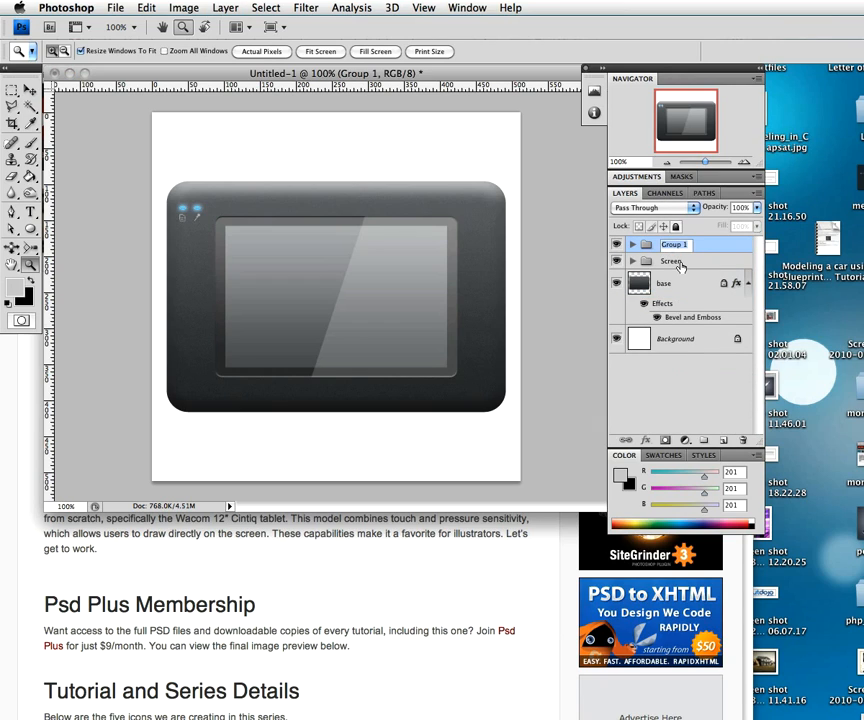
pyautogui.write('LEDs')
pyautogui.press('Return')
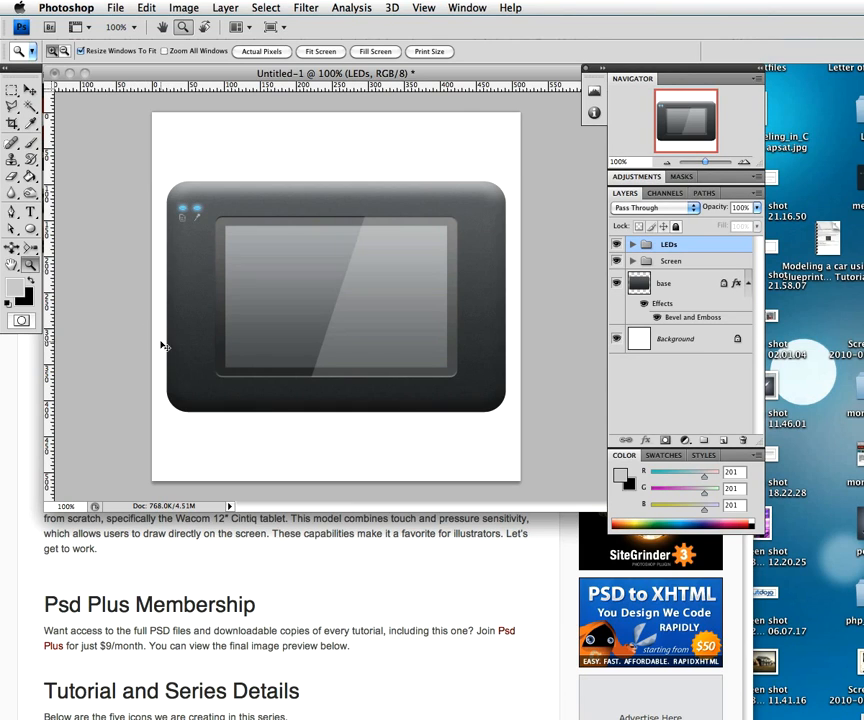
# - Set the foreground color to dark gray #323538
pyautogui.click(15, 288)
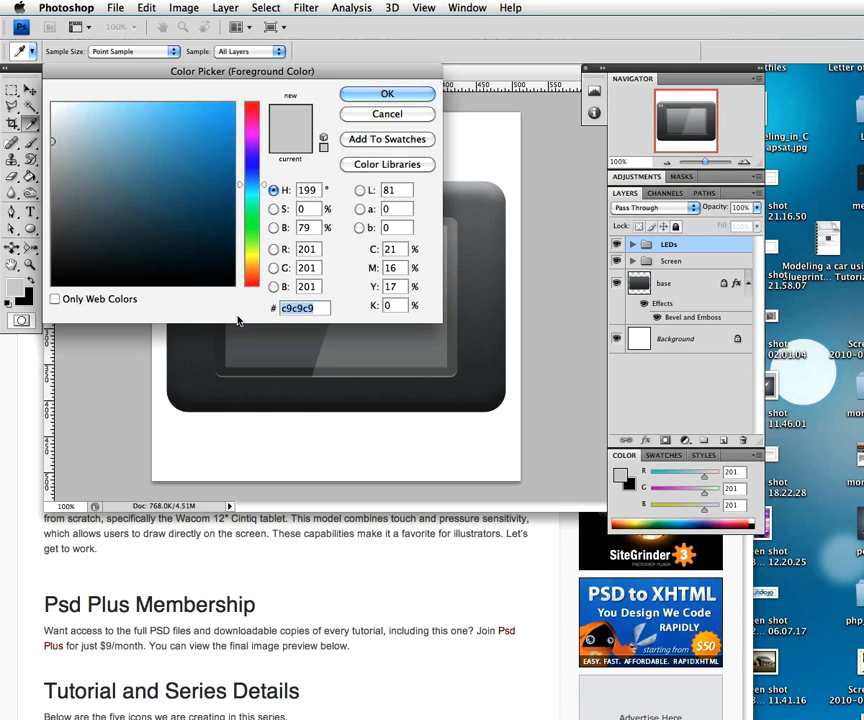
pyautogui.write('32')
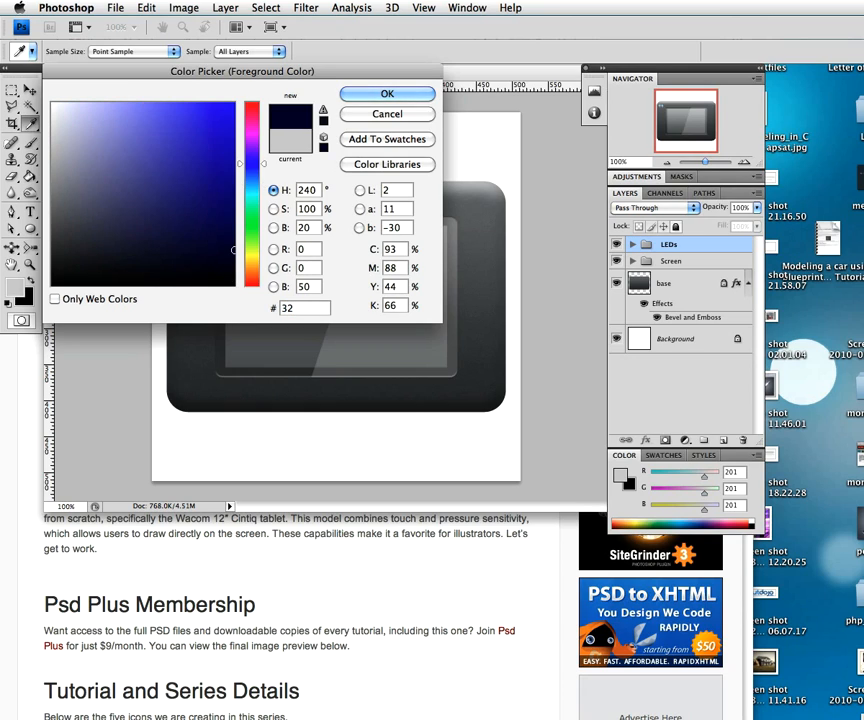
pyautogui.write('35')
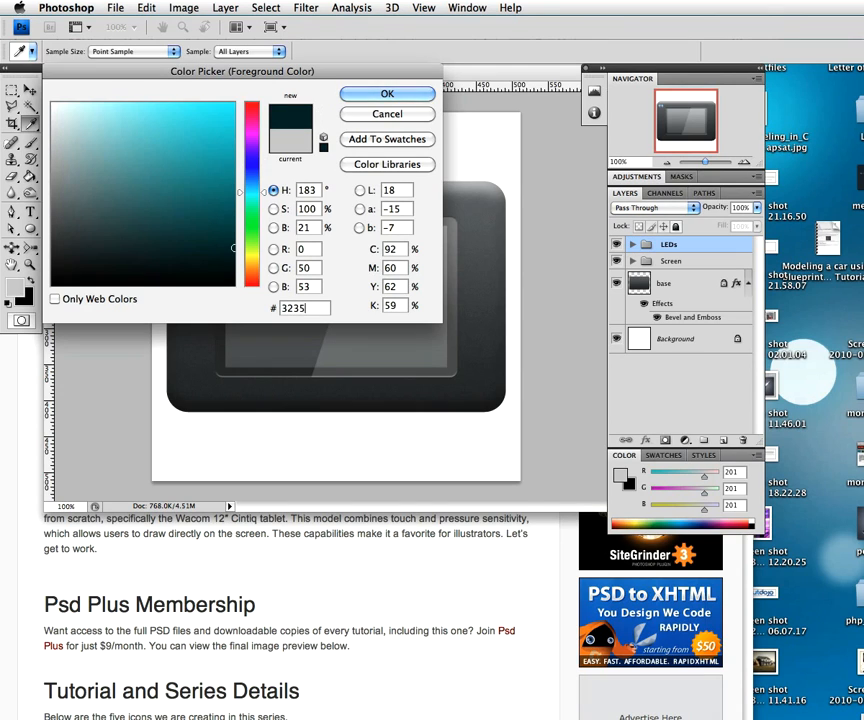
pyautogui.write('38')
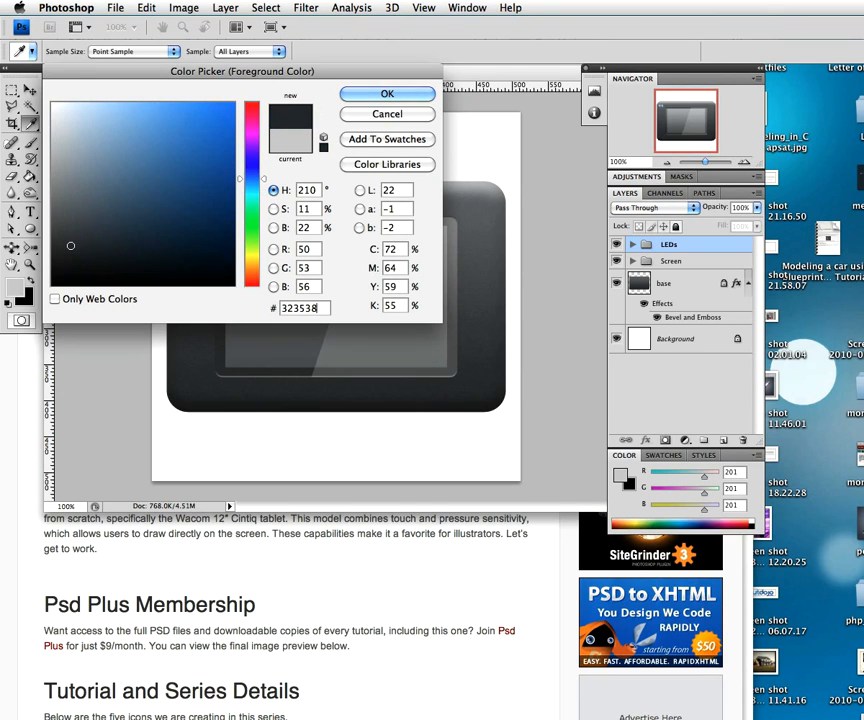
pyautogui.click(387, 93)
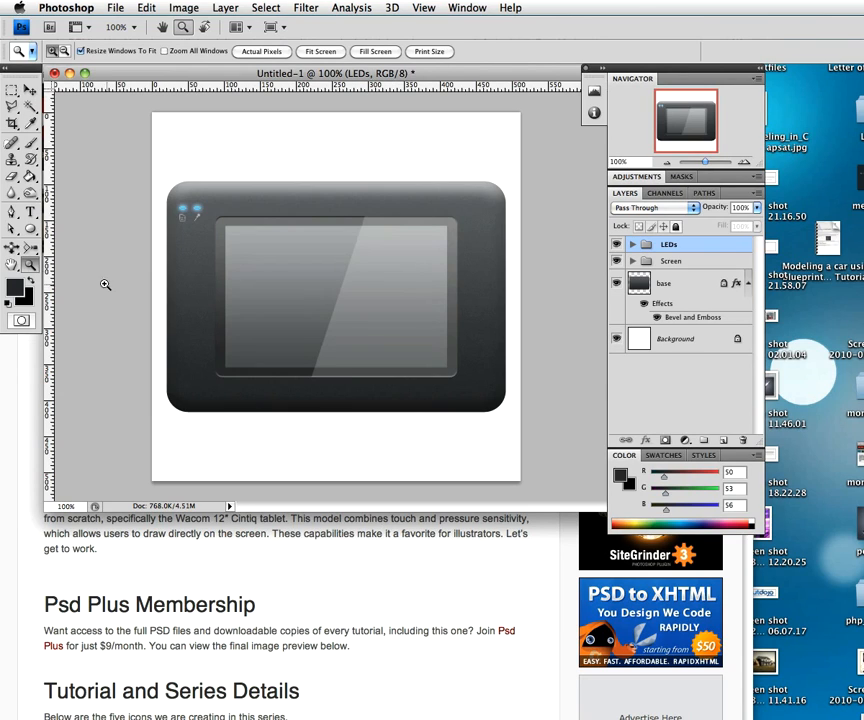
# - Draw a tall, narrow rounded rectangle with a 2 px radius on the tablet's left border, below the document symbol
pyautogui.click(31, 228)
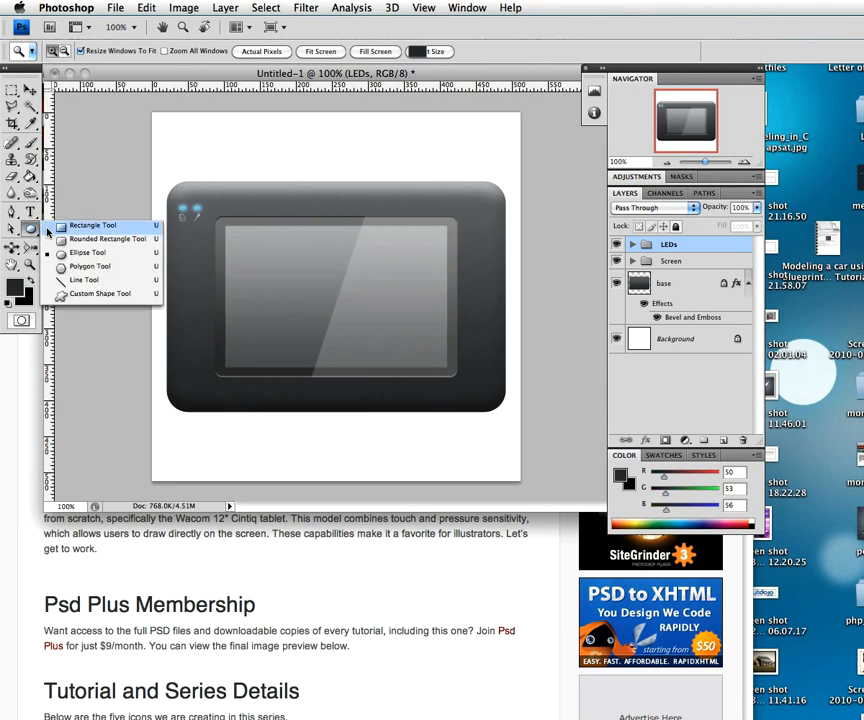
pyautogui.click(100, 239)
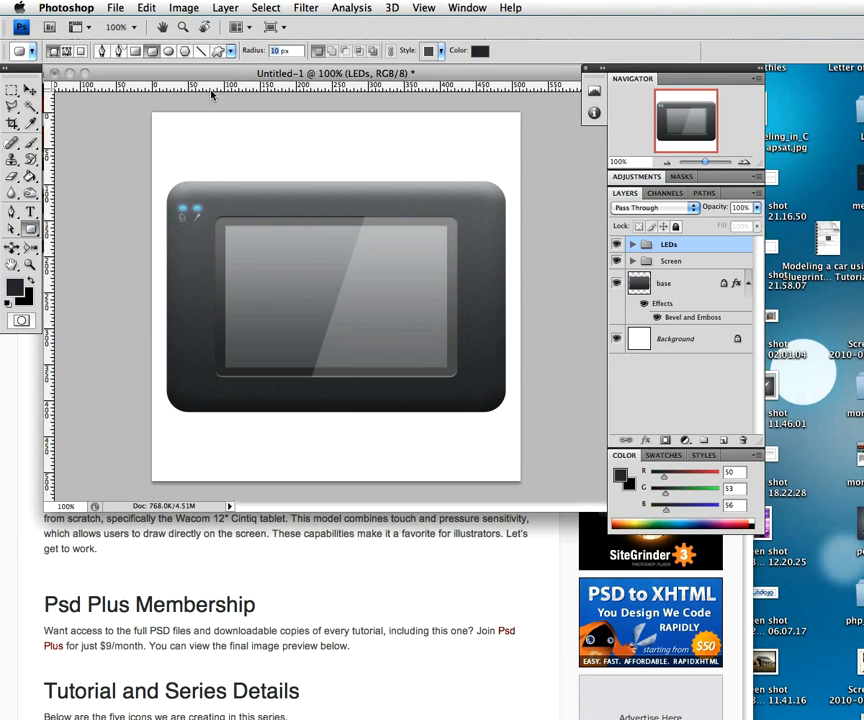
pyautogui.write('2')
pyautogui.press('Return')
pyautogui.press('z')
pyautogui.click(184, 254)
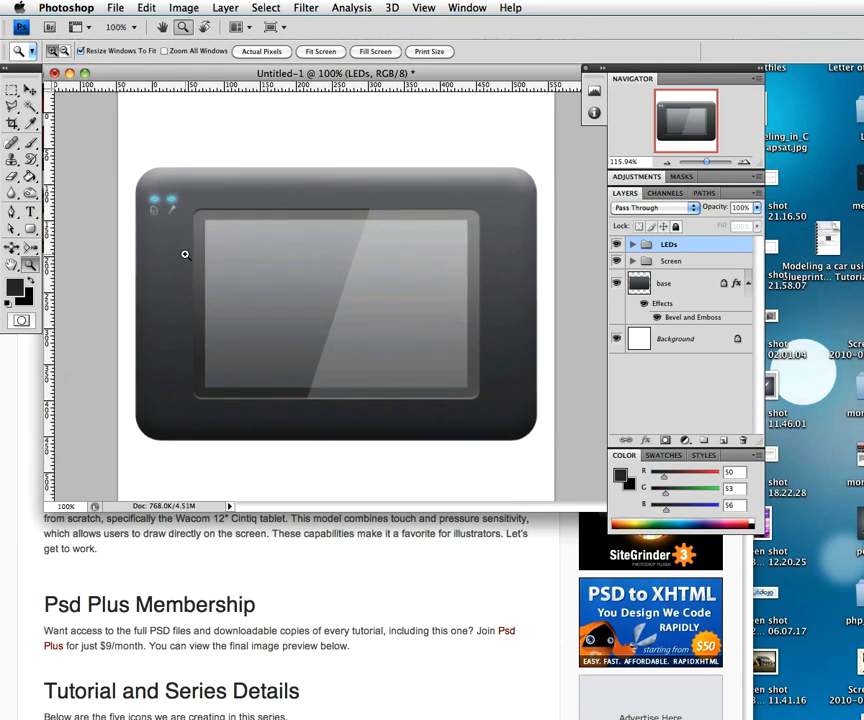
pyautogui.moveTo(184, 254); pyautogui.dragTo(164, 278)
pyautogui.press('u')
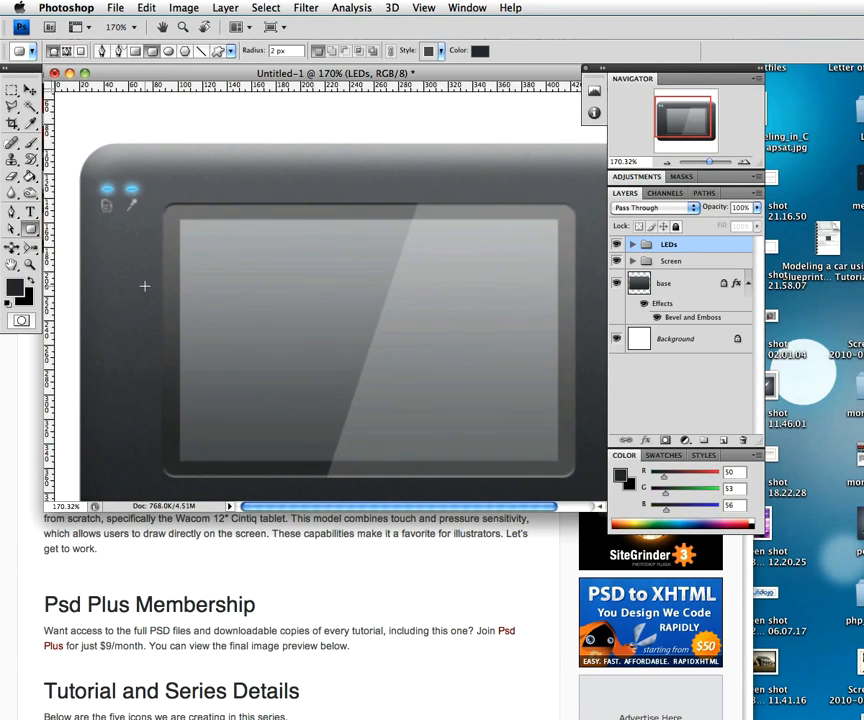
pyautogui.moveTo(148, 287); pyautogui.dragTo(187, 232)
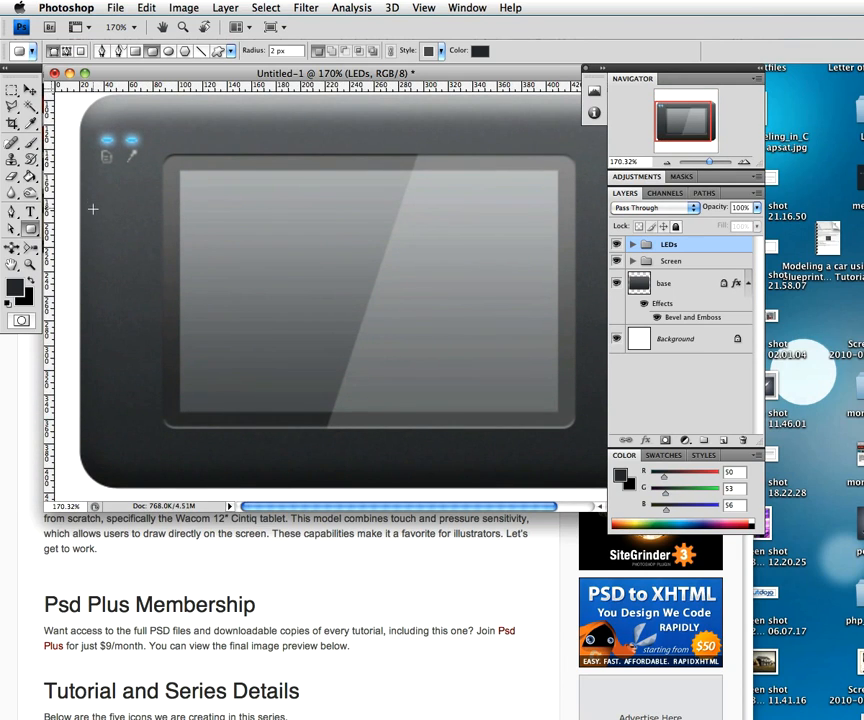
pyautogui.moveTo(96, 214); pyautogui.dragTo(117, 305)
pyautogui.moveTo(117, 305); pyautogui.dragTo(117, 305)
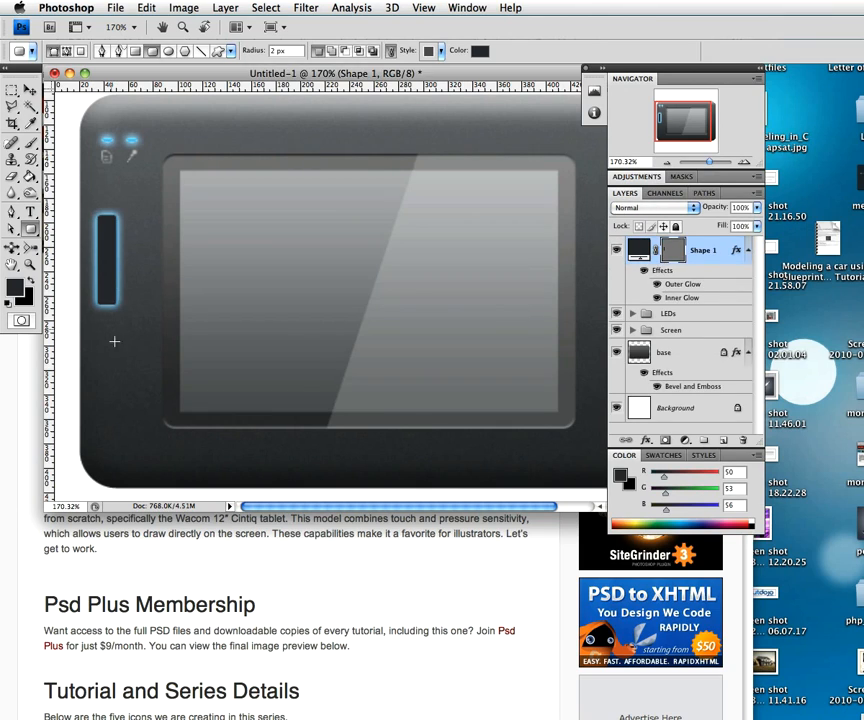
# - Clear the inherited glow layer style from the new rounded bar and keep the bar's layer selected
pyautogui.rightClick(688, 248)
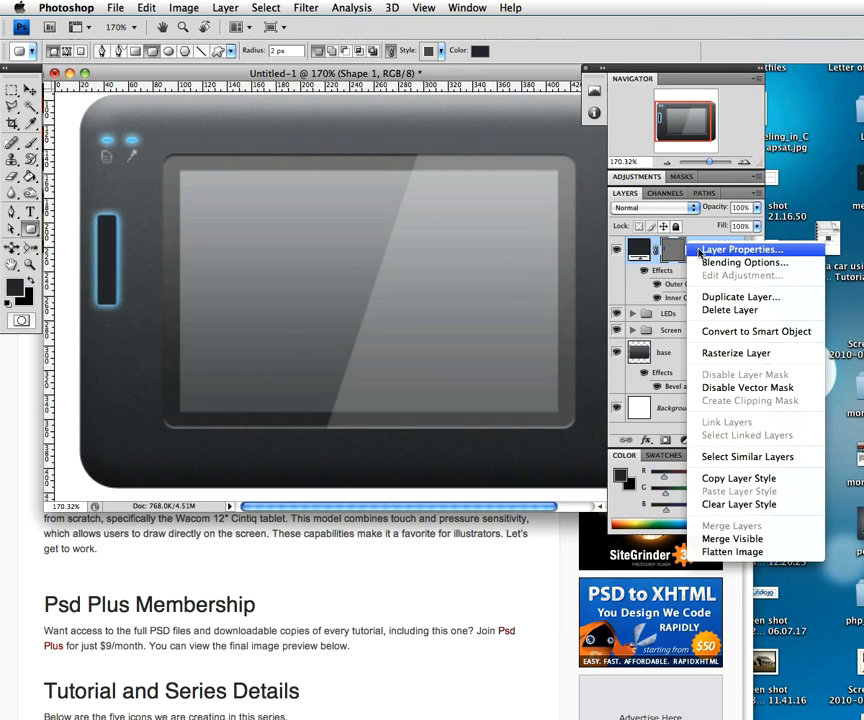
pyautogui.click(736, 504)
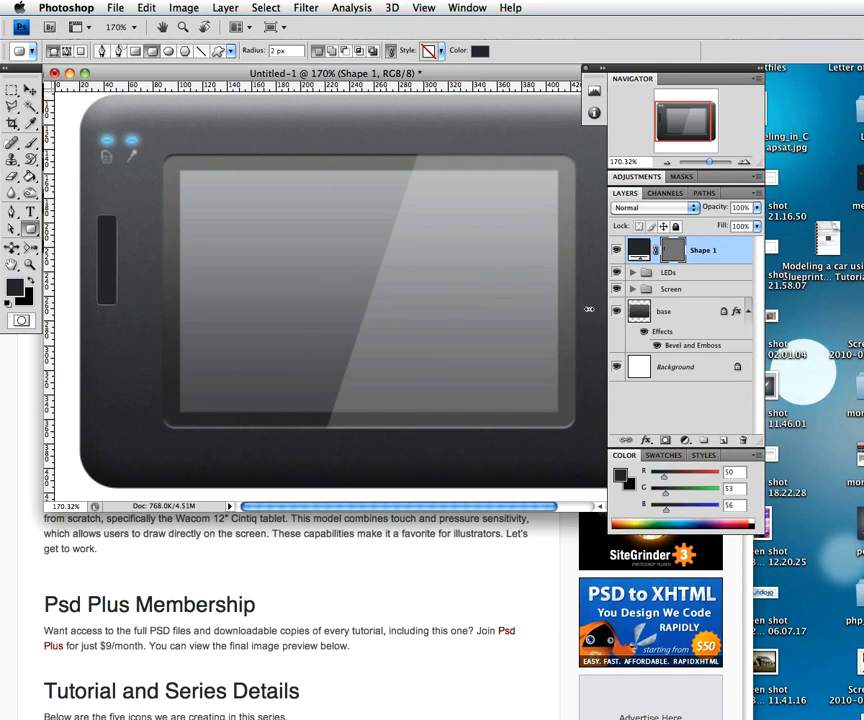
pyautogui.click(700, 309)
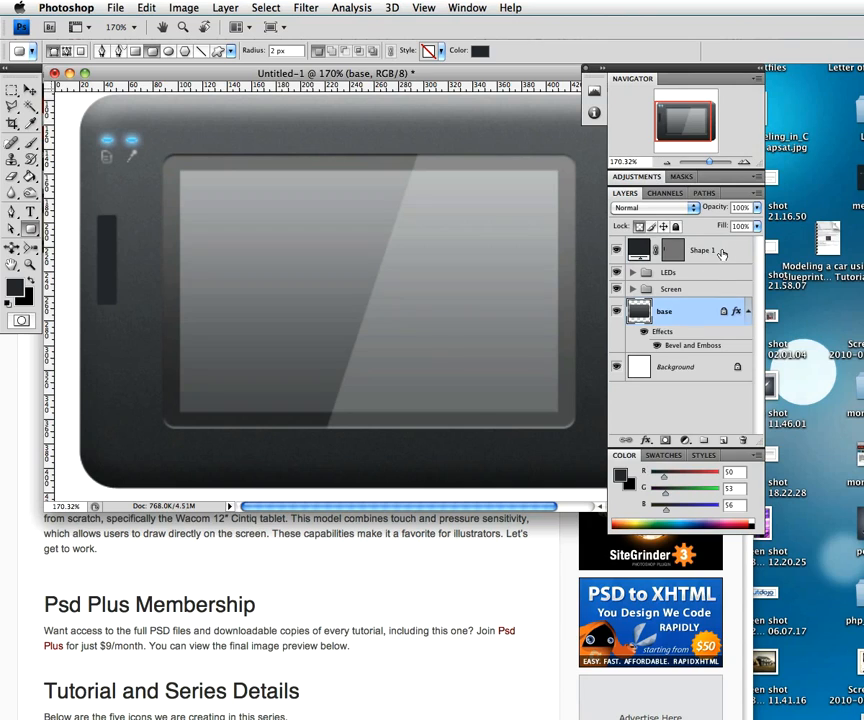
pyautogui.click(716, 249)
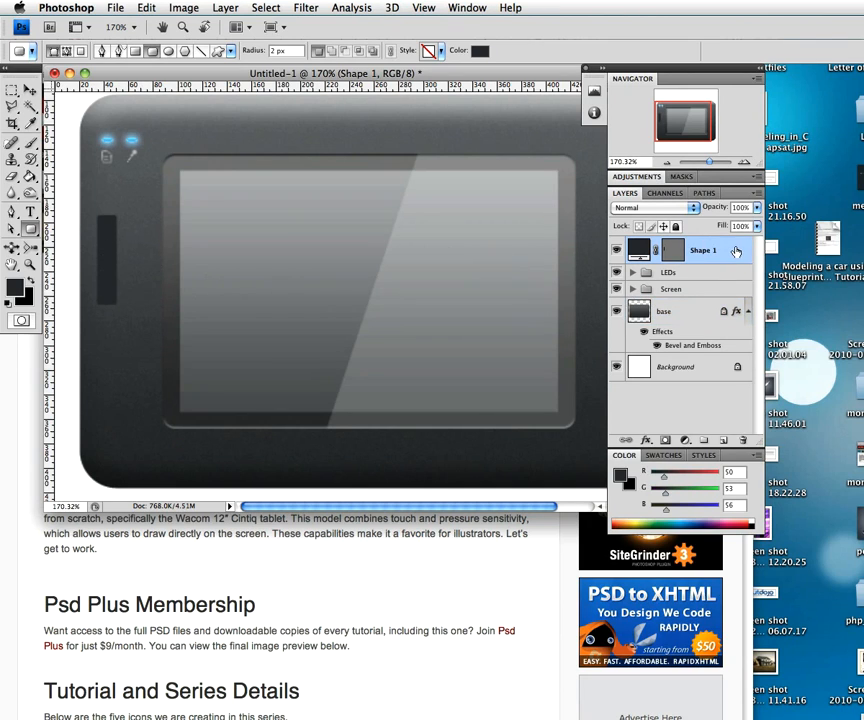
# - Add a Bevel and Emboss to the bar's layer using the Chisel Hard technique, direction Down and size 2 px
pyautogui.doubleClick(686, 250)
pyautogui.moveTo(206, 108); pyautogui.dragTo(201, 97)
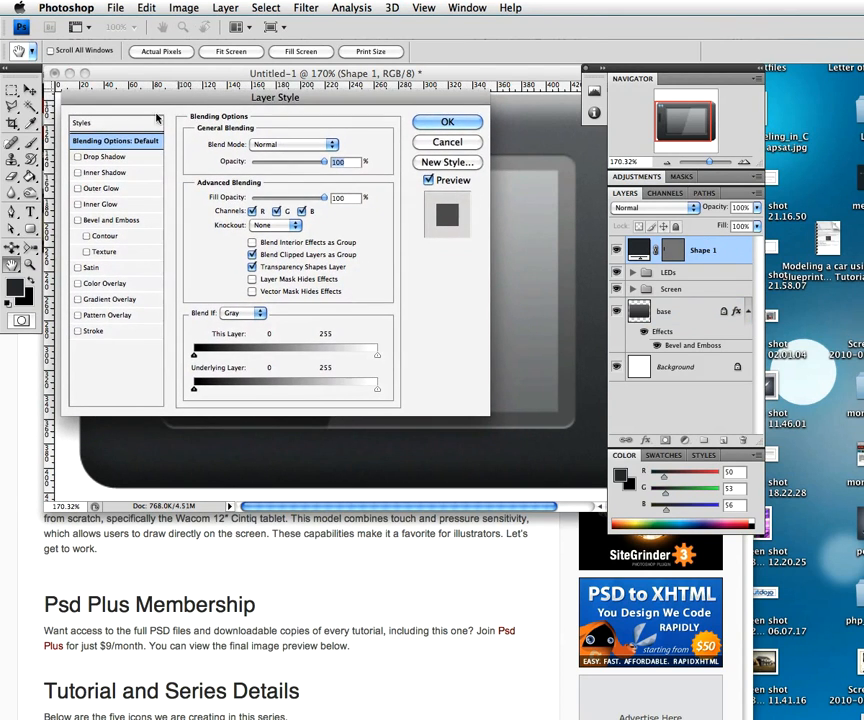
pyautogui.click(110, 220)
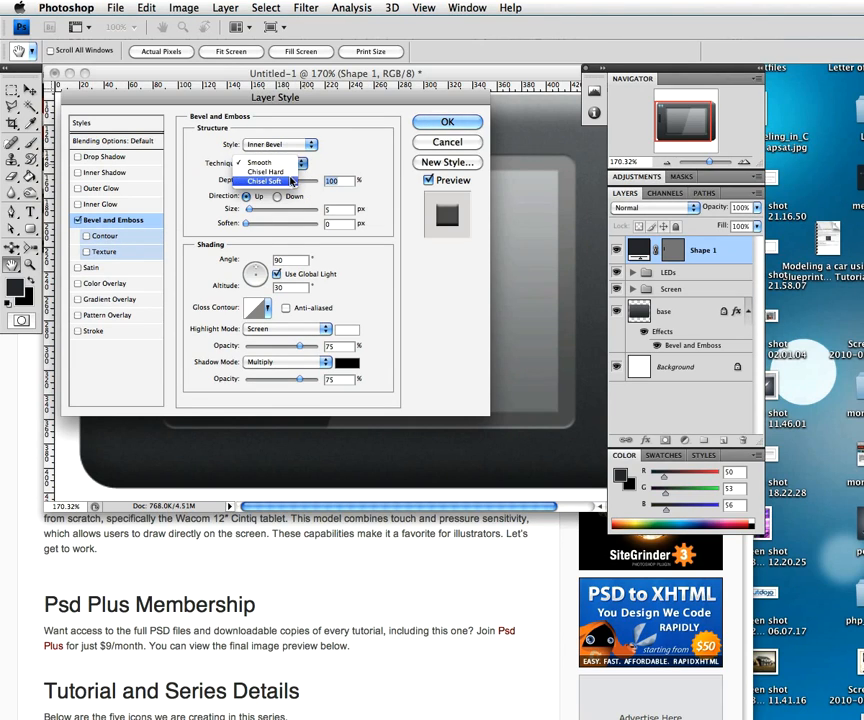
pyautogui.click(290, 172)
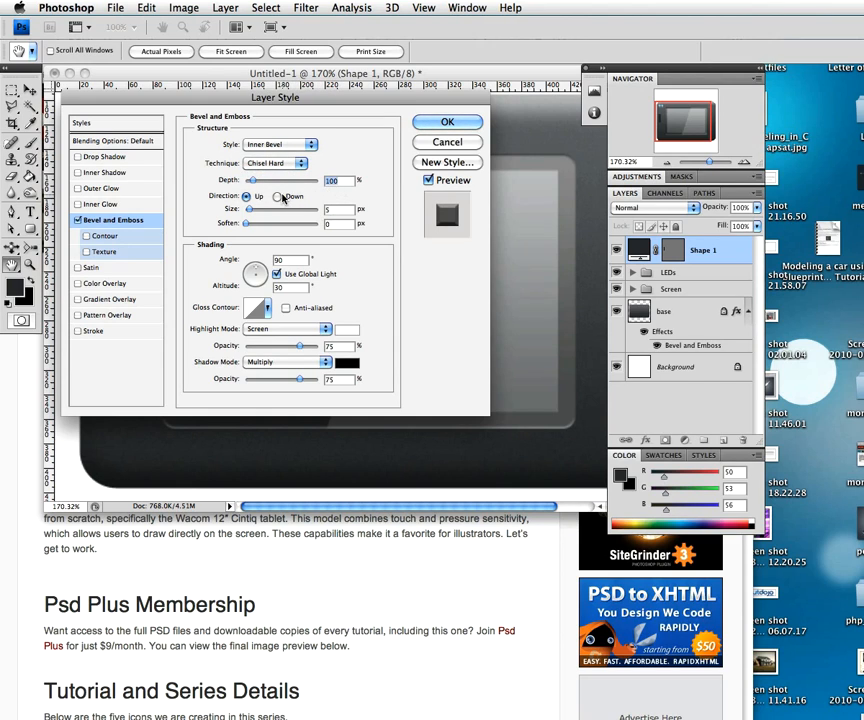
pyautogui.click(277, 196)
pyautogui.moveTo(334, 210); pyautogui.dragTo(318, 218)
pyautogui.write('2')
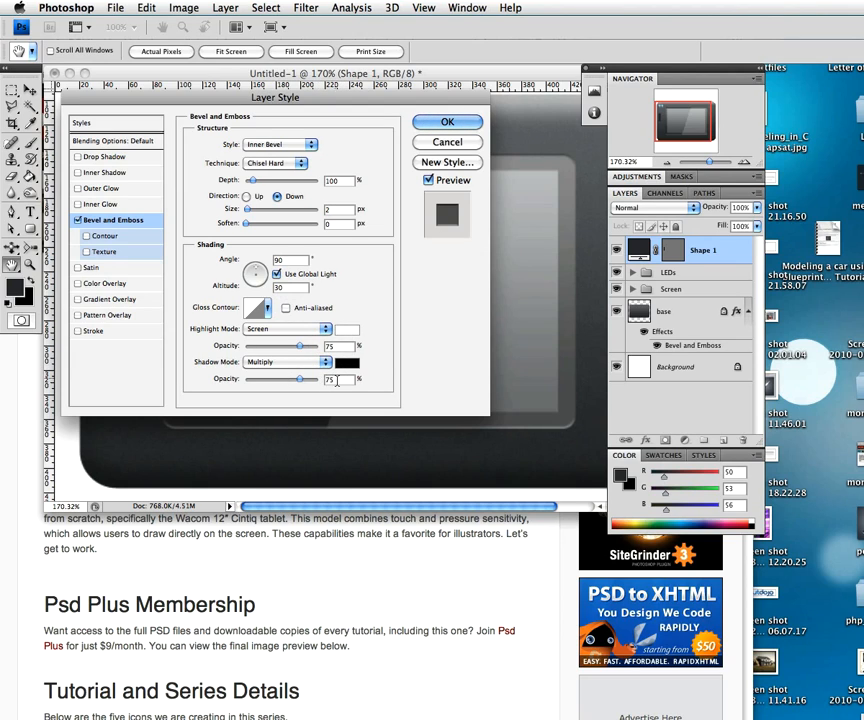
# - Enable the bevel's Contour with a range of 60% and apply the layer style
pyautogui.click(104, 236)
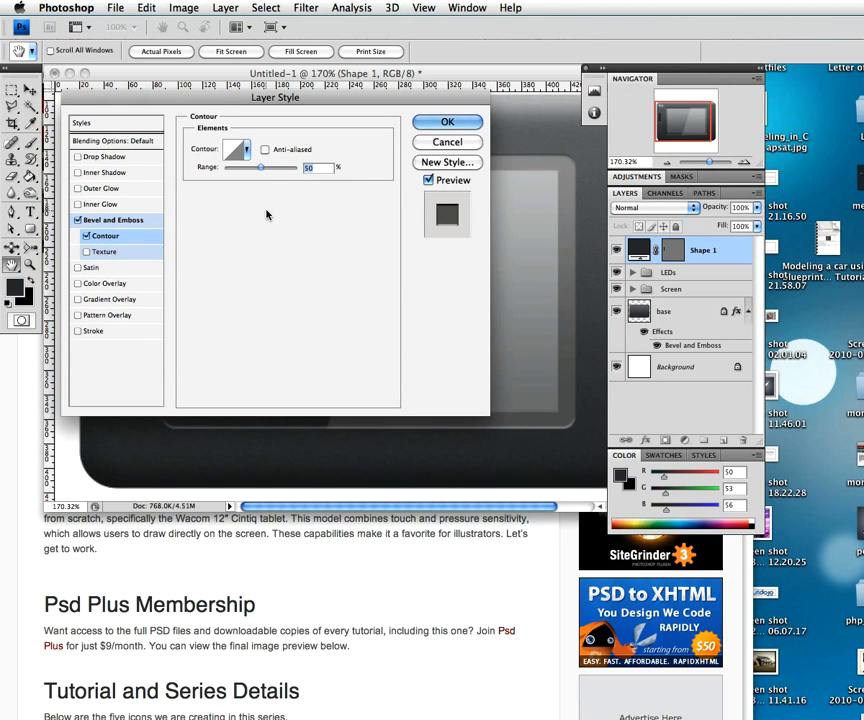
pyautogui.write('60')
pyautogui.click(447, 121)
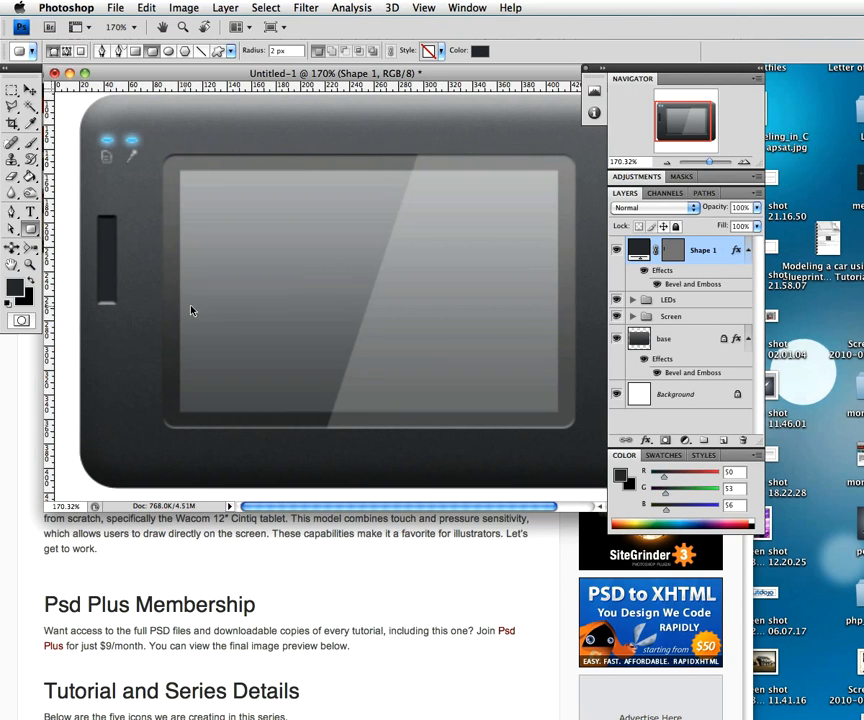
# - Rename the beveled bar's layer Touch1
pyautogui.doubleClick(706, 251)
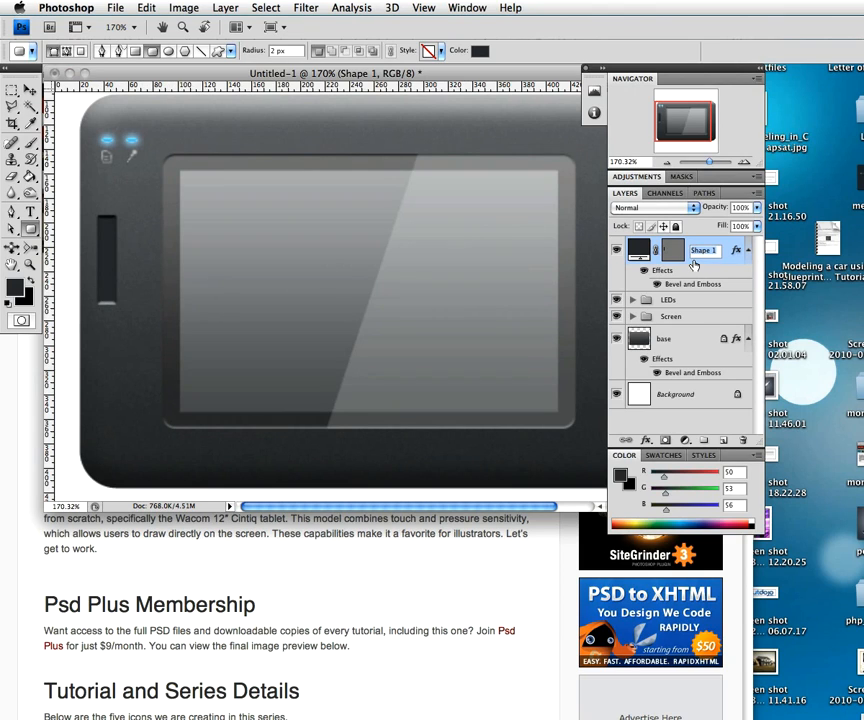
pyautogui.write('Touch1')
pyautogui.press('Return')
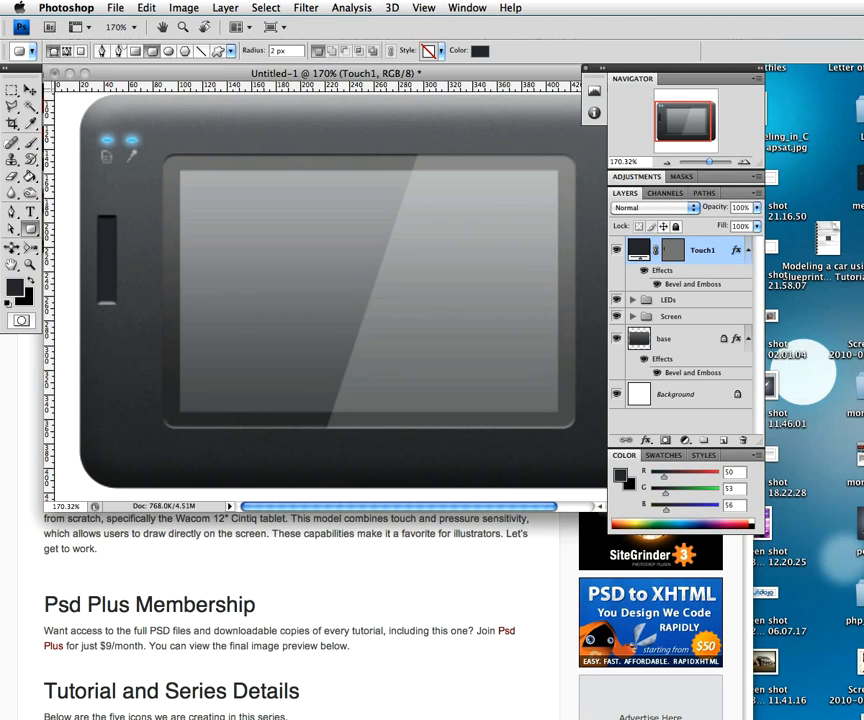
# - Duplicate the Touch1 layer and move the copy 20 px to the right, beside the original bar
pyautogui.press('super+j')
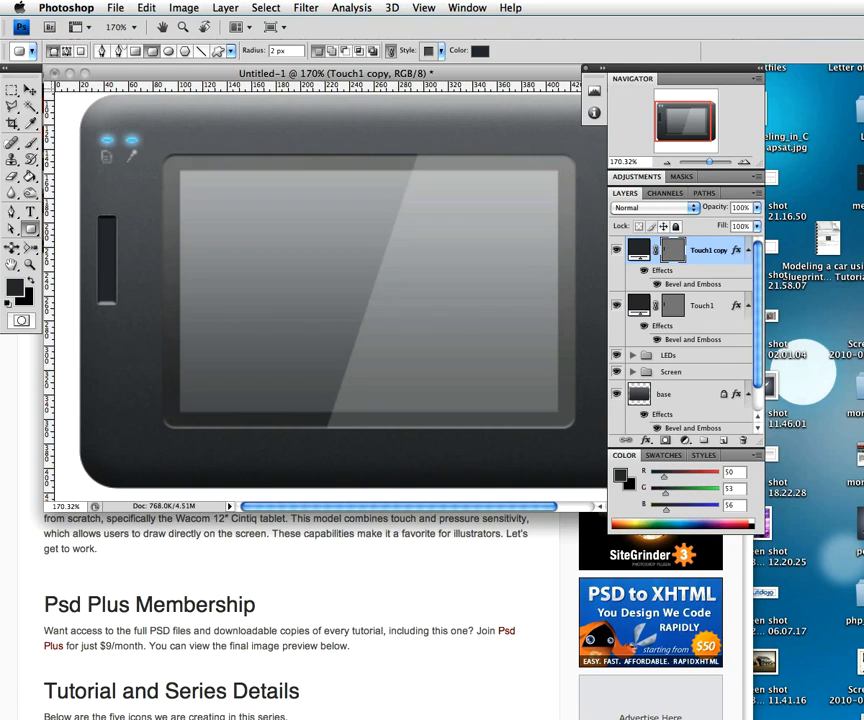
pyautogui.press('v')
pyautogui.hotkey('shift', 'Right')
pyautogui.hotkey('shift', 'Right')
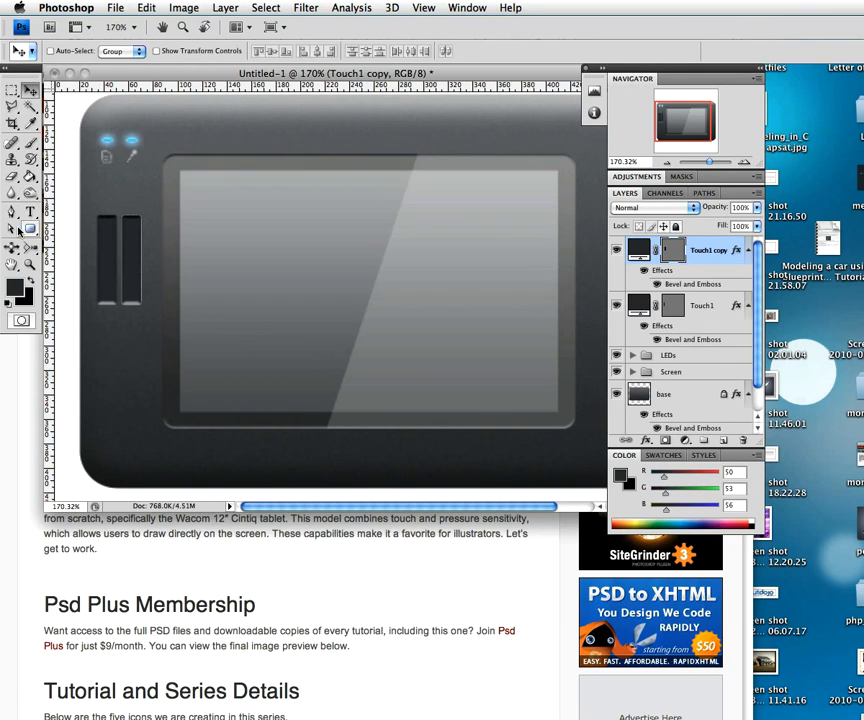
# - Widen the copied bar by about 10 px by moving its right-side anchor points outward
pyautogui.moveTo(11, 228); pyautogui.dragTo(31, 240)
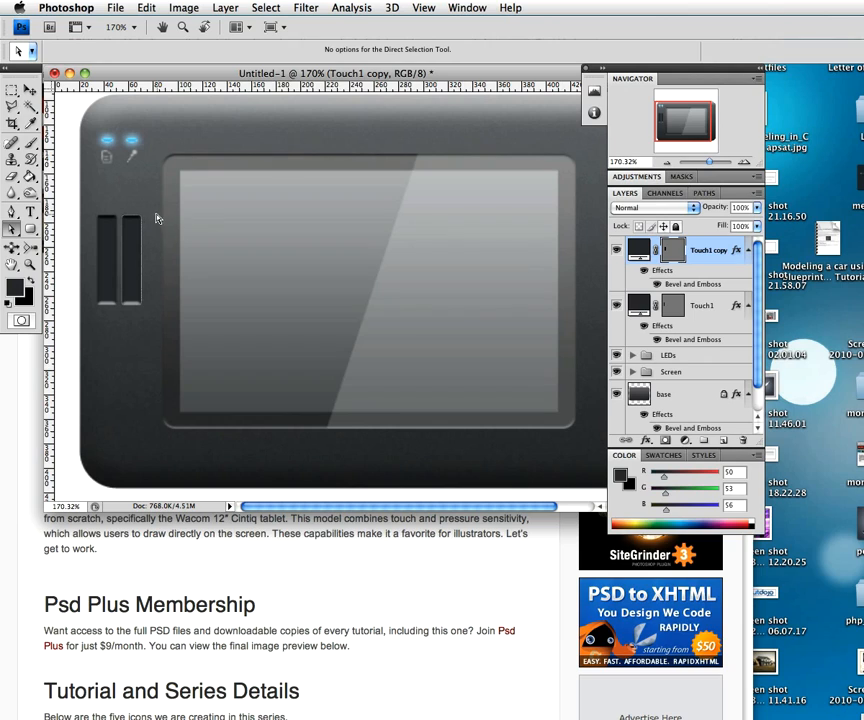
pyautogui.moveTo(149, 215); pyautogui.dragTo(153, 309)
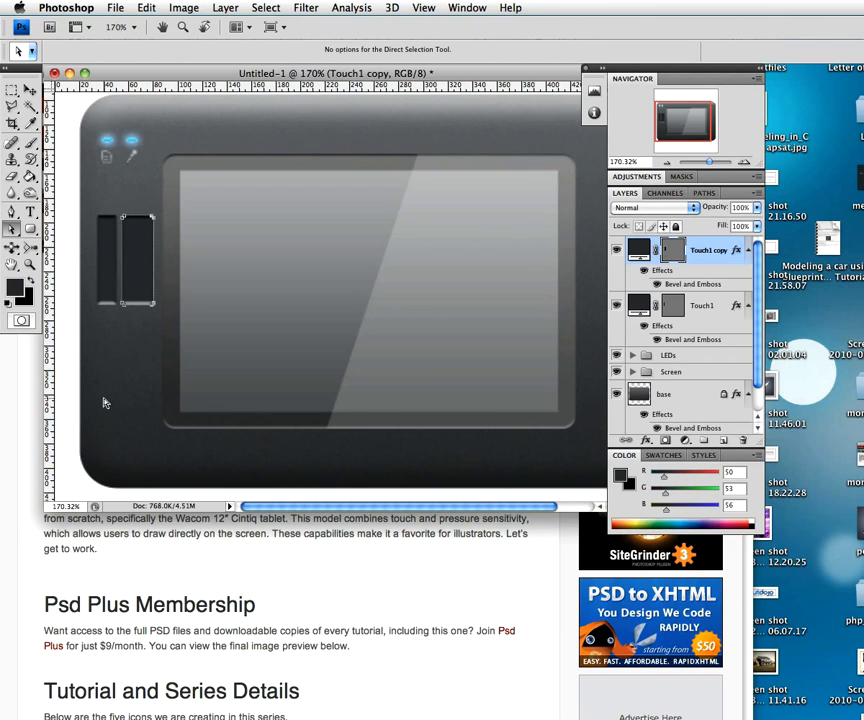
pyautogui.click(78, 320)
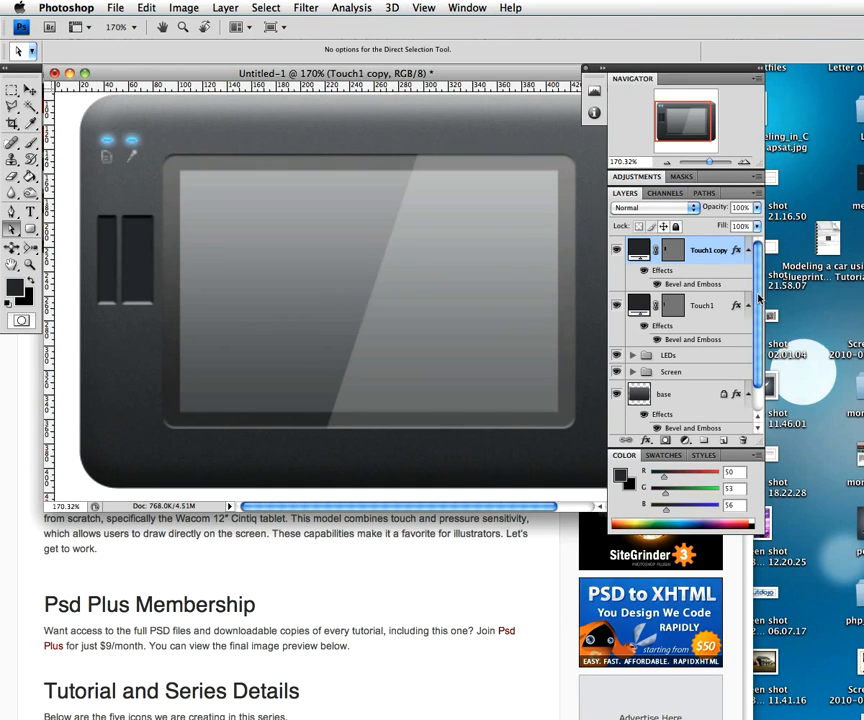
# - Move the Touch1 and Touch1 copy layers together about 4 px to the left
pyautogui.keyDown('shift'); pyautogui.click(714, 305); pyautogui.keyUp('shift')
pyautogui.press('v')
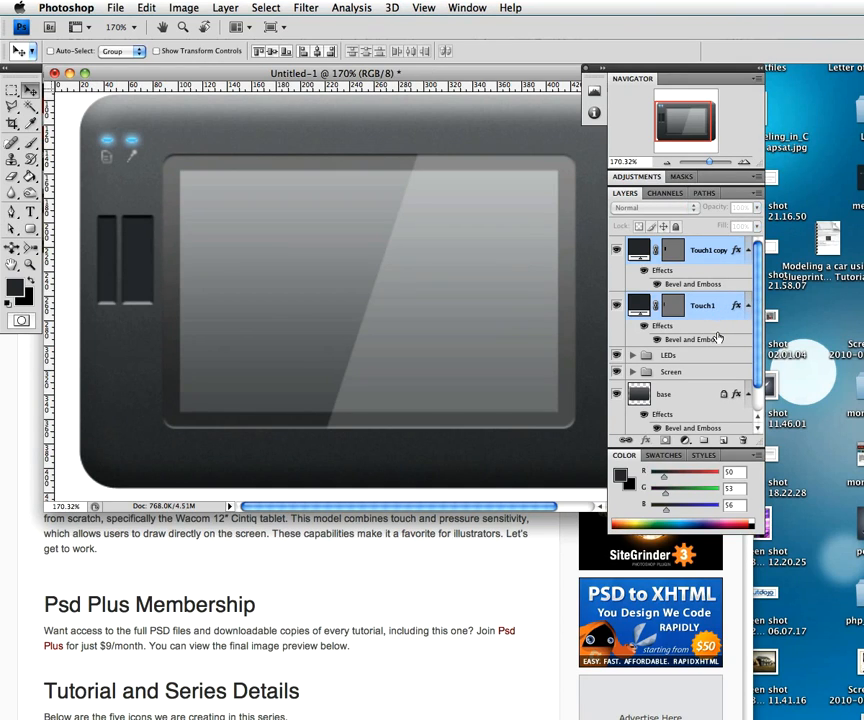
pyautogui.hotkey('shift', 'Left')
pyautogui.press('Right')
pyautogui.press('Right')
pyautogui.press('Right')
pyautogui.press('Right')
pyautogui.press('Right')
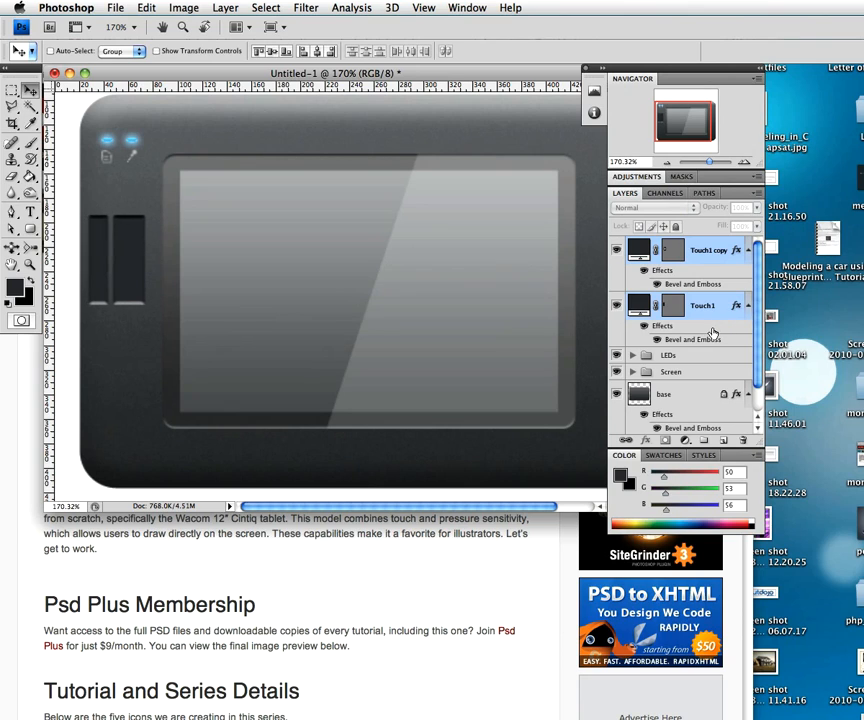
pyautogui.press('Right')
pyautogui.press('Right')
pyautogui.press('Left')
pyautogui.press('Right')
pyautogui.press('Left')
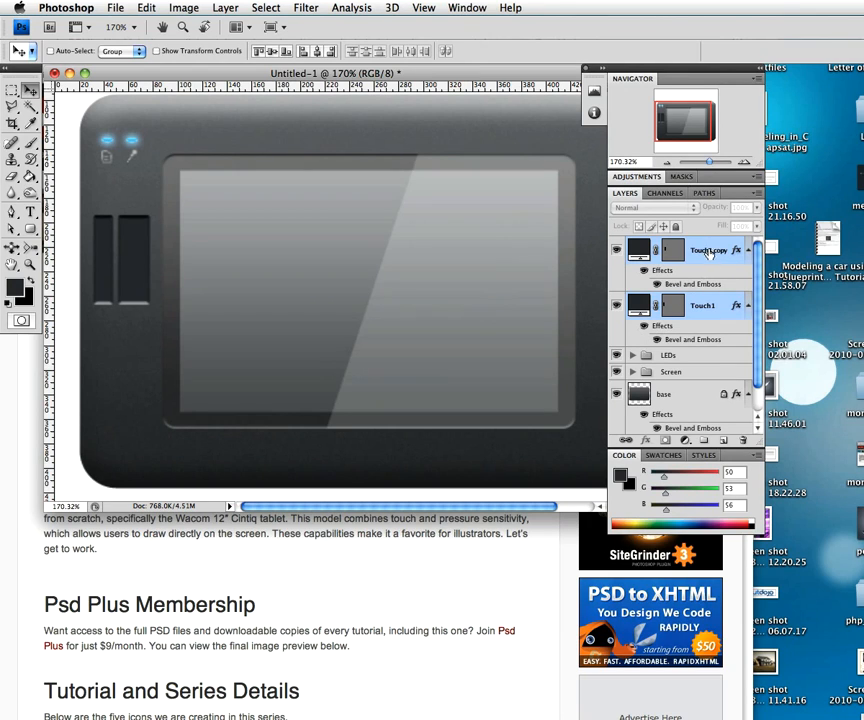
# - Rename the Touch1 copy layer button pad
pyautogui.doubleClick(706, 251)
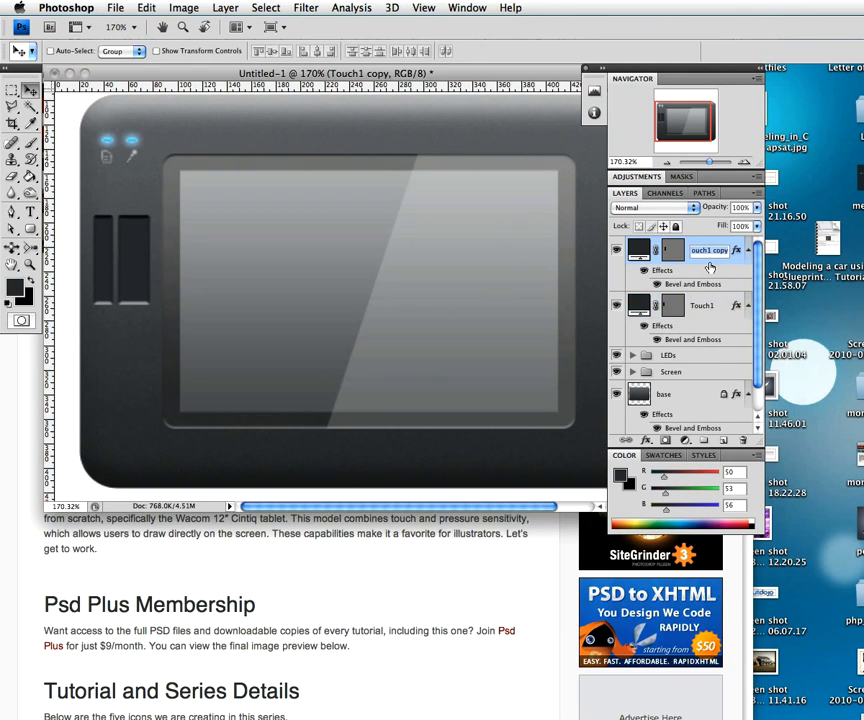
pyautogui.write('bl')
pyautogui.write('tton pad')
pyautogui.press('Return')
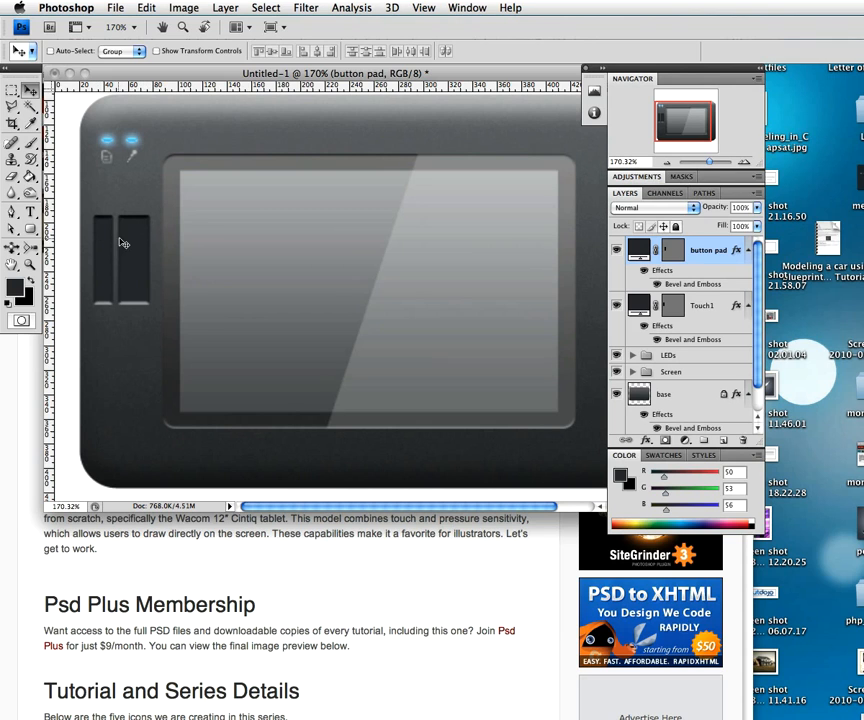
# - Set the foreground color to the gray 4b4e51
pyautogui.press('z')
pyautogui.moveTo(134, 244); pyautogui.dragTo(138, 297)
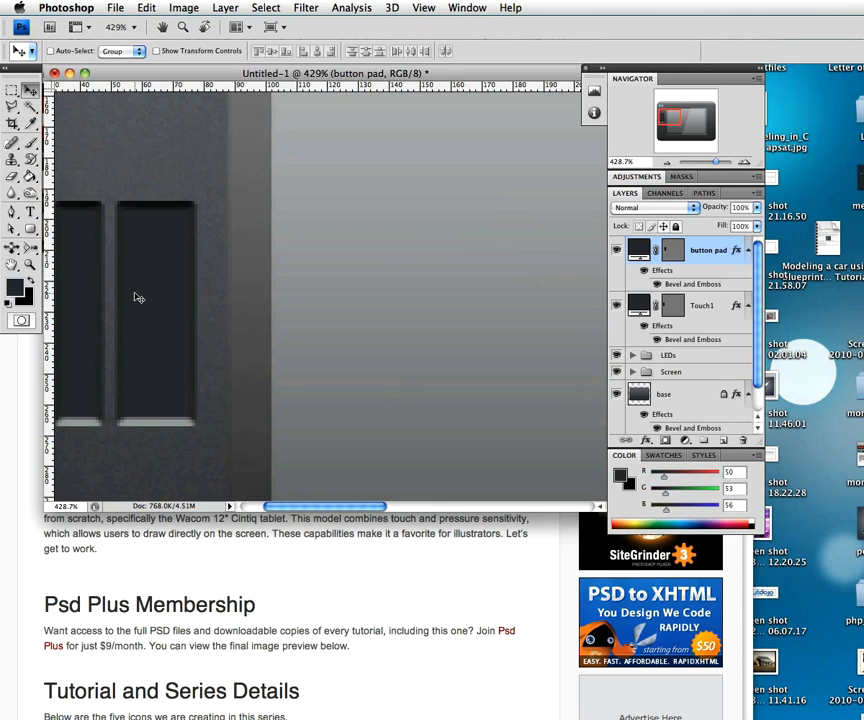
pyautogui.moveTo(282, 293); pyautogui.dragTo(320, 289)
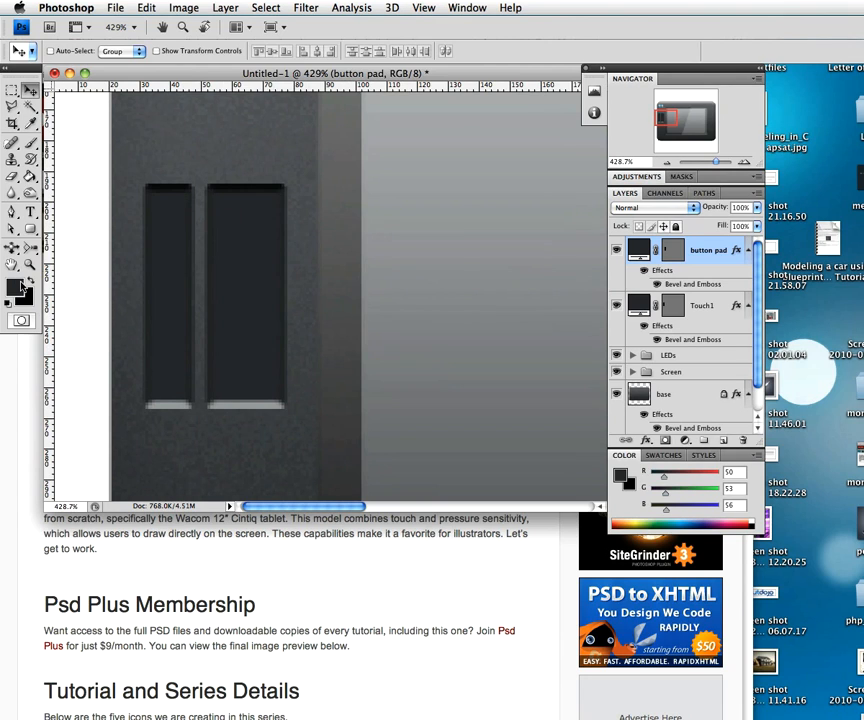
pyautogui.click(20, 288)
pyautogui.click(63, 228)
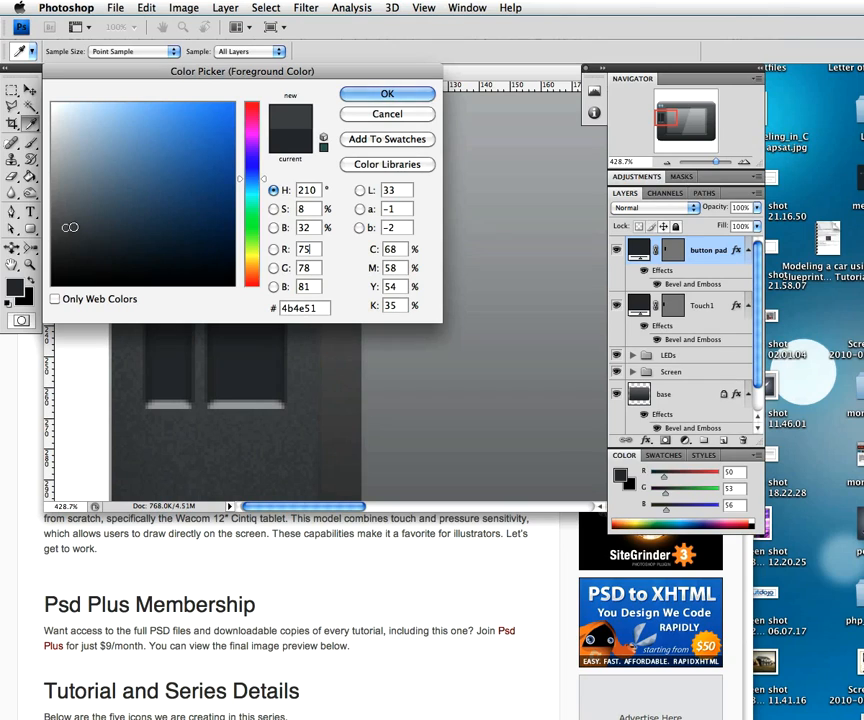
pyautogui.click(374, 95)
pyautogui.press('v')
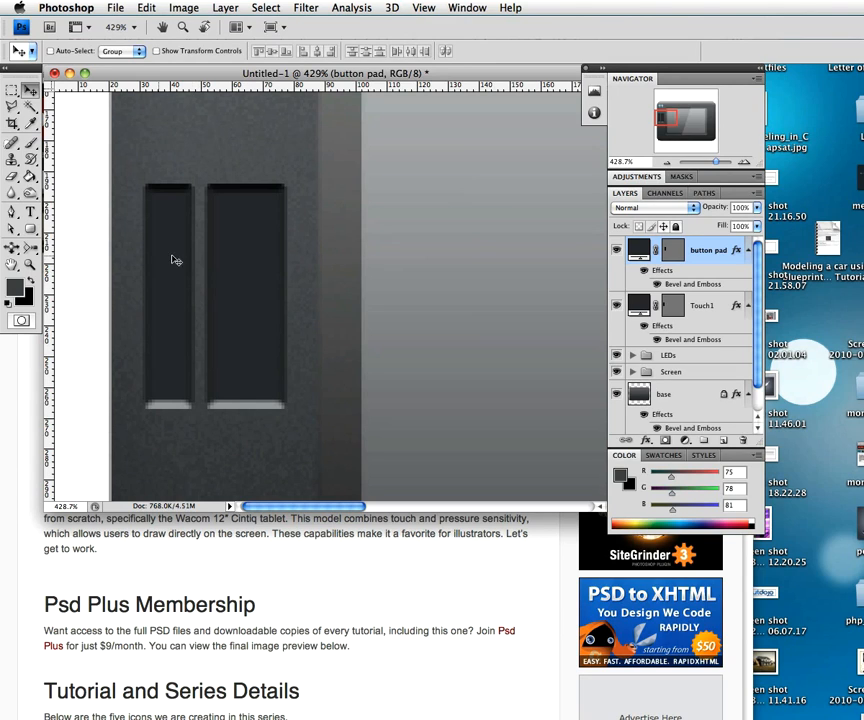
# - Draw a rectangle shape about 22 by 12 px inside the upper end of the button pad and clear its layer style
pyautogui.moveTo(33, 229); pyautogui.dragTo(80, 228)
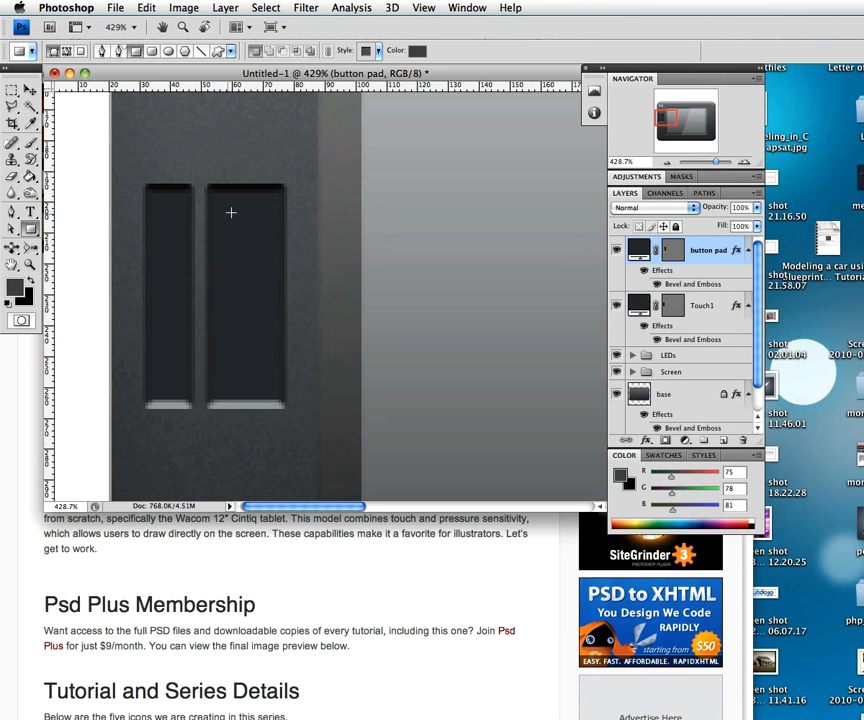
pyautogui.moveTo(213, 190); pyautogui.dragTo(280, 226)
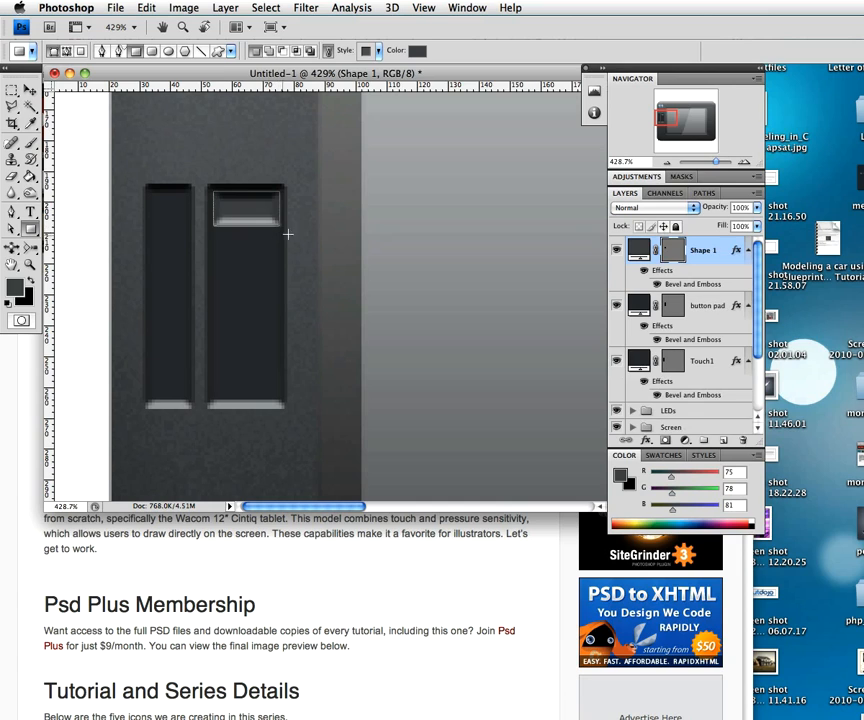
pyautogui.rightClick(715, 255)
pyautogui.click(731, 507)
pyautogui.rightClick(723, 267)
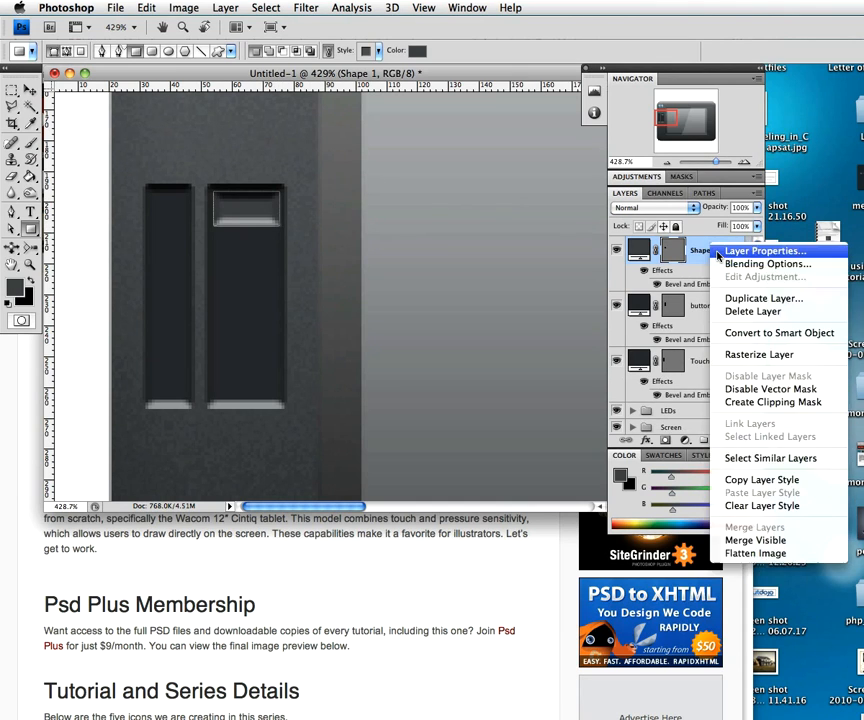
pyautogui.click(737, 507)
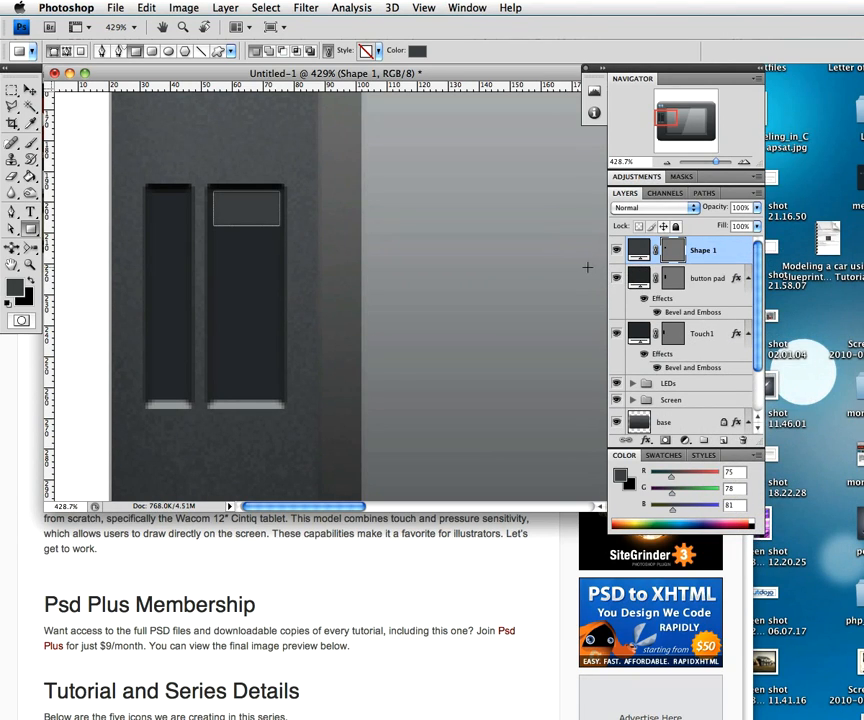
# - Add an Outer Glow to the Shape 1 layer with Multiply blend mode and 100% opacity
pyautogui.doubleClick(733, 251)
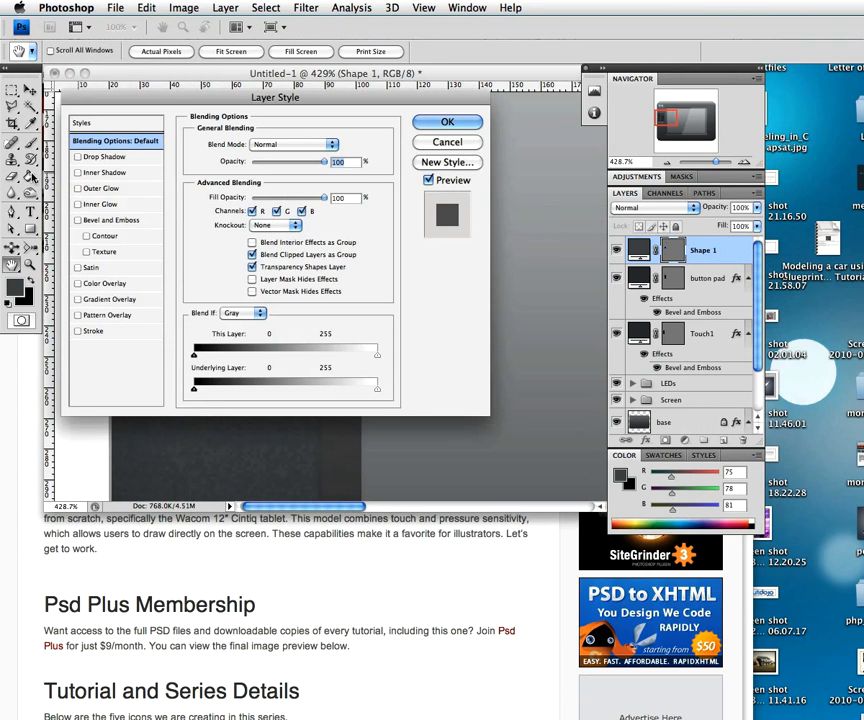
pyautogui.click(112, 190)
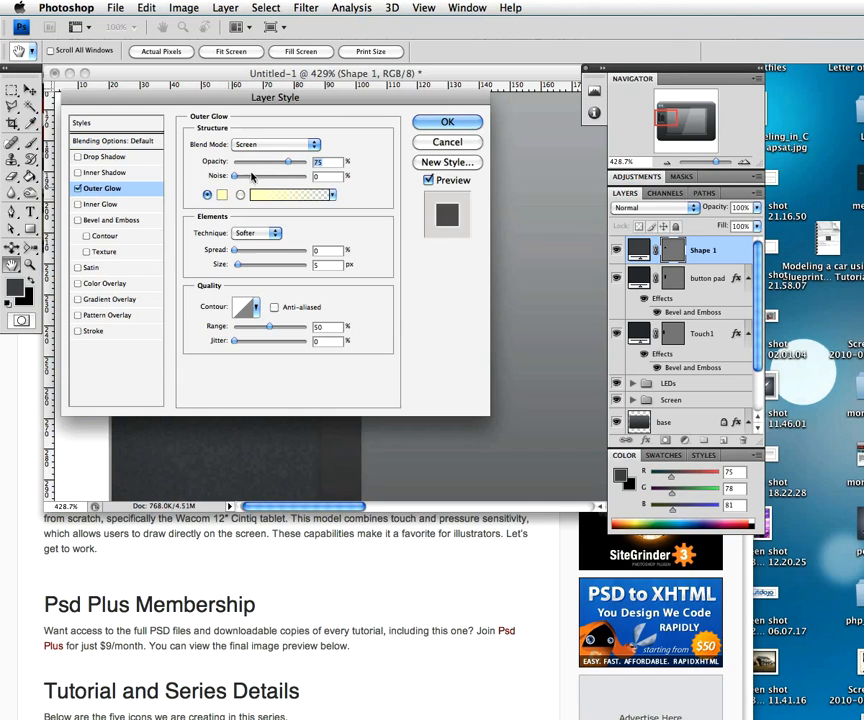
pyautogui.click(278, 144)
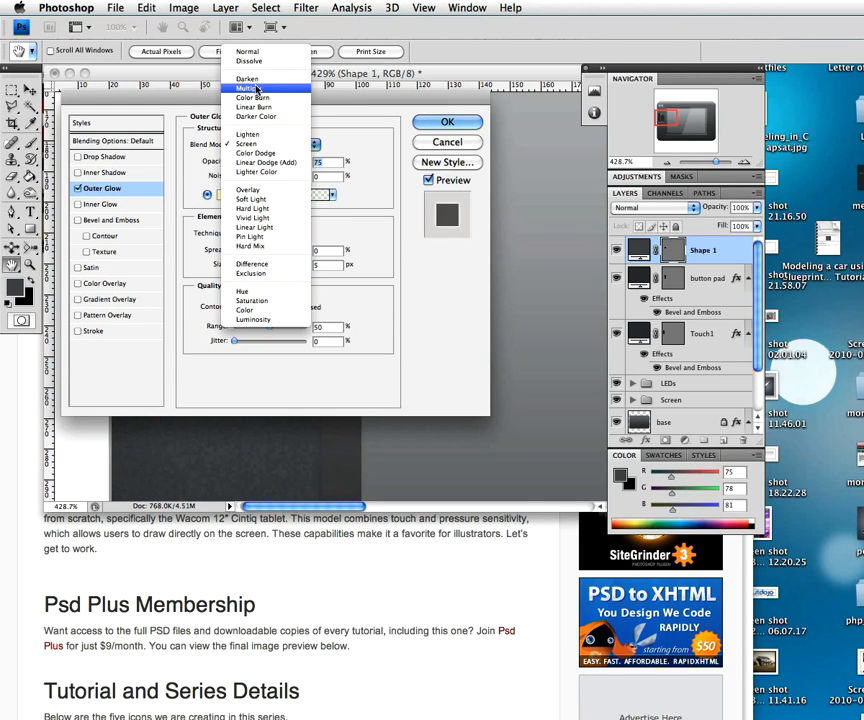
pyautogui.click(262, 88)
pyautogui.write('100')
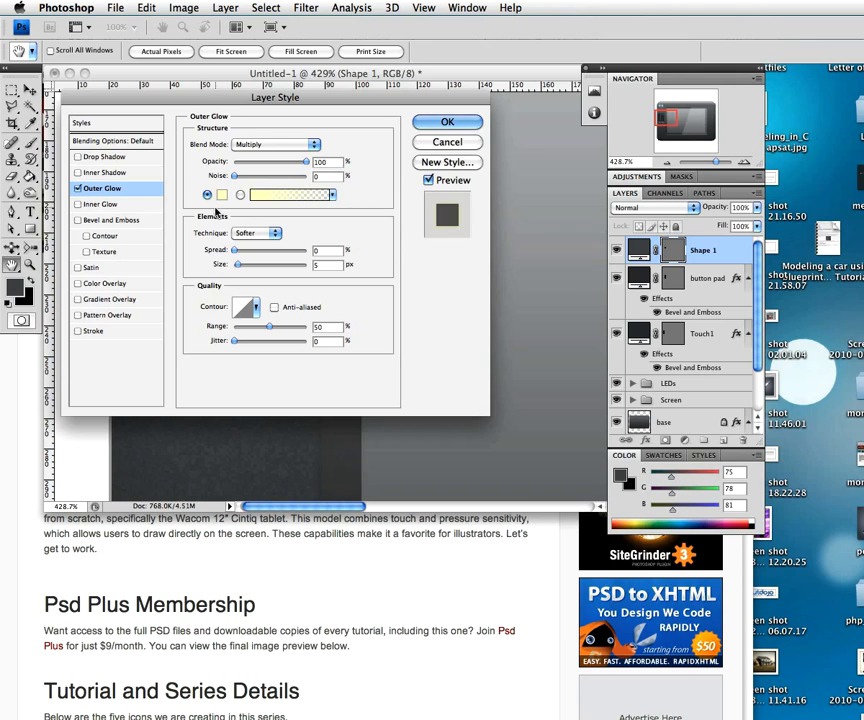
# - Set the Outer Glow's color to dark gray and its size to 3 px, and apply the layer style
pyautogui.click(222, 194)
pyautogui.click(17, 188)
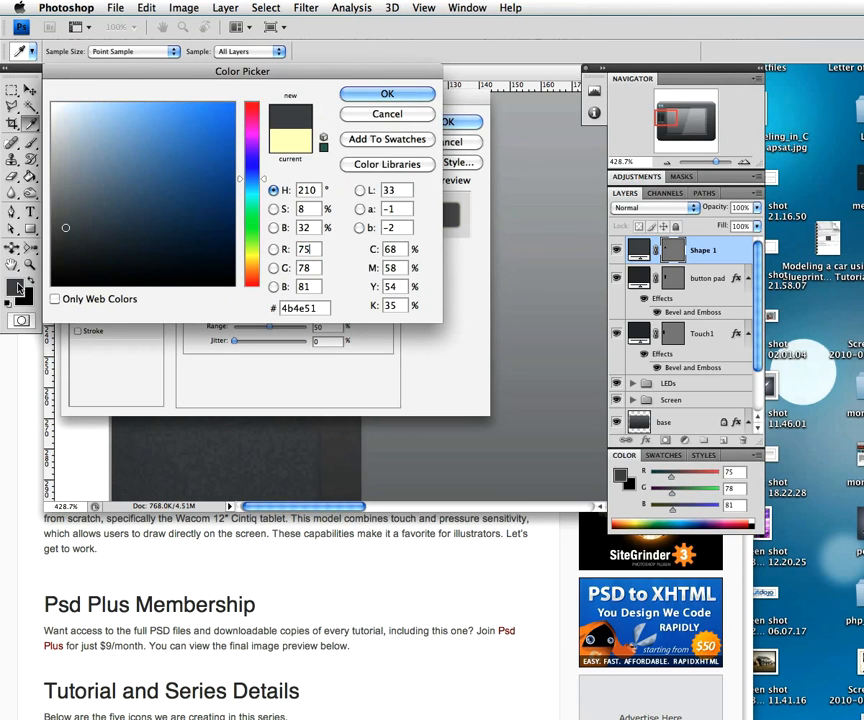
pyautogui.click(64, 240)
pyautogui.press('Return')
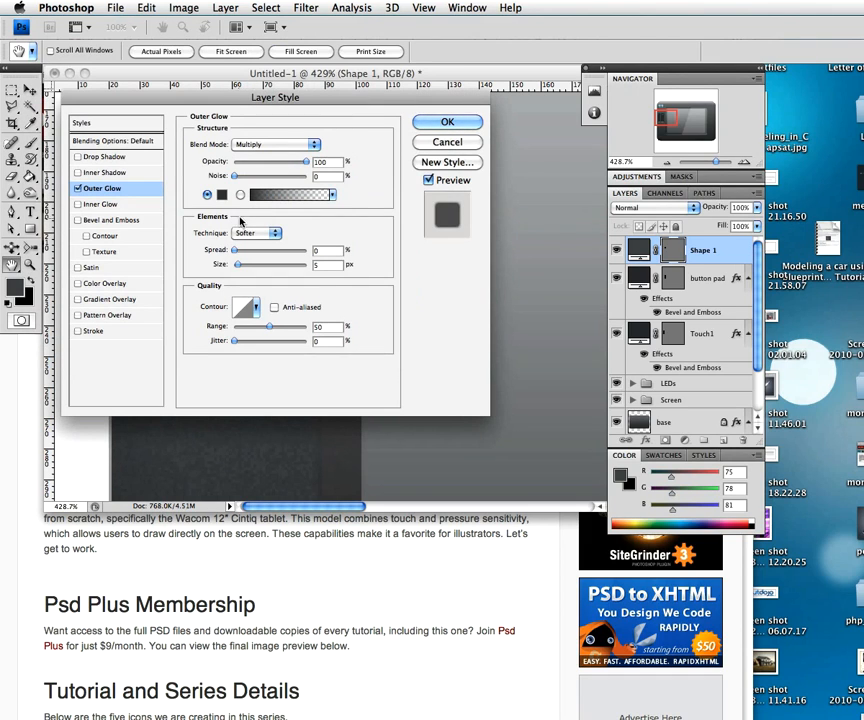
pyautogui.write('3')
pyautogui.click(446, 122)
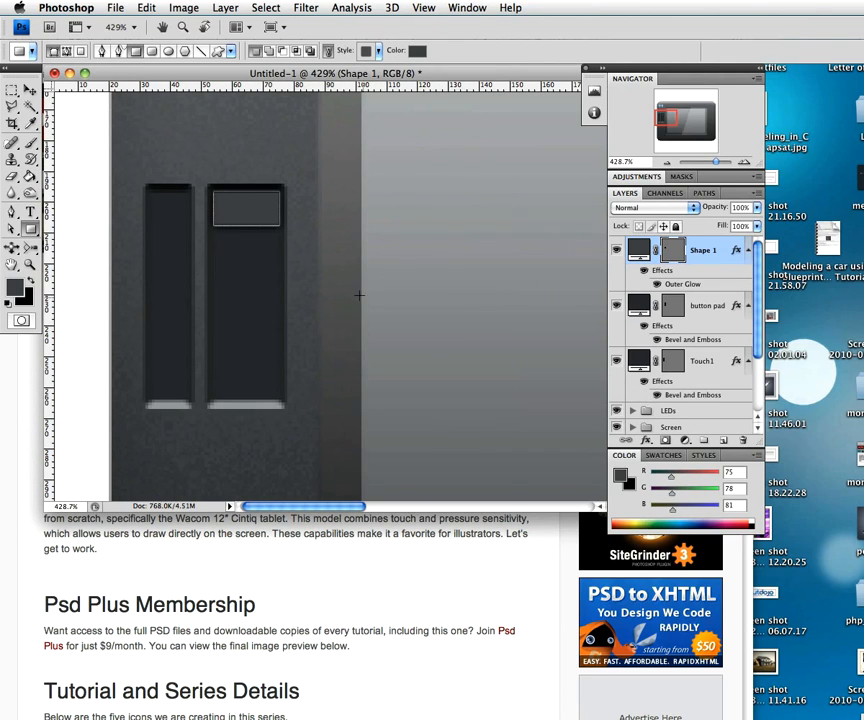
pyautogui.click(707, 304)
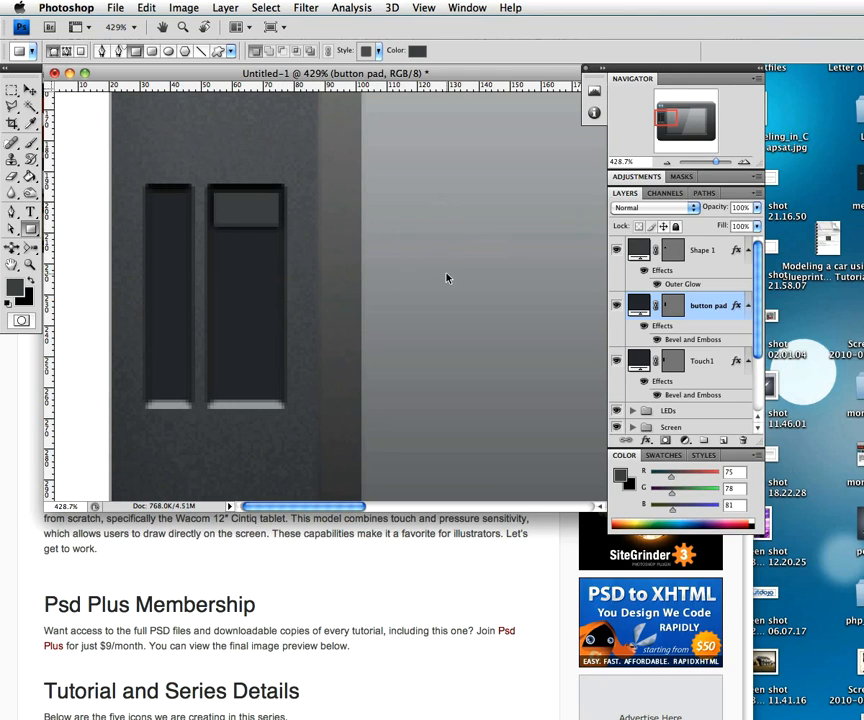
pyautogui.press('super+j')
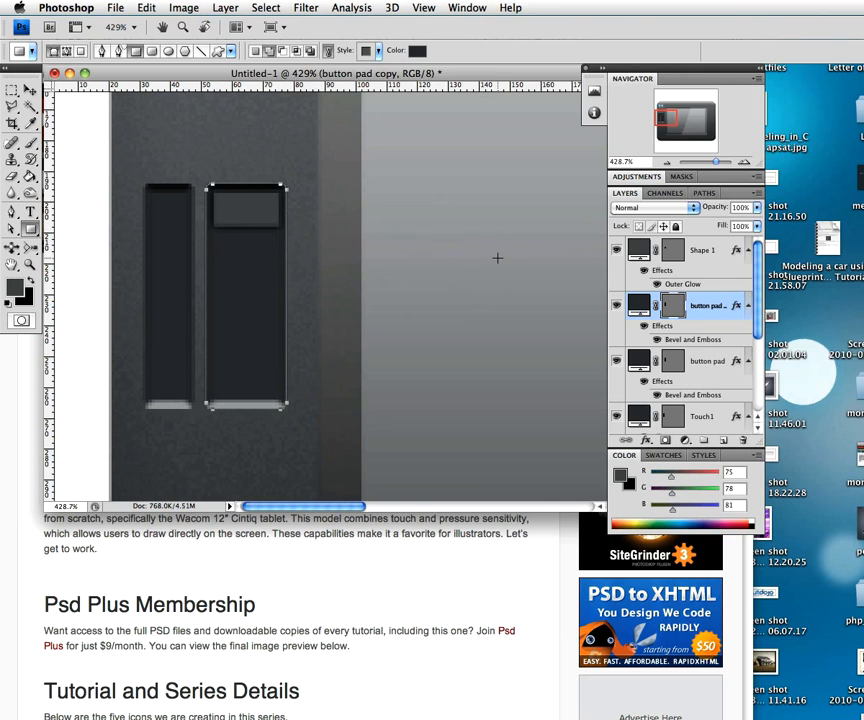
pyautogui.press('super+z')
# - Duplicate the Shape 1 button and move the copy straight down to the lower end of the button pad
pyautogui.click(724, 253)
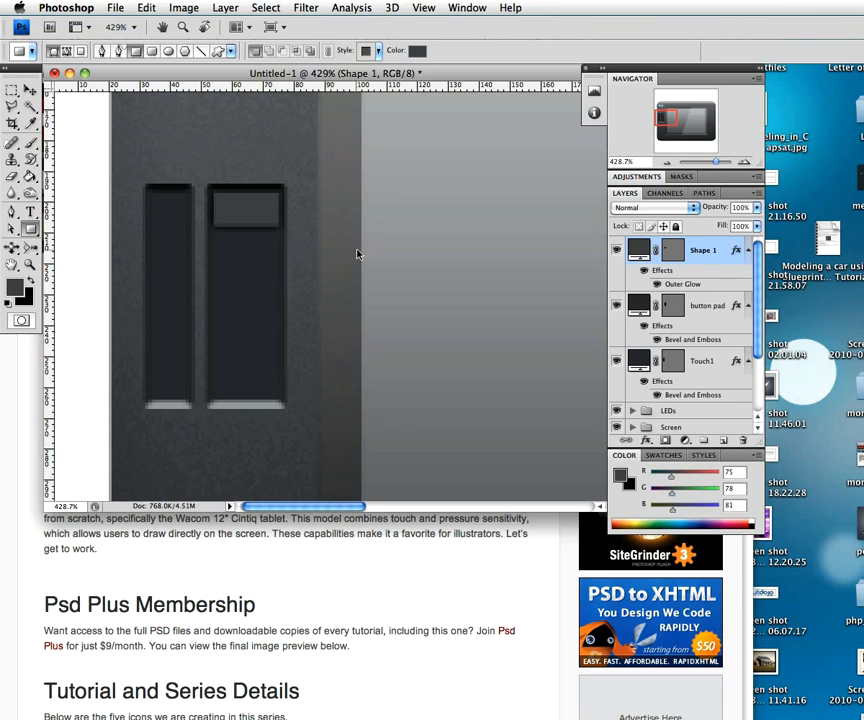
pyautogui.press('super+j')
pyautogui.press('v')
pyautogui.press('Down')
pyautogui.press('Down')
pyautogui.press('Down')
pyautogui.press('Down')
pyautogui.moveTo(268, 335); pyautogui.dragTo(275, 447)
pyautogui.press('Down')
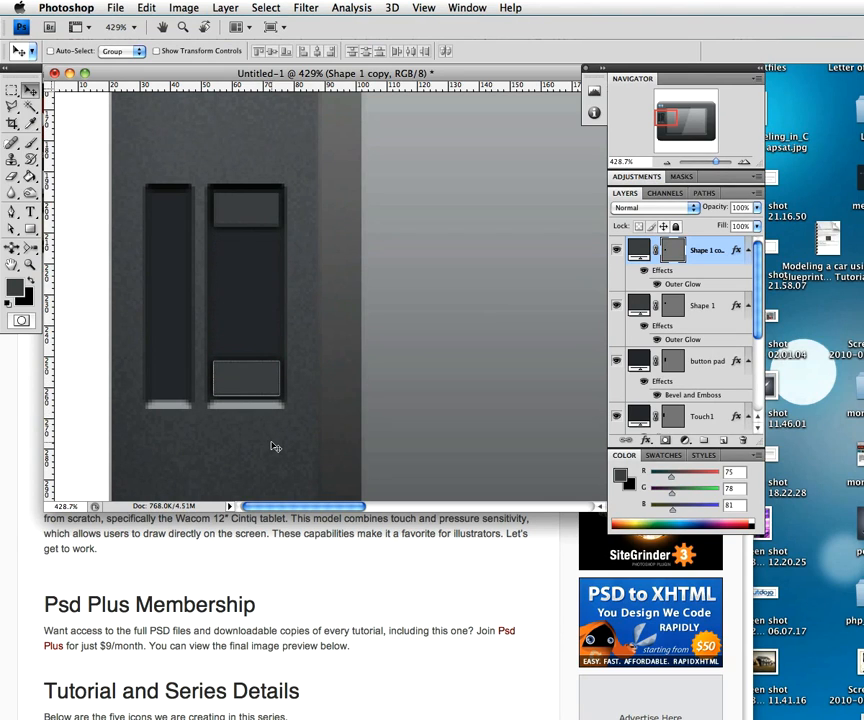
pyautogui.press('Down')
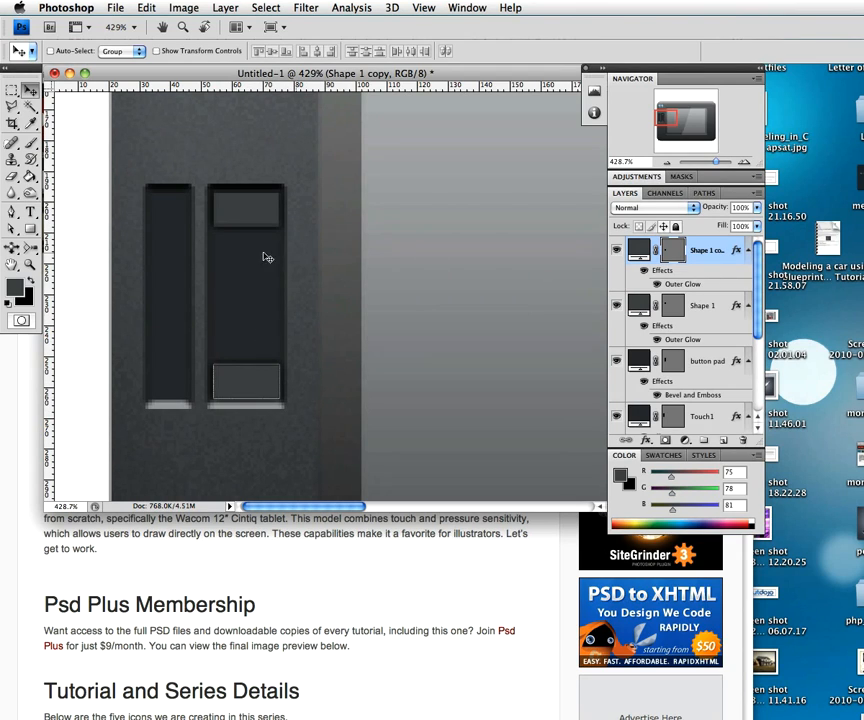
# - Duplicate the lower button and move the new copy up until it sits directly above it
pyautogui.press('u')
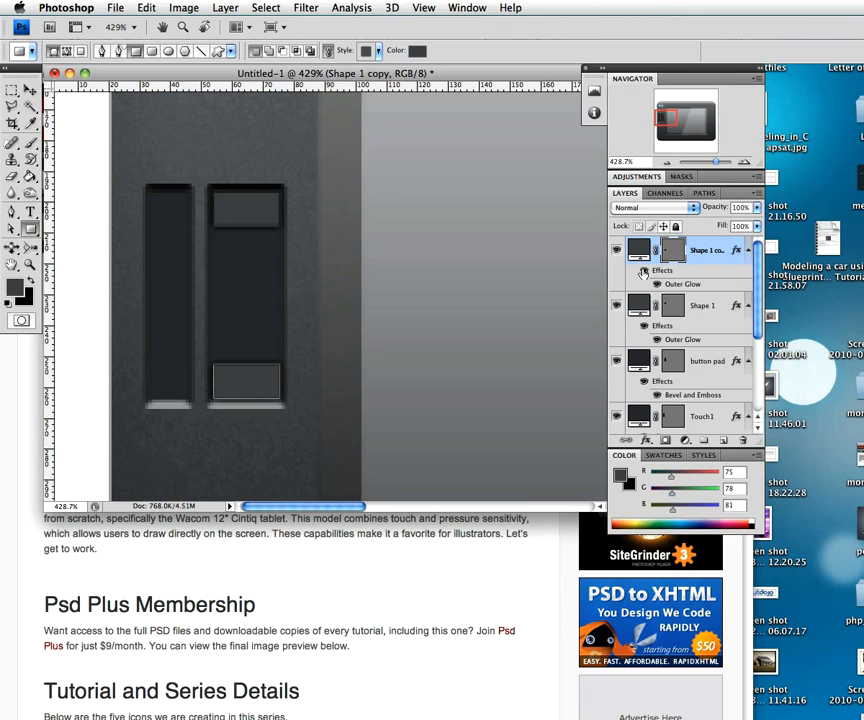
pyautogui.hotkey('ctrl', 'j')
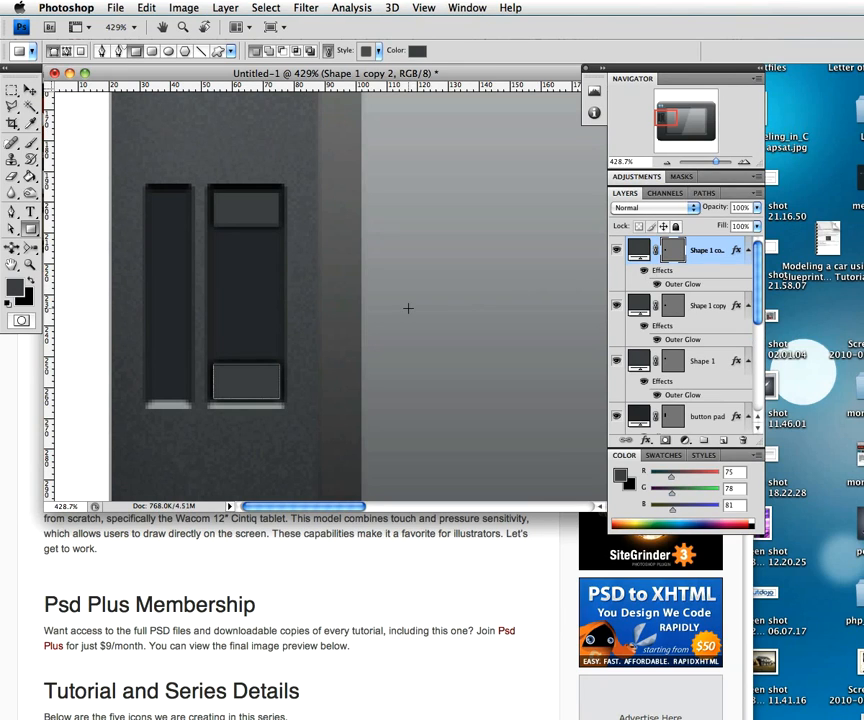
pyautogui.press('v')
pyautogui.press('Up')
pyautogui.press('Up')
pyautogui.press('Up')
pyautogui.press('Up')
pyautogui.press('Up')
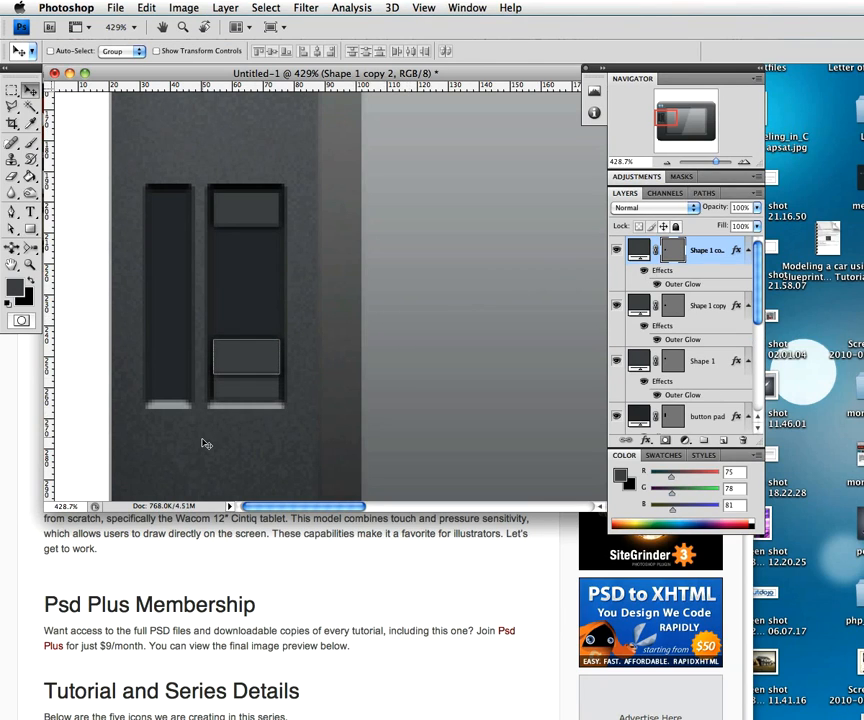
pyautogui.press('Up')
pyautogui.press('Up')
pyautogui.press('Up')
pyautogui.press('Up')
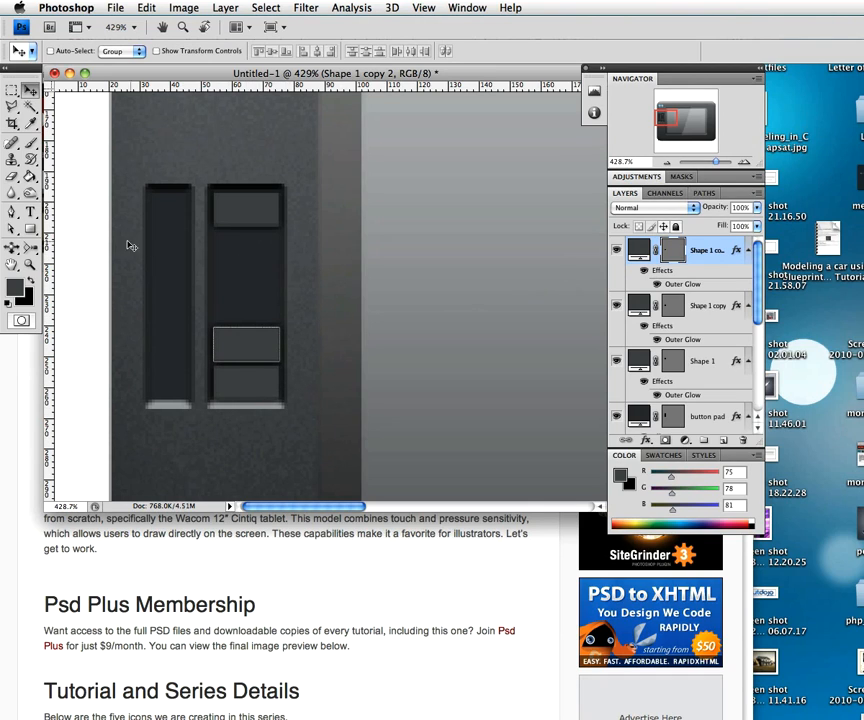
# - Narrow the newest button copy to about 9 px wide by moving its right-side anchor points inward
pyautogui.click(13, 230)
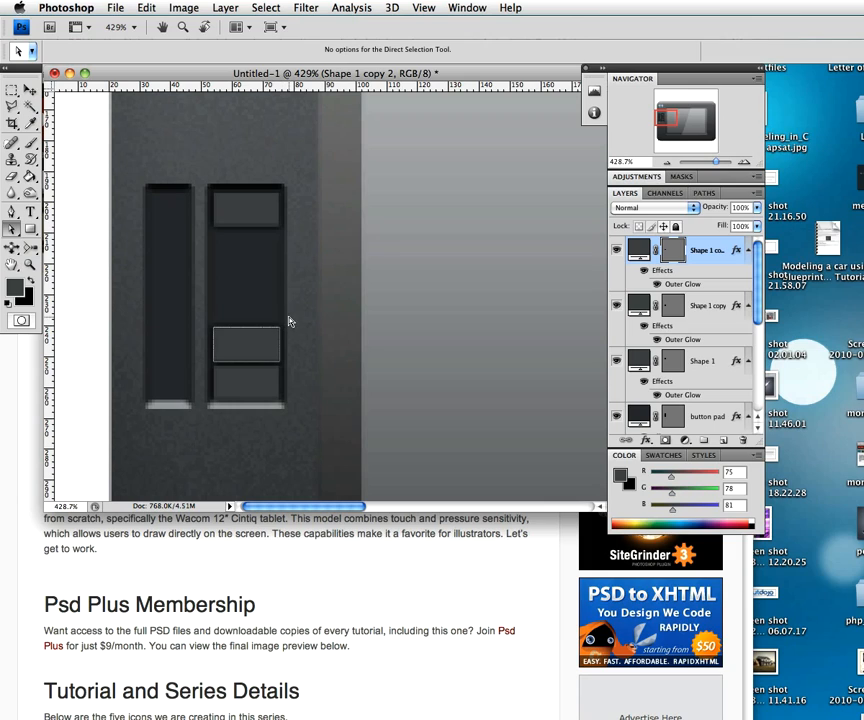
pyautogui.click(279, 364)
pyautogui.moveTo(281, 365); pyautogui.dragTo(239, 358)
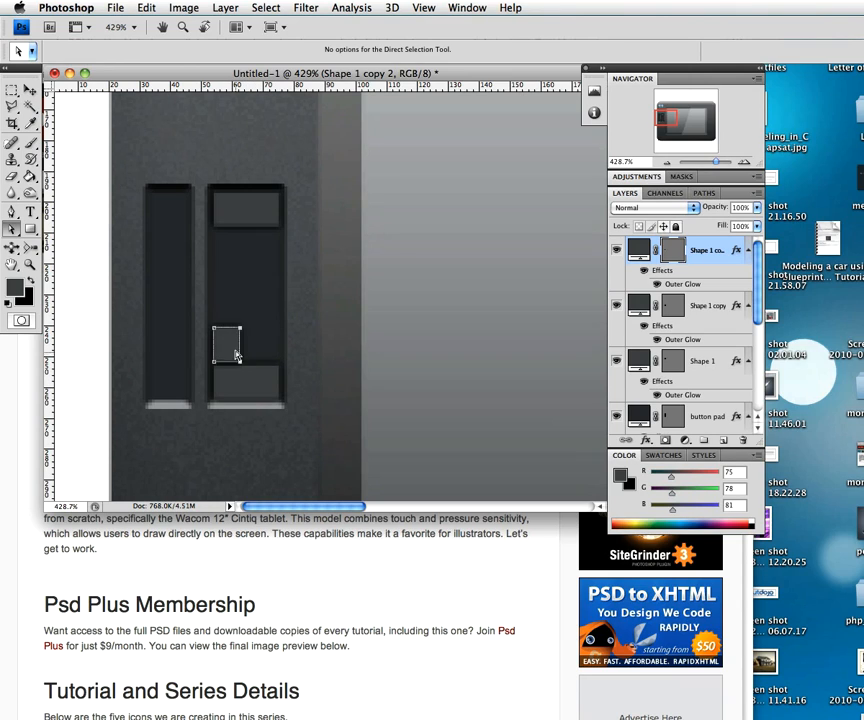
pyautogui.click(254, 314)
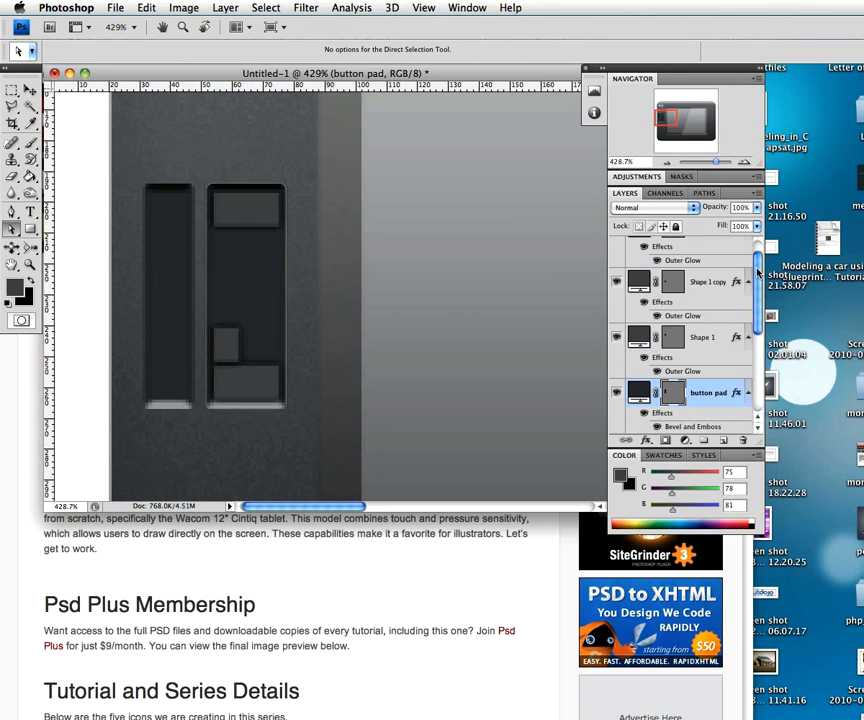
# - Stretch the narrow button of Shape 1 copy 2 upward by its upper anchor points until it ends just below the top button
pyautogui.scroll(2, 757, 272)
pyautogui.click(668, 251)
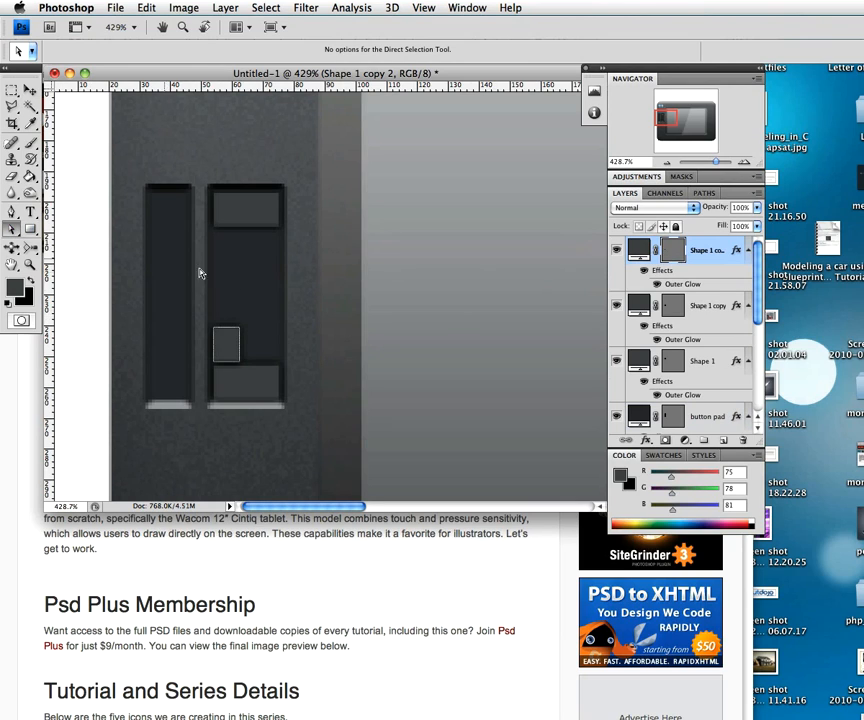
pyautogui.moveTo(205, 336); pyautogui.dragTo(241, 234)
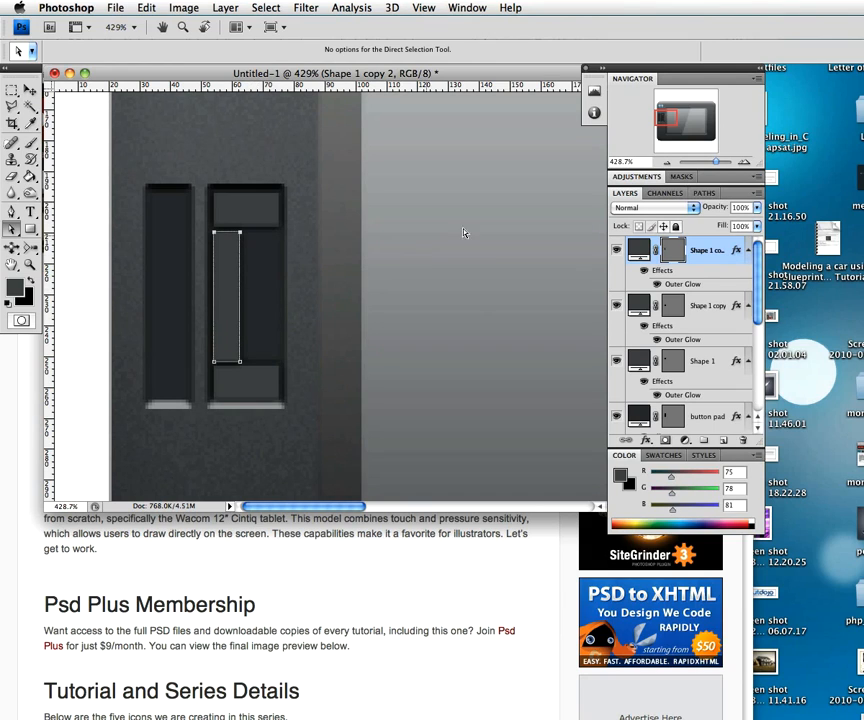
pyautogui.click(735, 302)
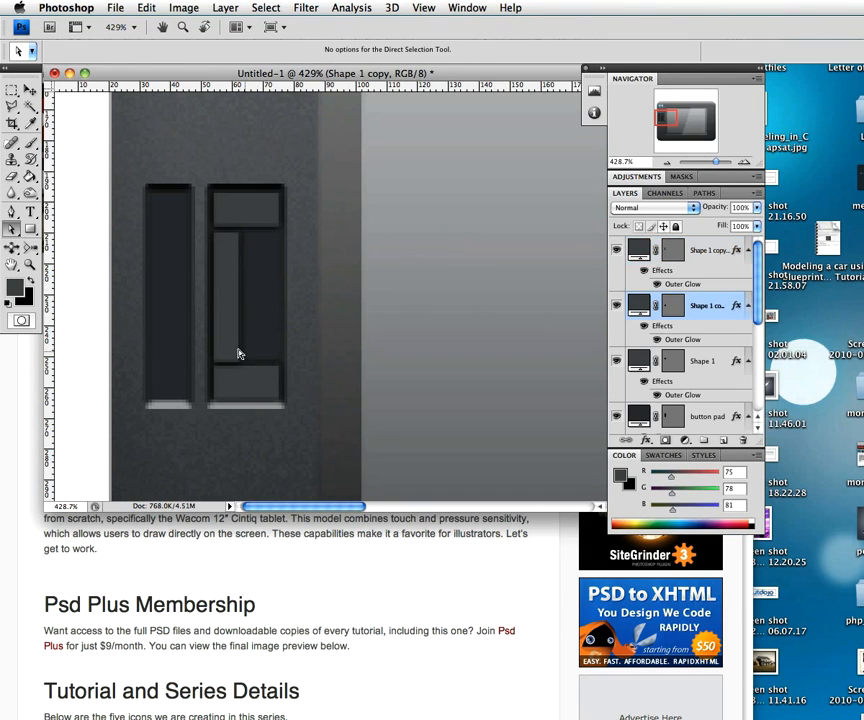
# - Duplicate the wide button at the lower end of the pad, layer Shape 1 copy
pyautogui.click(689, 273)
pyautogui.press('v')
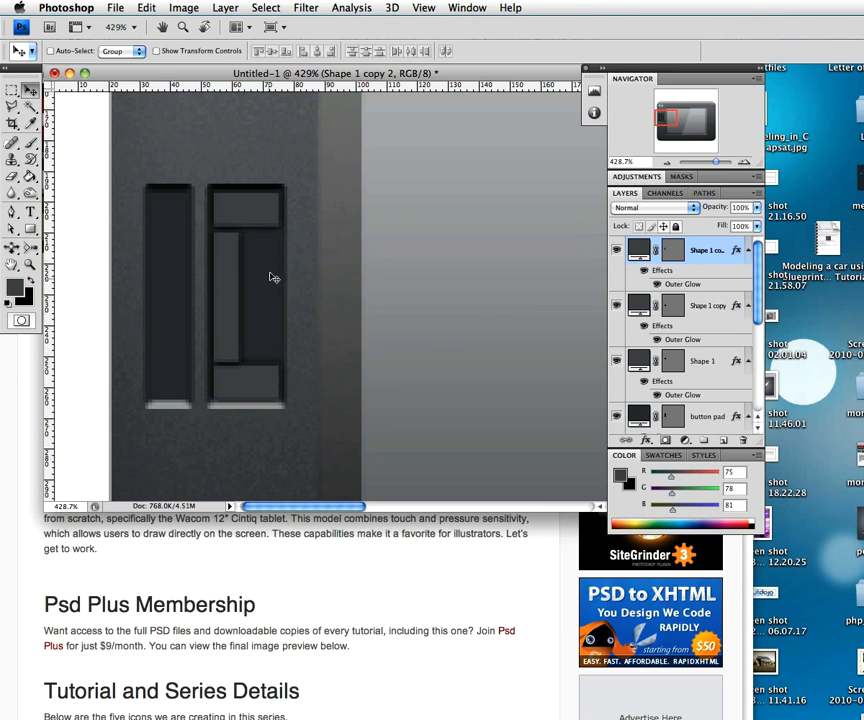
pyautogui.click(712, 314)
pyautogui.press('super+j')
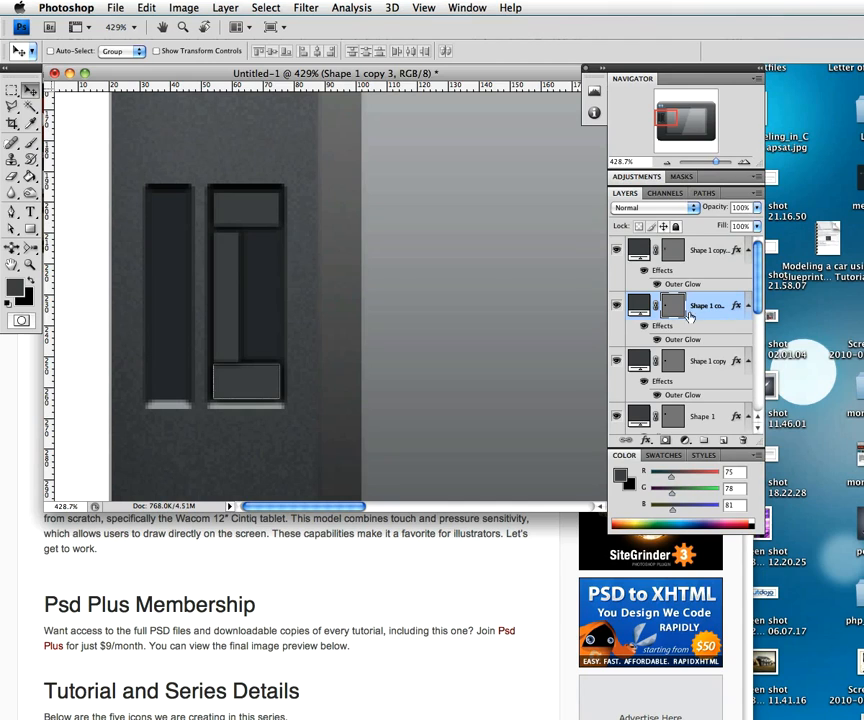
# - Free-transform the duplicated button and flip it vertically, keeping its horizontal orientation
pyautogui.press('super+t')
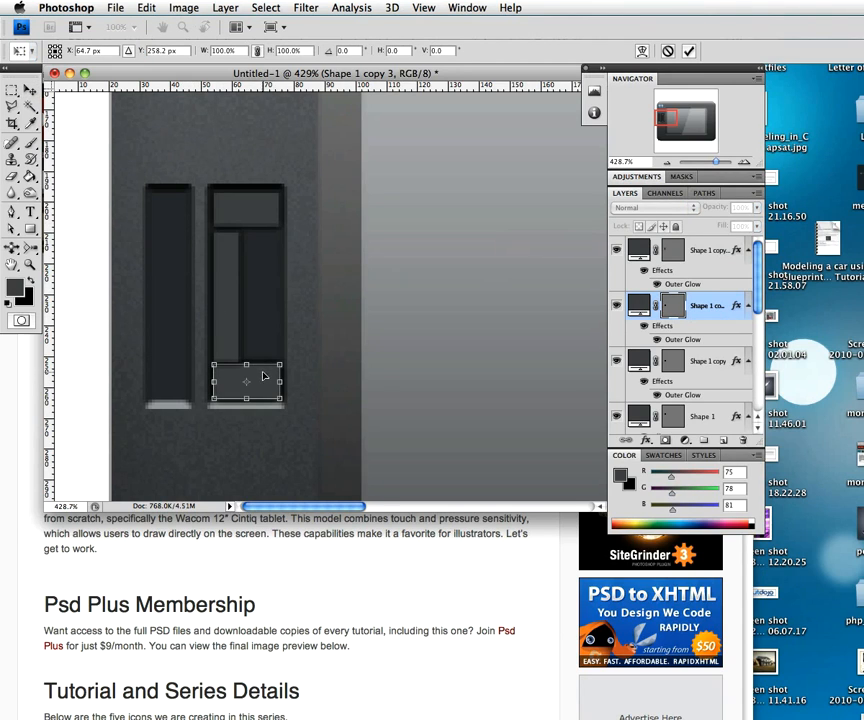
pyautogui.rightClick(263, 376)
pyautogui.click(299, 487)
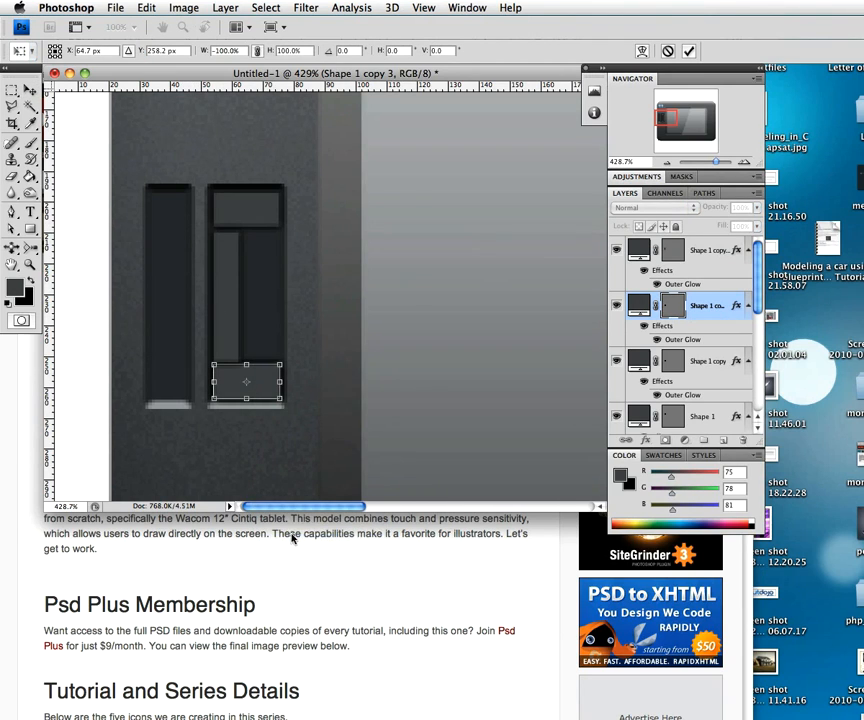
pyautogui.rightClick(277, 394)
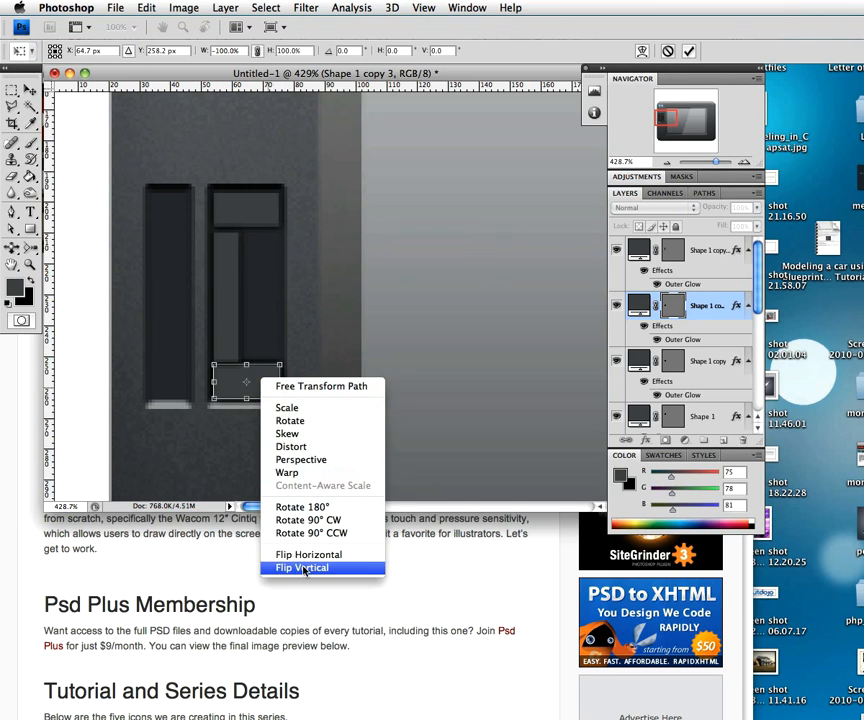
pyautogui.click(301, 512)
pyautogui.rightClick(258, 376)
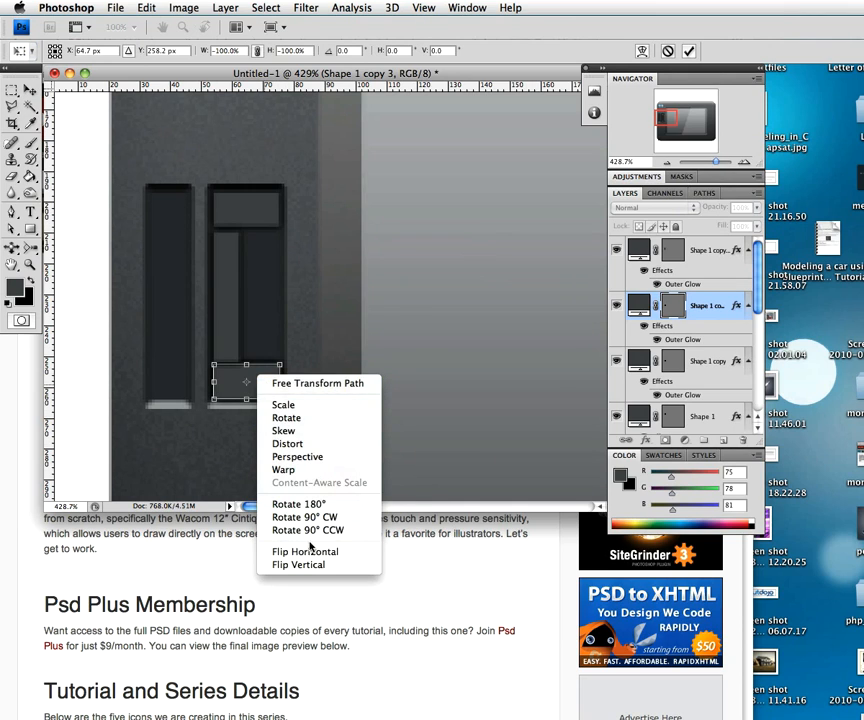
pyautogui.click(306, 551)
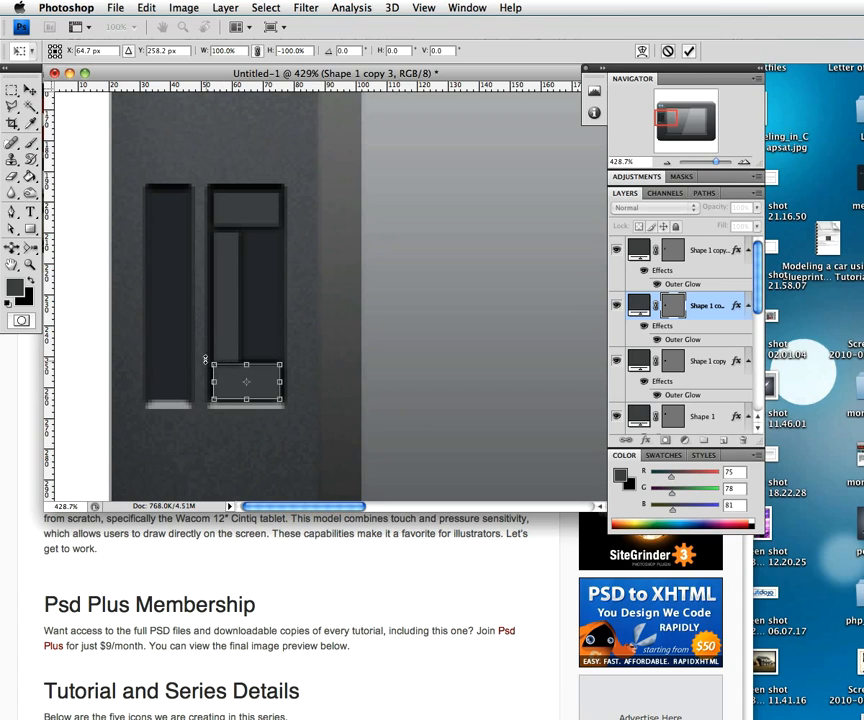
# - Rotate the duplicated button to -90° and move it beside the tall narrow button, just under the top button
pyautogui.moveTo(210, 348); pyautogui.dragTo(325, 304)
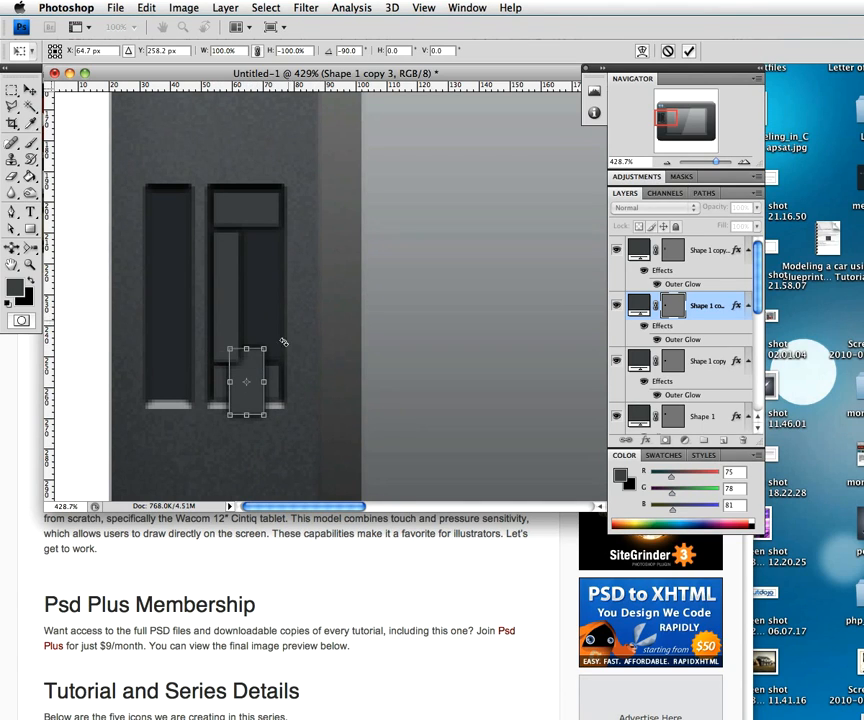
pyautogui.moveTo(259, 373); pyautogui.dragTo(273, 272)
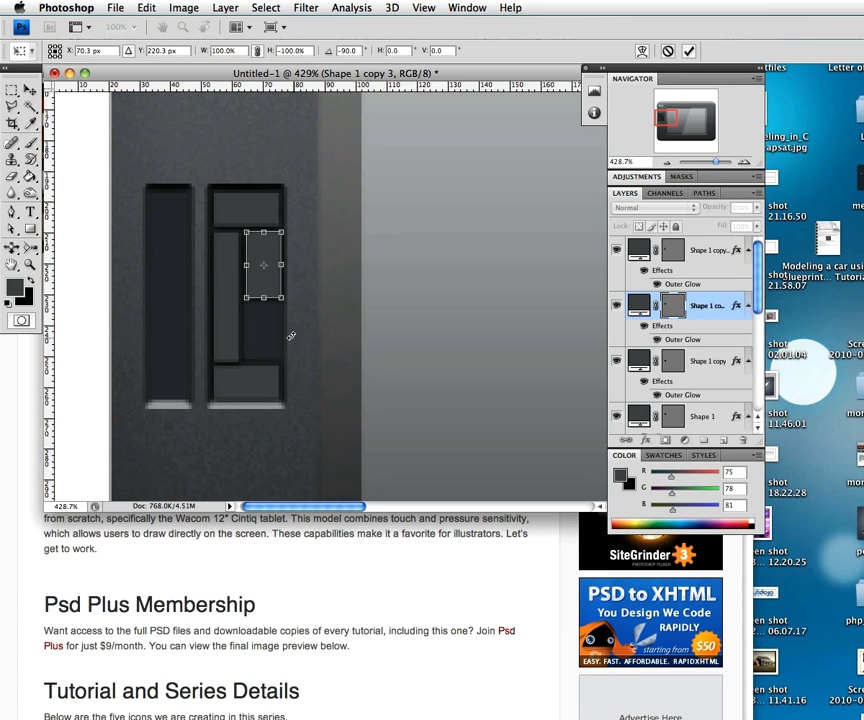
pyautogui.press('Return')
# - Shorten the rotated button, Shape 1 copy 3, to about 89.7% of its height
pyautogui.click(705, 261)
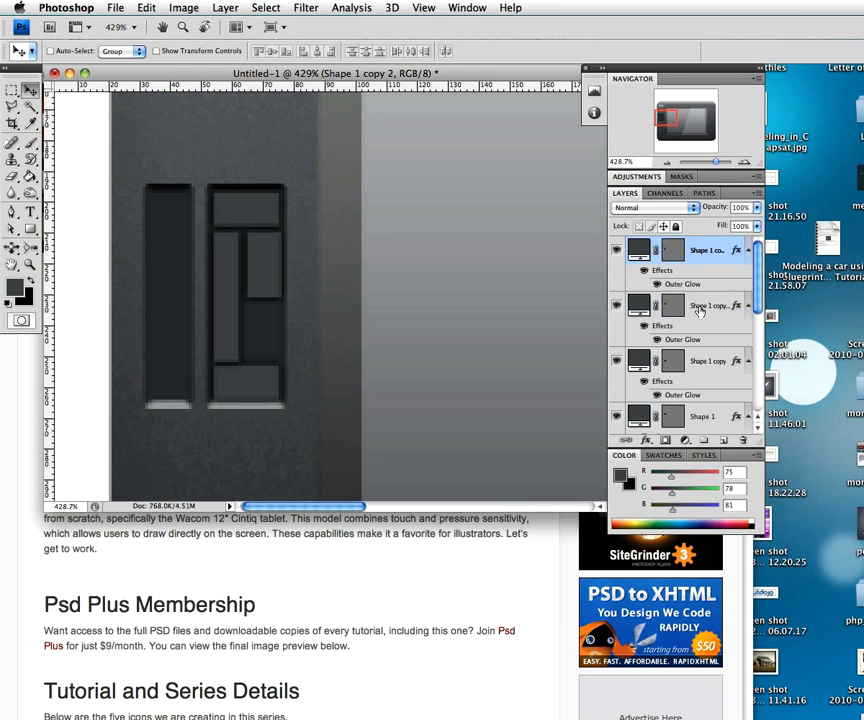
pyautogui.click(710, 306)
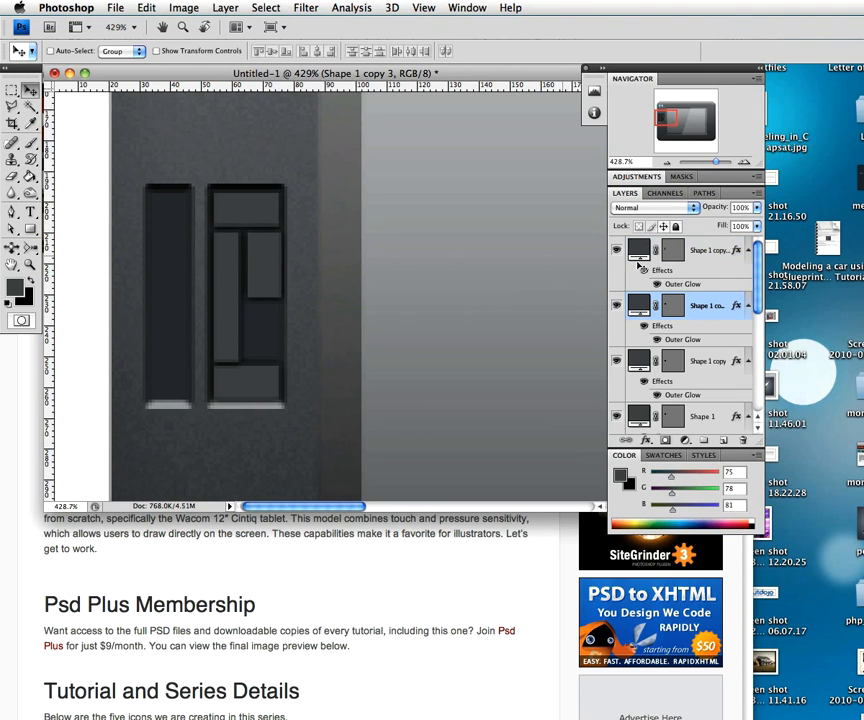
pyautogui.hotkey('ctrl', 't')
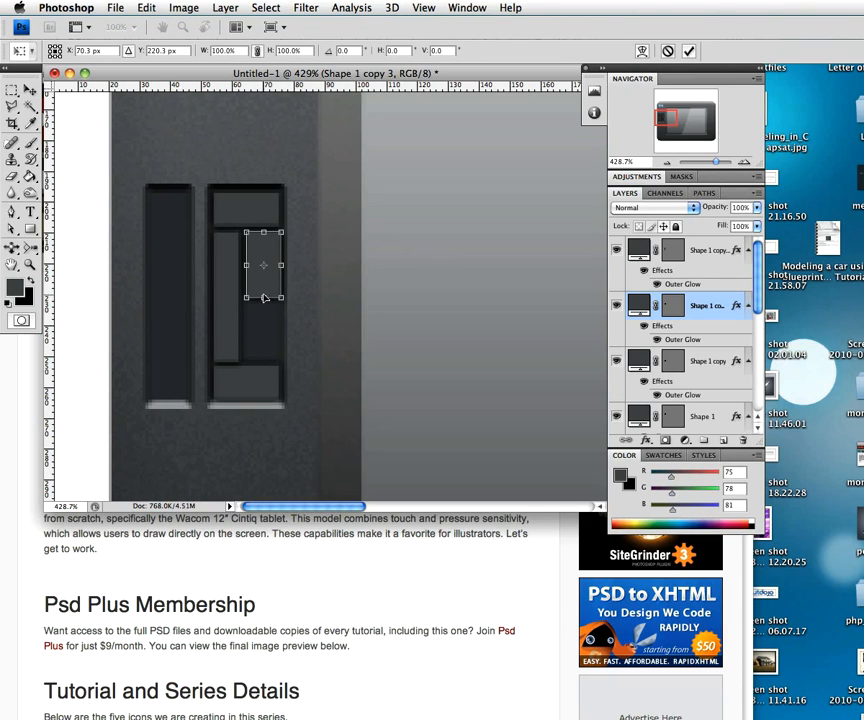
pyautogui.moveTo(264, 295); pyautogui.dragTo(263, 290)
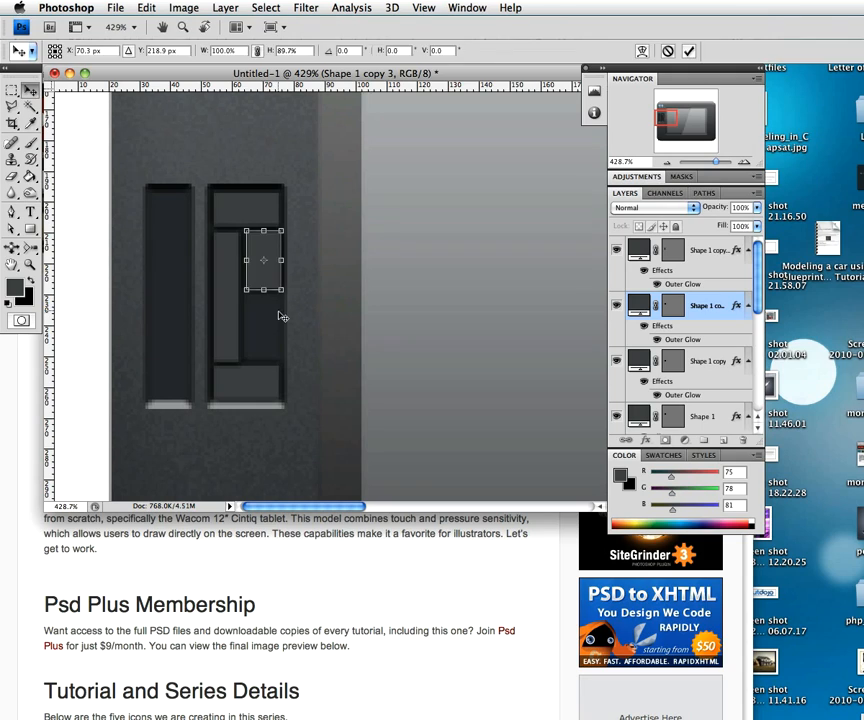
pyautogui.press('Return')
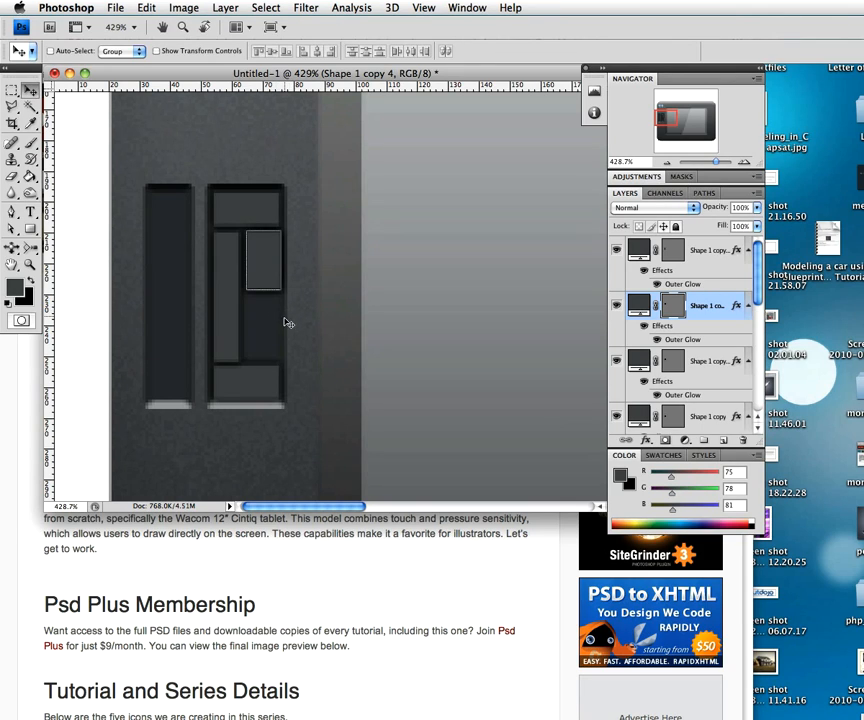
# - Duplicate the shortened button and nudge the copy 21 px straight down into the free space beneath it
pyautogui.hotkey('shift', 'Down')
pyautogui.hotkey('shift', 'Down')
pyautogui.press('Down')
pyautogui.click(672, 361)
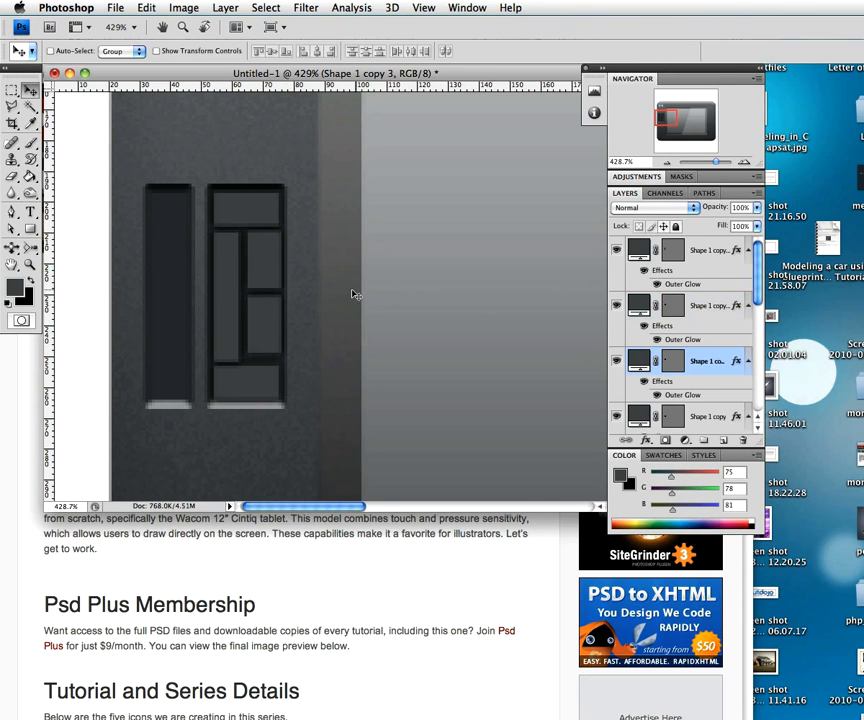
# - Open the fill color of the tall narrow button, Shape 1 copy 2, with the whole tablet visible at 100%
pyautogui.press('z')
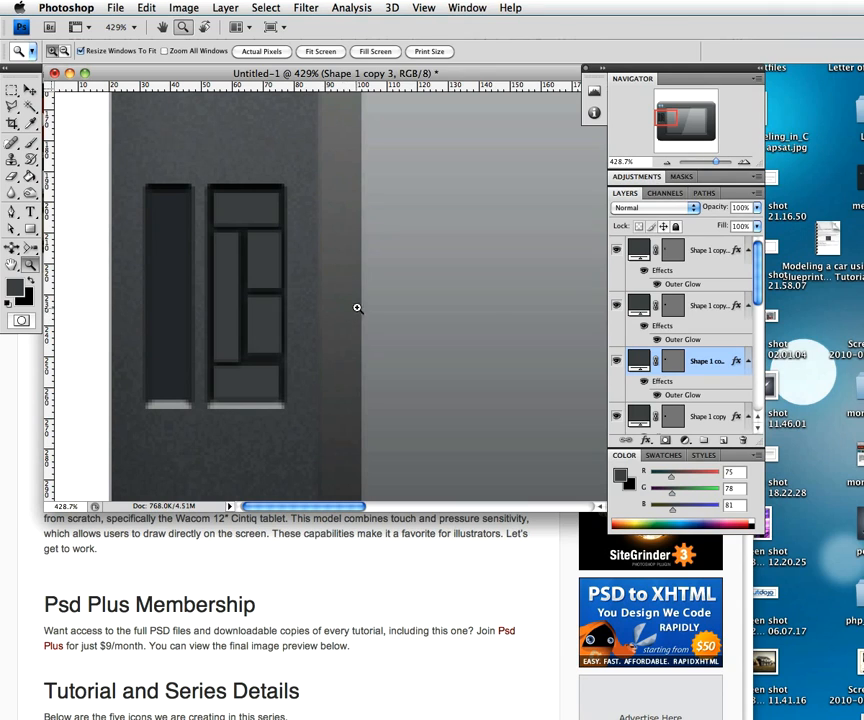
pyautogui.keyDown('alt'); pyautogui.click(334, 298); pyautogui.keyUp('alt')
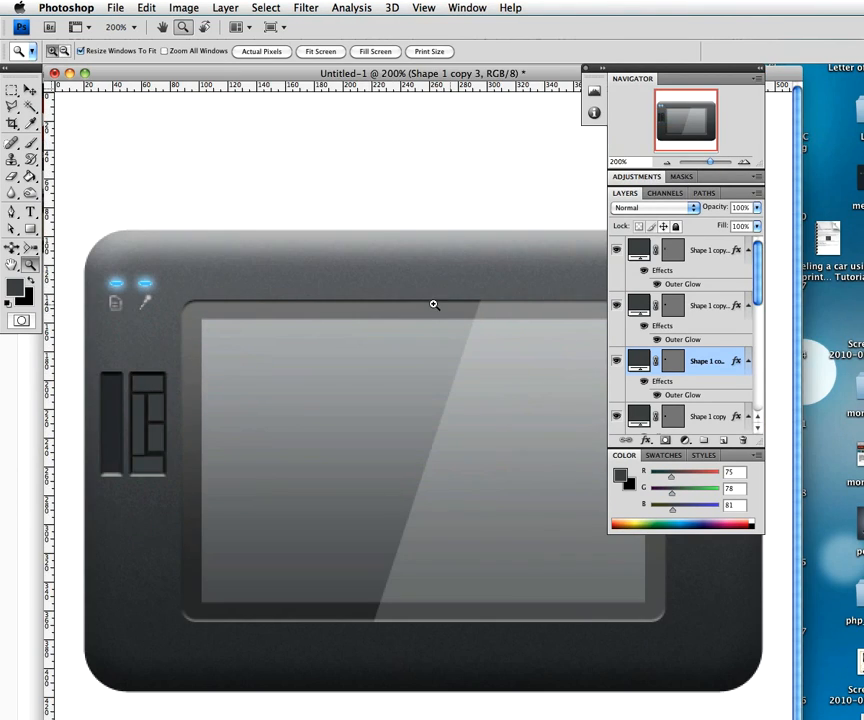
pyautogui.keyDown('alt'); pyautogui.click(445, 390); pyautogui.keyUp('alt')
pyautogui.moveTo(430, 467); pyautogui.dragTo(600, 530)
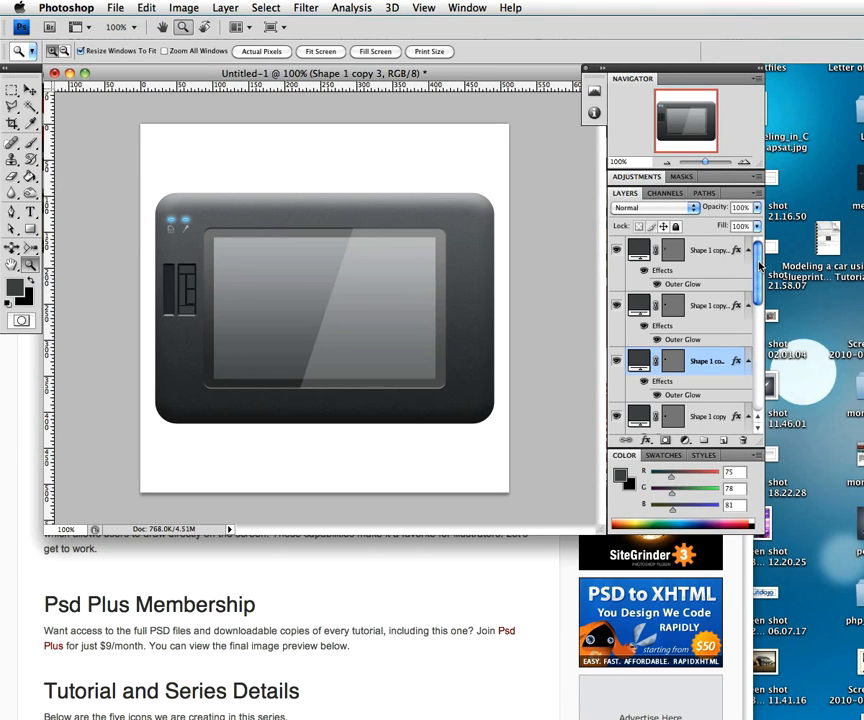
pyautogui.doubleClick(638, 252)
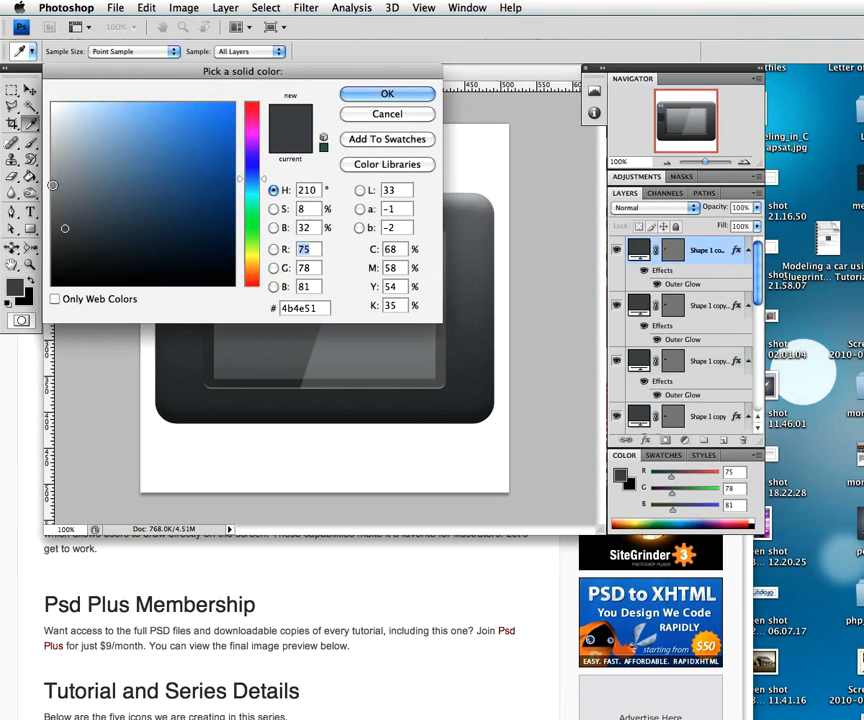
pyautogui.moveTo(153, 72); pyautogui.dragTo(535, 75)
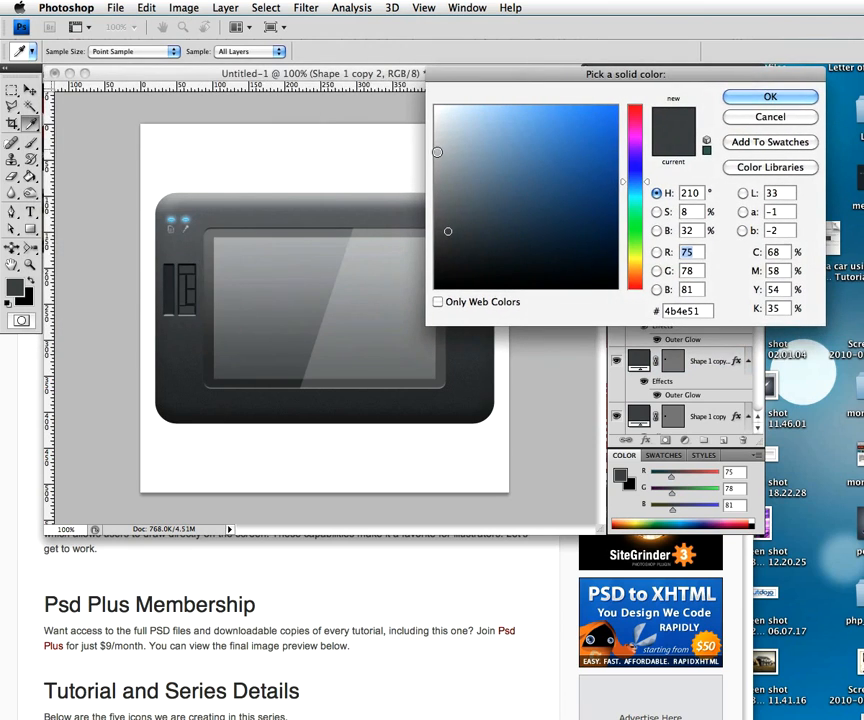
# - Try several blue and gray shades as the tall narrow button's fill color
pyautogui.click(599, 140)
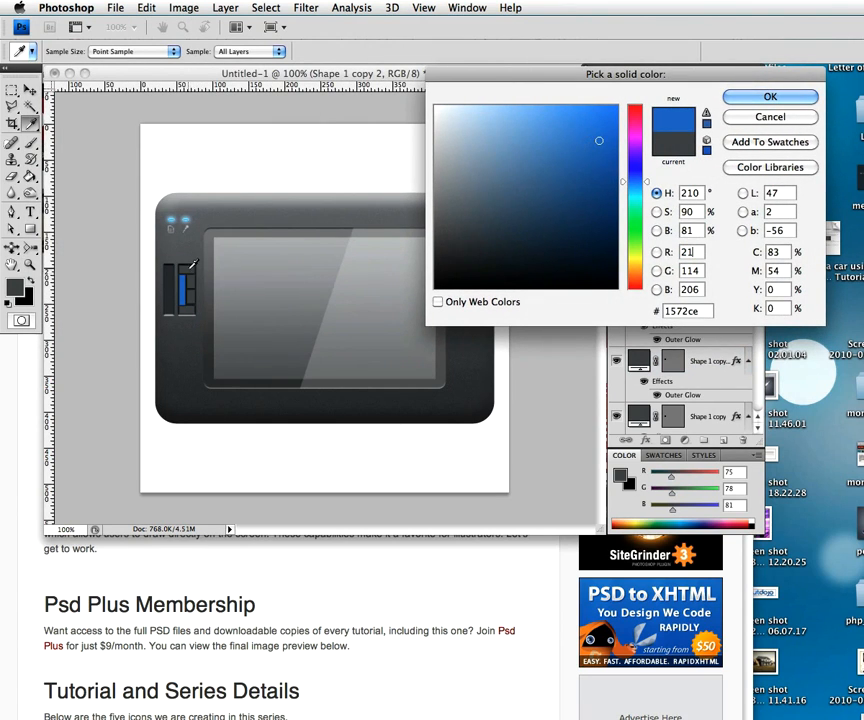
pyautogui.click(436, 205)
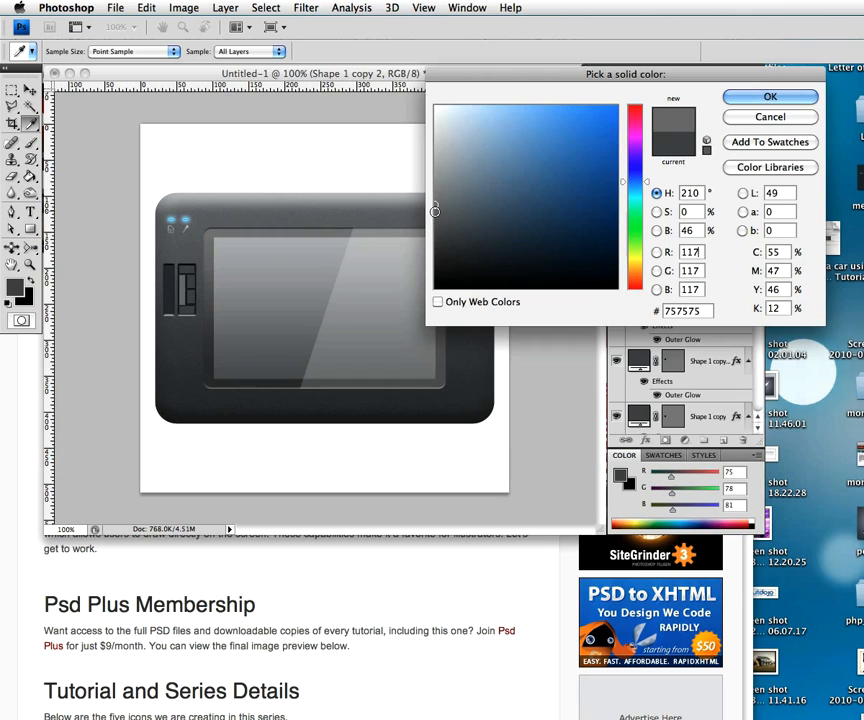
pyautogui.click(449, 211)
pyautogui.click(452, 217)
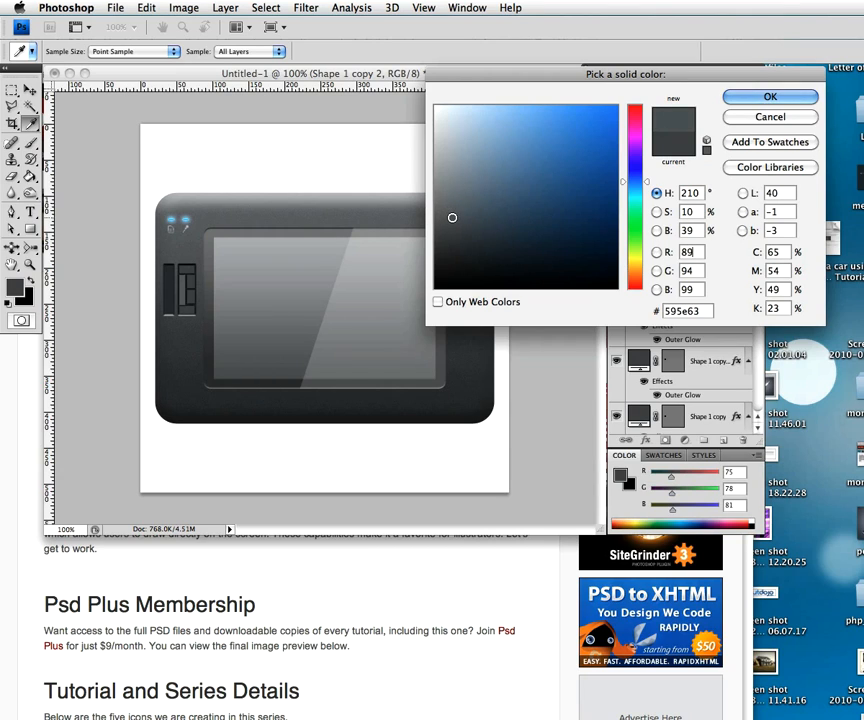
pyautogui.click(456, 213)
pyautogui.click(465, 217)
pyautogui.click(452, 232)
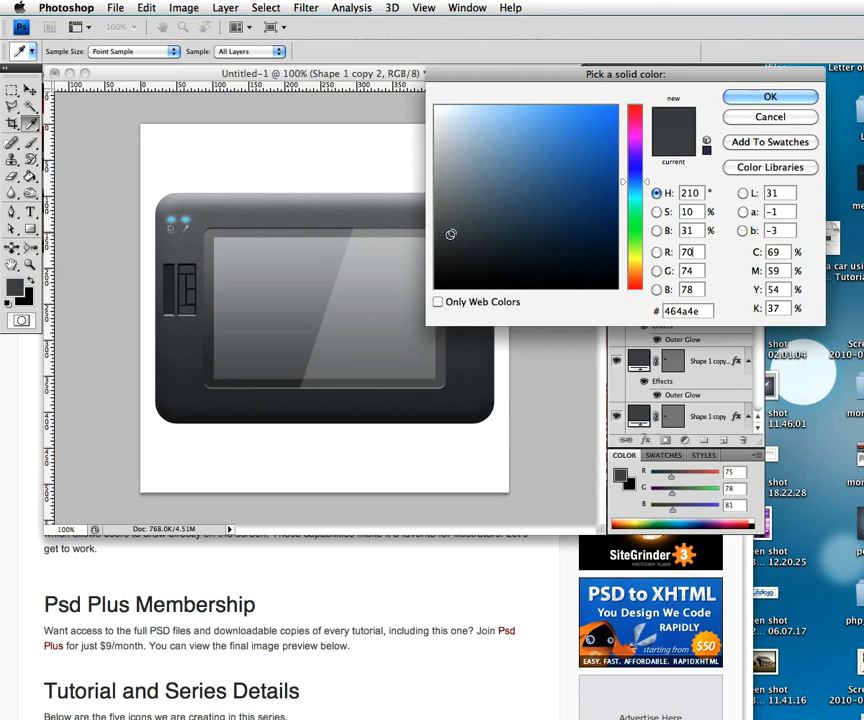
pyautogui.click(445, 231)
pyautogui.click(446, 230)
pyautogui.click(455, 232)
pyautogui.click(461, 235)
pyautogui.moveTo(461, 235); pyautogui.dragTo(458, 225)
pyautogui.click(467, 228)
pyautogui.click(461, 218)
pyautogui.click(436, 211)
pyautogui.moveTo(436, 211); pyautogui.dragTo(436, 241)
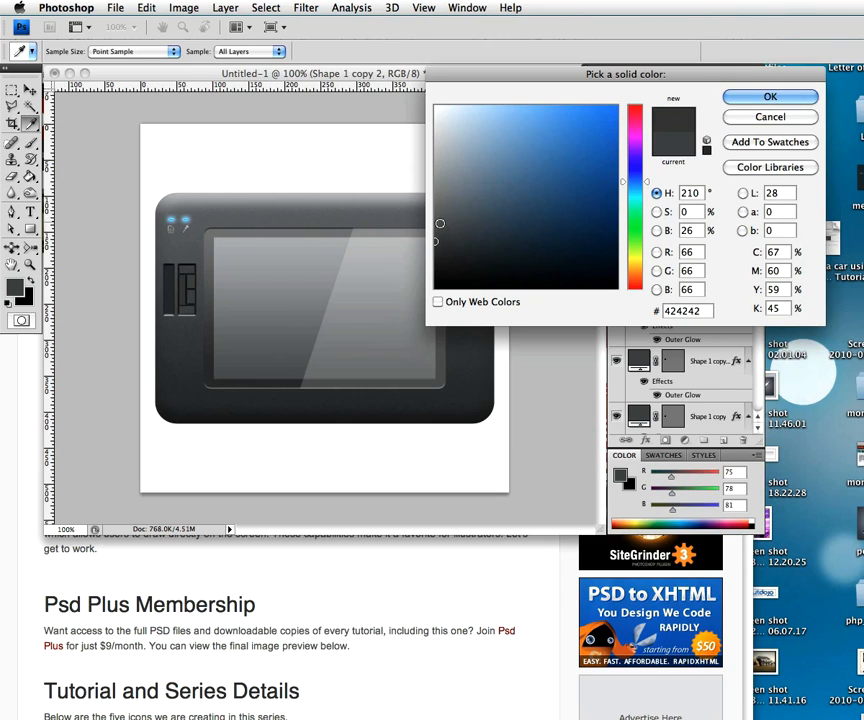
# - Set the tall narrow button's fill to neutral gray #515151, copy its hex code and apply the color
pyautogui.click(437, 225)
pyautogui.click(435, 231)
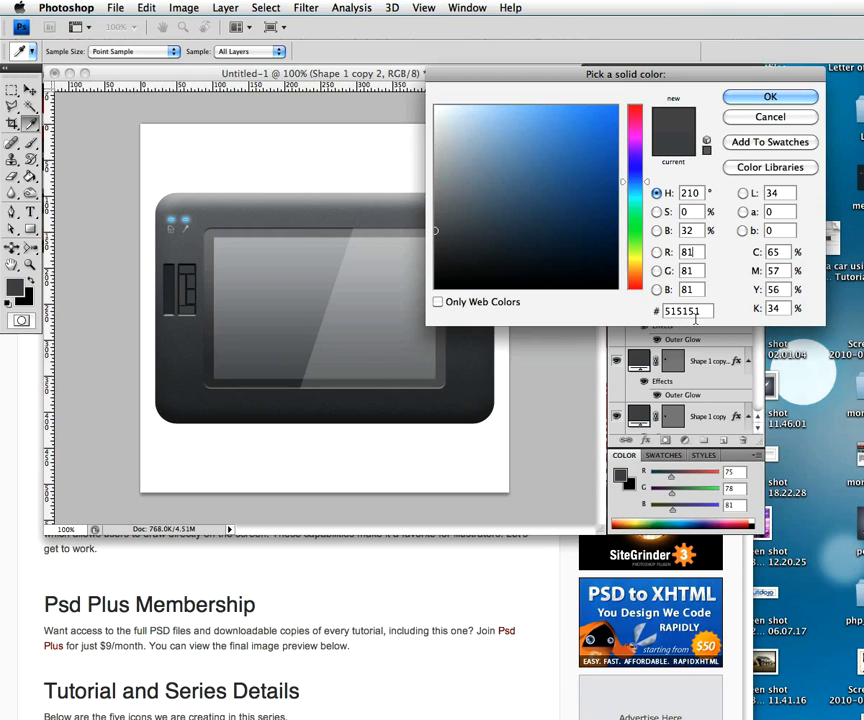
pyautogui.moveTo(700, 311); pyautogui.dragTo(635, 311)
pyautogui.press('super+c')
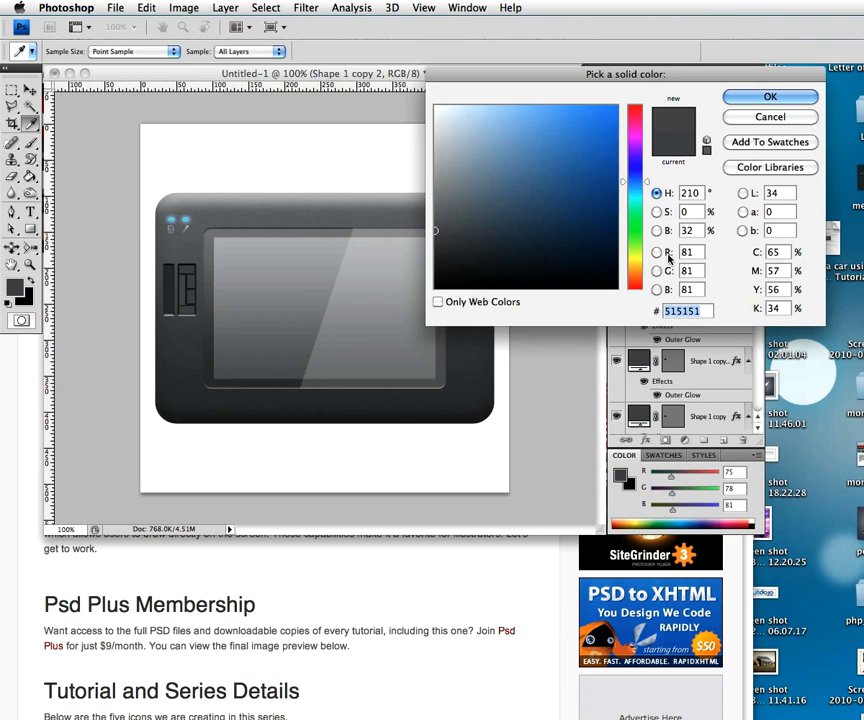
pyautogui.click(757, 100)
pyautogui.press('z')
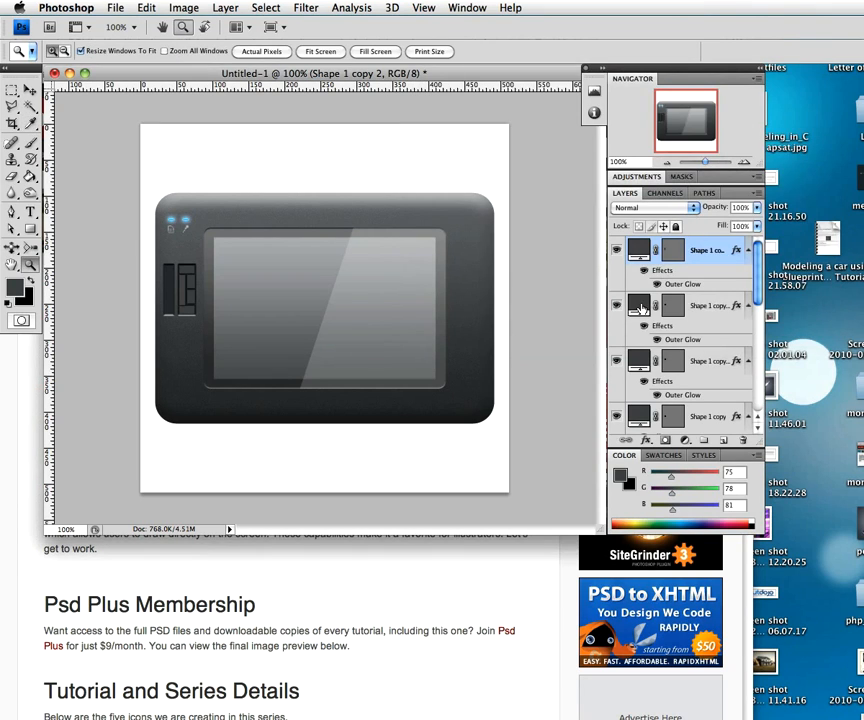
# - Set the fill color of the lower small button, Shape 1 copy 4, to the copied #515151
pyautogui.doubleClick(638, 305)
pyautogui.moveTo(702, 311); pyautogui.dragTo(665, 311)
pyautogui.press('super+v')
pyautogui.click(769, 97)
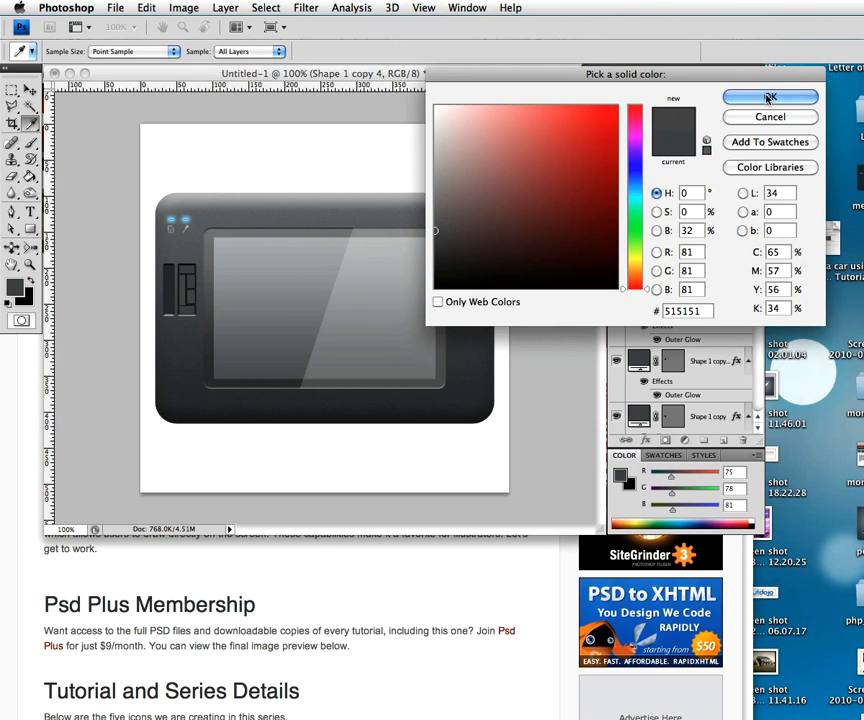
pyautogui.press('z')
# - Set the fill color of the upper small button, Shape 1 copy 3, to the copied #515151
pyautogui.doubleClick(638, 361)
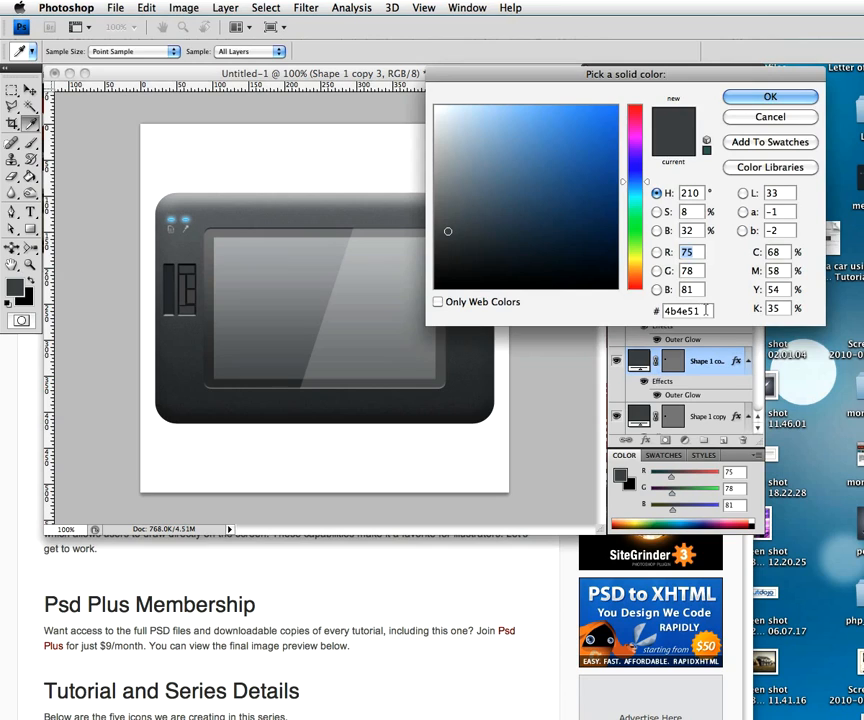
pyautogui.press('super+v')
pyautogui.click(769, 97)
pyautogui.press('z')
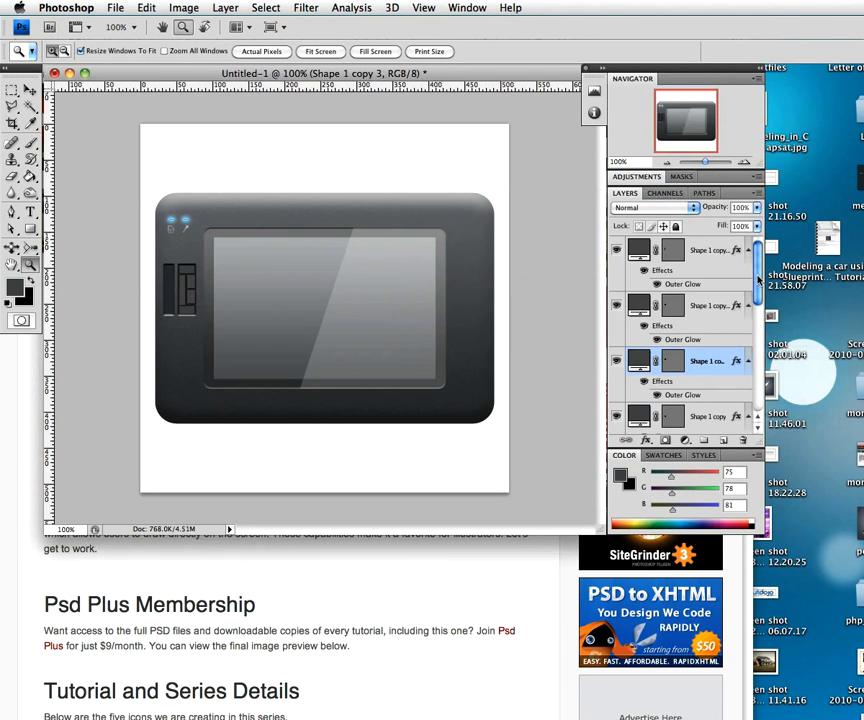
# - Set the fill color of the wide bottom button, Shape 1 copy, to the copied #515151
pyautogui.scroll(-3, 757, 283)
pyautogui.doubleClick(638, 305)
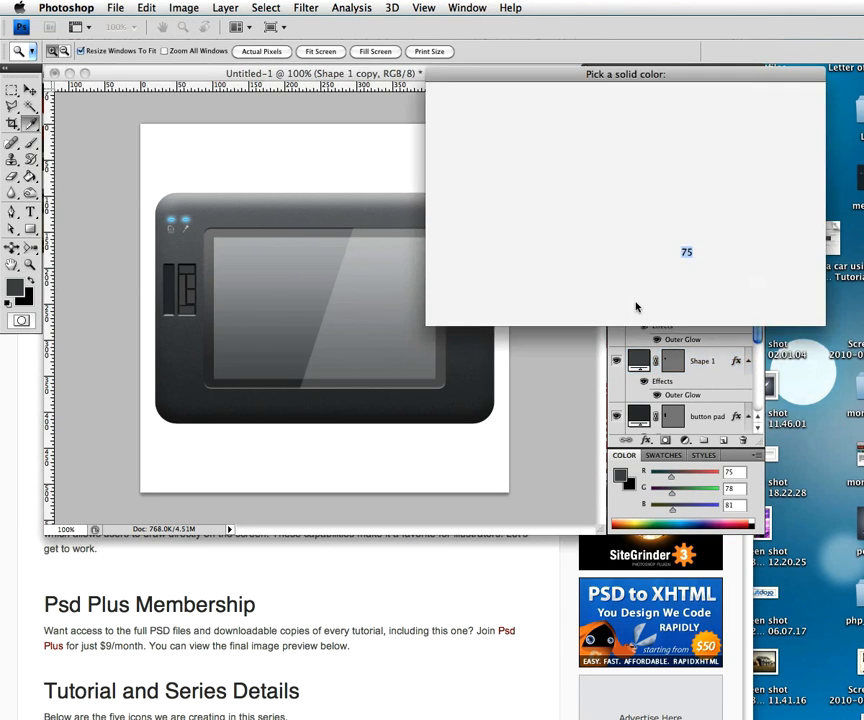
pyautogui.press('super+v')
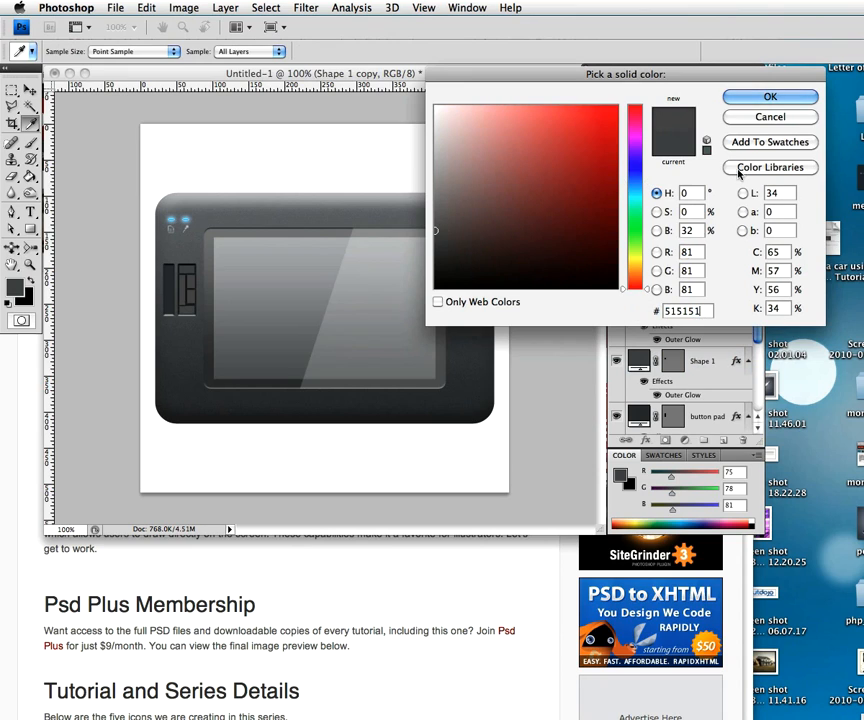
pyautogui.click(765, 96)
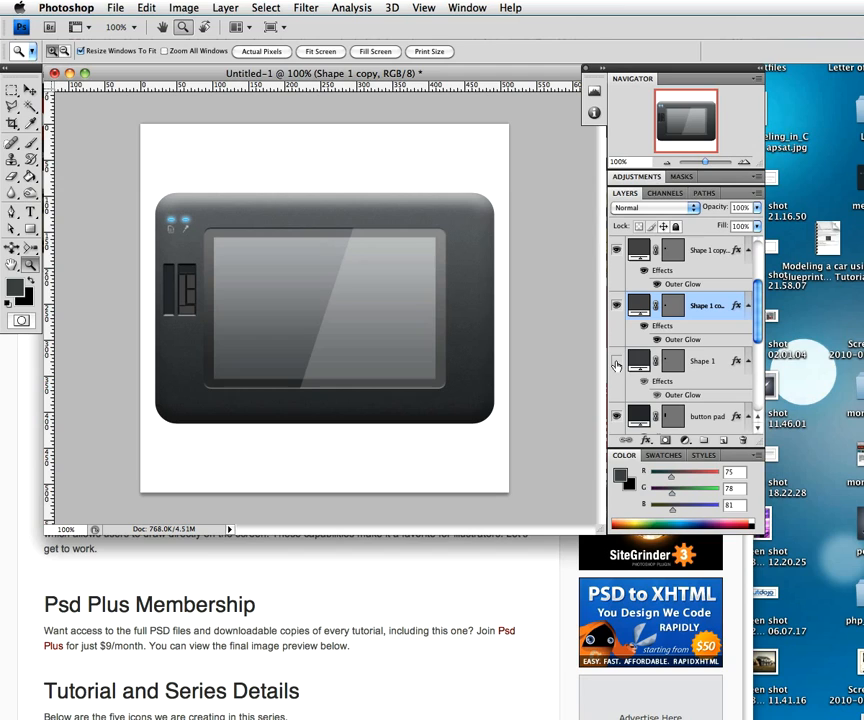
# - Replace the fill colour of the Shape 1 layer with the copied hex colour value
pyautogui.doubleClick(638, 361)
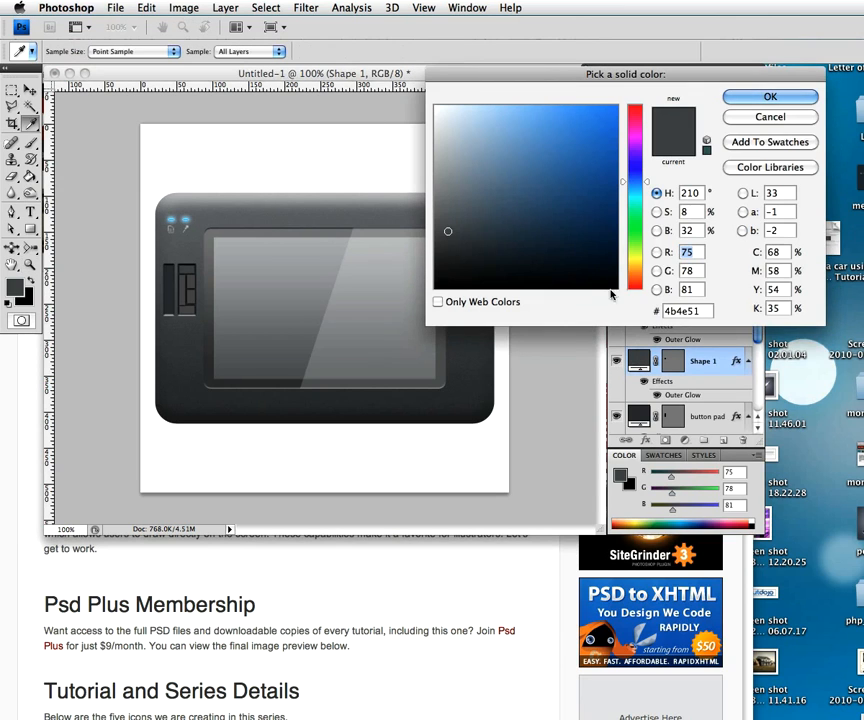
pyautogui.moveTo(703, 312); pyautogui.dragTo(623, 315)
pyautogui.press('super+v')
pyautogui.click(767, 96)
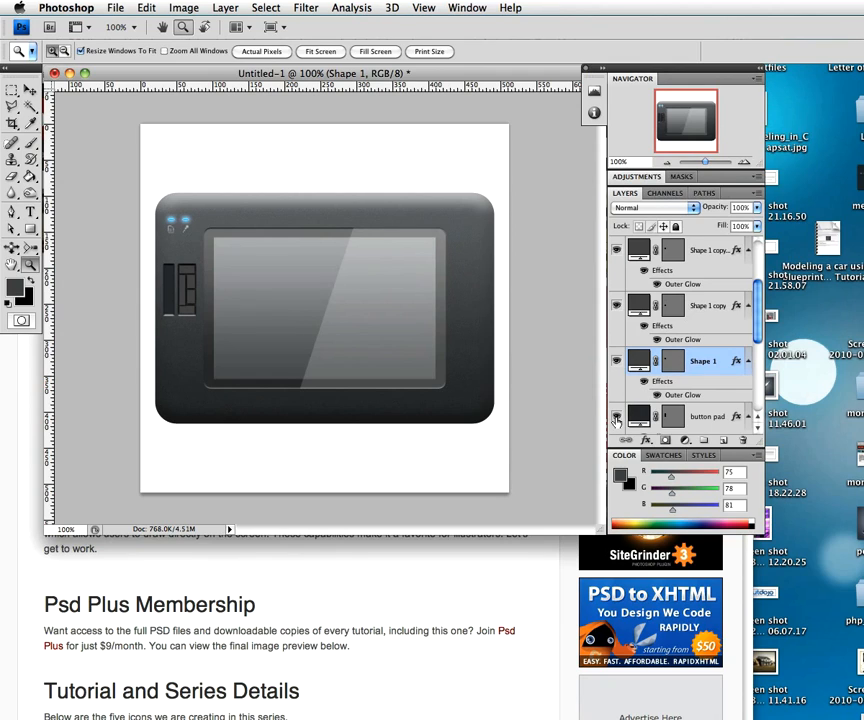
# - Group the layers from the uppermost Shape 1 copy down to Touch1 and name the group Functions
pyautogui.moveTo(758, 320); pyautogui.dragTo(737, 347)
pyautogui.click(720, 249)
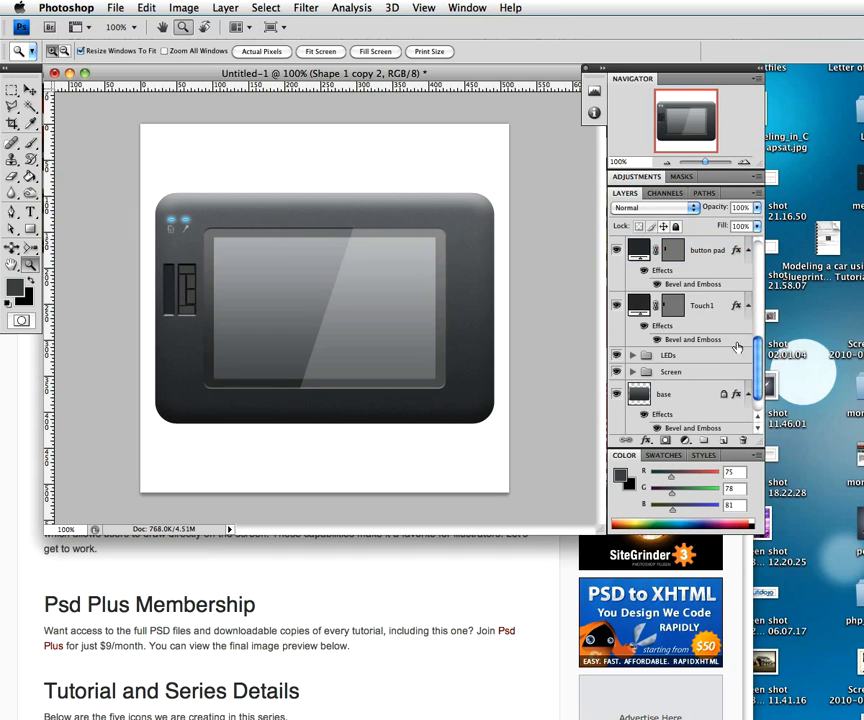
pyautogui.keyDown('shift'); pyautogui.click(718, 306); pyautogui.keyUp('shift')
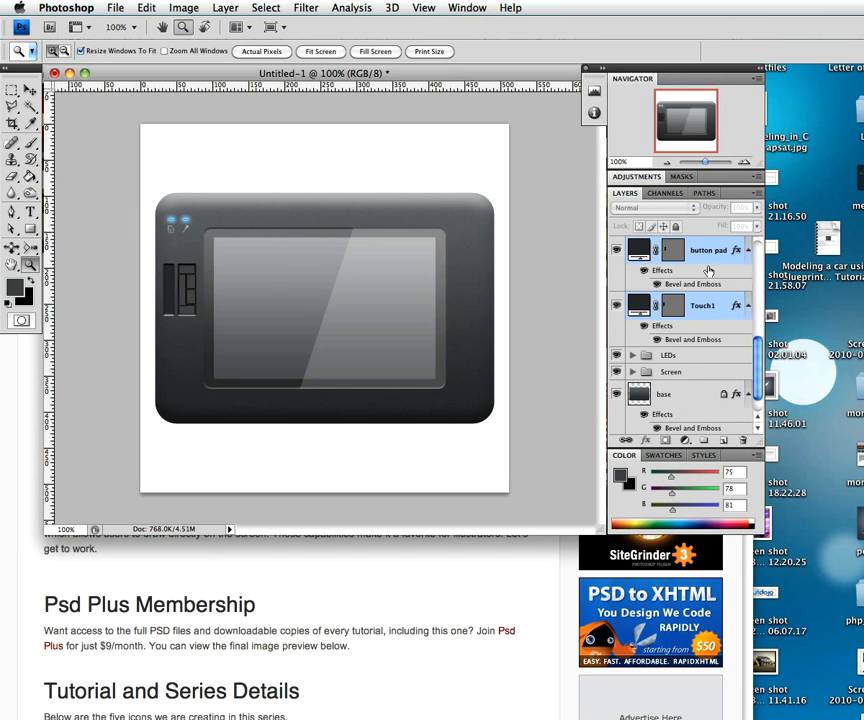
pyautogui.press('super+g')
pyautogui.doubleClick(674, 245)
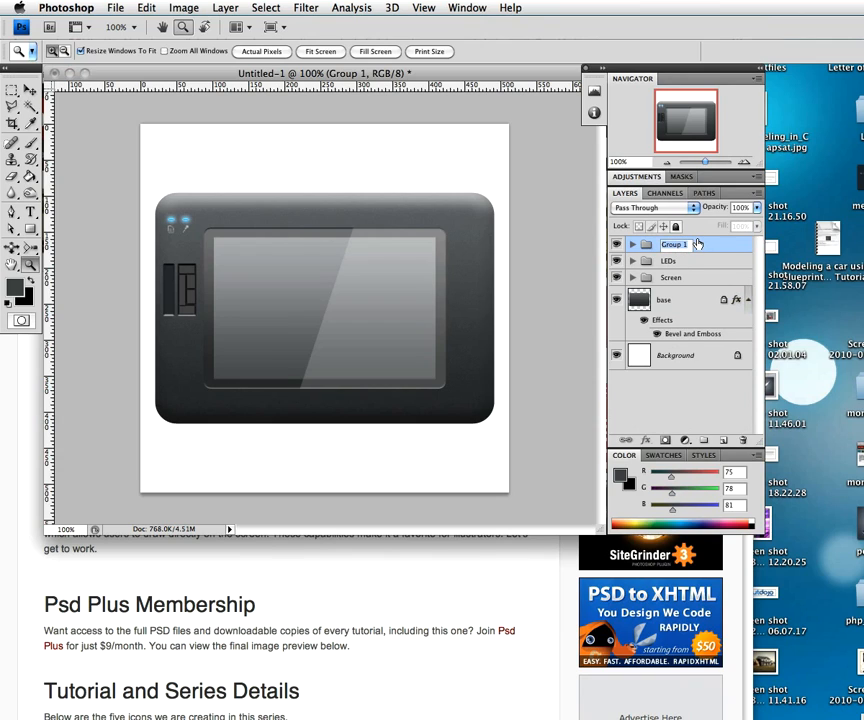
pyautogui.write('B')
pyautogui.press('Return')
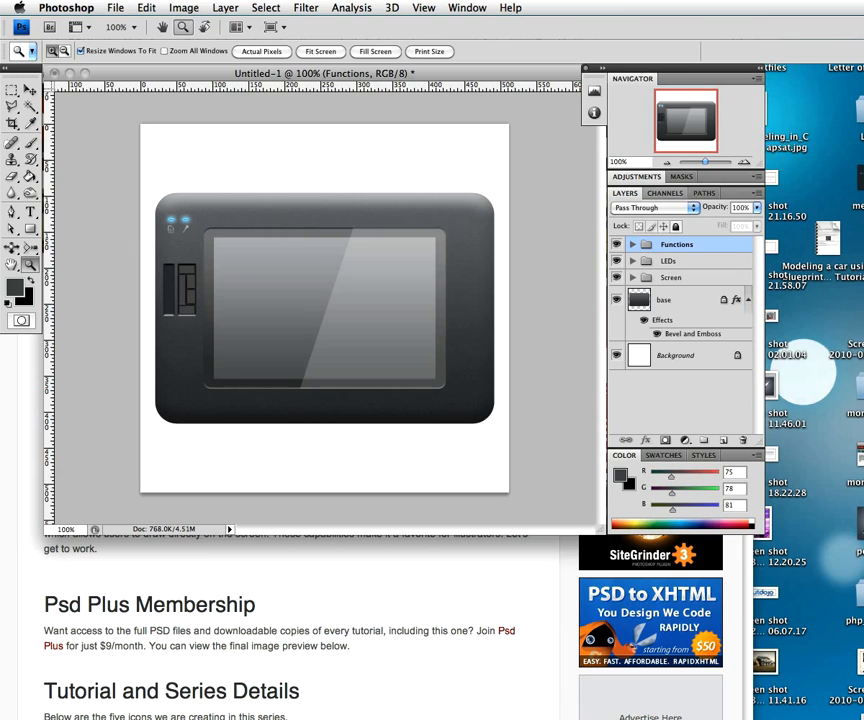
# - Duplicate the Functions group and move the copy horizontally onto the opposite bezel, between the tablet's screen and outer edge
pyautogui.moveTo(718, 249); pyautogui.dragTo(722, 440)
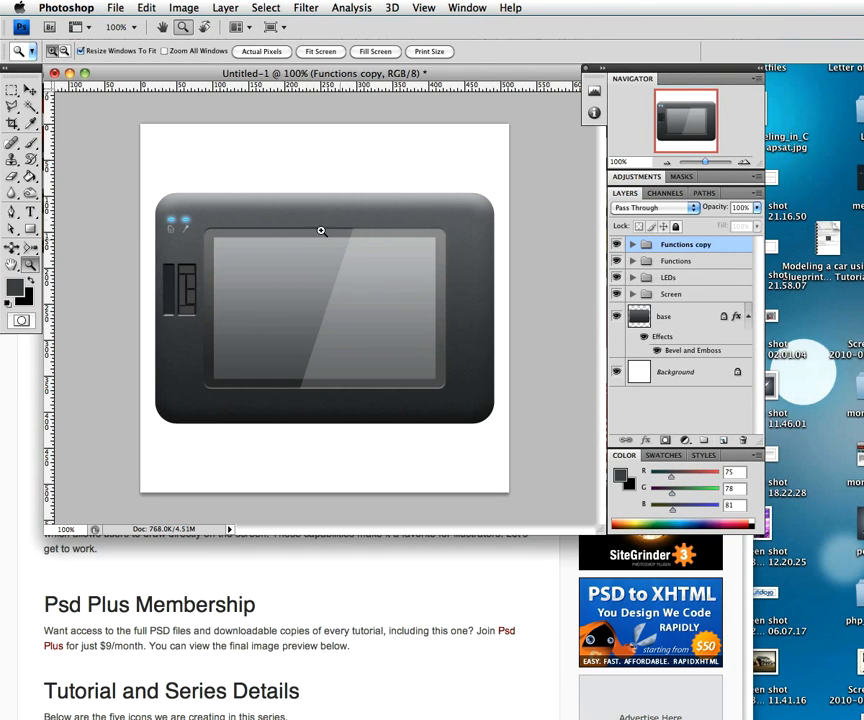
pyautogui.press('v')
pyautogui.hotkey('shift', 'Right')
pyautogui.hotkey('shift', 'Right')
pyautogui.hotkey('shift', 'Right')
pyautogui.hotkey('shift', 'Right')
pyautogui.hotkey('shift', 'Right')
pyautogui.hotkey('shift', 'Right')
pyautogui.hotkey('shift', 'Right')
pyautogui.hotkey('shift', 'Right')
pyautogui.hotkey('shift', 'Right')
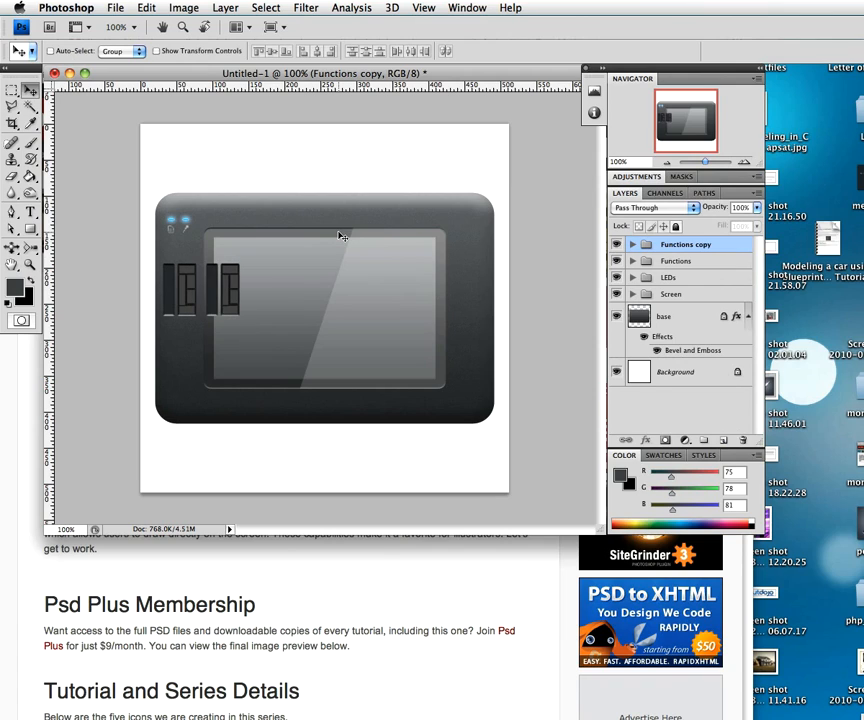
pyautogui.hotkey('shift', 'Right')
pyautogui.hotkey('shift', 'Right')
pyautogui.hotkey('shift', 'Right')
pyautogui.hotkey('shift', 'Right')
pyautogui.hotkey('shift', 'Right')
pyautogui.hotkey('shift', 'Right')
pyautogui.hotkey('shift', 'Right')
pyautogui.hotkey('shift', 'Right')
pyautogui.hotkey('shift', 'Right')
pyautogui.hotkey('shift', 'Right')
pyautogui.hotkey('shift', 'Right')
pyautogui.hotkey('shift', 'Right')
pyautogui.hotkey('shift', 'Right')
pyautogui.hotkey('shift', 'Right')
pyautogui.hotkey('shift', 'Right')
pyautogui.hotkey('shift', 'Right')
pyautogui.hotkey('shift', 'Right')
pyautogui.hotkey('shift', 'Right')
pyautogui.hotkey('shift', 'Right')
pyautogui.hotkey('shift', 'Right')
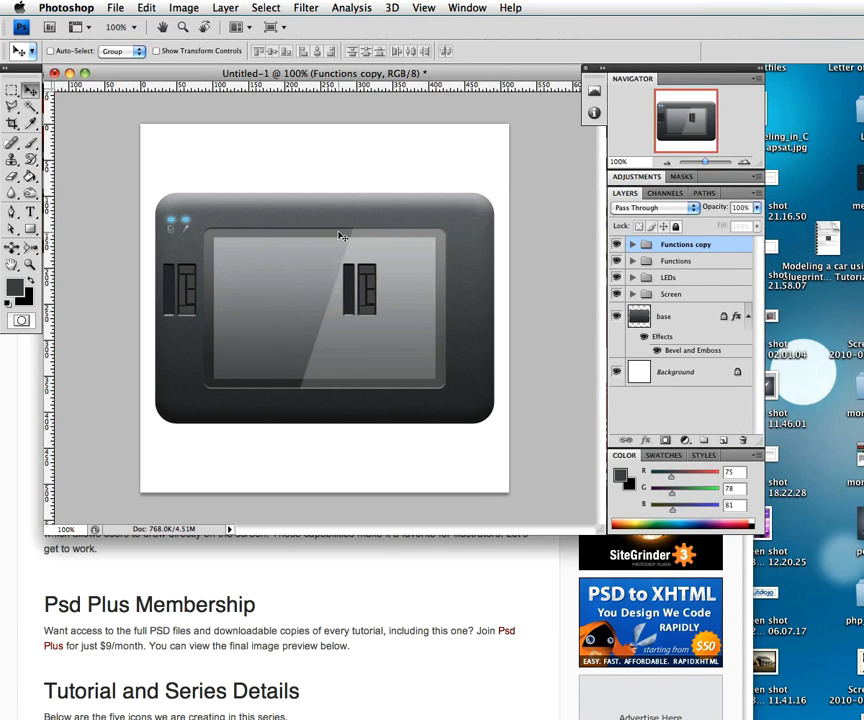
pyautogui.hotkey('shift', 'Right')
pyautogui.hotkey('shift', 'Right')
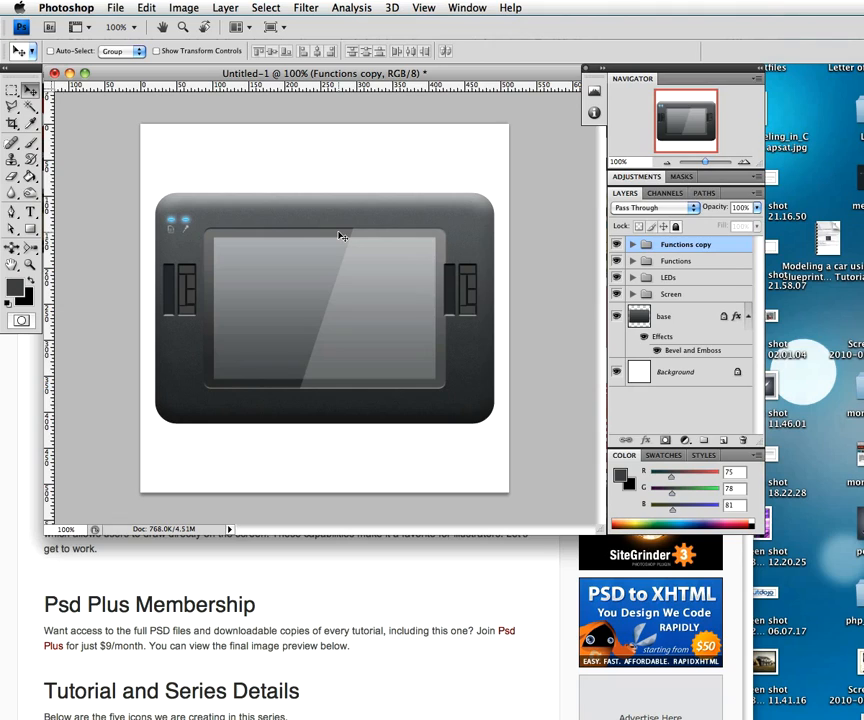
pyautogui.hotkey('shift', 'Right')
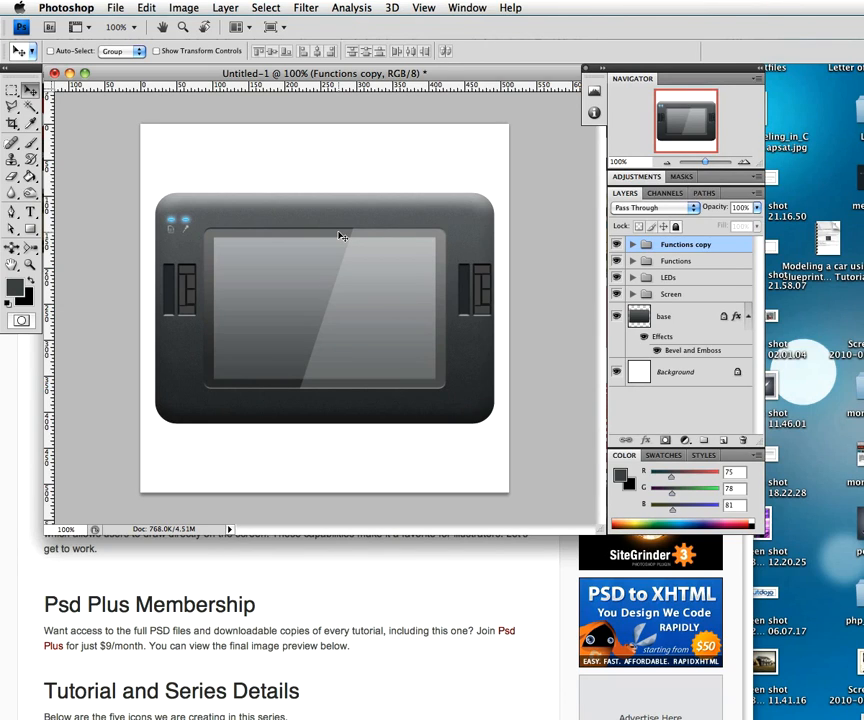
pyautogui.hotkey('shift', 'Left')
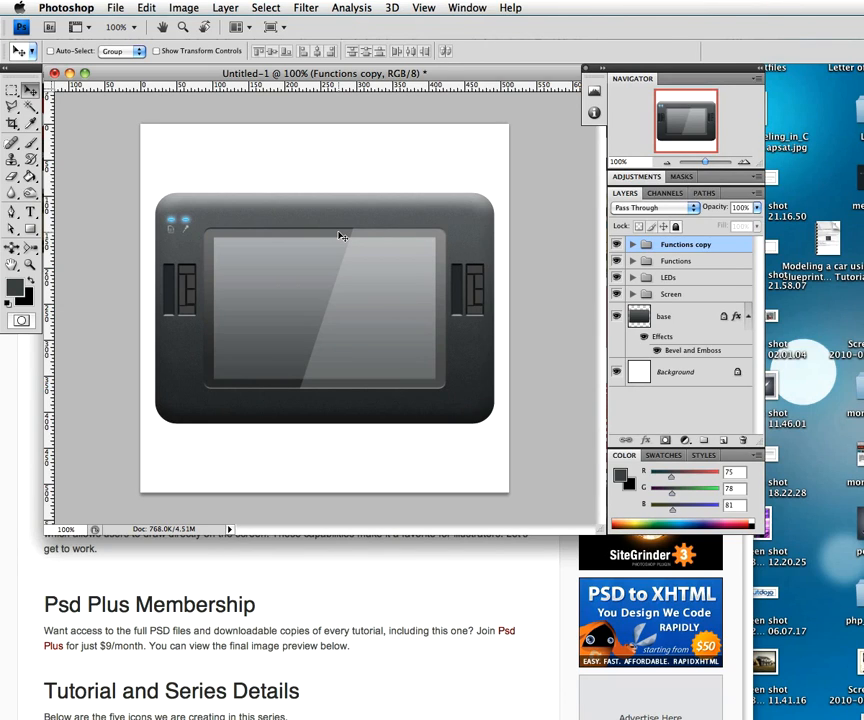
# - Flip the Functions copy group horizontally so it mirrors the original buttons
pyautogui.hotkey('ctrl', 't')
pyautogui.rightClick(464, 291)
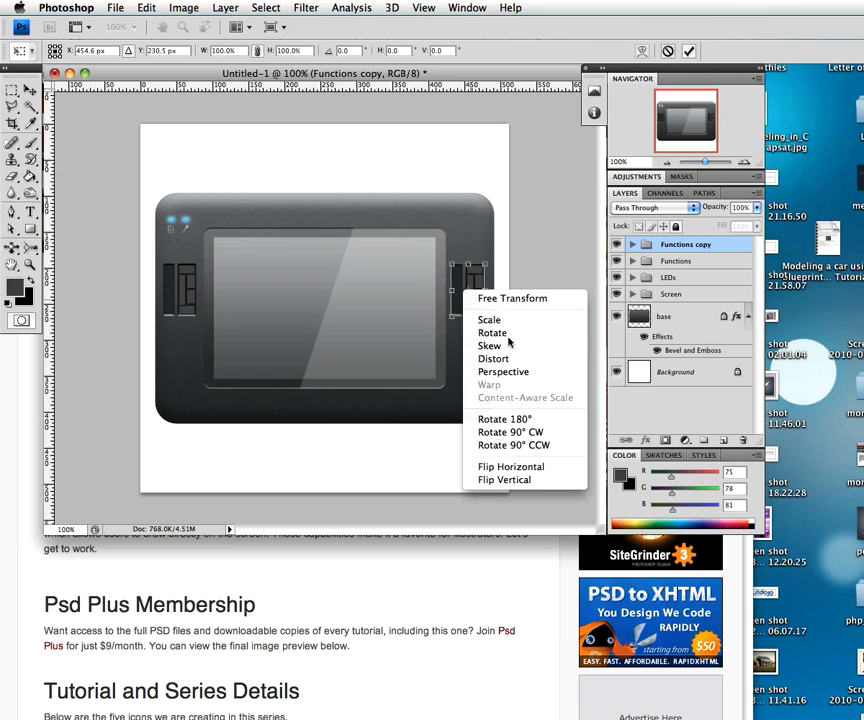
pyautogui.click(508, 466)
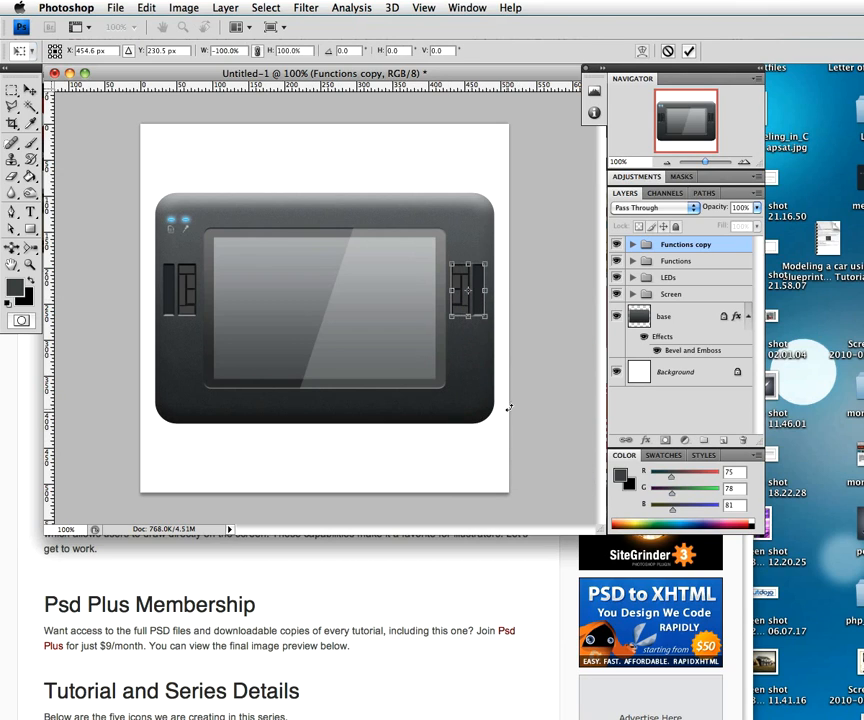
pyautogui.press('Return')
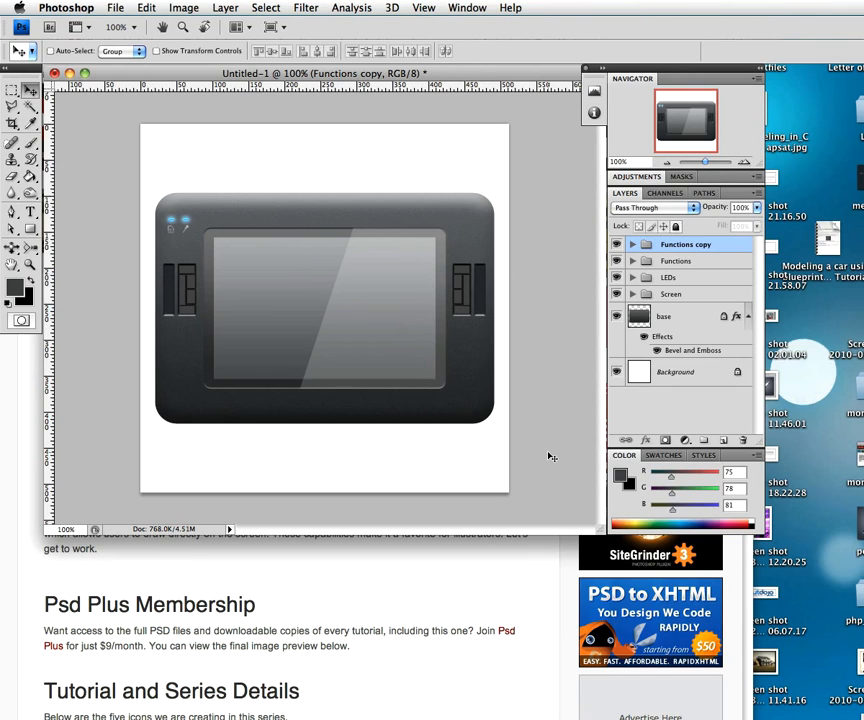
# - Show the guides and add a new empty layer above the Functions copy group
pyautogui.press('super+semicolon')
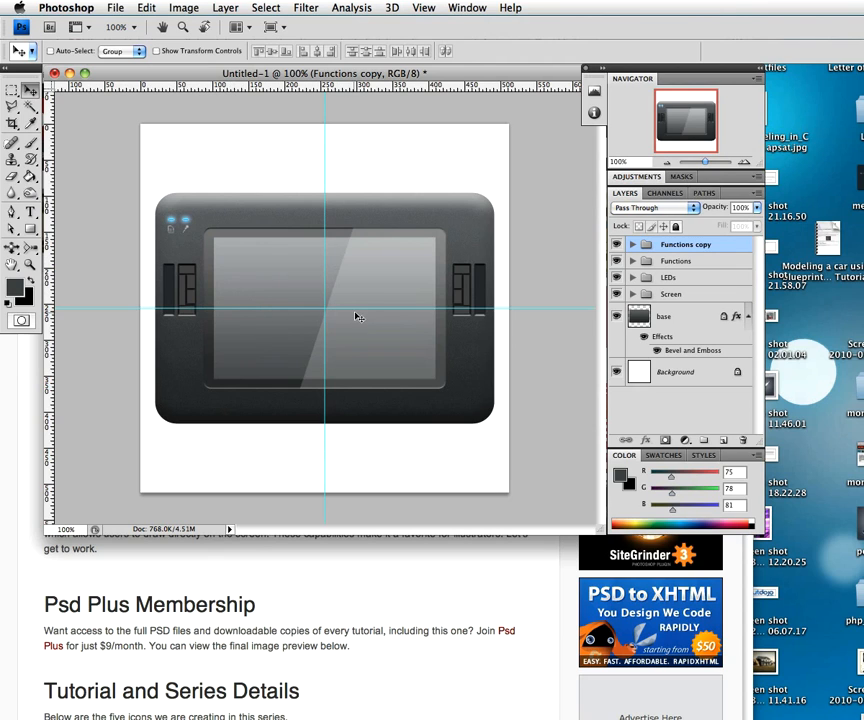
pyautogui.press('z')
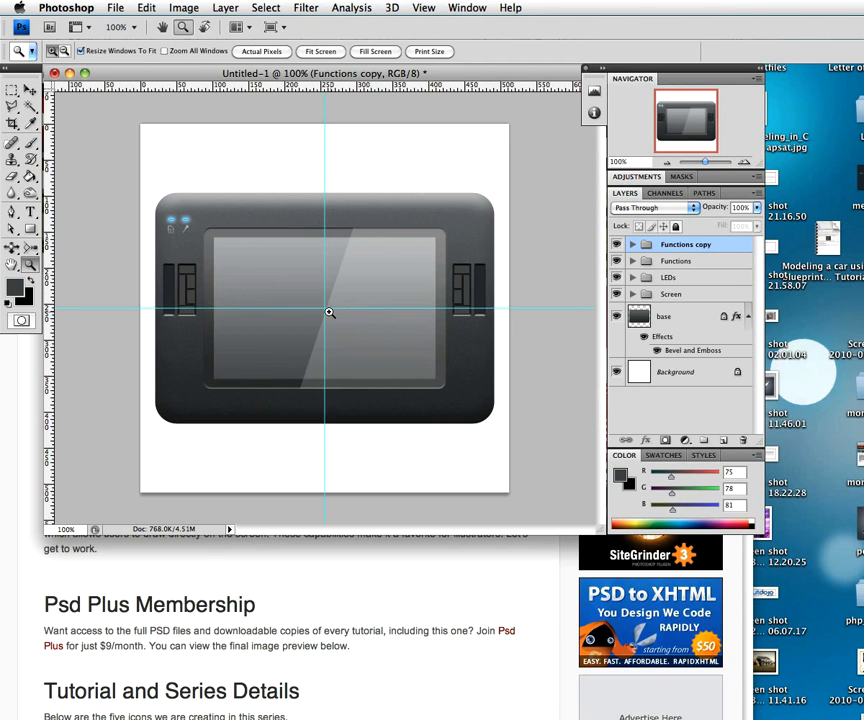
pyautogui.click(324, 318)
pyautogui.moveTo(324, 318); pyautogui.dragTo(326, 325)
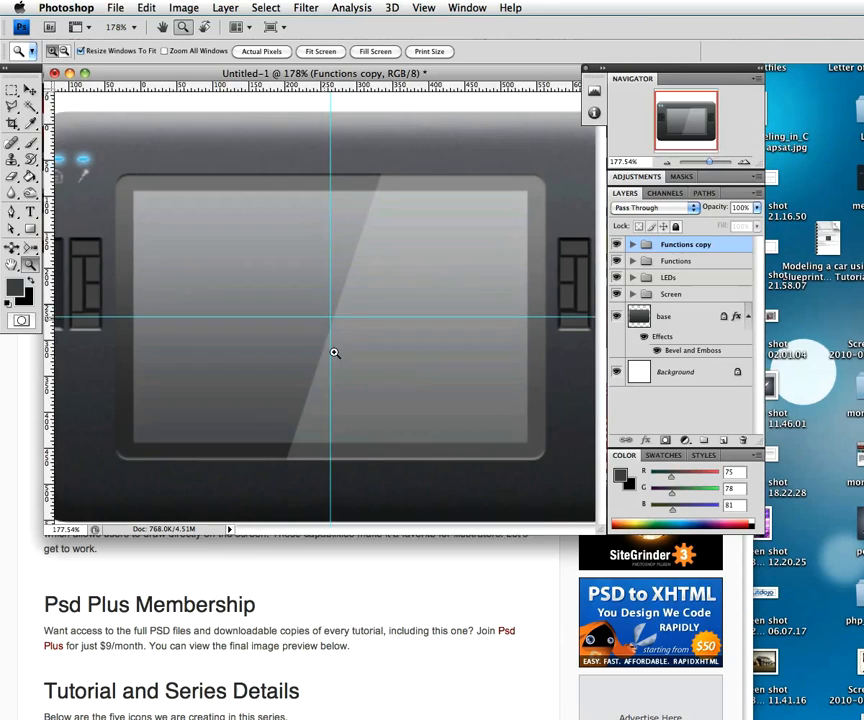
pyautogui.press('v')
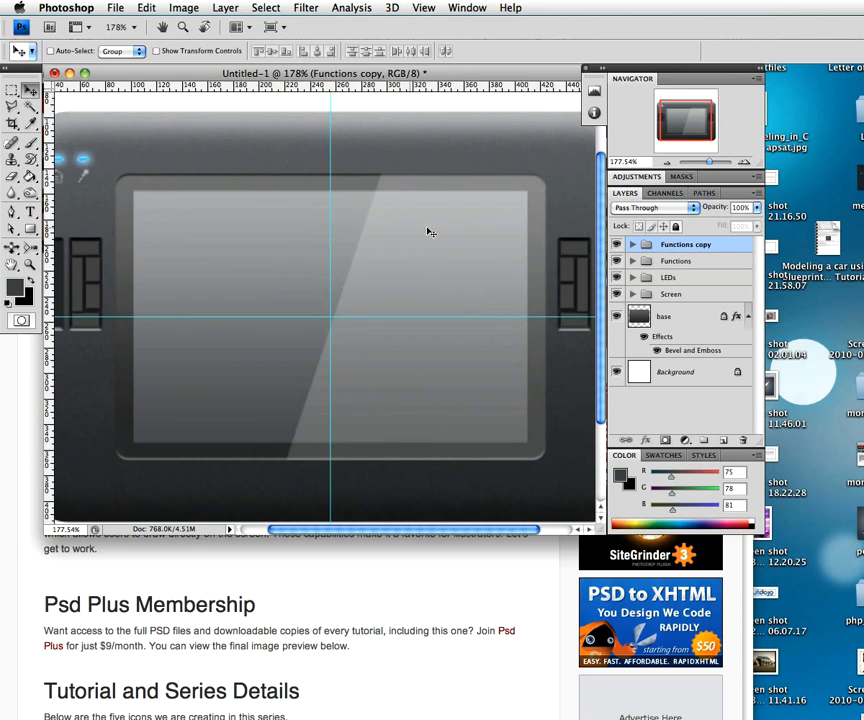
pyautogui.click(30, 227)
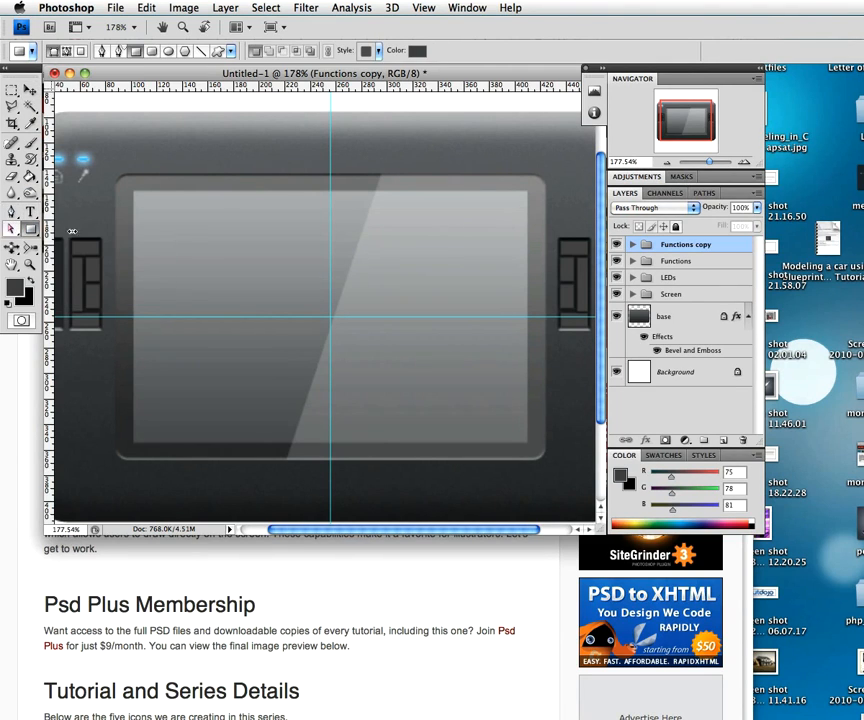
pyautogui.click(11, 211)
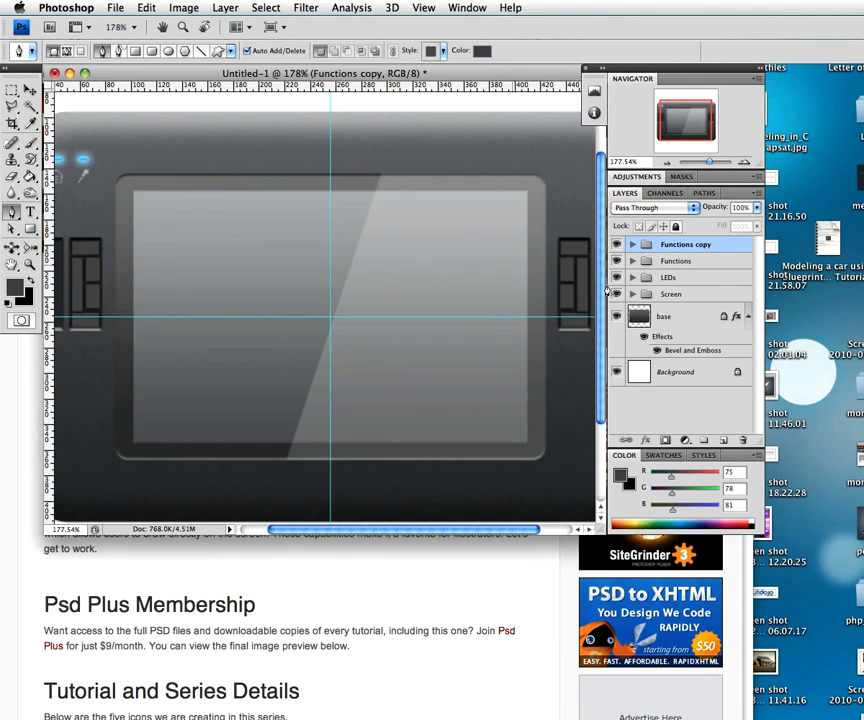
pyautogui.click(724, 441)
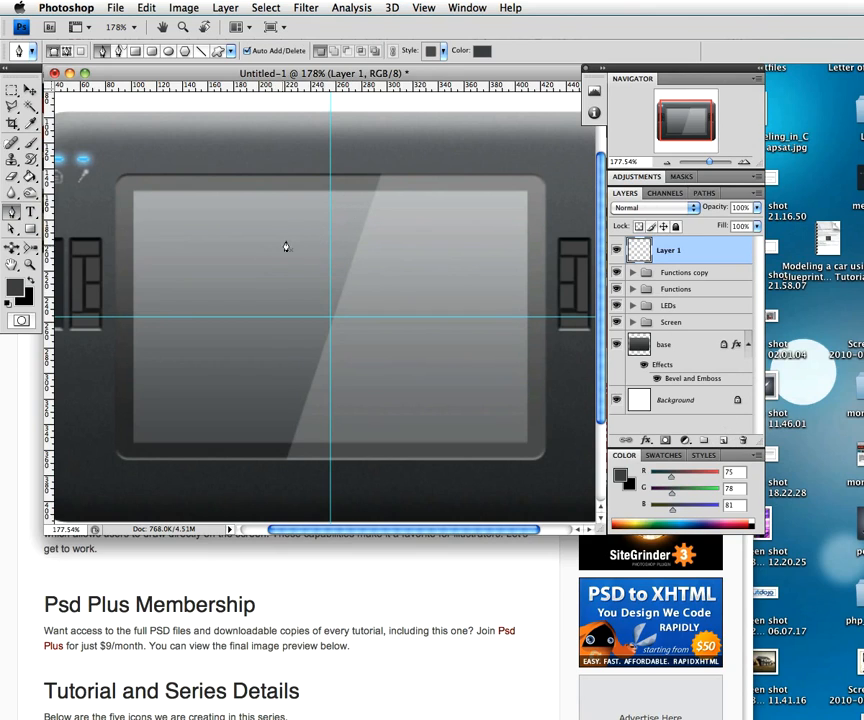
# - Draw half of a narrow, pointed stylus with the Pen tool along the vertical guide, its tip at the screen's upper edge
pyautogui.click(330, 192)
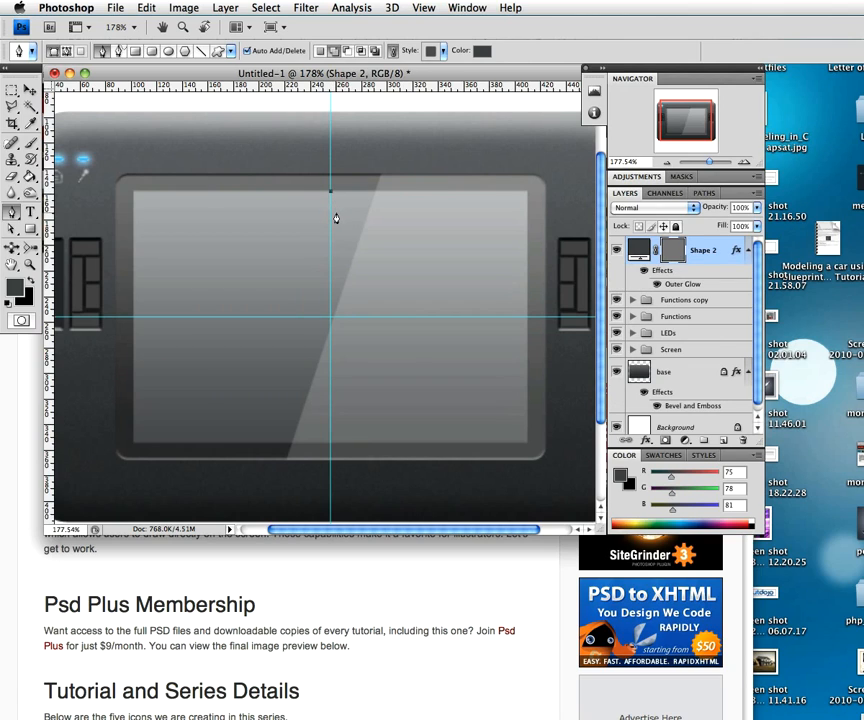
pyautogui.press('super+z')
pyautogui.press('super+z')
pyautogui.click(334, 218)
pyautogui.press('super+z')
pyautogui.press('super+z')
pyautogui.click(337, 220)
pyautogui.click(338, 421)
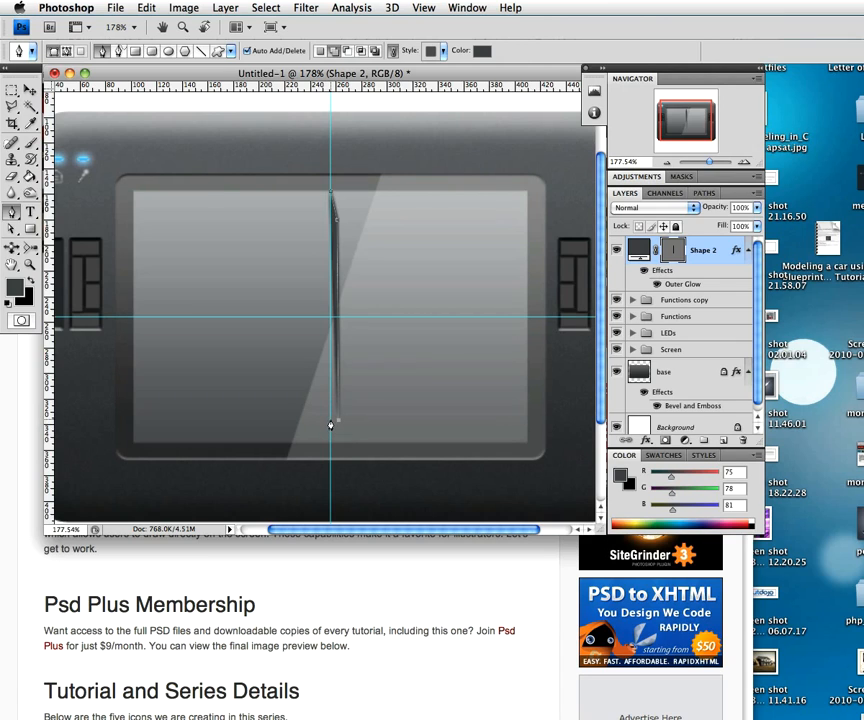
pyautogui.click(328, 414)
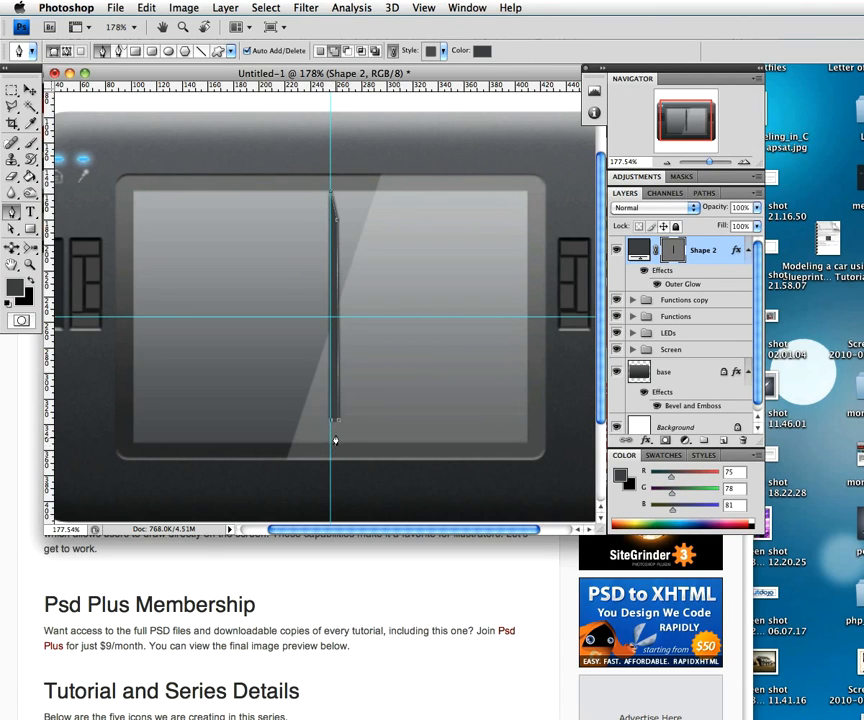
pyautogui.click(330, 198)
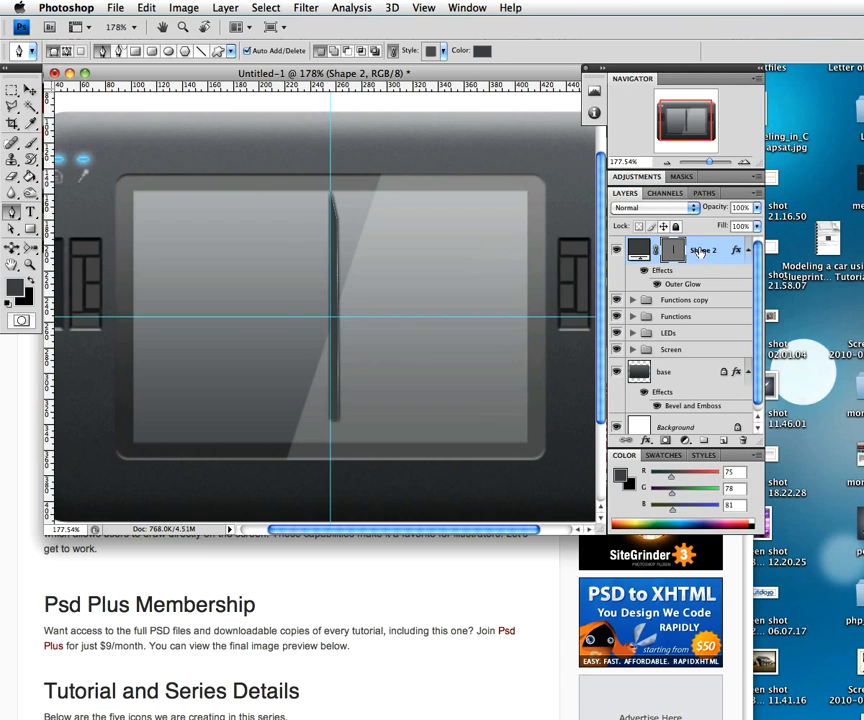
# - Clear the layer style from Shape 2 and put a duplicate of that layer into free transform
pyautogui.rightClick(700, 253)
pyautogui.click(698, 499)
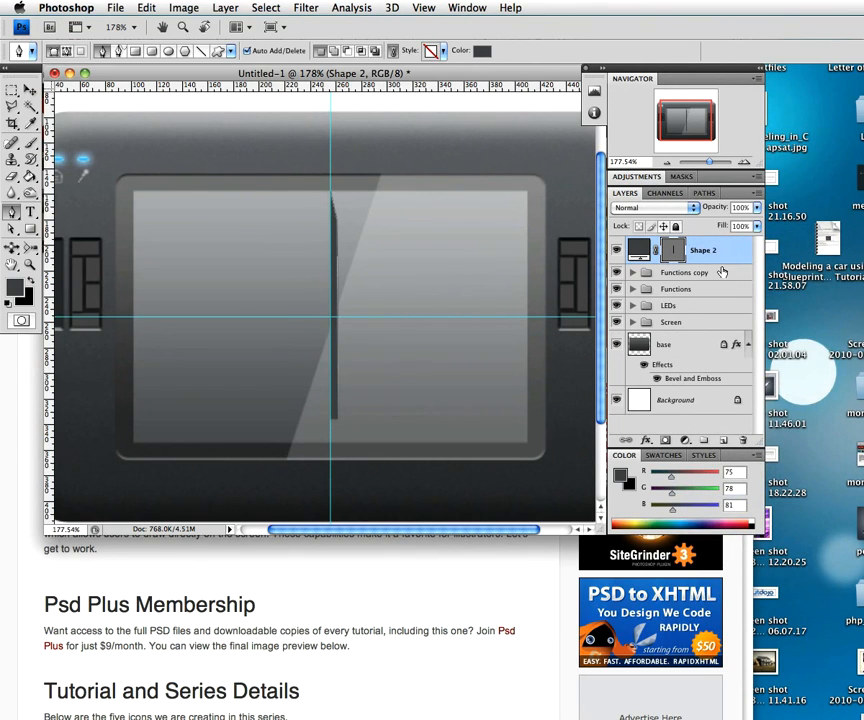
pyautogui.hotkey('ctrl', 'j')
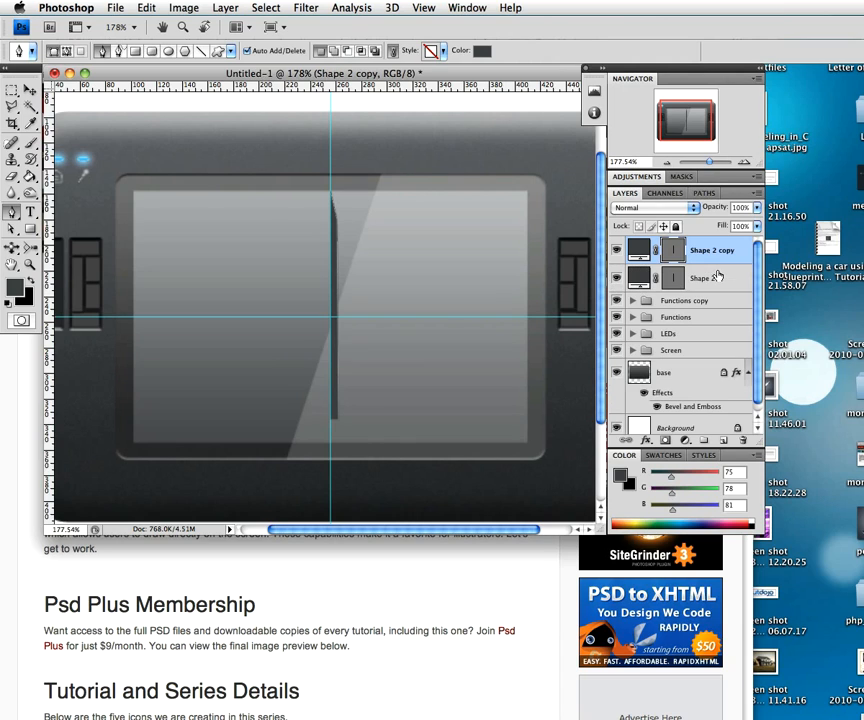
pyautogui.hotkey('ctrl', 't')
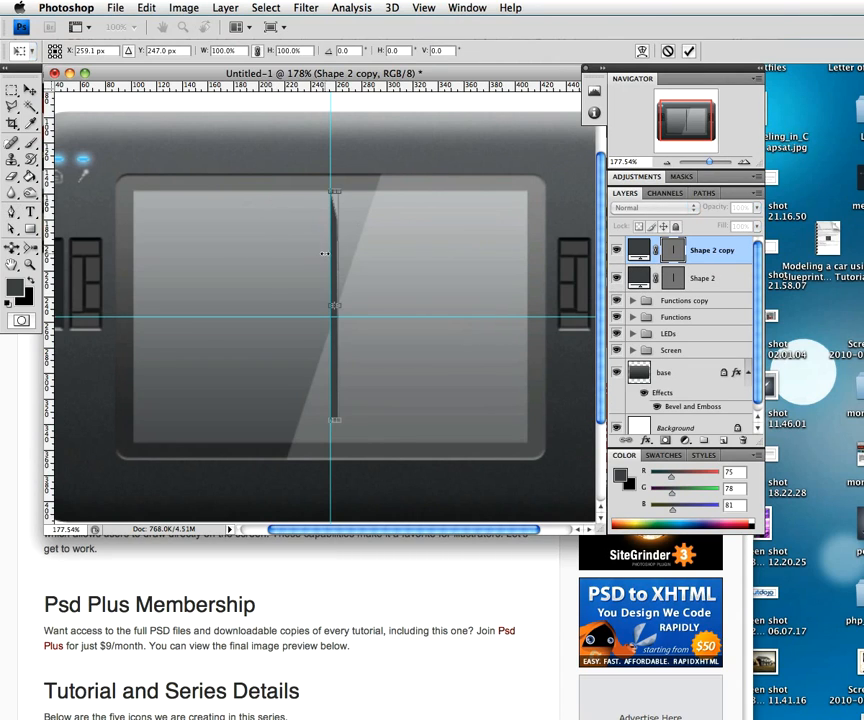
pyautogui.rightClick(336, 257)
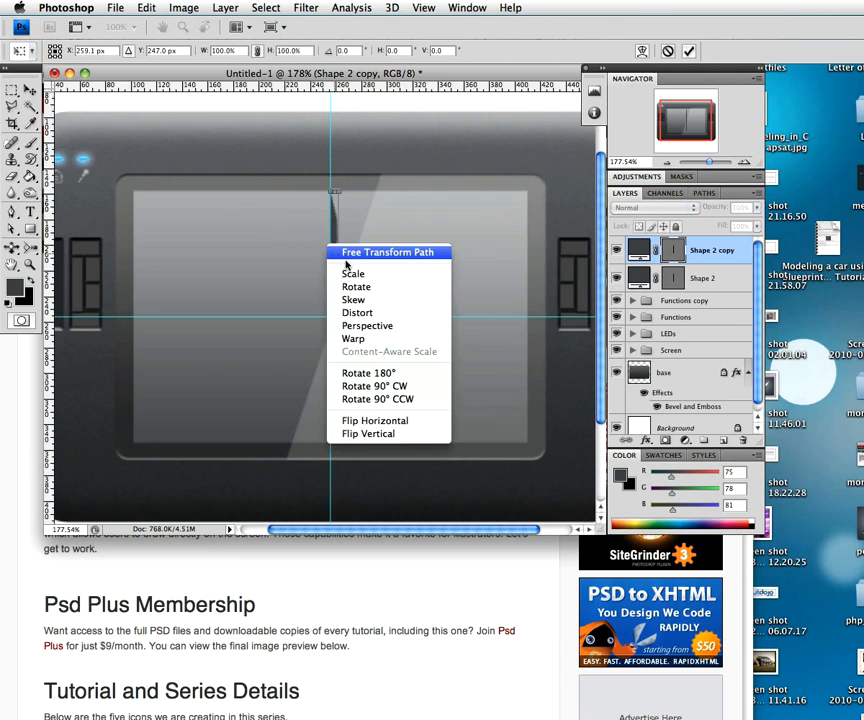
pyautogui.click(372, 434)
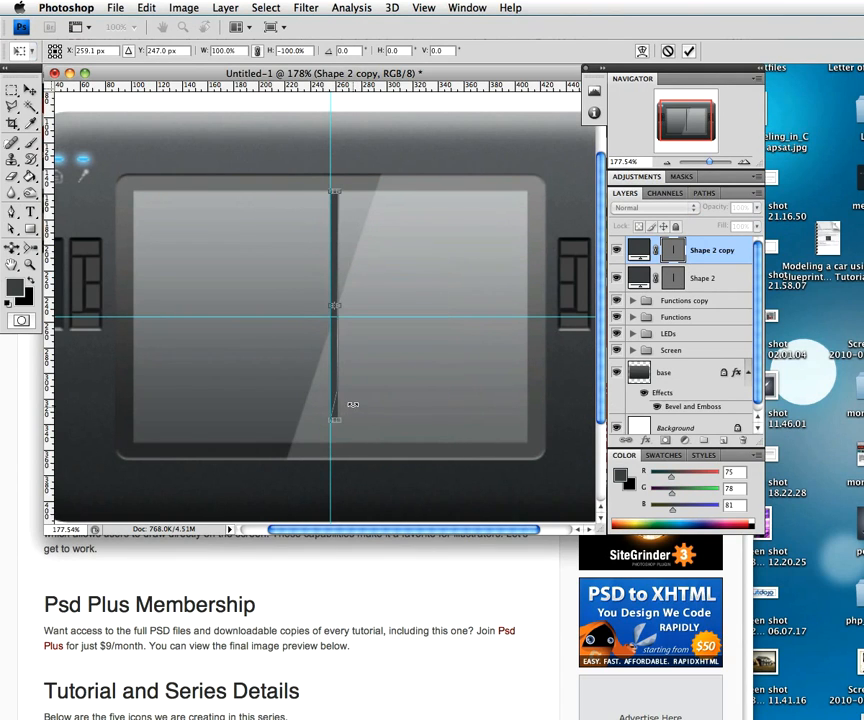
pyautogui.press('super+z')
# - Flip the duplicated stylus half horizontally, nudge it against the original to complete the stylus, and hide the guides
pyautogui.rightClick(330, 340)
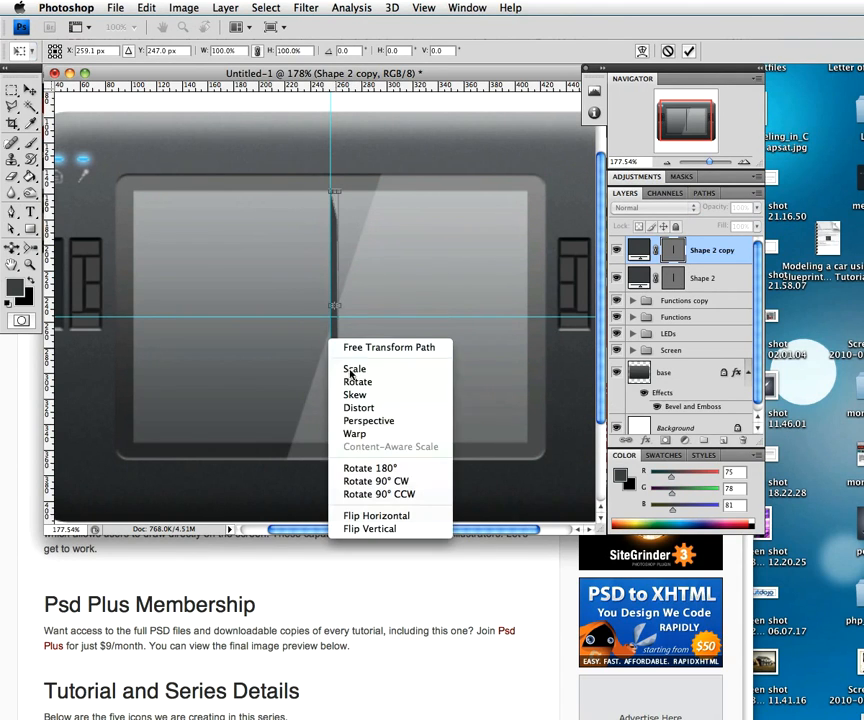
pyautogui.click(365, 516)
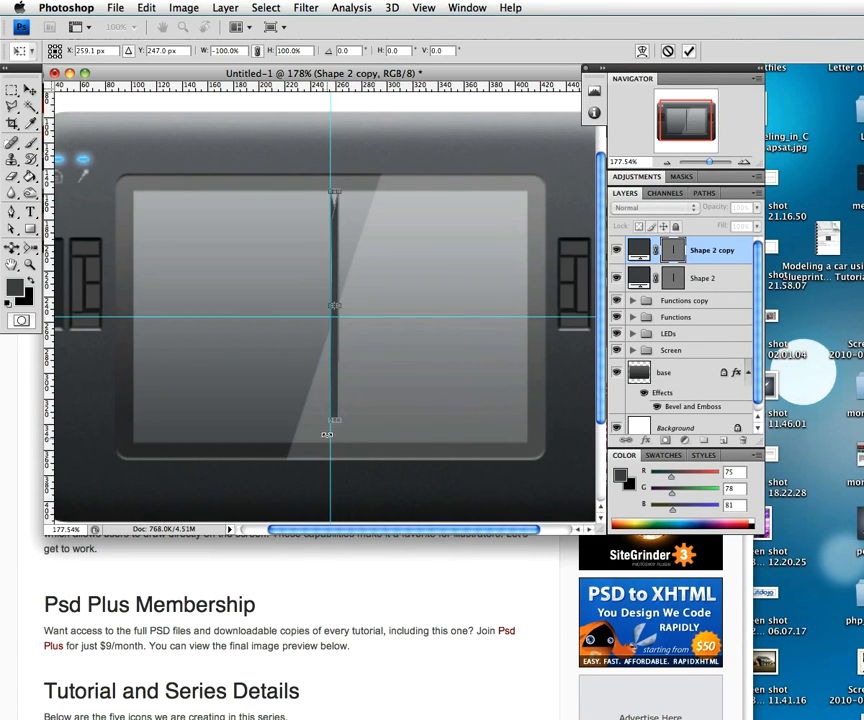
pyautogui.press('Left')
pyautogui.press('Left')
pyautogui.press('Left')
pyautogui.press('Left')
pyautogui.press('Left')
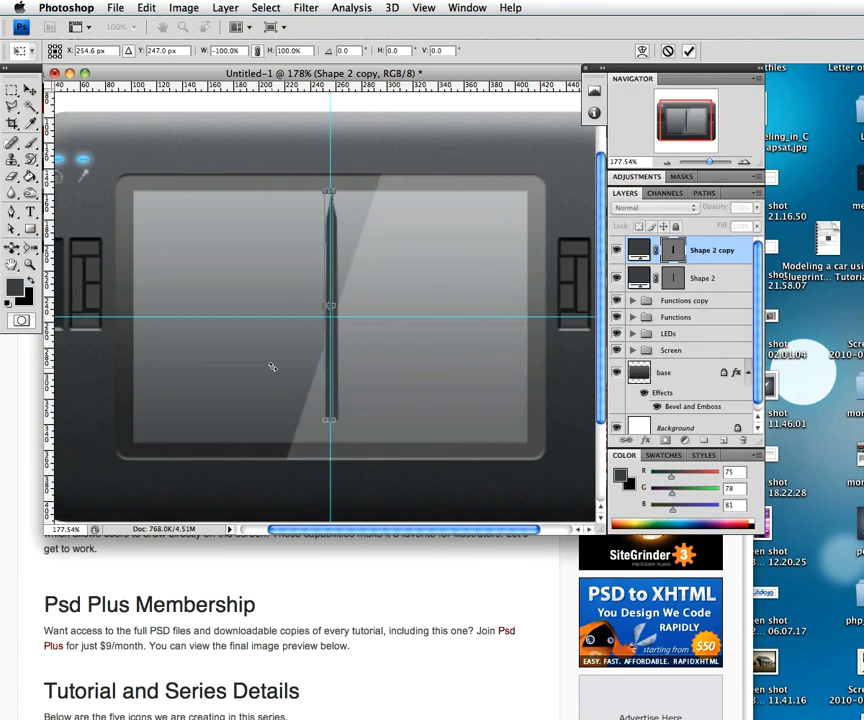
pyautogui.press('Return')
pyautogui.press('p')
pyautogui.press('super+semicolon')
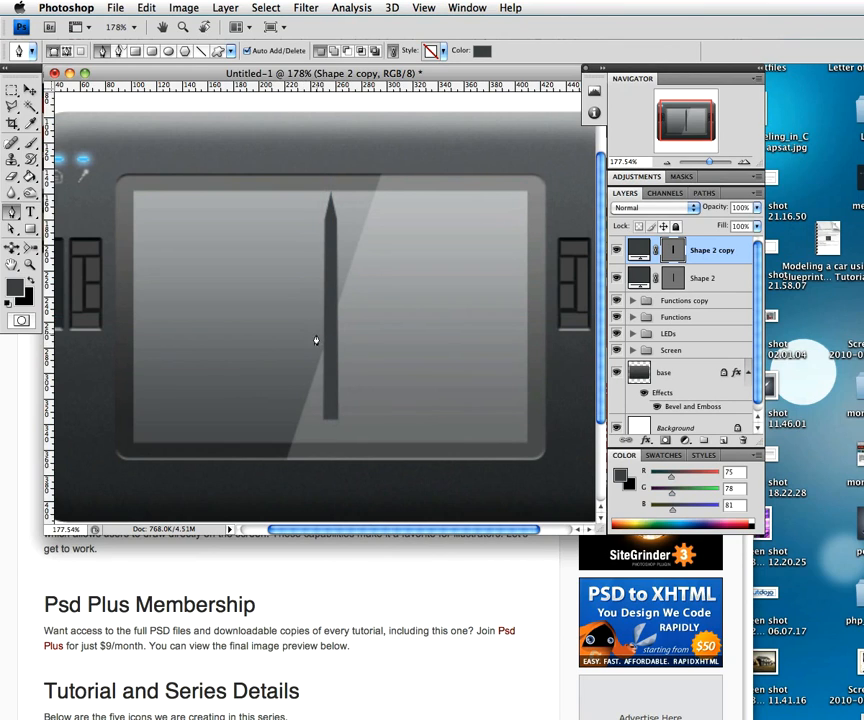
# - Merge the Shape 2 and Shape 2 copy layers, rename the merged layer penvase, and duplicate it
pyautogui.press('v')
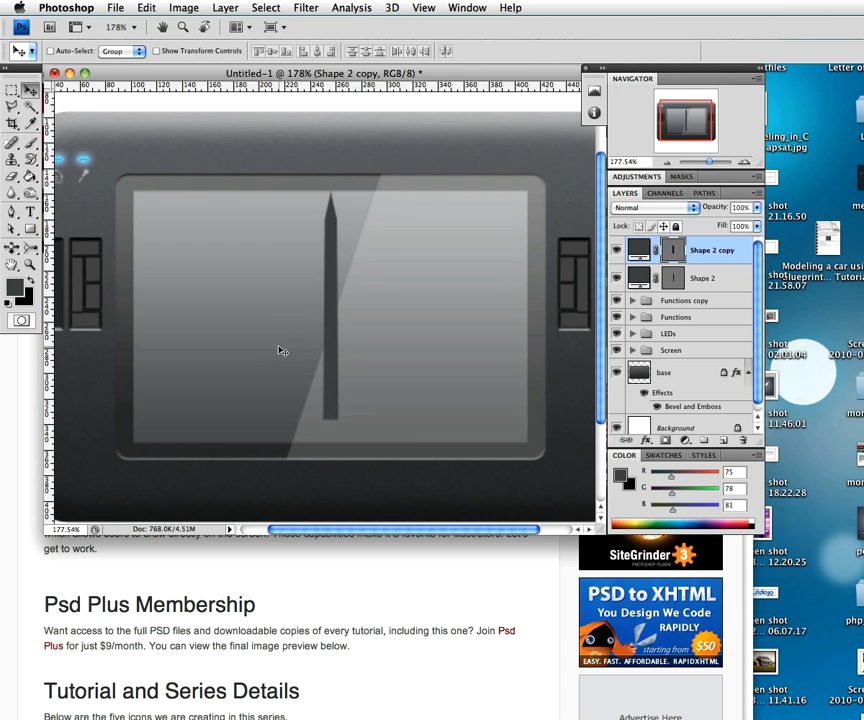
pyautogui.keyDown('shift'); pyautogui.click(718, 286); pyautogui.keyUp('shift')
pyautogui.press('super+e')
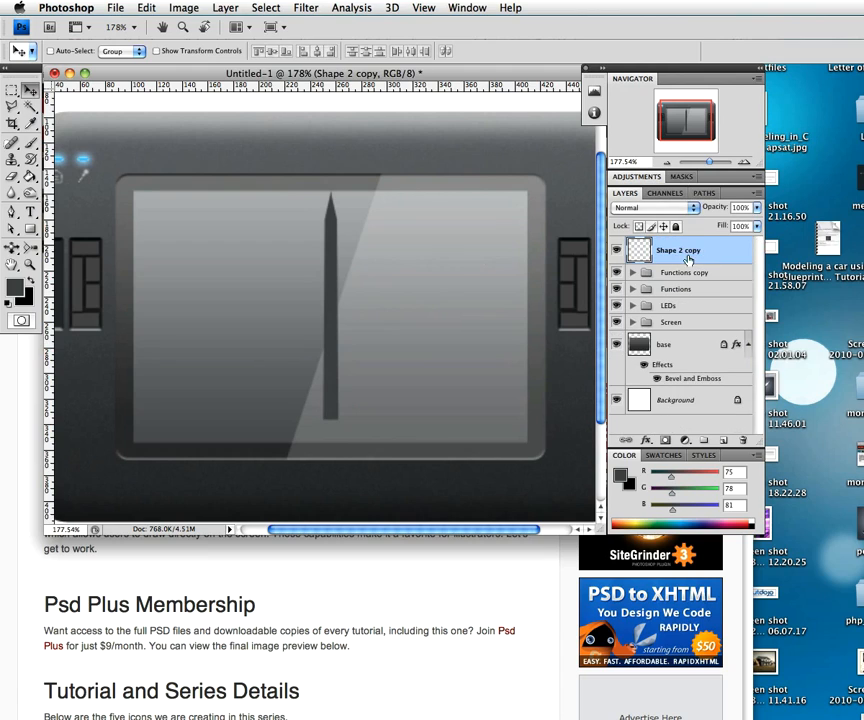
pyautogui.doubleClick(700, 252)
pyautogui.write('pe')
pyautogui.press('Return')
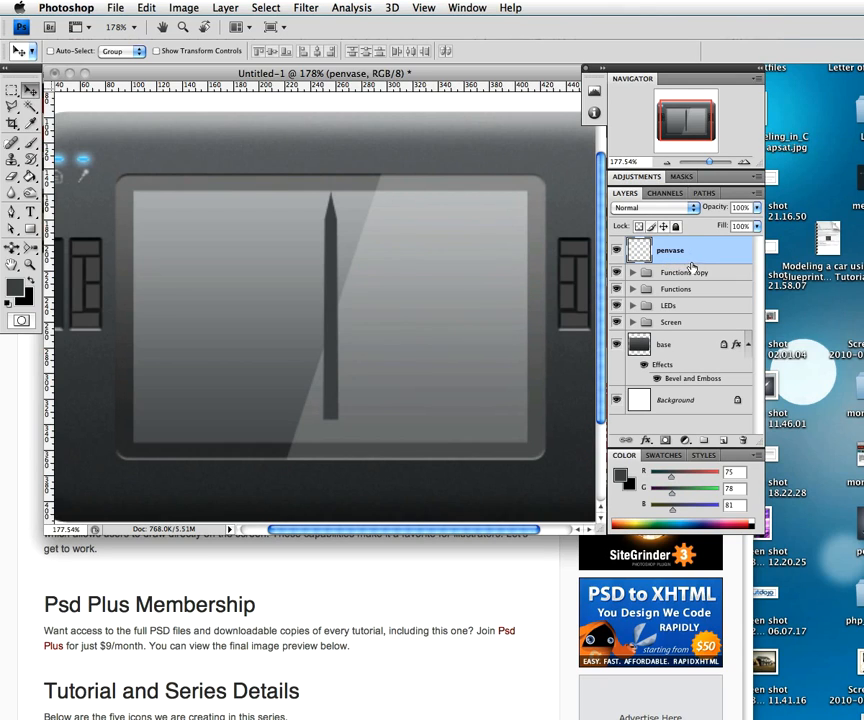
pyautogui.press('super+j')
pyautogui.press('super+t')
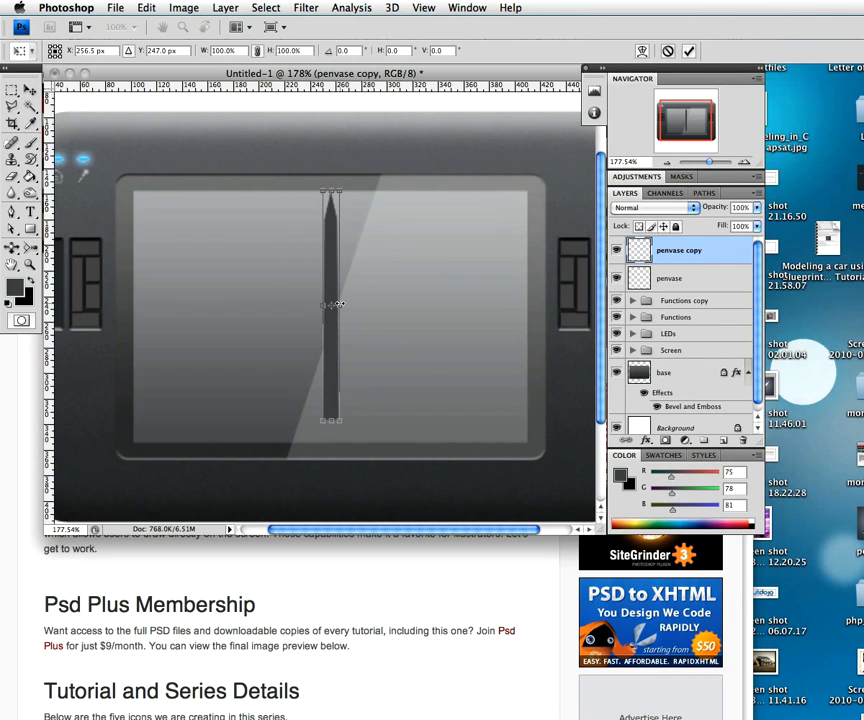
pyautogui.moveTo(335, 305); pyautogui.dragTo(339, 305)
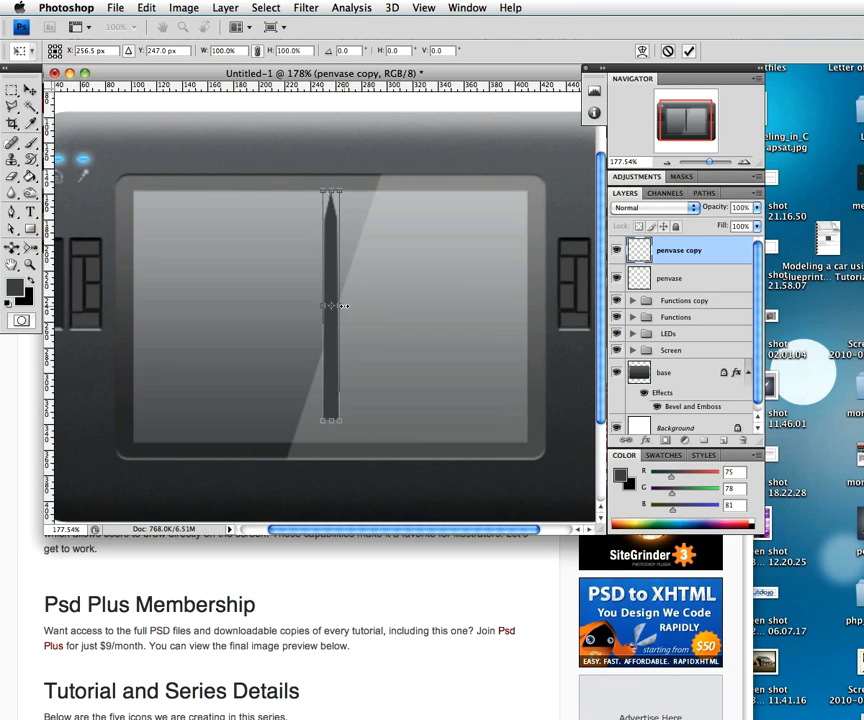
pyautogui.moveTo(332, 305); pyautogui.dragTo(330, 305)
pyautogui.press('super+z')
pyautogui.press('Escape')
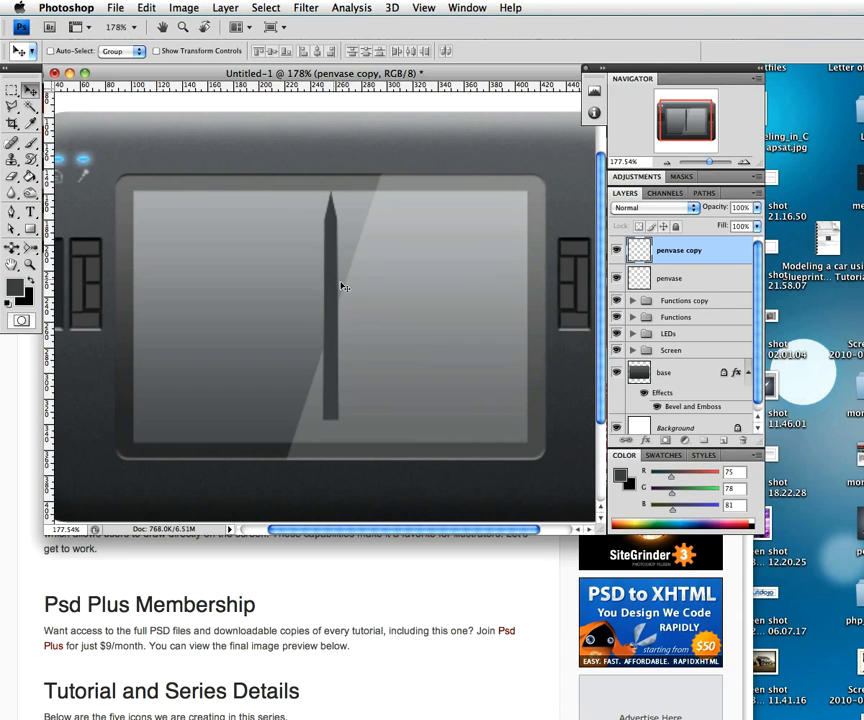
# - Narrow the penvase copy to about 38.9% width around its centre, and check it with the original penvase layer hidden temporarily
pyautogui.press('z')
pyautogui.moveTo(341, 301); pyautogui.dragTo(347, 328)
pyautogui.press('v')
pyautogui.moveTo(599, 301); pyautogui.dragTo(597, 315)
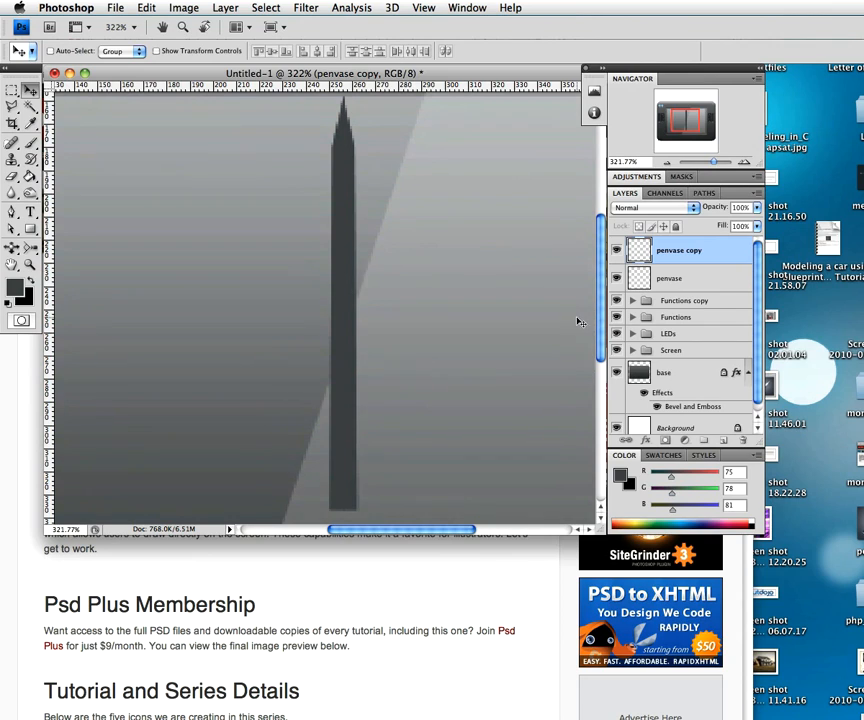
pyautogui.press('super+t')
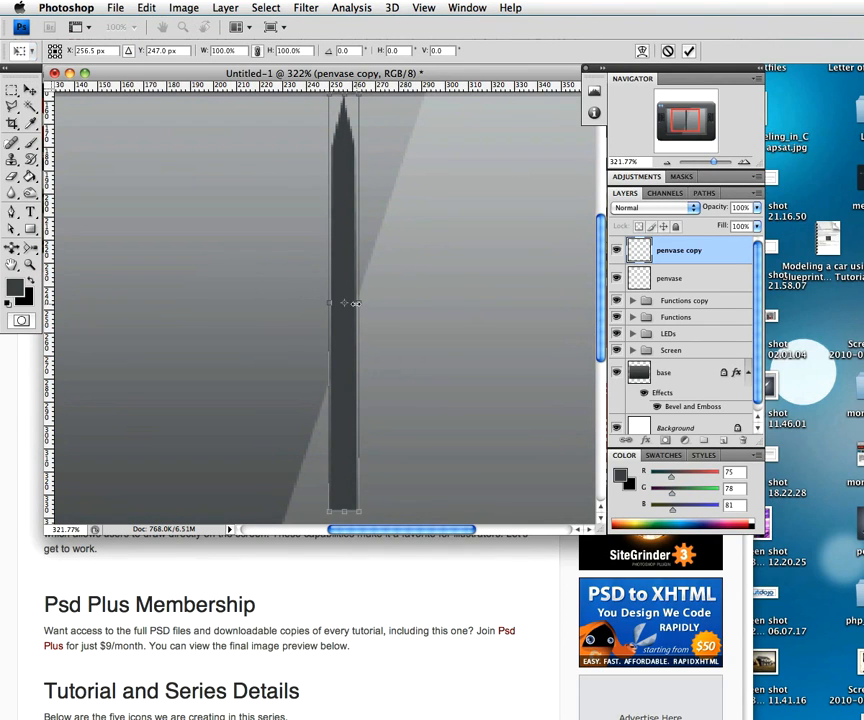
pyautogui.moveTo(350, 303); pyautogui.dragTo(346, 303)
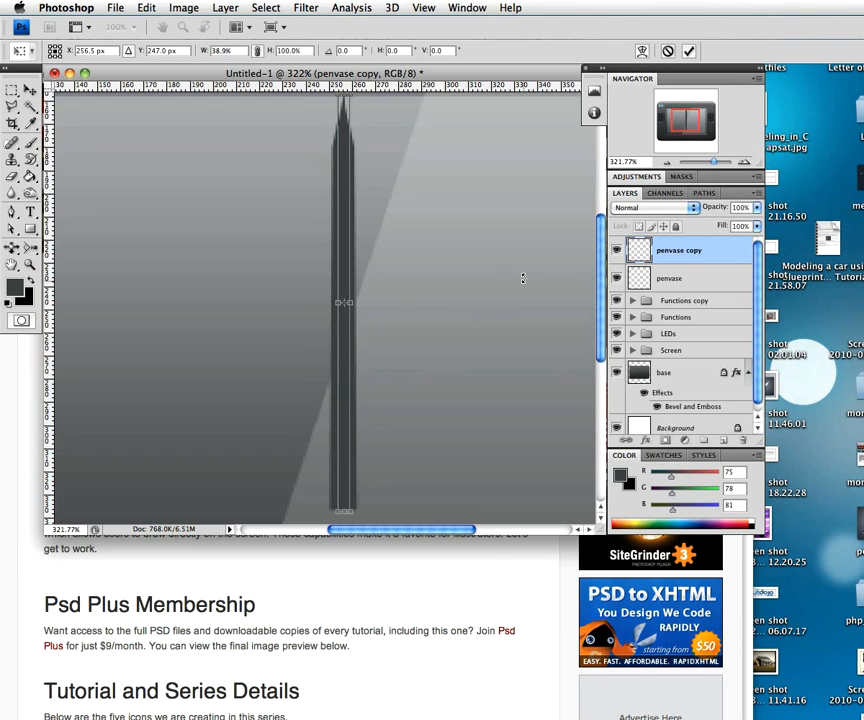
pyautogui.press('Return')
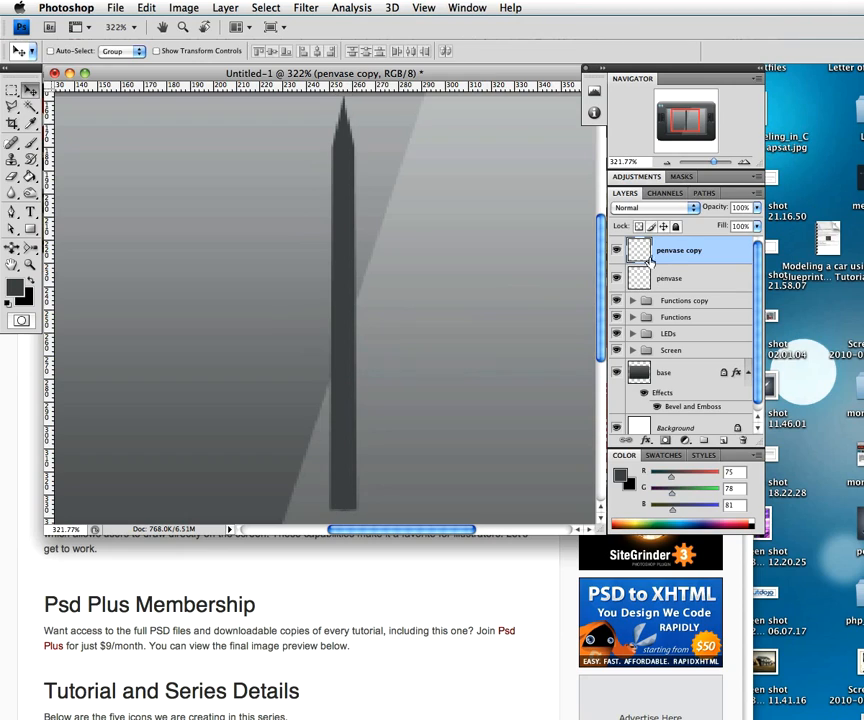
pyautogui.click(617, 280)
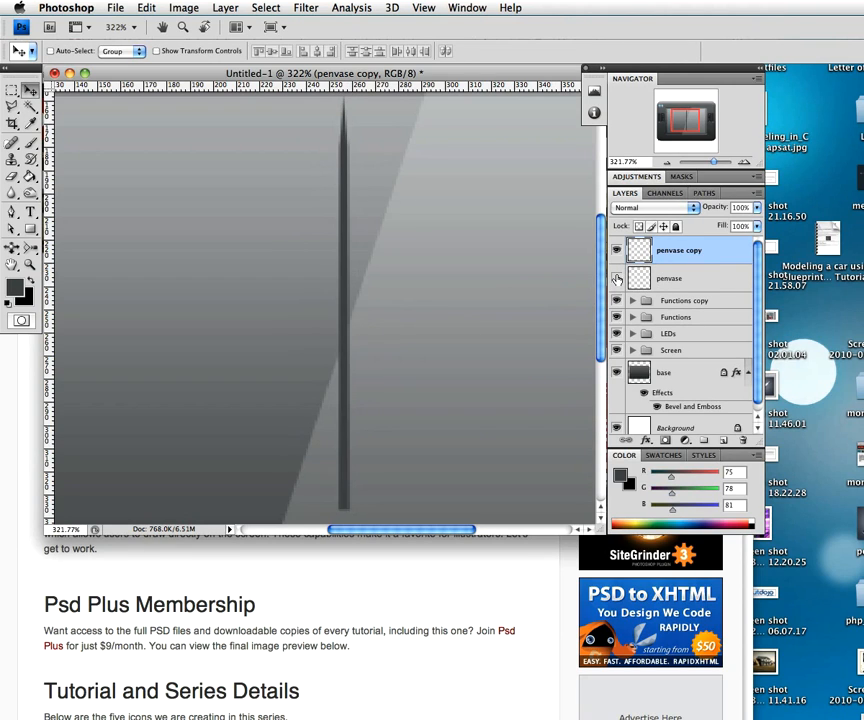
pyautogui.click(617, 280)
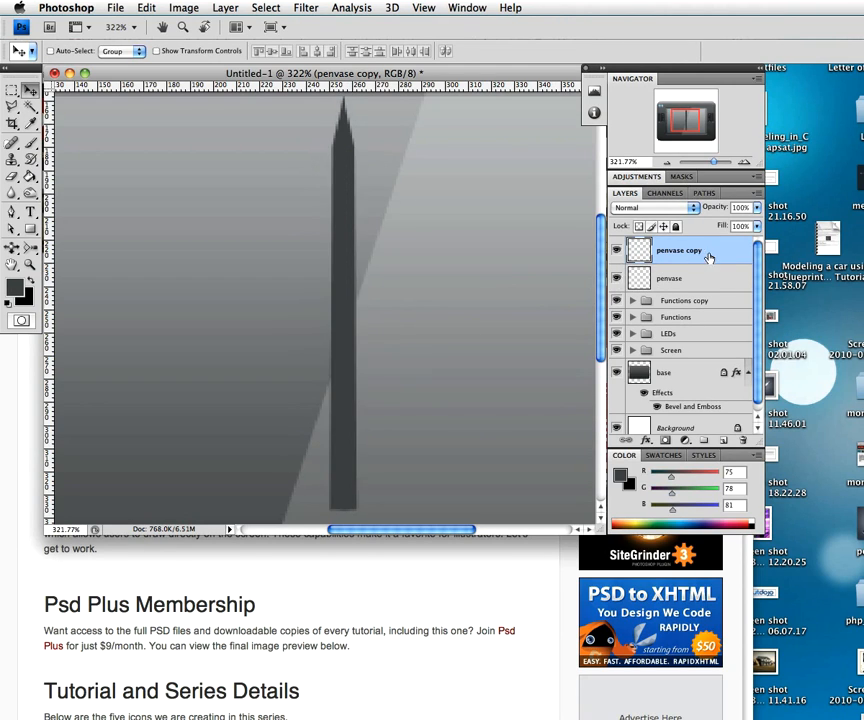
# - Add a Brightness/Contrast adjustment layer with brightness 31 above penvase copy and clip it to that layer
pyautogui.click(649, 180)
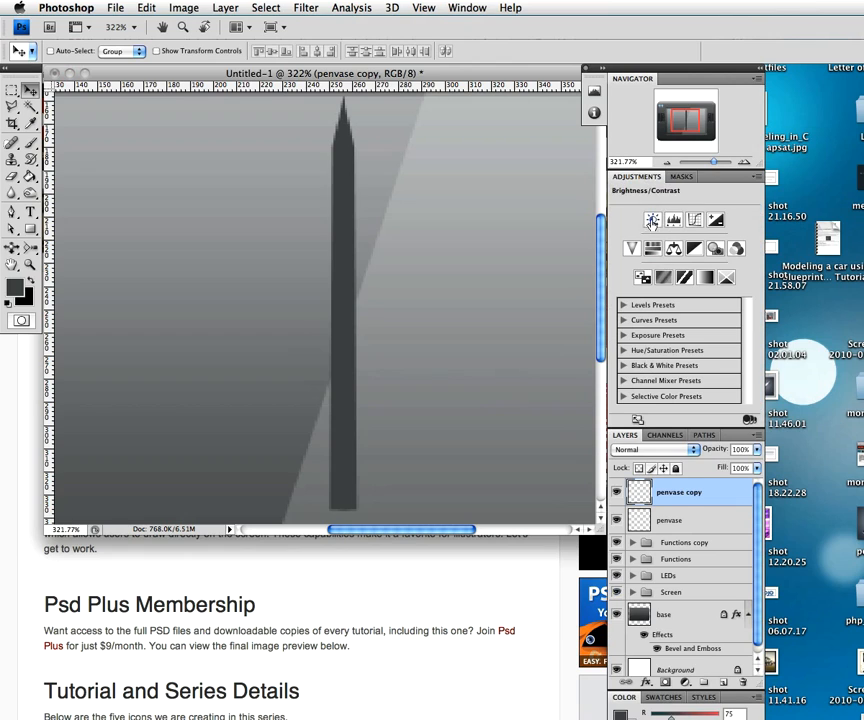
pyautogui.click(647, 248)
pyautogui.moveTo(685, 231); pyautogui.dragTo(698, 233)
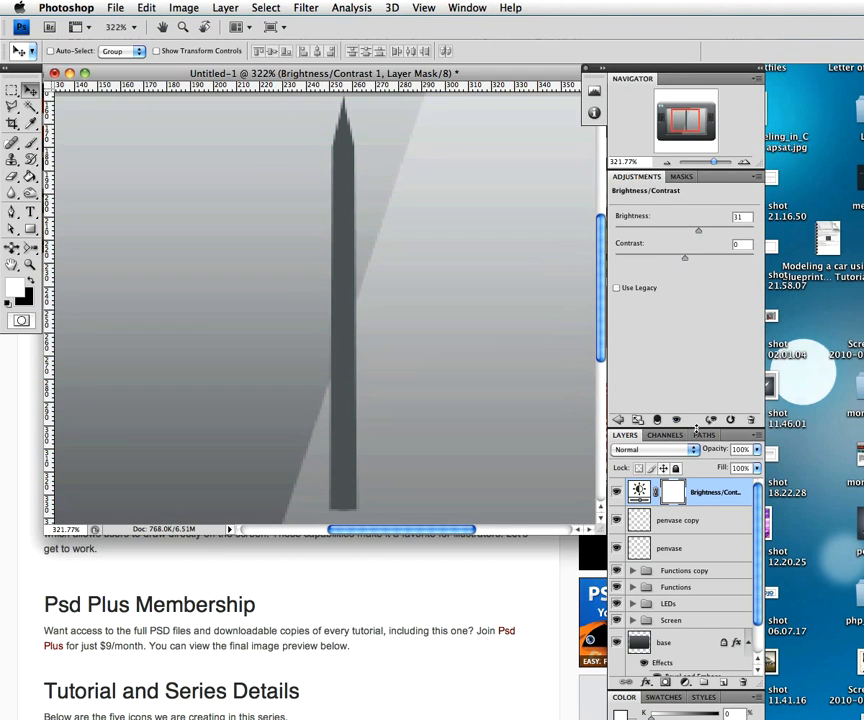
pyautogui.moveTo(696, 428); pyautogui.dragTo(700, 363)
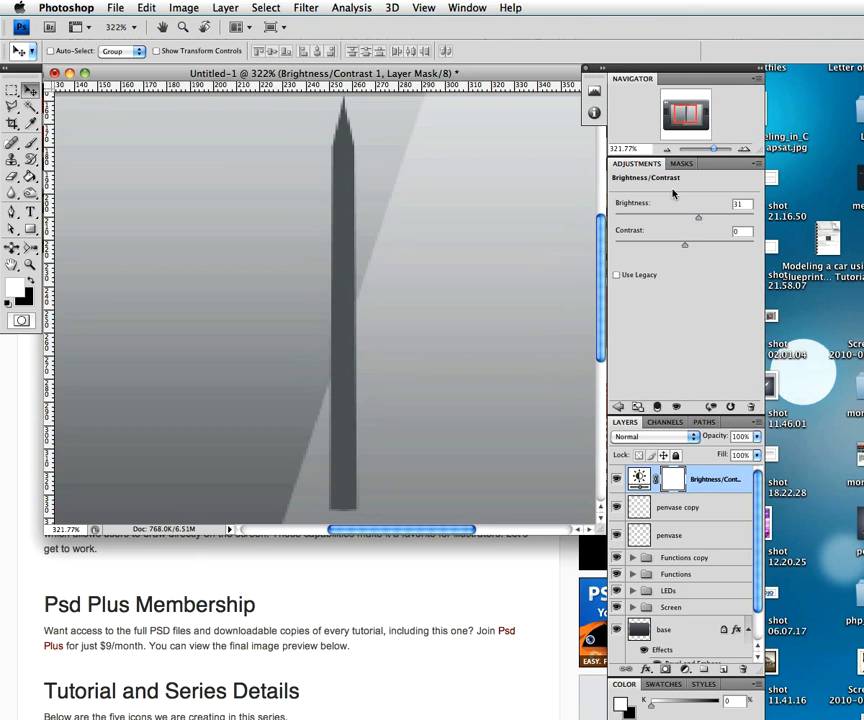
pyautogui.moveTo(643, 163); pyautogui.dragTo(186, 193)
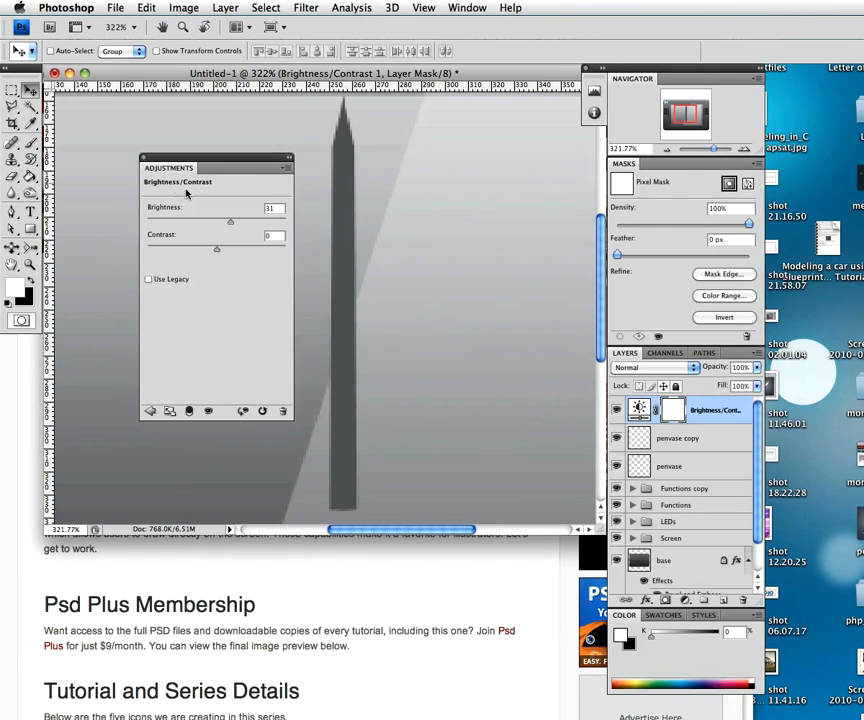
pyautogui.doubleClick(678, 165)
pyautogui.moveTo(249, 160); pyautogui.dragTo(205, 152)
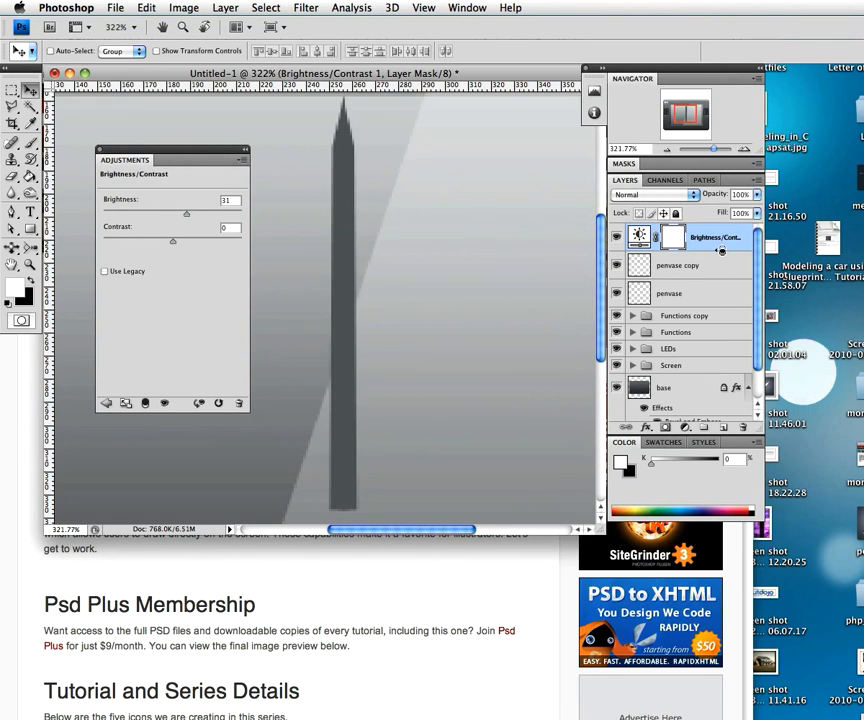
pyautogui.keyDown('alt'); pyautogui.click(655, 252); pyautogui.keyUp('alt')
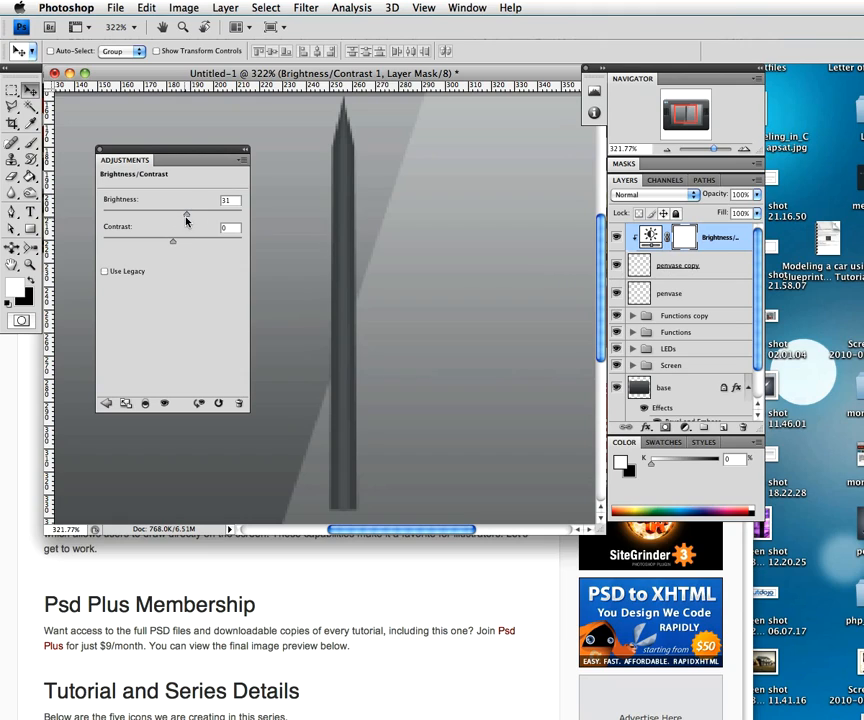
# - Set the clipped Brightness/Contrast adjustment to brightness 150 and contrast -4
pyautogui.moveTo(186, 214); pyautogui.dragTo(221, 214)
pyautogui.moveTo(173, 241)
pyautogui.mouseDown()
pyautogui.moveTo(164, 243)
pyautogui.moveTo(205, 243)
pyautogui.moveTo(167, 243)
pyautogui.mouseUp()
pyautogui.moveTo(220, 216)
pyautogui.mouseDown()
pyautogui.moveTo(234, 213)
pyautogui.moveTo(218, 216)
pyautogui.moveTo(233, 224)
pyautogui.moveTo(245, 216)
pyautogui.mouseUp()
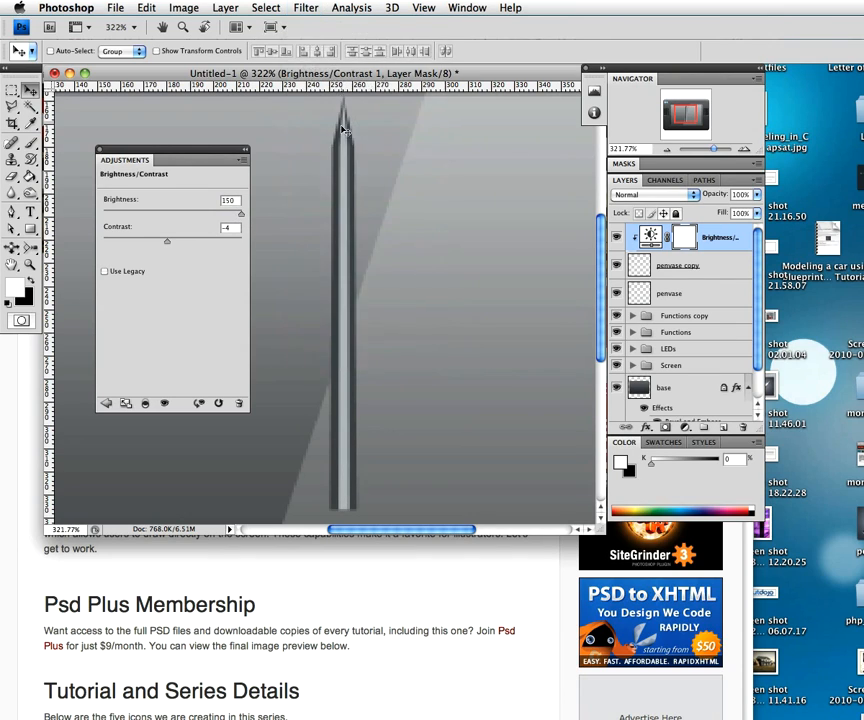
# - Apply a Gaussian Blur with a 3-pixel radius to the Brightness/Contrast layer's mask
pyautogui.click(305, 8)
pyautogui.moveTo(370, 172)
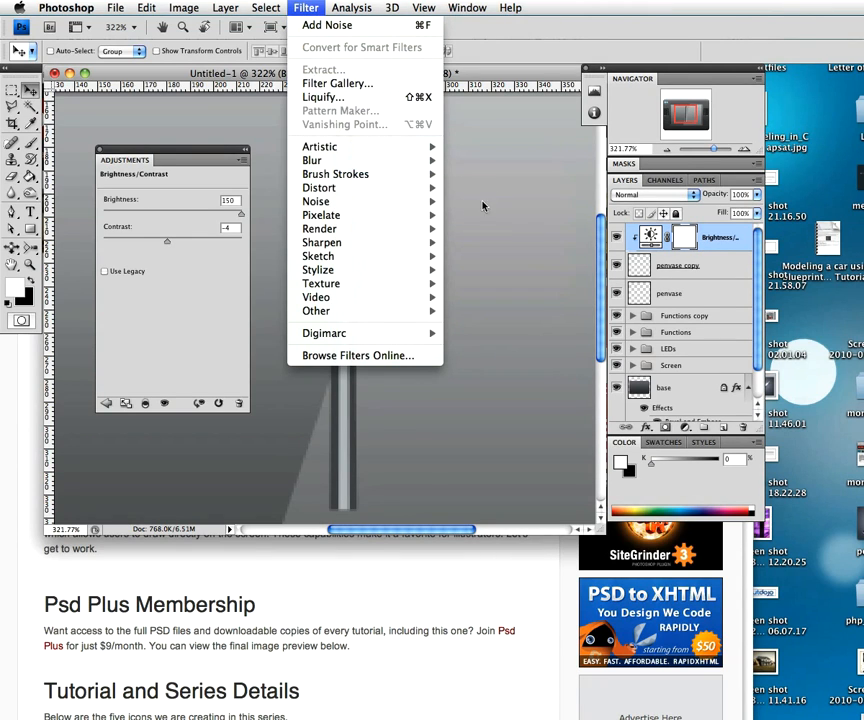
pyautogui.moveTo(420, 161)
pyautogui.click(490, 216)
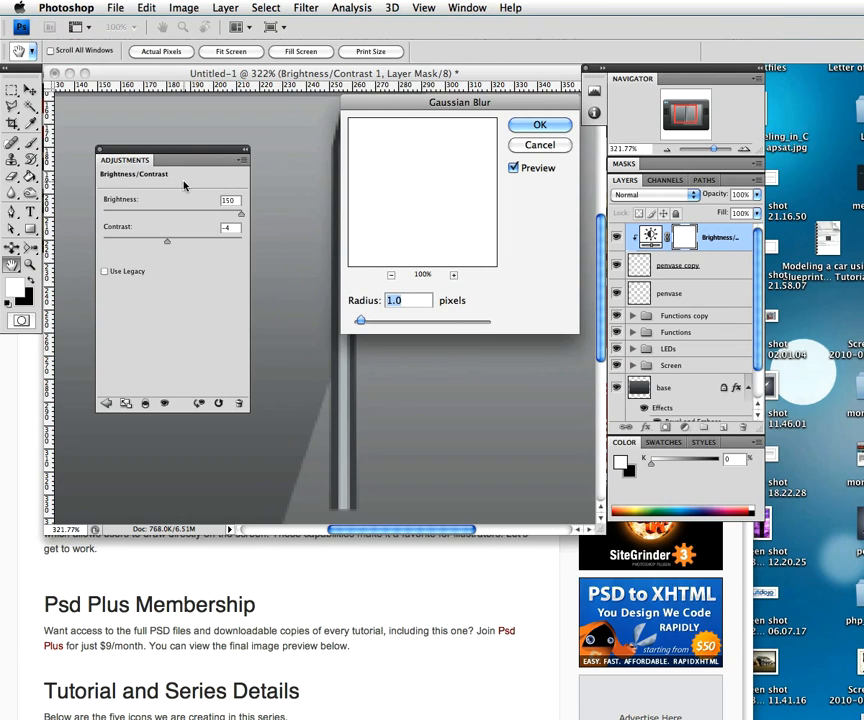
pyautogui.moveTo(450, 102); pyautogui.dragTo(514, 102)
pyautogui.write('2')
pyautogui.press('BackSpace')
pyautogui.write('3')
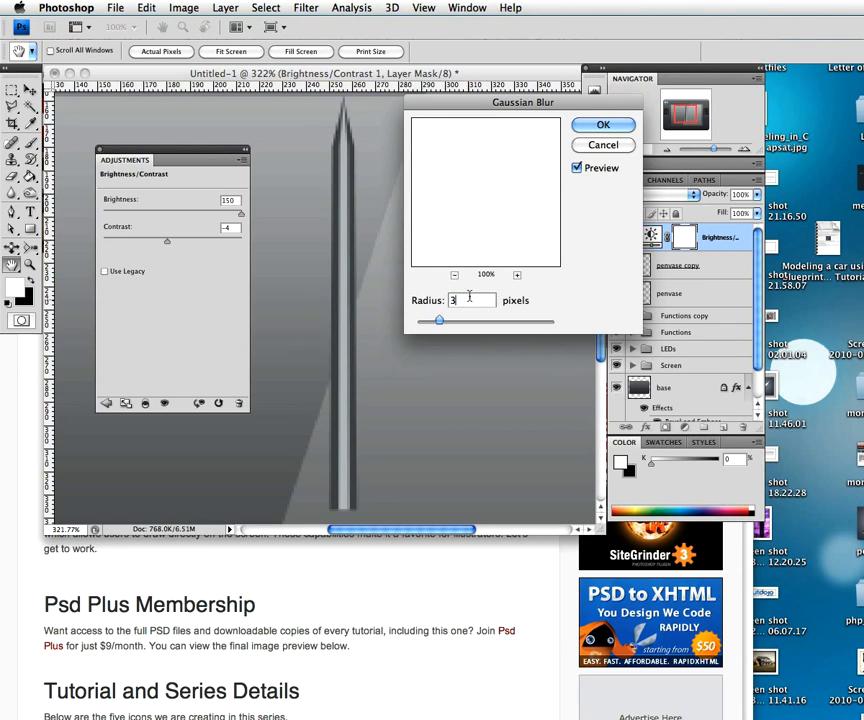
pyautogui.click(603, 126)
pyautogui.press('v')
# - Apply a Gaussian Blur with a 1-pixel radius to the penvase copy layer and dock the floating Adjustments beside Masks
pyautogui.click(716, 264)
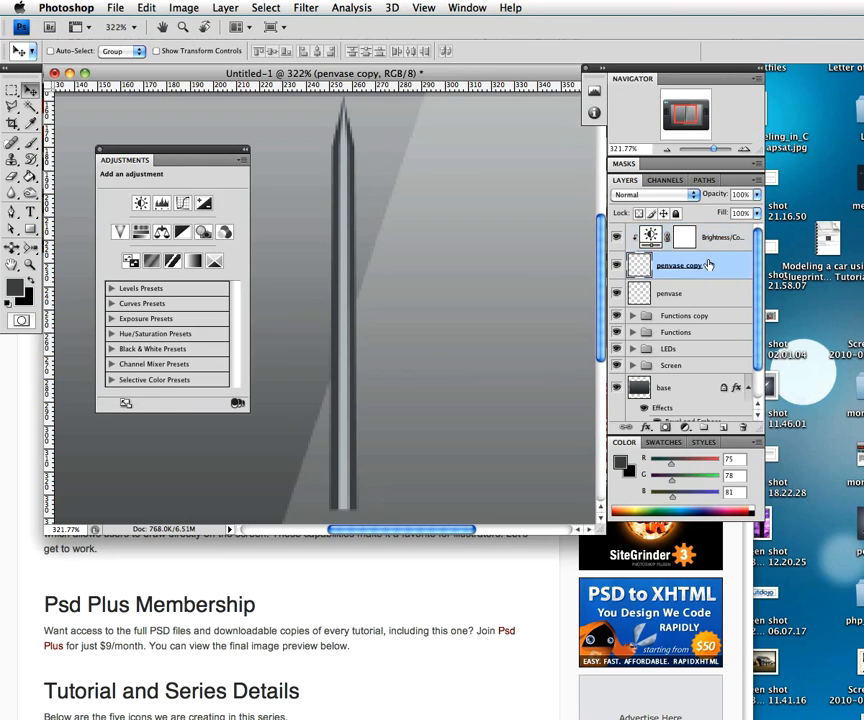
pyautogui.click(304, 9)
pyautogui.moveTo(365, 161)
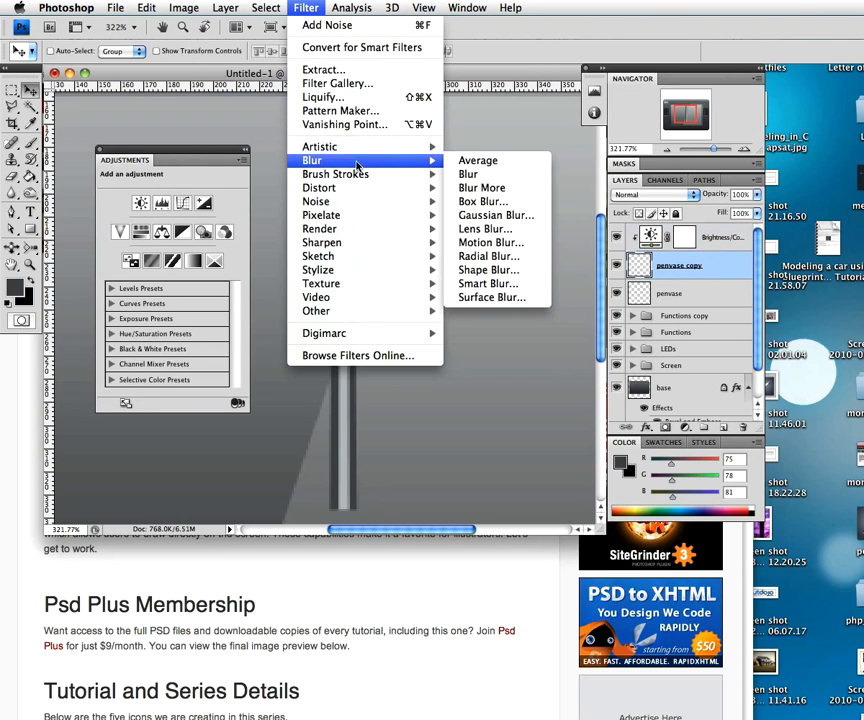
pyautogui.click(488, 216)
pyautogui.write('1')
pyautogui.write('2')
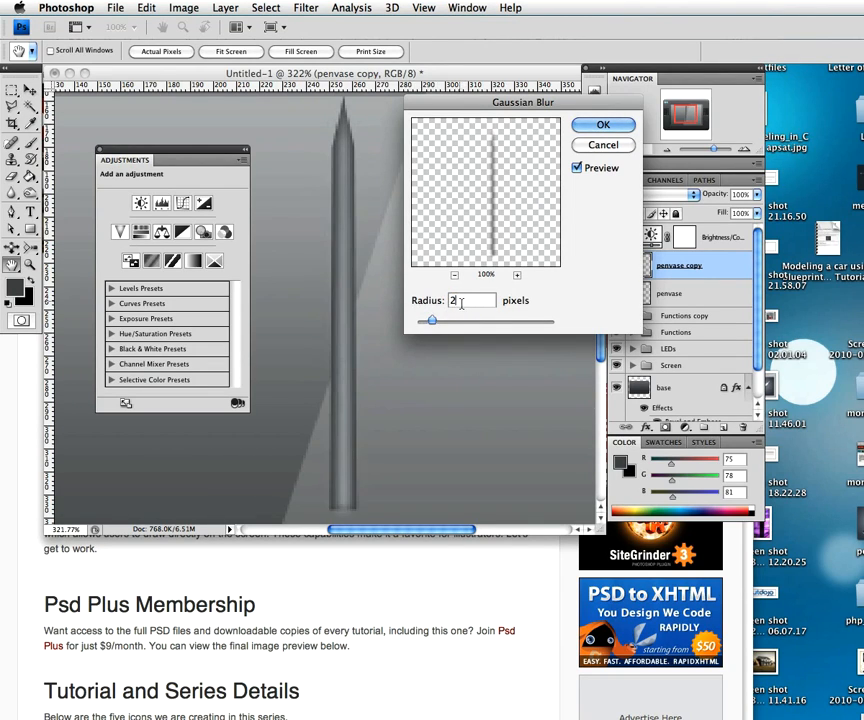
pyautogui.press('BackSpace')
pyautogui.write('1')
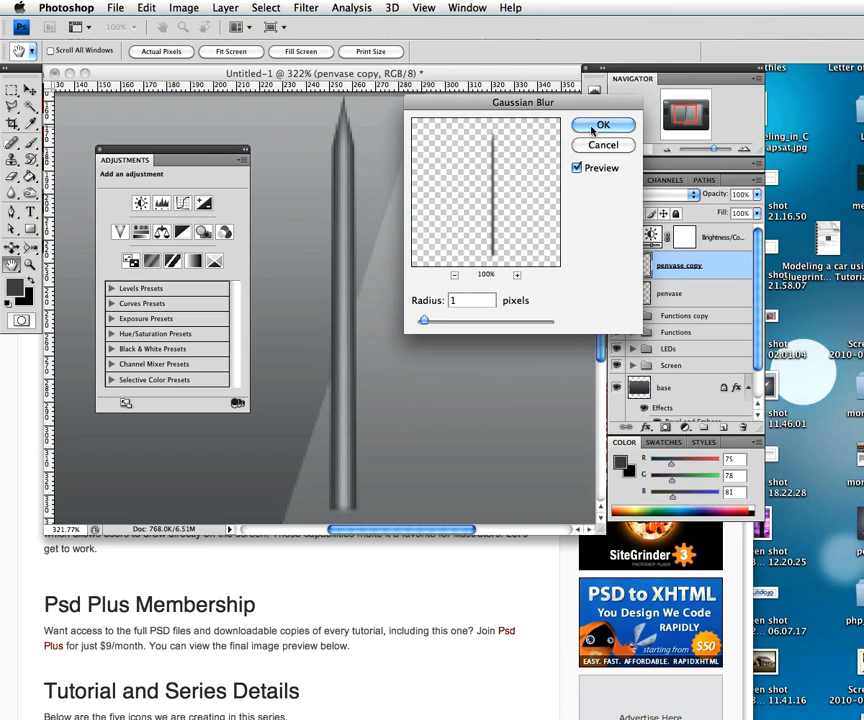
pyautogui.press('Return')
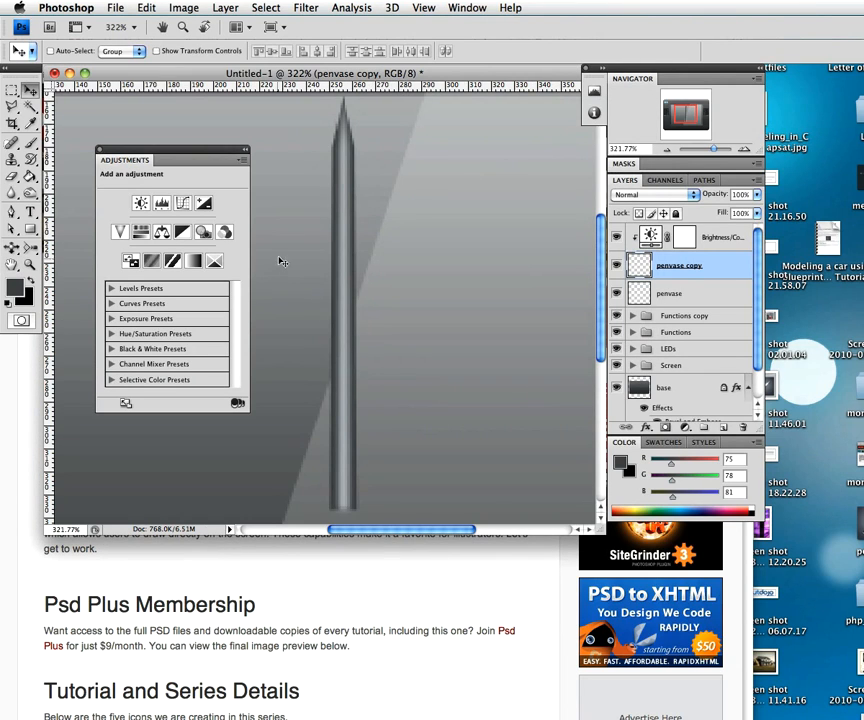
pyautogui.moveTo(234, 157); pyautogui.dragTo(712, 168)
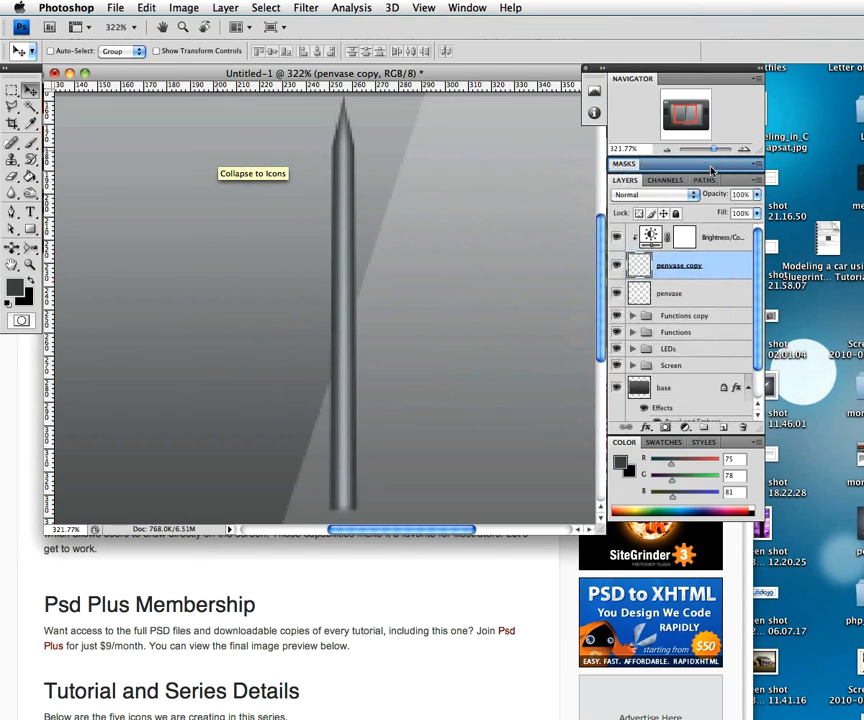
pyautogui.doubleClick(714, 167)
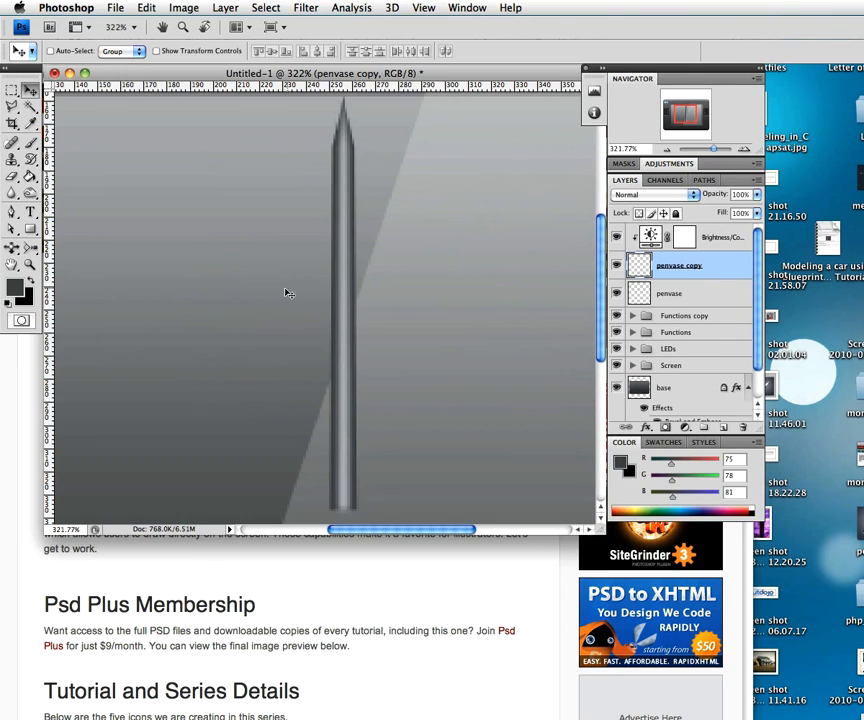
# - Set the penvase copy layer's blend mode to Screen and rename the layer pen body reflection
pyautogui.click(652, 195)
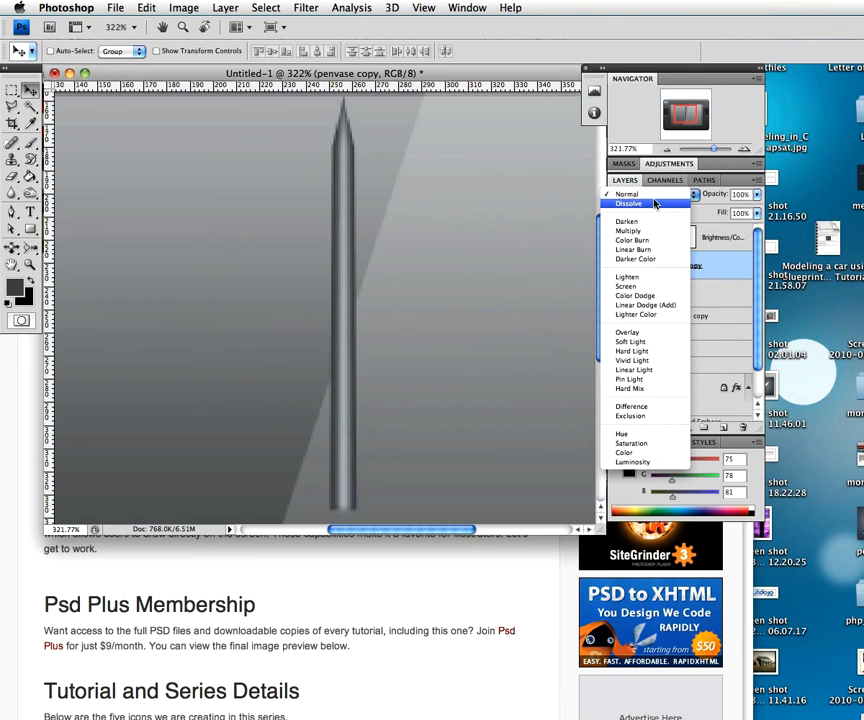
pyautogui.click(628, 286)
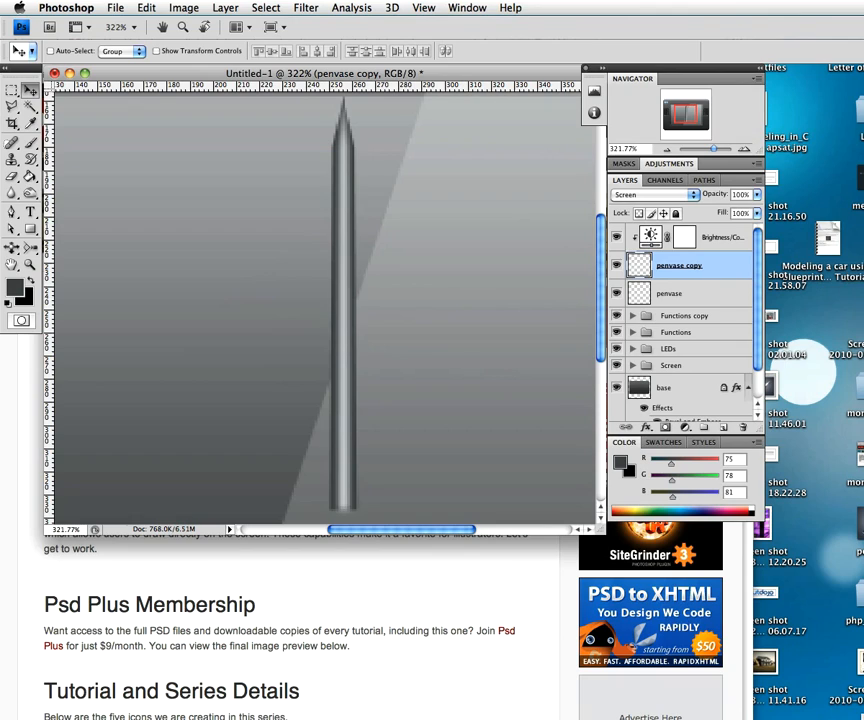
pyautogui.doubleClick(688, 266)
pyautogui.write('p')
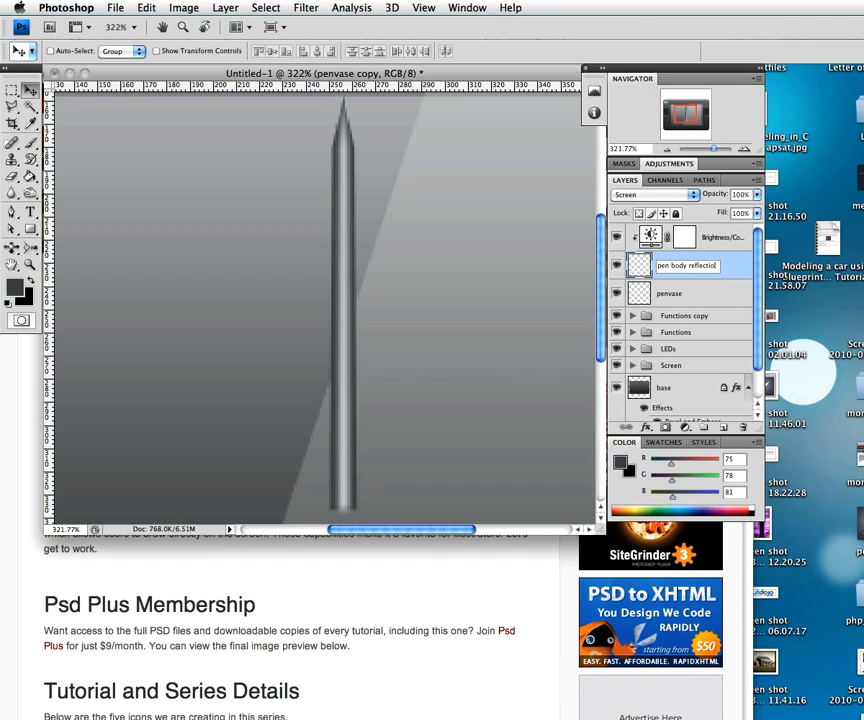
pyautogui.press('Return')
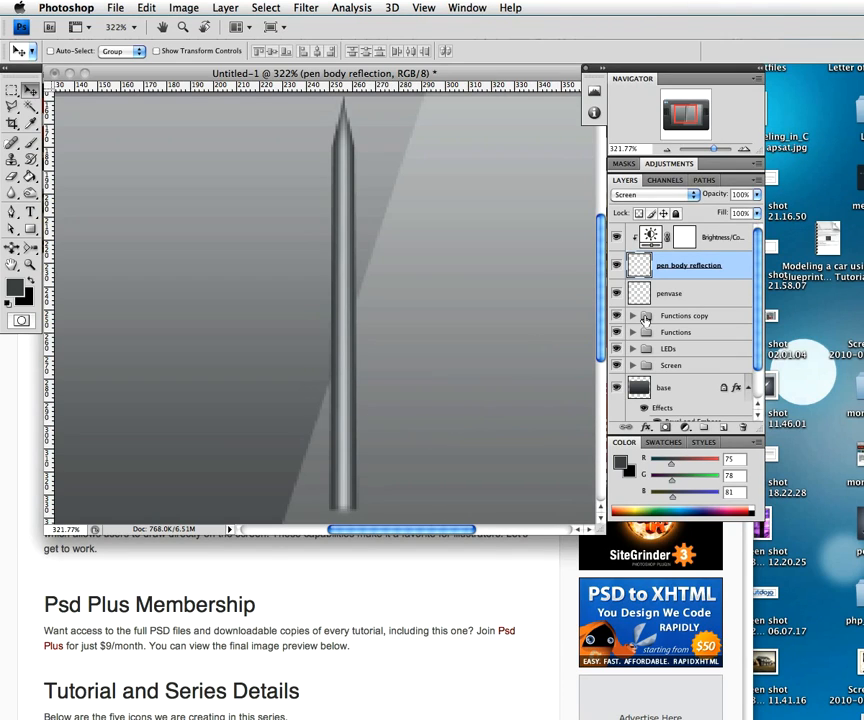
# - Select a thin horizontal strip across the pen just below its pointed tip, nudging it down into place
pyautogui.scroll(3, 350, 188)
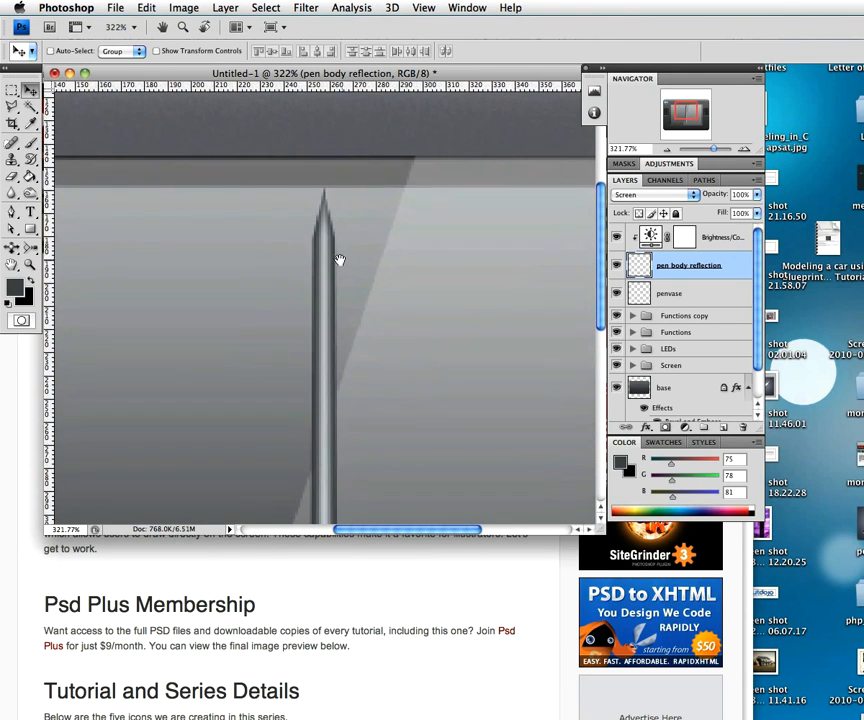
pyautogui.press('z')
pyautogui.moveTo(334, 199); pyautogui.dragTo(358, 192)
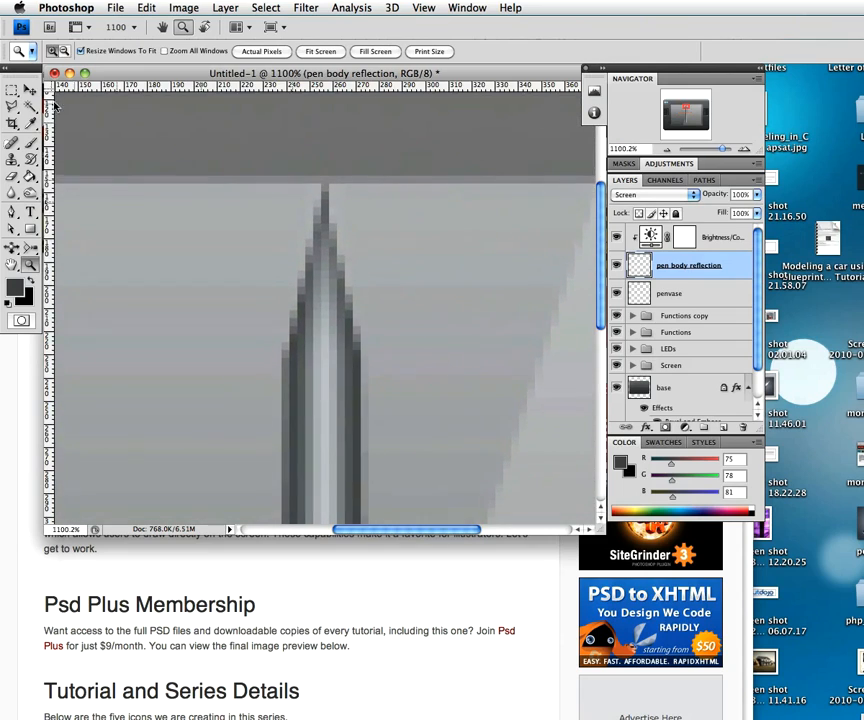
pyautogui.press('m')
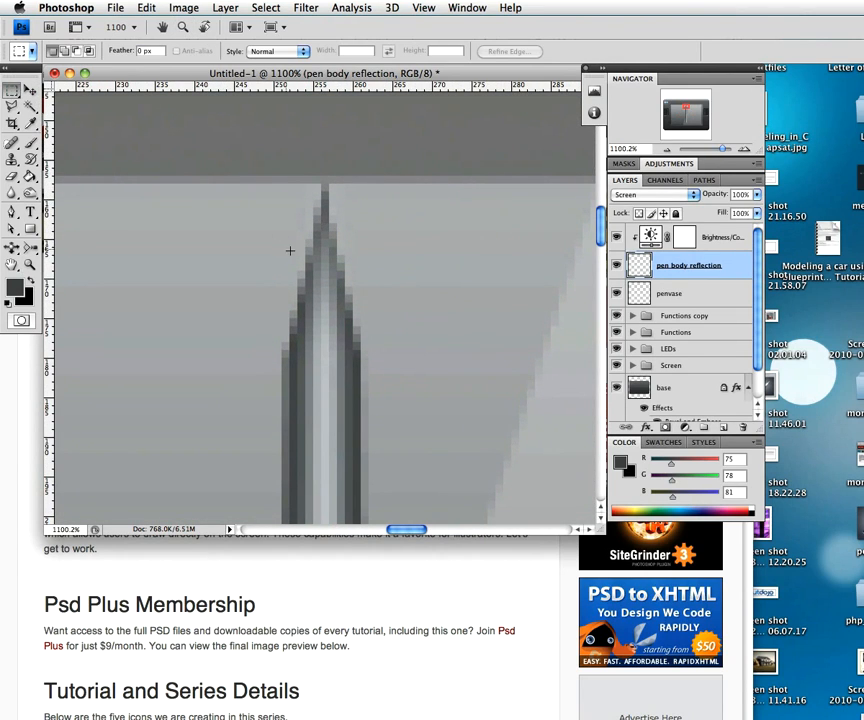
pyautogui.moveTo(273, 247); pyautogui.dragTo(369, 253)
pyautogui.press('Down')
pyautogui.press('Down')
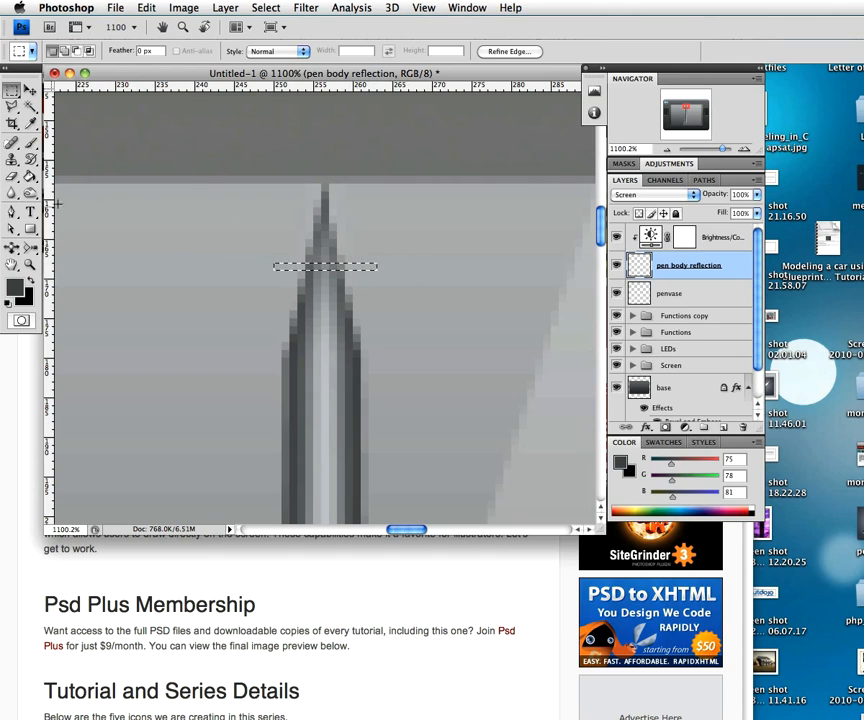
# - Burn the selected strip on the pen body reflection and penvase layers with Midtones at 15% exposure, and clear the selection
pyautogui.moveTo(33, 195); pyautogui.dragTo(62, 200)
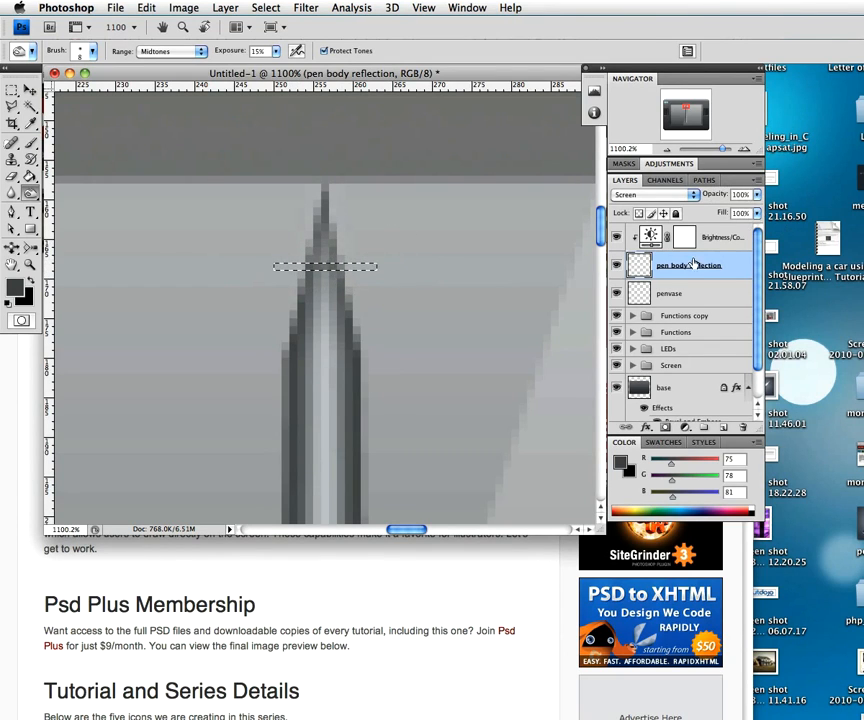
pyautogui.click(680, 291)
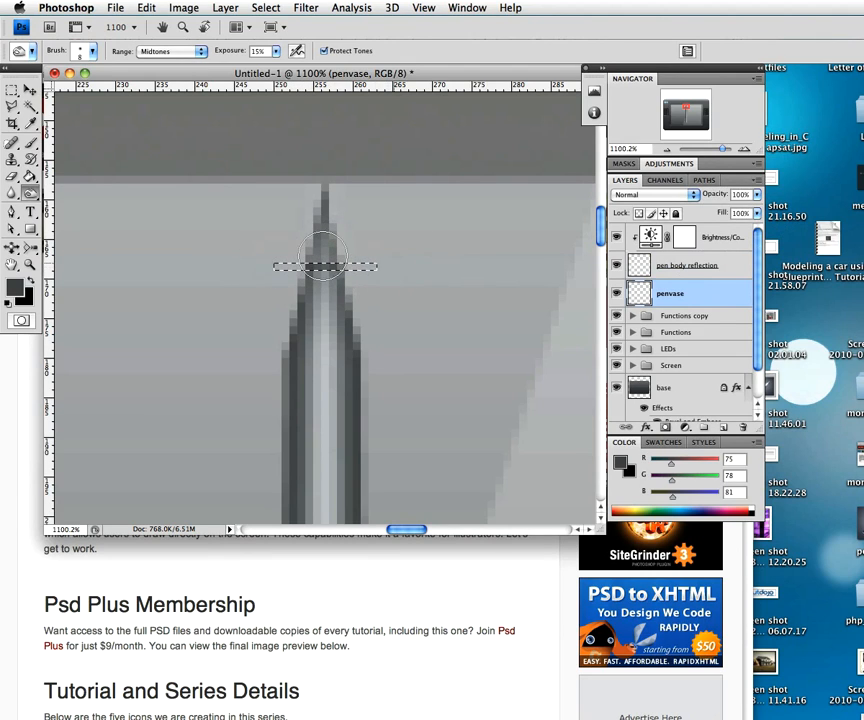
pyautogui.click(660, 268)
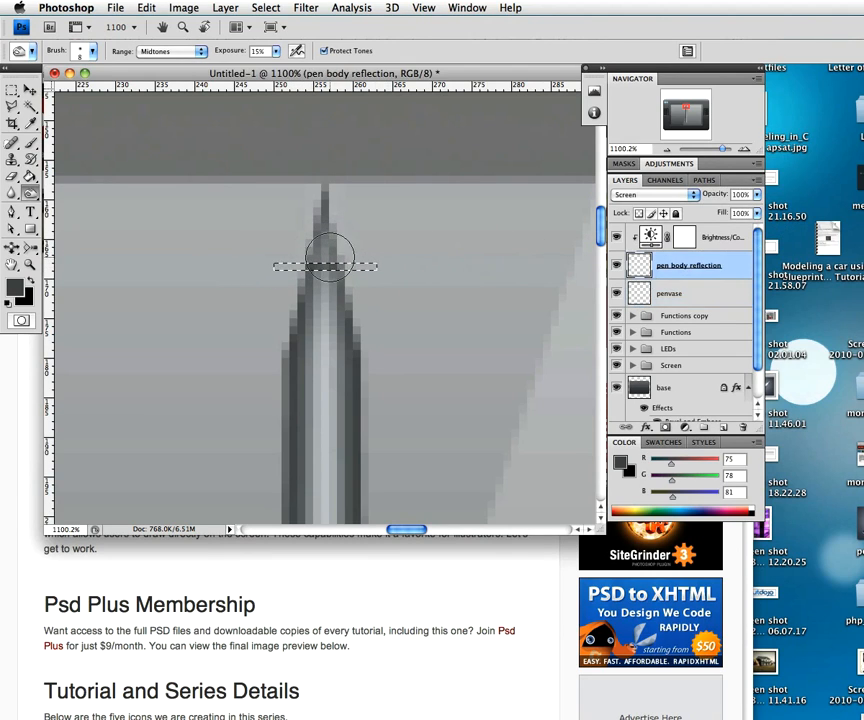
pyautogui.click(670, 293)
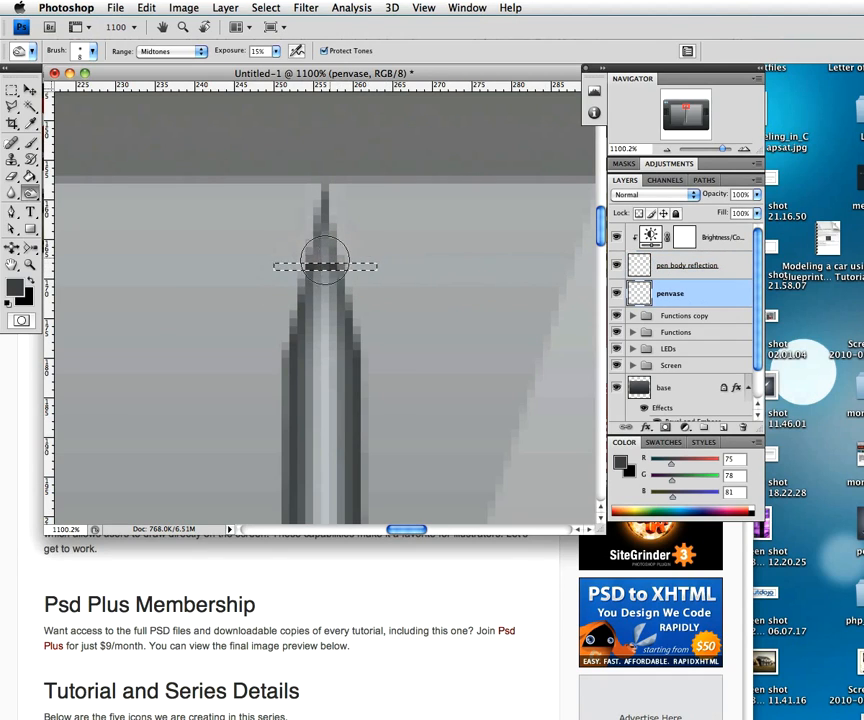
pyautogui.press('super+d')
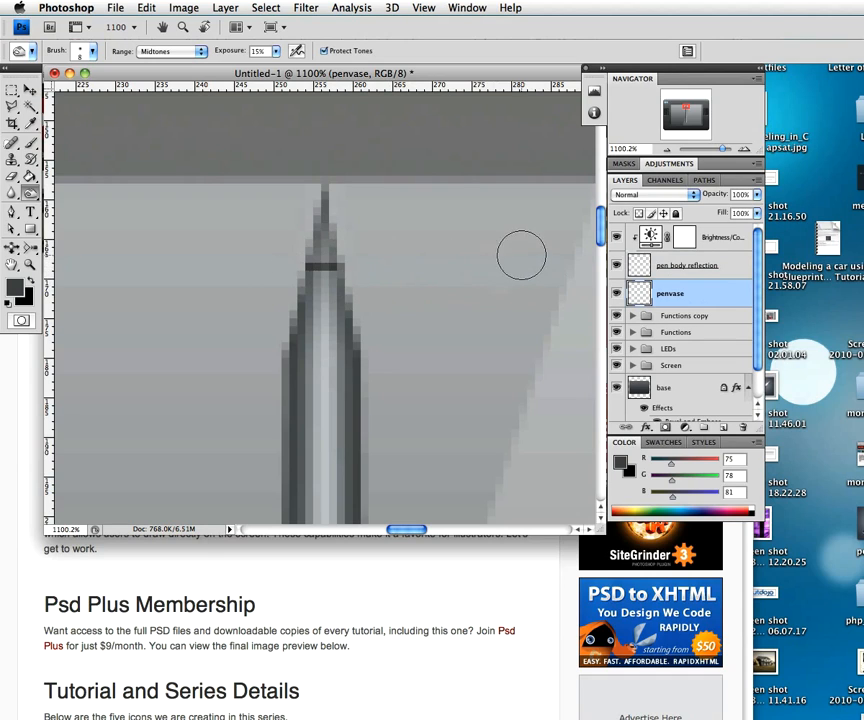
# - Cut the sharp tip above the dark ring off both the penvase and pen body reflection layers, and clear the selection
pyautogui.click(12, 89)
pyautogui.moveTo(361, 229); pyautogui.dragTo(370, 245)
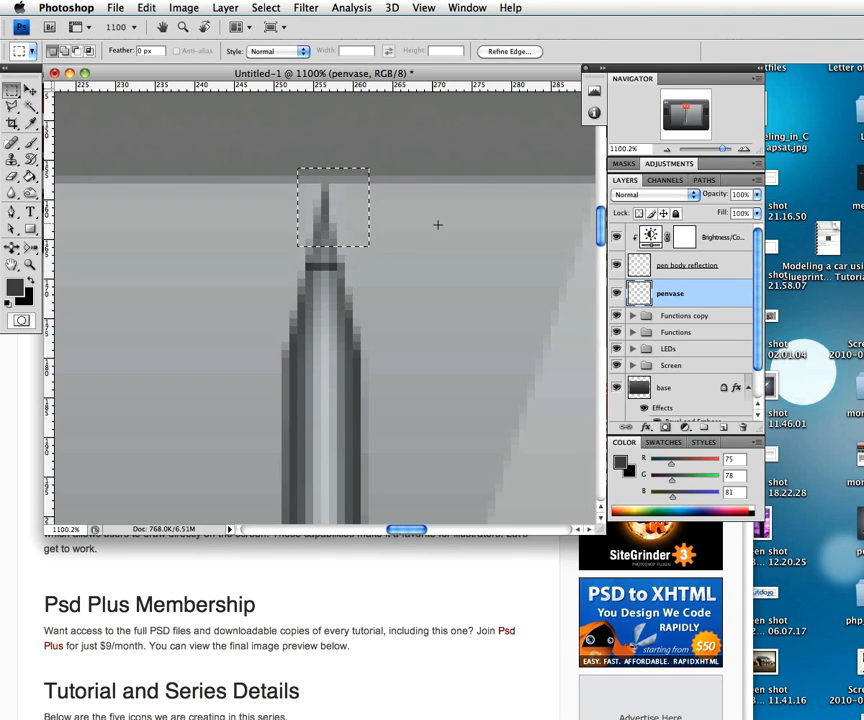
pyautogui.press('Delete')
pyautogui.click(741, 271)
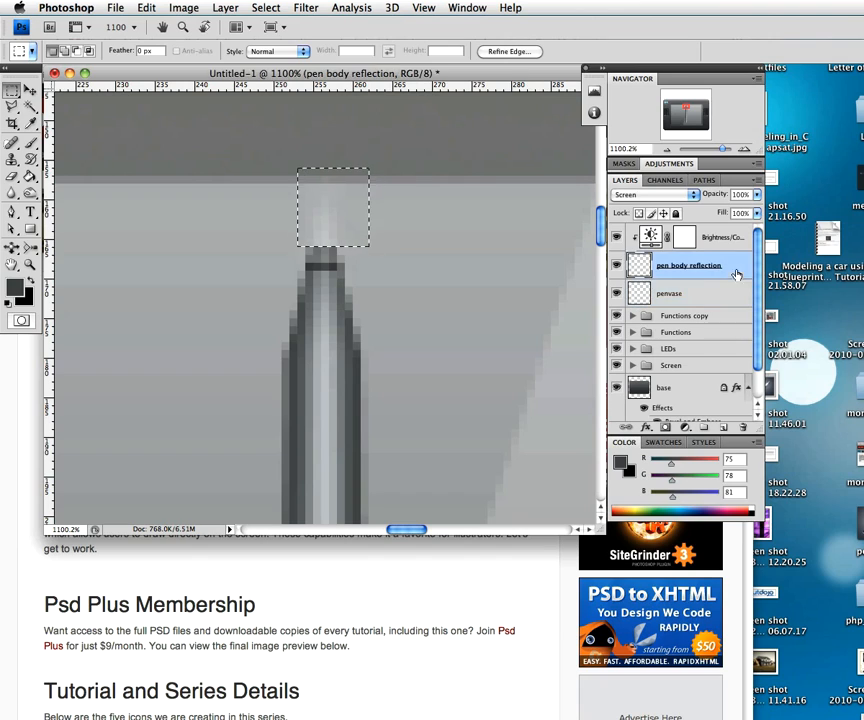
pyautogui.press('Delete')
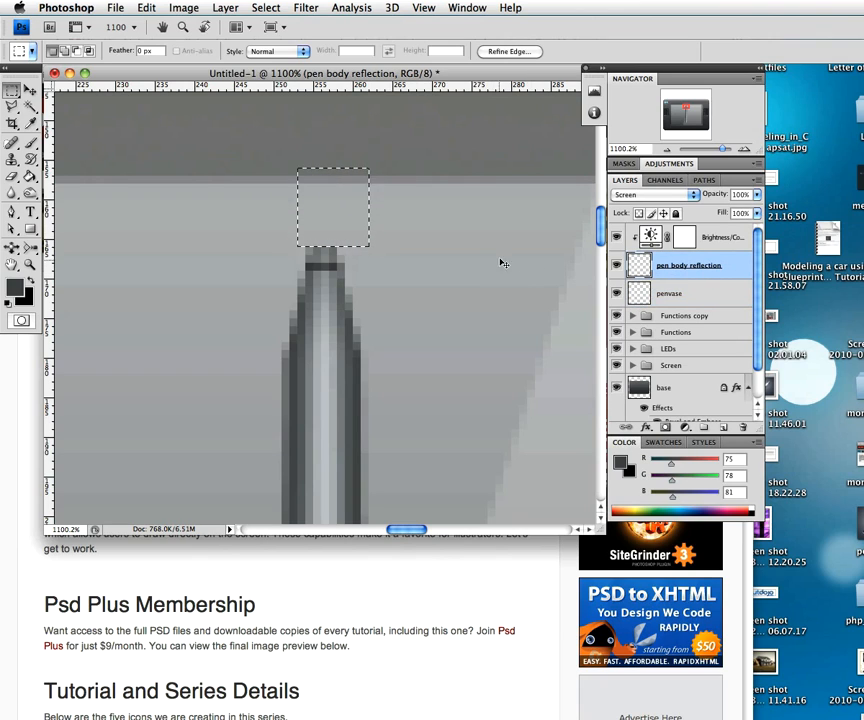
pyautogui.press('super+d')
pyautogui.click(33, 233)
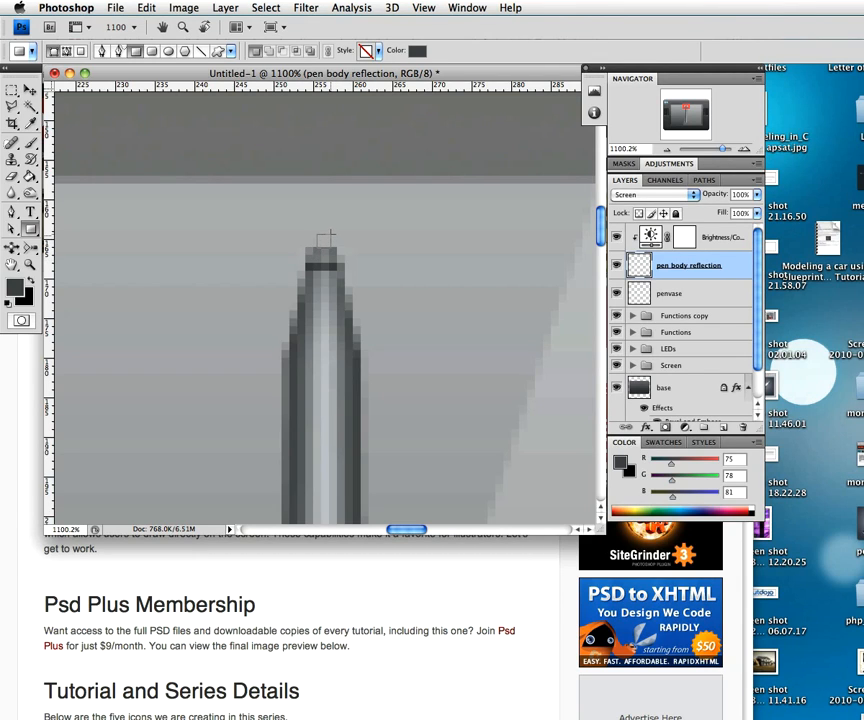
pyautogui.moveTo(330, 236); pyautogui.dragTo(317, 247)
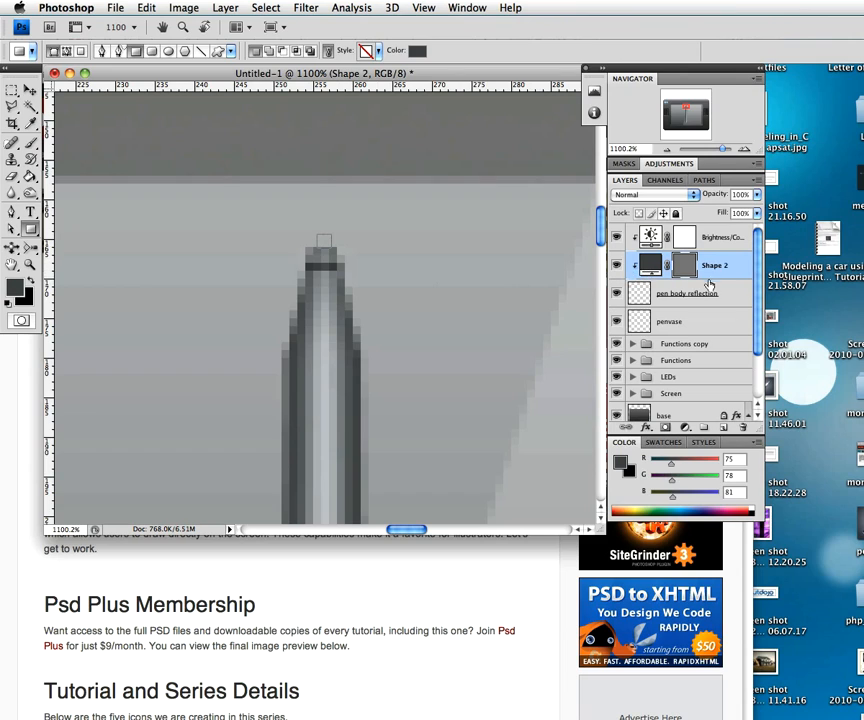
pyautogui.moveTo(715, 236); pyautogui.dragTo(683, 264)
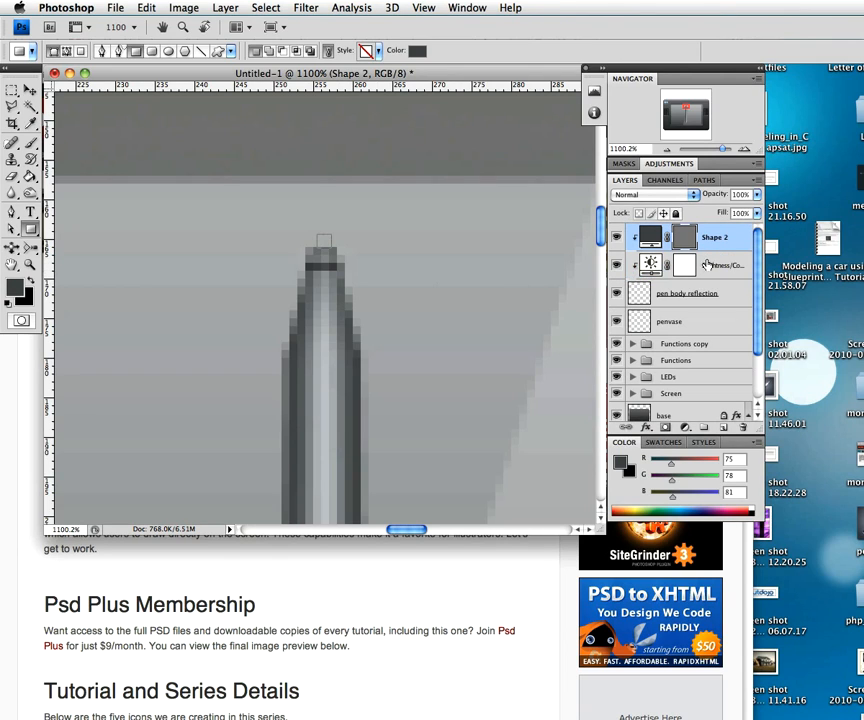
pyautogui.moveTo(735, 237); pyautogui.dragTo(707, 343)
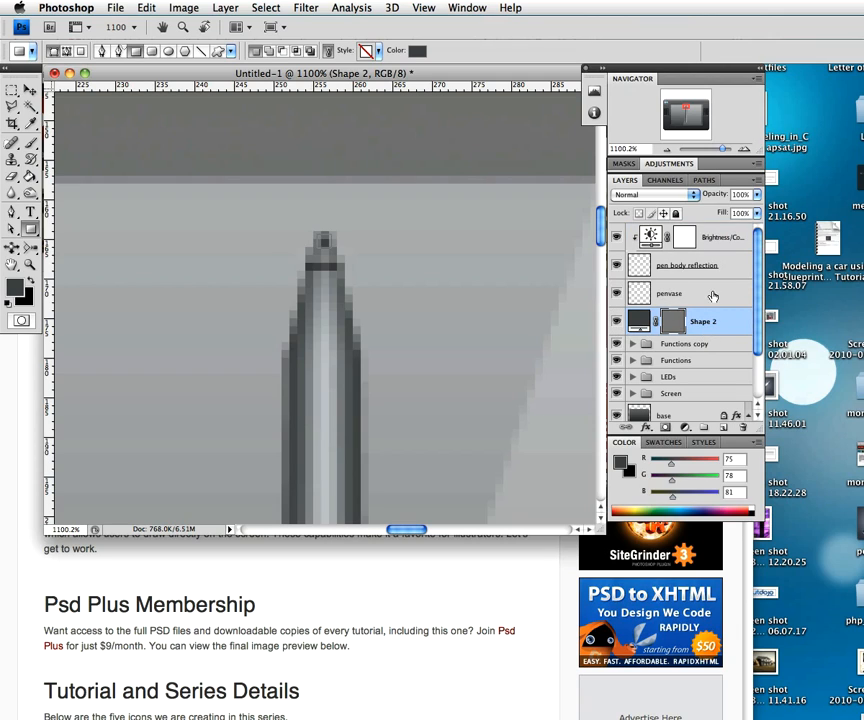
pyautogui.click(720, 300)
pyautogui.click(734, 329)
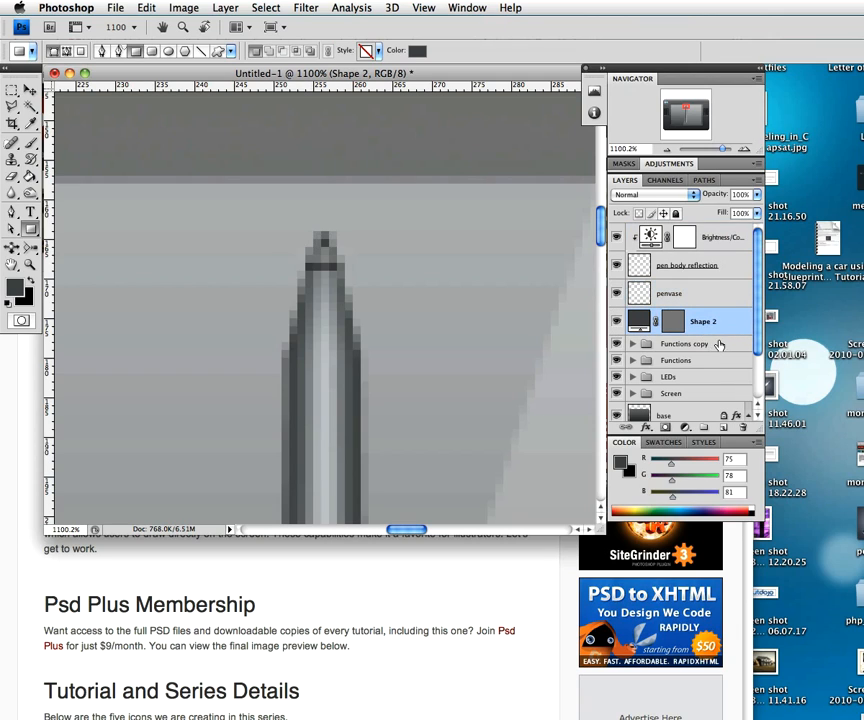
pyautogui.press('v')
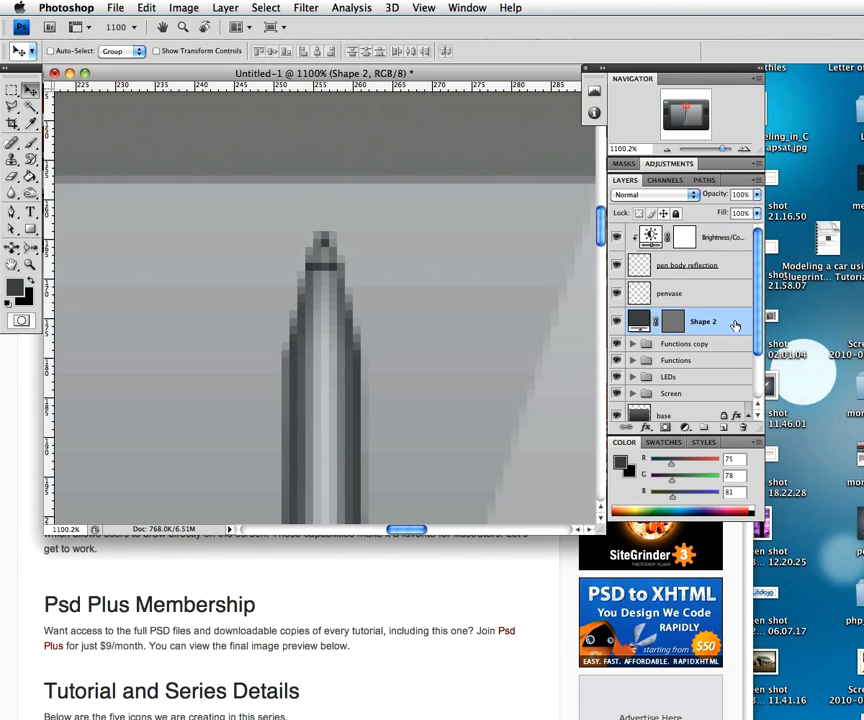
pyautogui.moveTo(731, 327); pyautogui.dragTo(743, 427)
# - Draw a small dark rectangle as the nib on the cut-off tip, on a shape layer beneath penvase, and select penvase
pyautogui.click(31, 229)
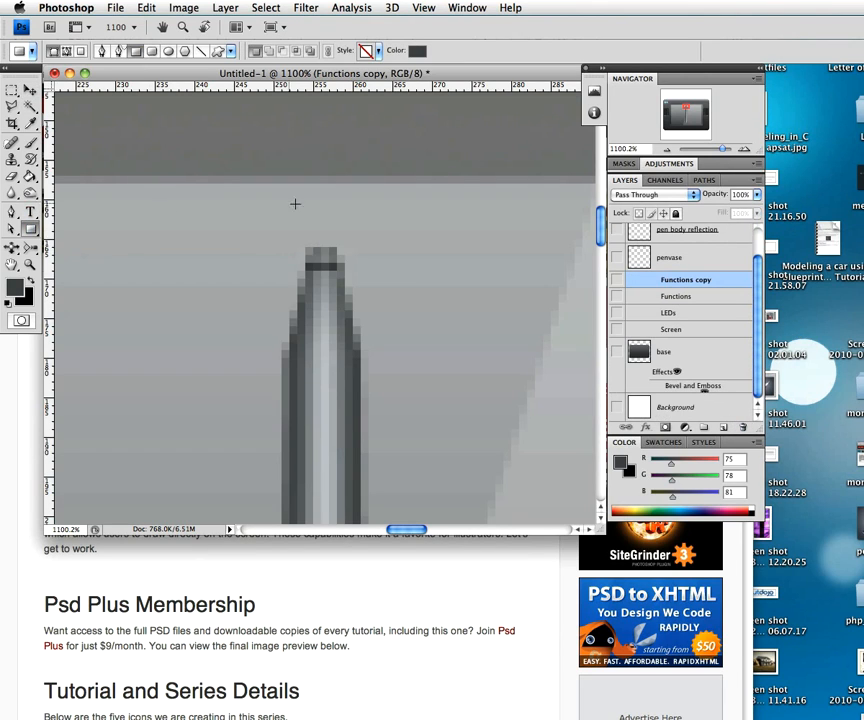
pyautogui.moveTo(314, 247); pyautogui.dragTo(334, 228)
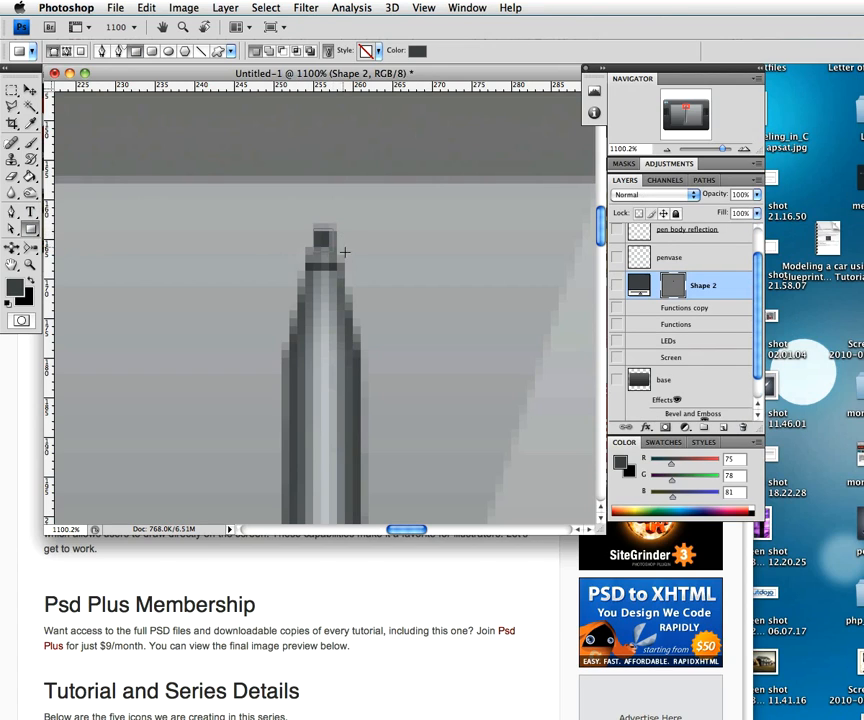
pyautogui.click(712, 259)
# - Examine the finished pen tip at several magnifications, ending with the whole tablet at 100%
pyautogui.press('z')
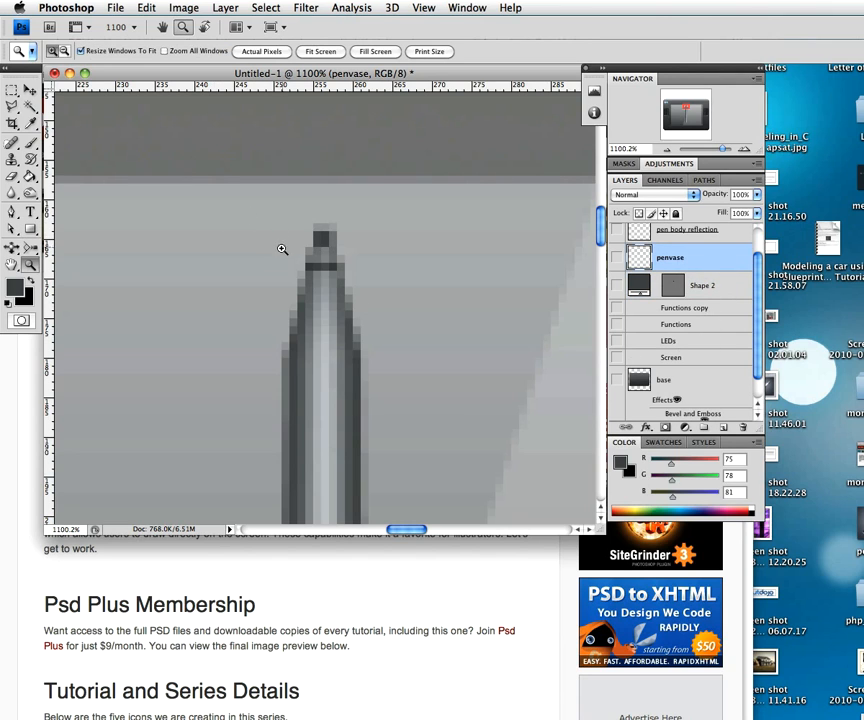
pyautogui.keyDown('alt'); pyautogui.click(324, 265); pyautogui.keyUp('alt')
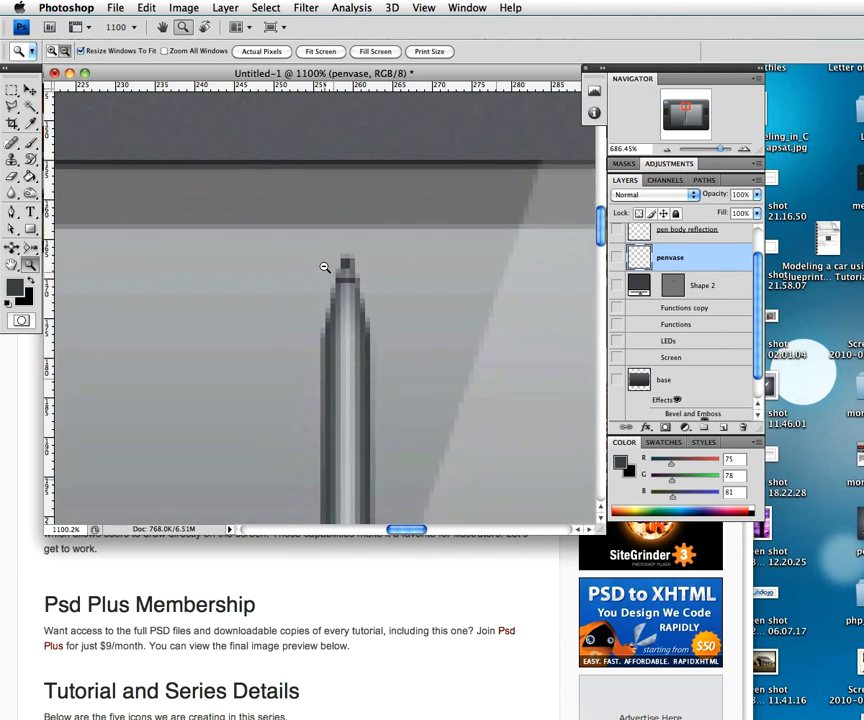
pyautogui.press('u')
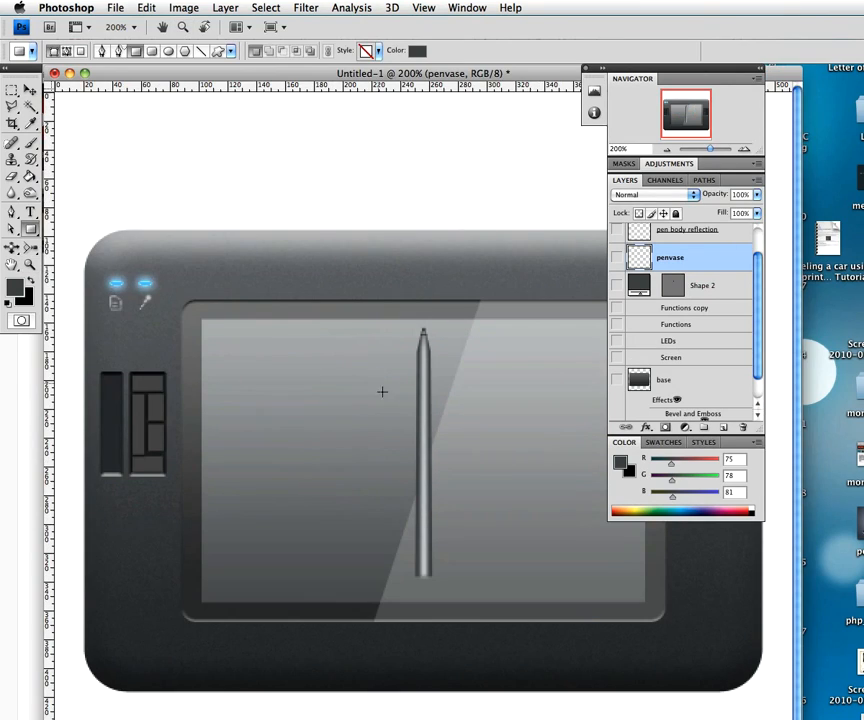
pyautogui.press('z')
pyautogui.click(420, 410)
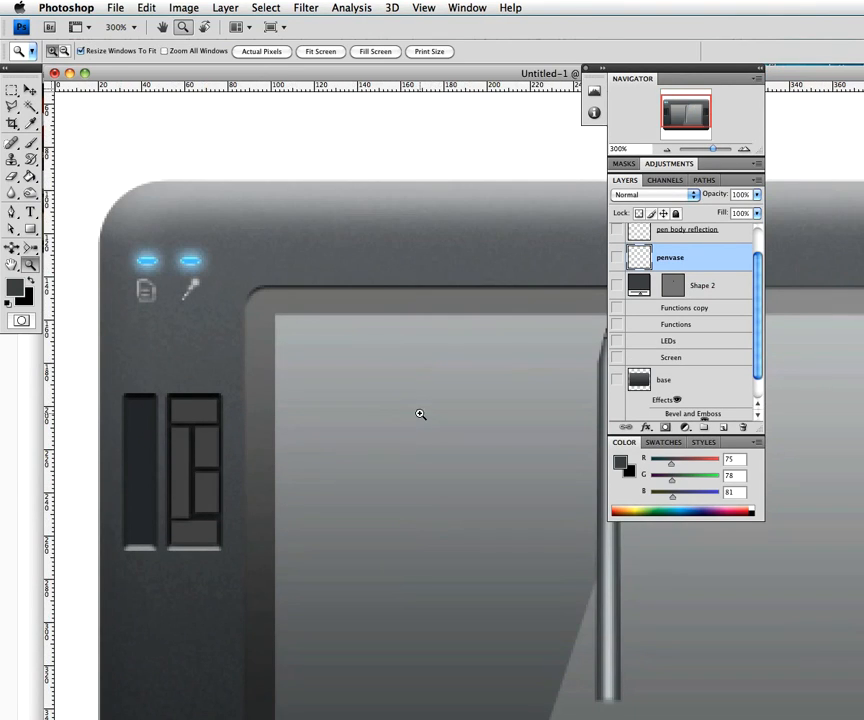
pyautogui.press('u')
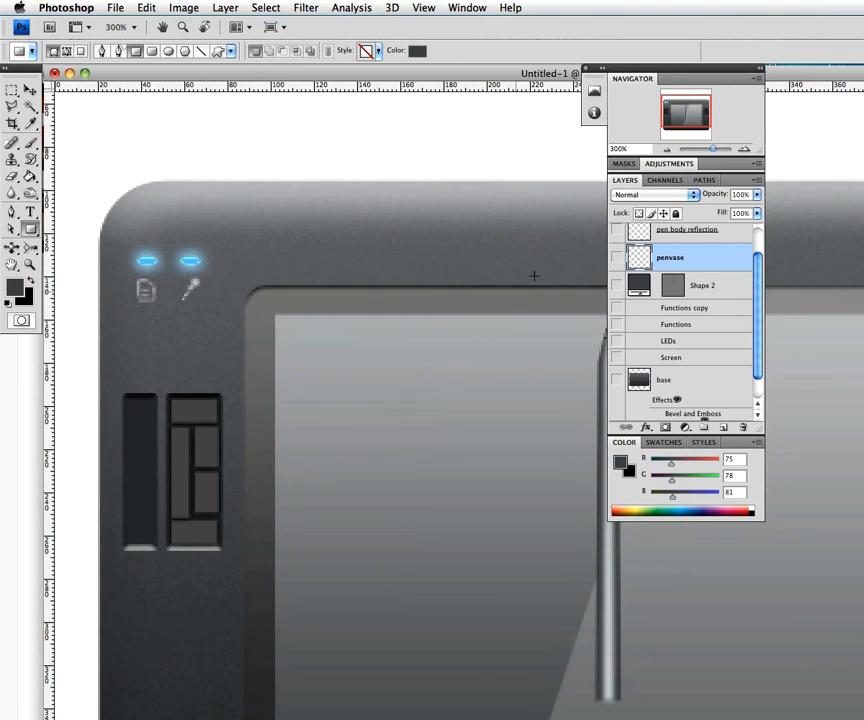
pyautogui.keyDown('alt'); pyautogui.click(571, 405); pyautogui.keyUp('alt')
pyautogui.keyDown('alt'); pyautogui.click(566, 408); pyautogui.keyUp('alt')
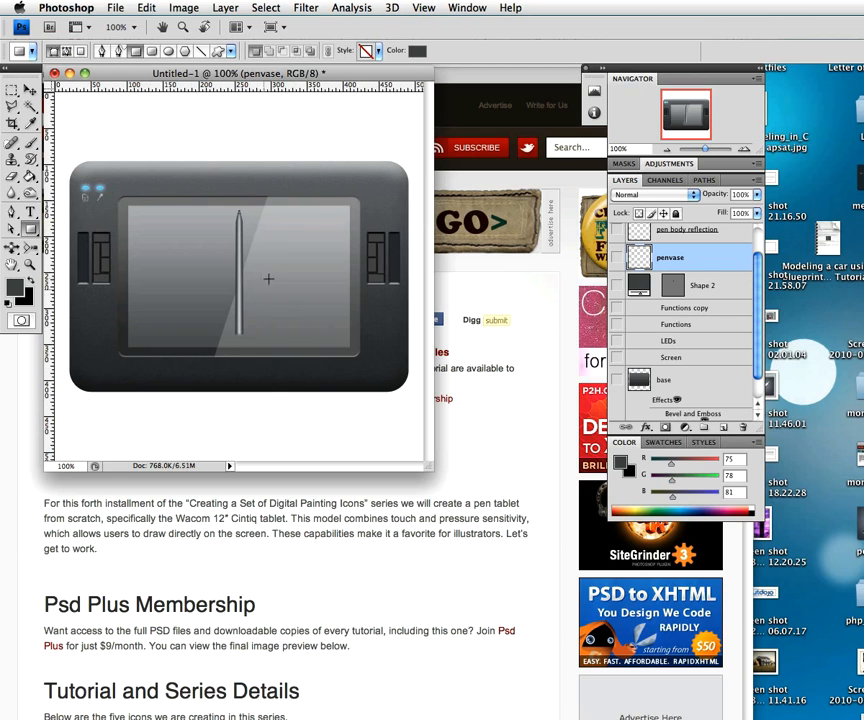
# - Add a new layer directly above penvase for the pen's bottom end
pyautogui.press('z')
pyautogui.moveTo(243, 289); pyautogui.dragTo(304, 347)
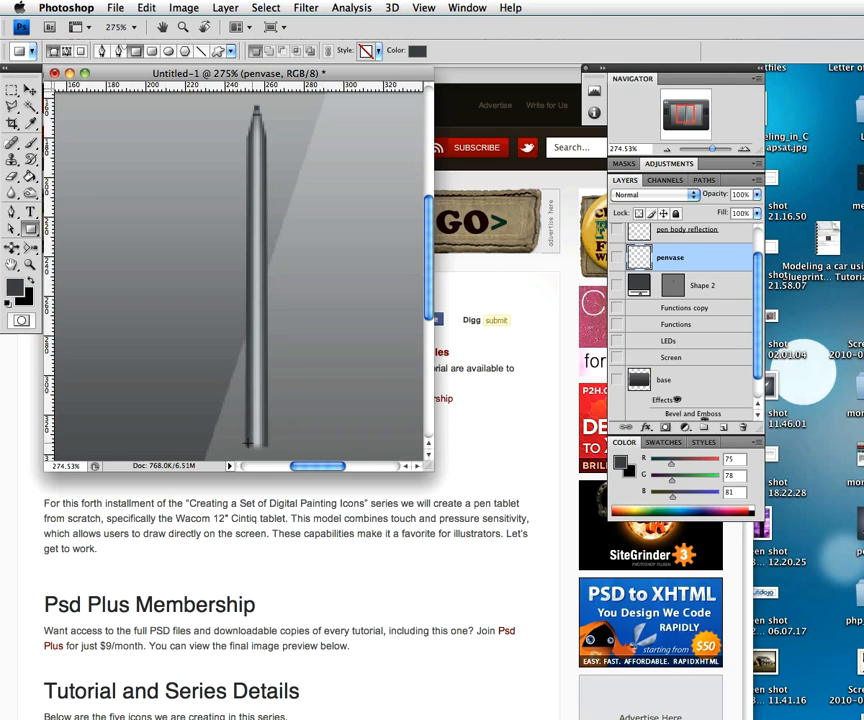
pyautogui.moveTo(427, 317); pyautogui.dragTo(425, 345)
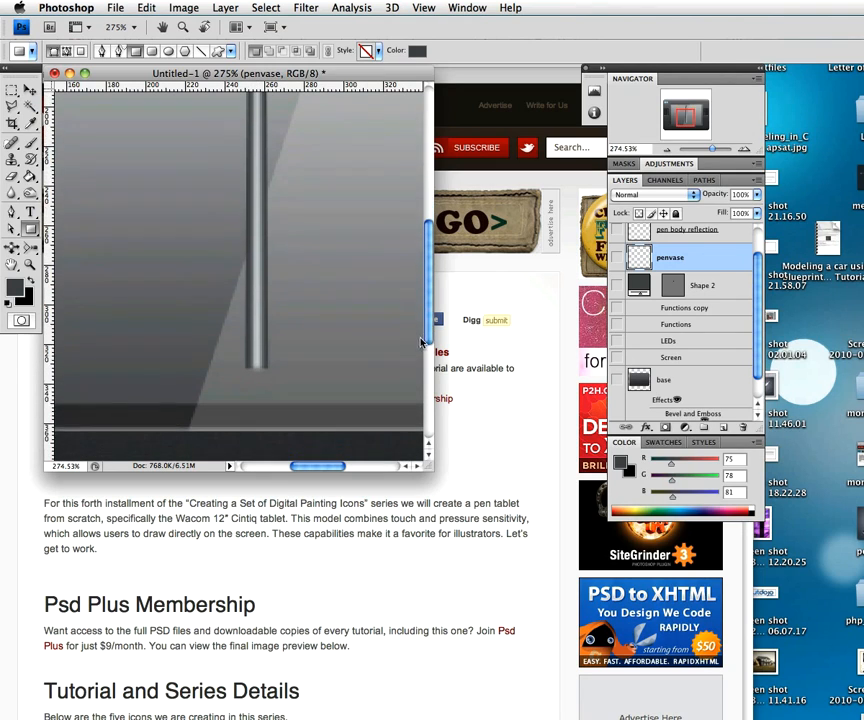
pyautogui.click(724, 428)
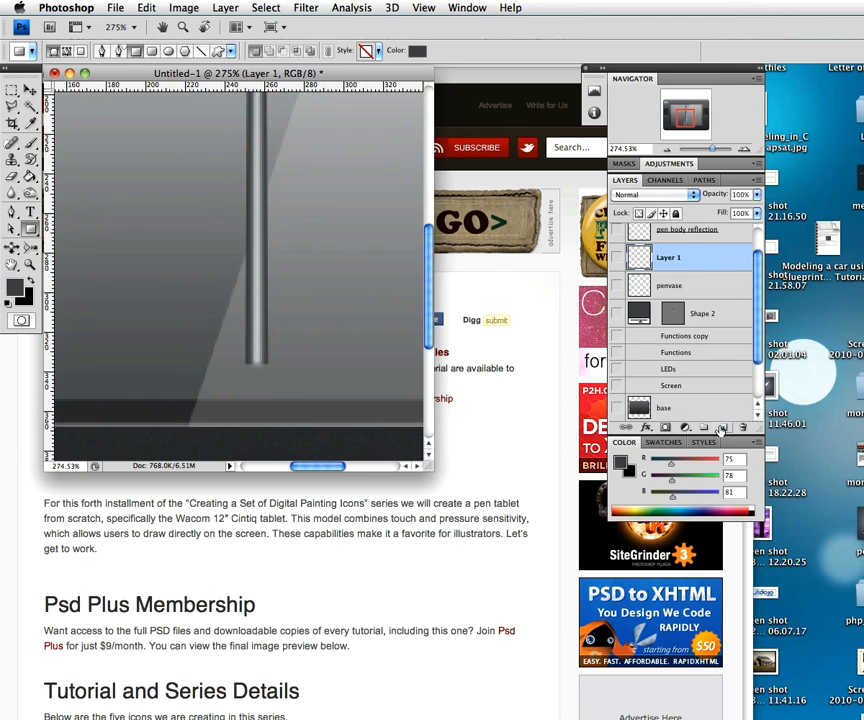
# - Show the guides and draw a dark circle as wide as the pen, centred on the vertical guide at its bottom end
pyautogui.moveTo(38, 226); pyautogui.dragTo(88, 250)
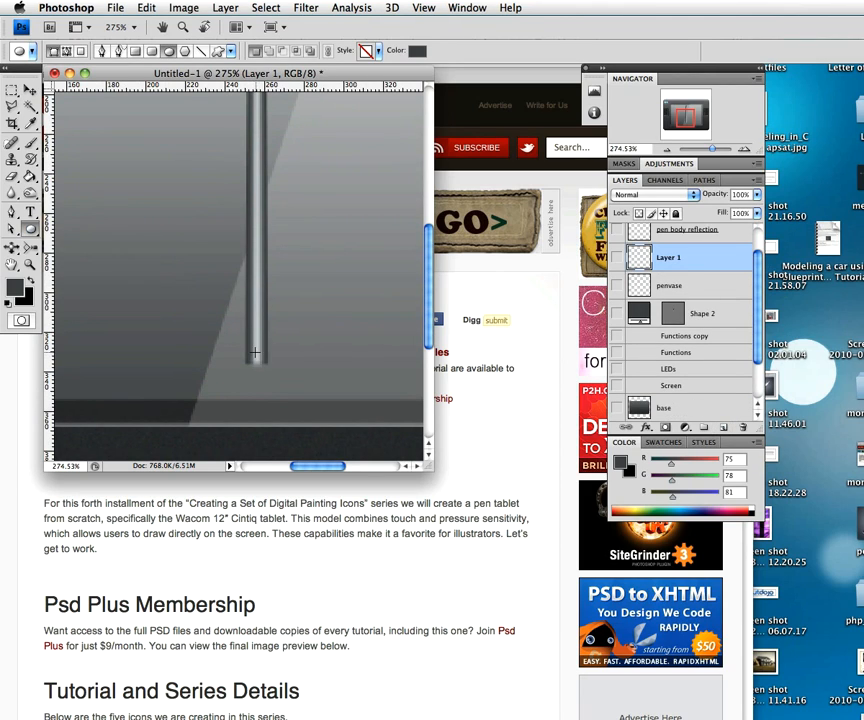
pyautogui.press('super+semicolon')
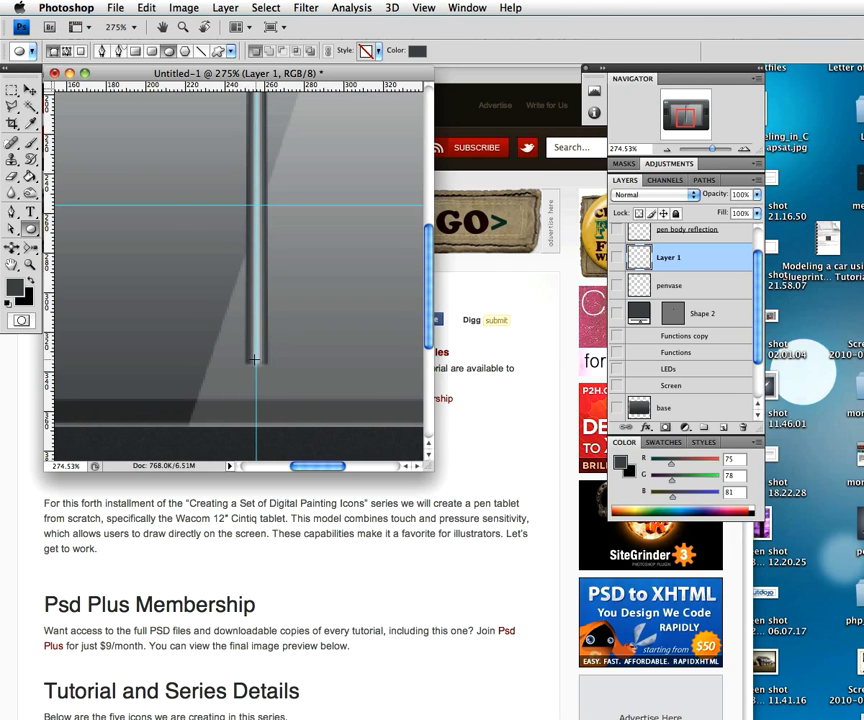
pyautogui.press('z')
pyautogui.moveTo(268, 360); pyautogui.dragTo(290, 318)
pyautogui.press('space')
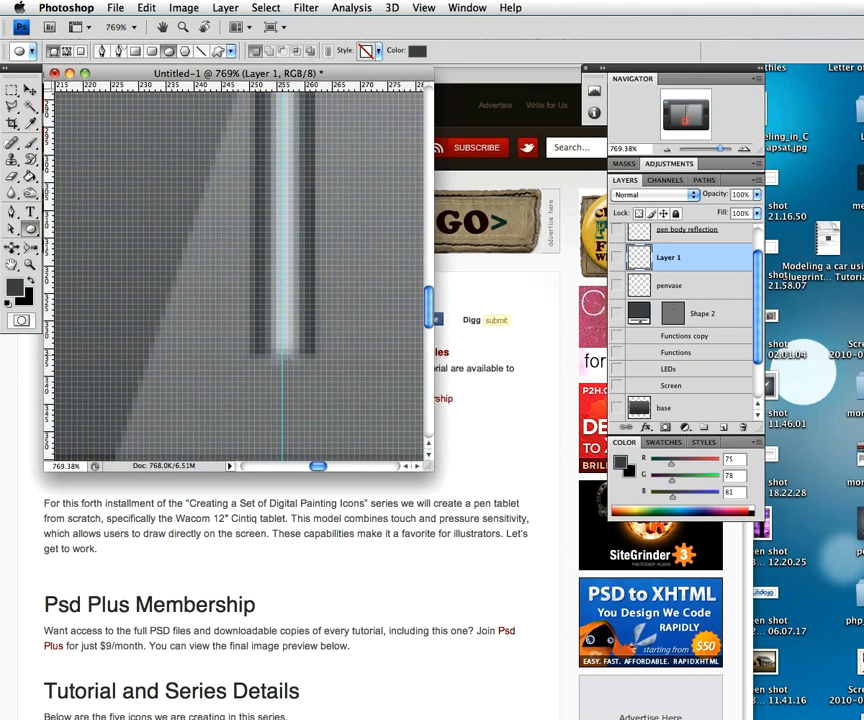
pyautogui.moveTo(285, 359); pyautogui.dragTo(313, 388)
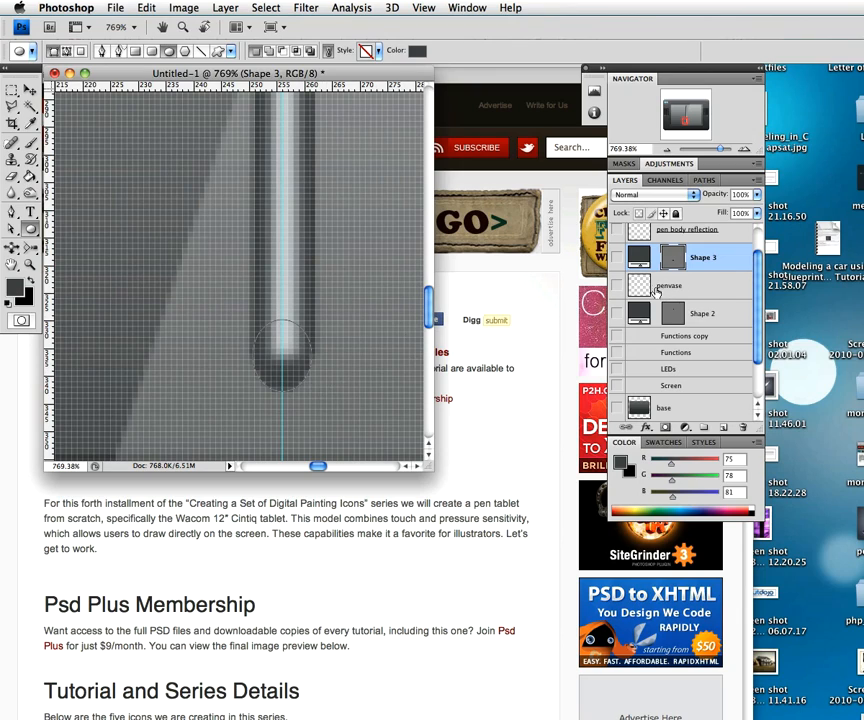
# - Add a Gradient Overlay at 80% opacity to the Shape 3 circle at the pen's bottom end
pyautogui.click(731, 289)
pyautogui.click(702, 262)
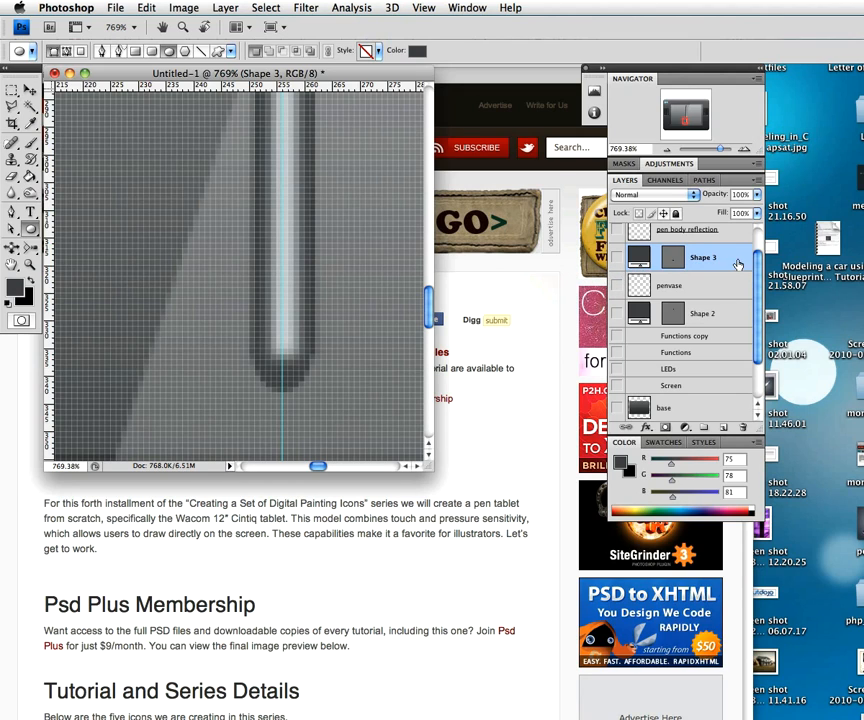
pyautogui.doubleClick(745, 262)
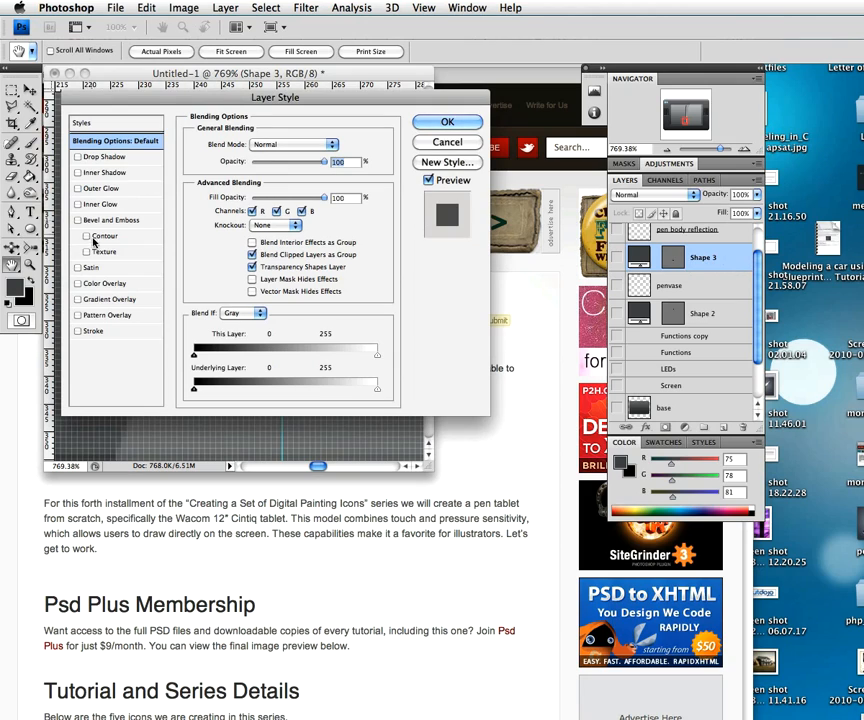
pyautogui.click(126, 302)
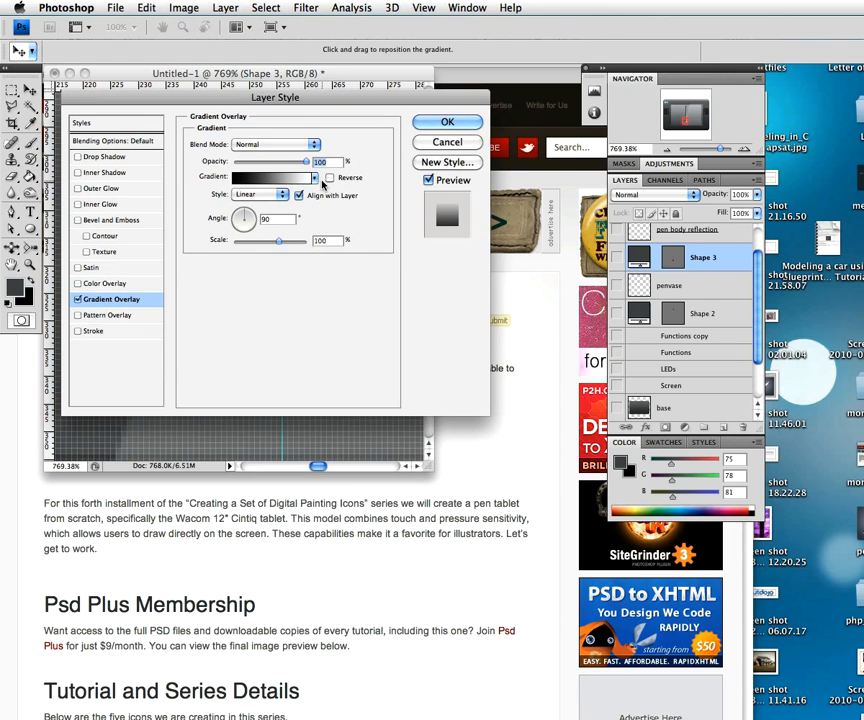
pyautogui.write('80')
# - Set the starting colour stop of the overlay gradient to #323232
pyautogui.click(286, 179)
pyautogui.click(120, 336)
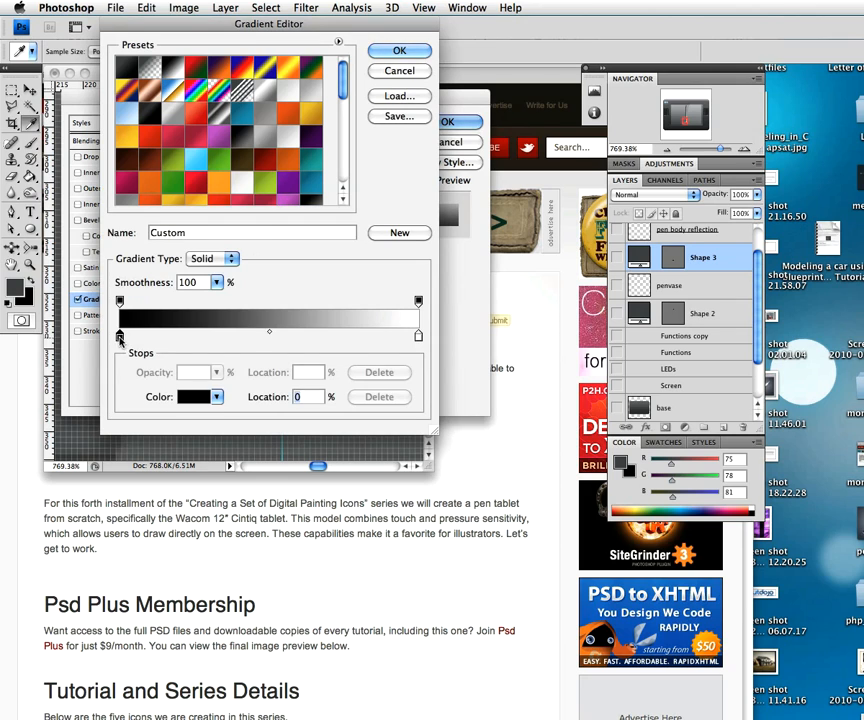
pyautogui.doubleClick(120, 337)
pyautogui.moveTo(538, 77); pyautogui.dragTo(206, 57)
pyautogui.click(372, 293)
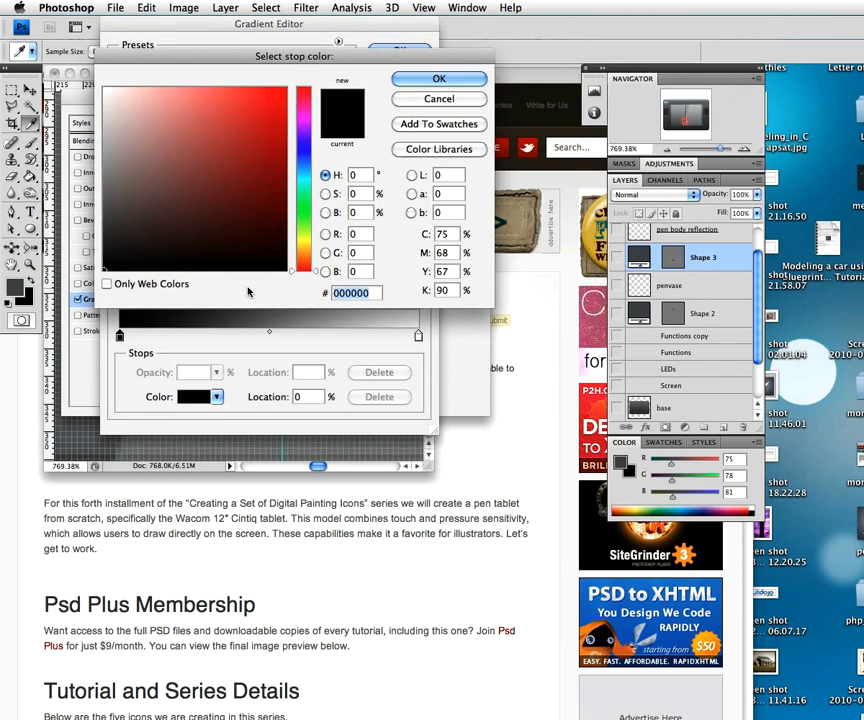
pyautogui.write('3')
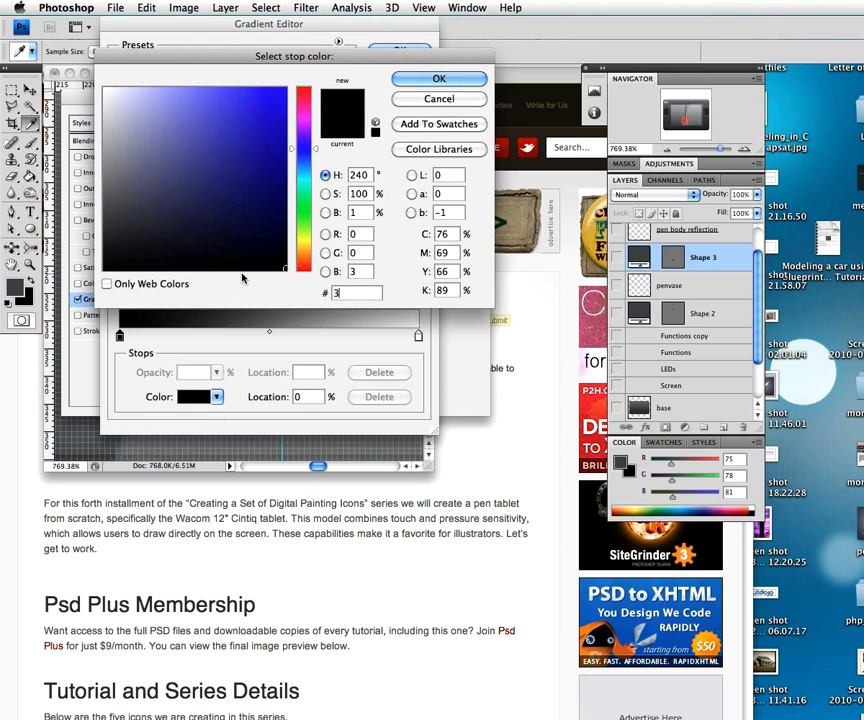
pyautogui.write('23232')
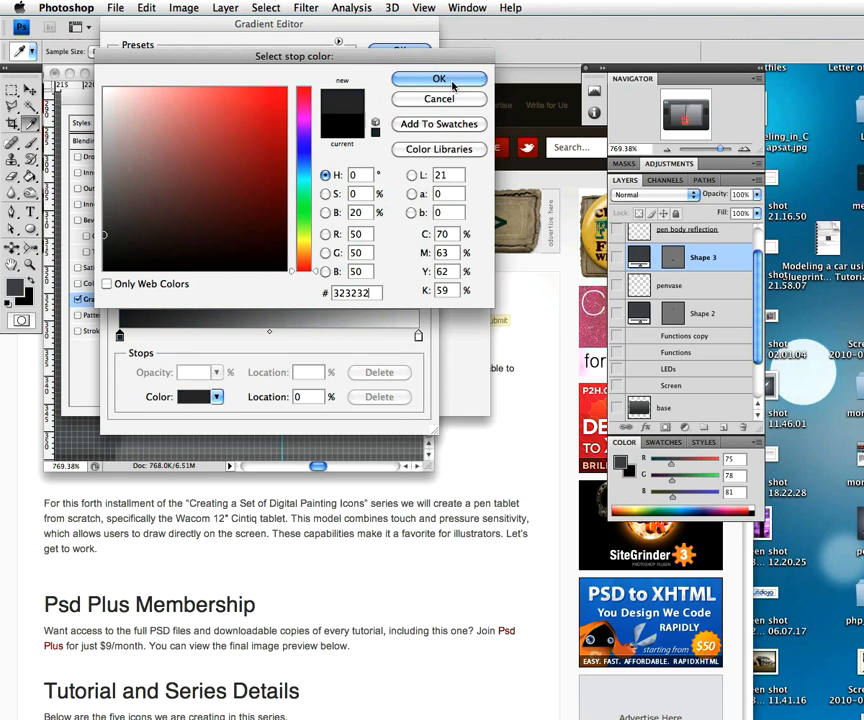
pyautogui.click(455, 78)
# - Add a middle colour stop at 50% to the gradient and set its colour to #dcdcdc
pyautogui.click(268, 336)
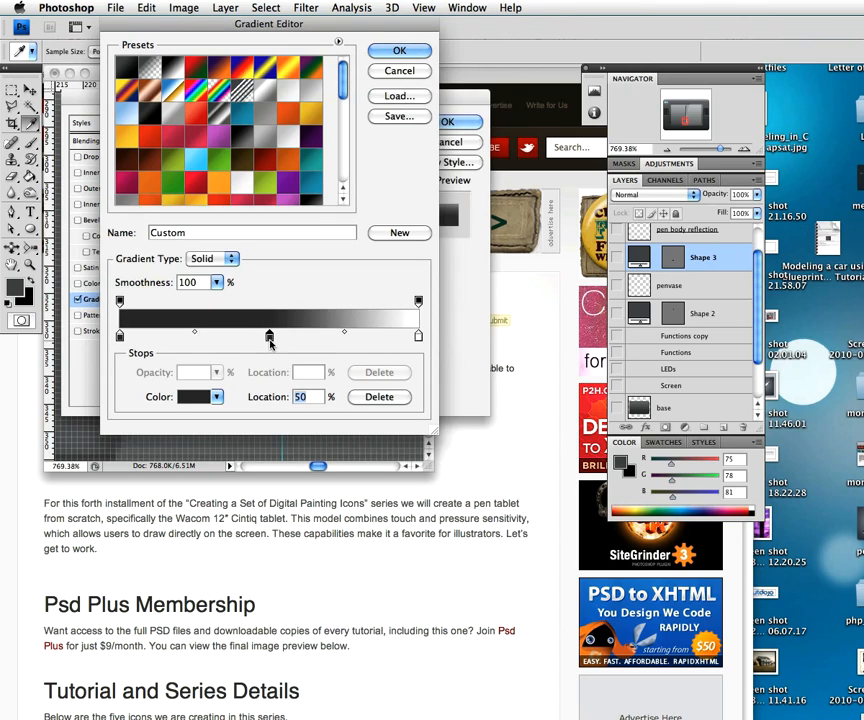
pyautogui.doubleClick(268, 336)
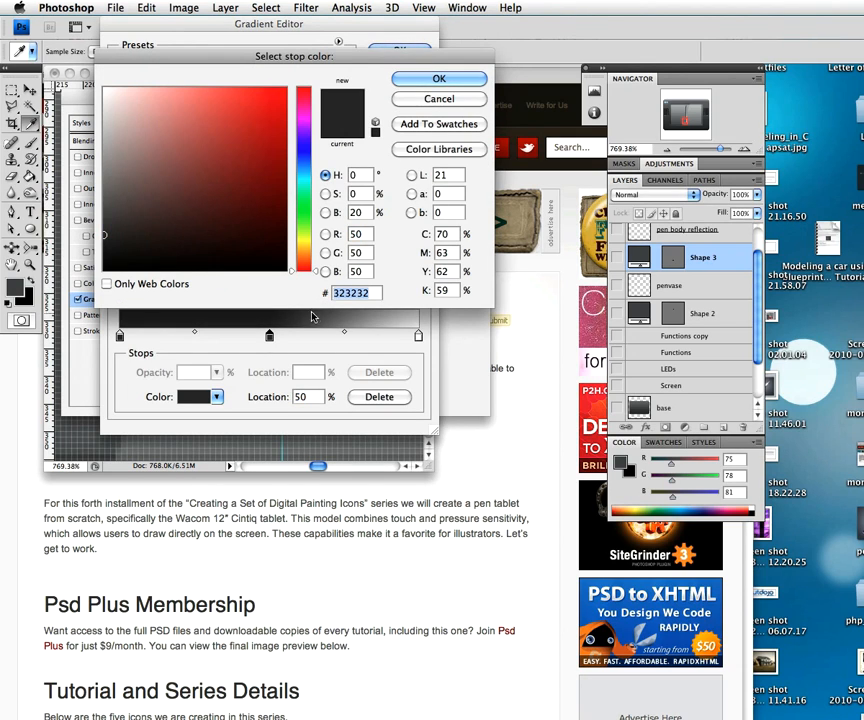
pyautogui.write('d')
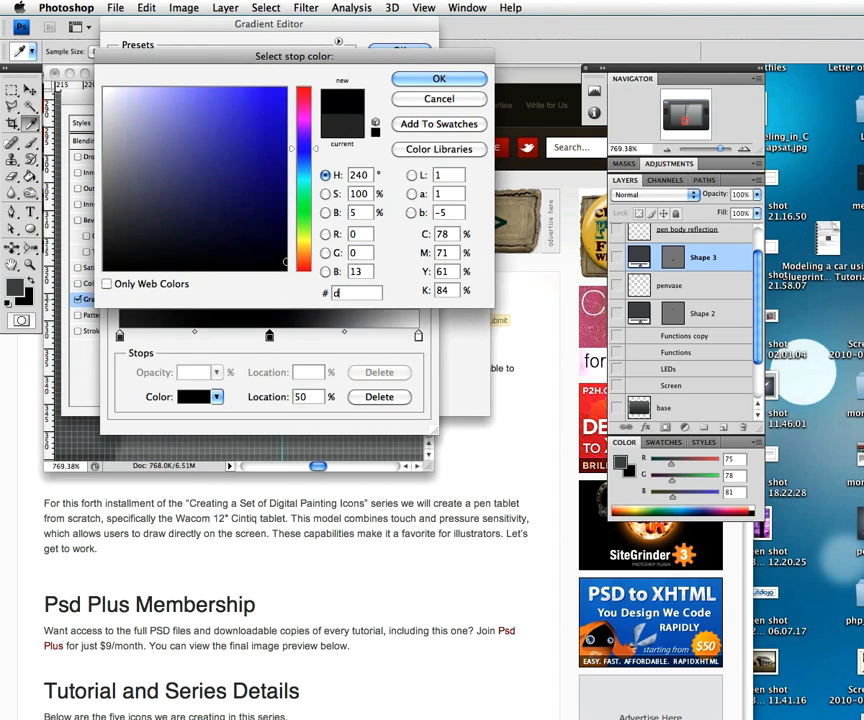
pyautogui.write('cdcdc')
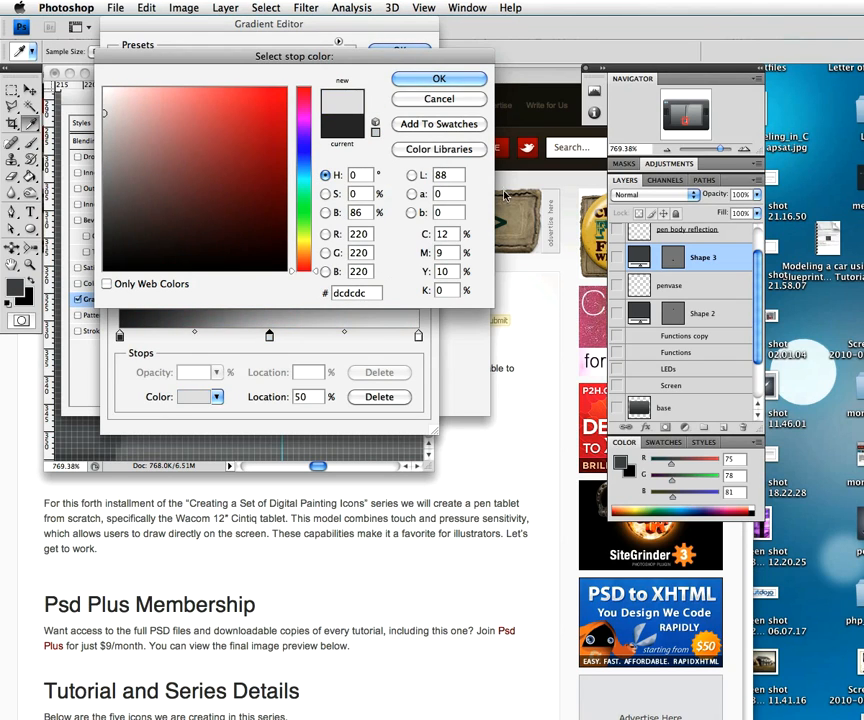
pyautogui.click(438, 79)
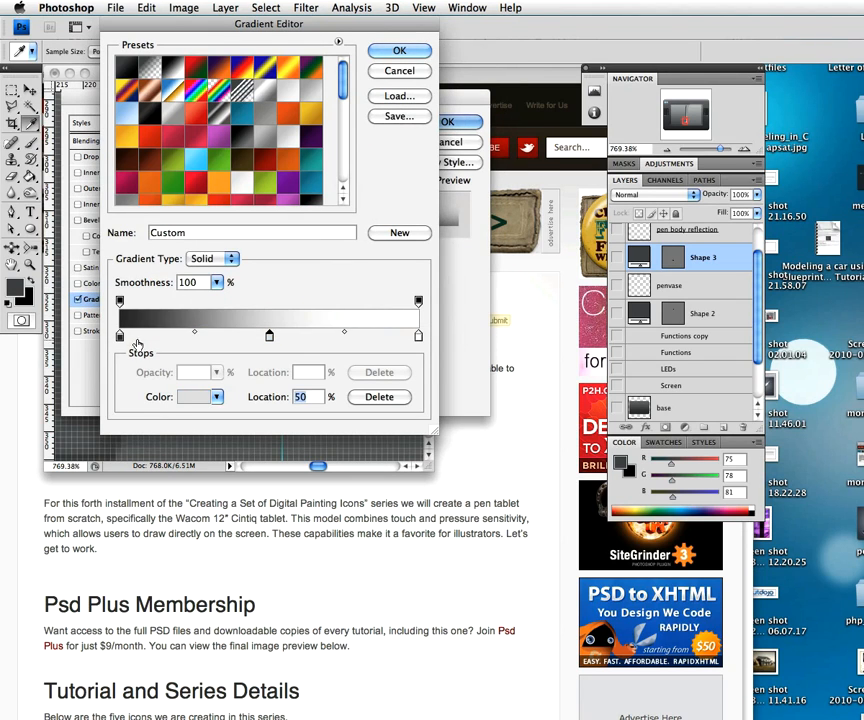
# - Replace the gradient's white end stop with a copy of the #323232 stop at 100%, and accept the gradient
pyautogui.click(138, 338)
pyautogui.moveTo(138, 338); pyautogui.dragTo(351, 340)
pyautogui.click(135, 338)
pyautogui.moveTo(418, 339); pyautogui.dragTo(418, 363)
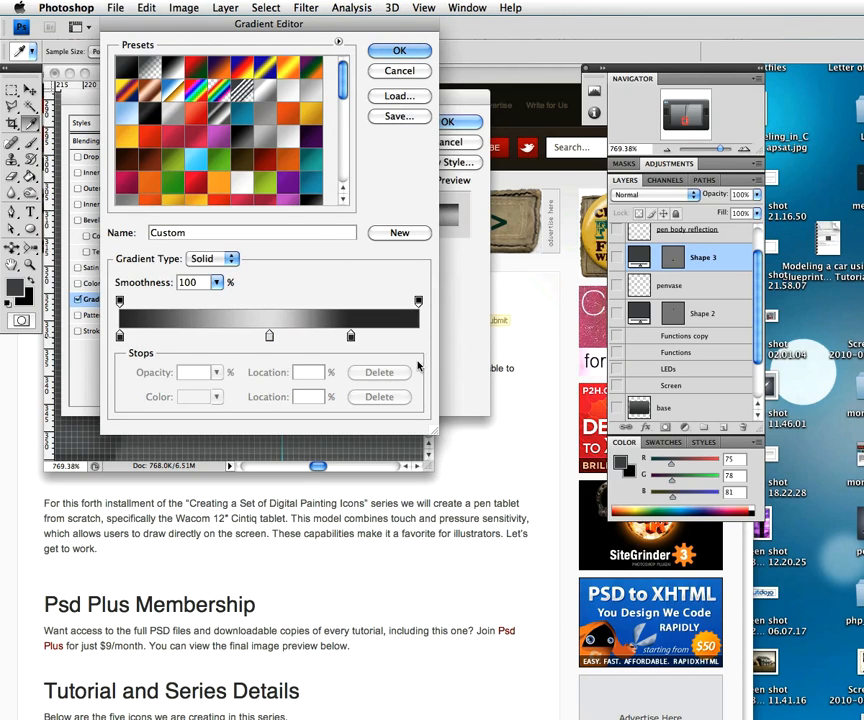
pyautogui.click(352, 340)
pyautogui.moveTo(359, 337); pyautogui.dragTo(419, 337)
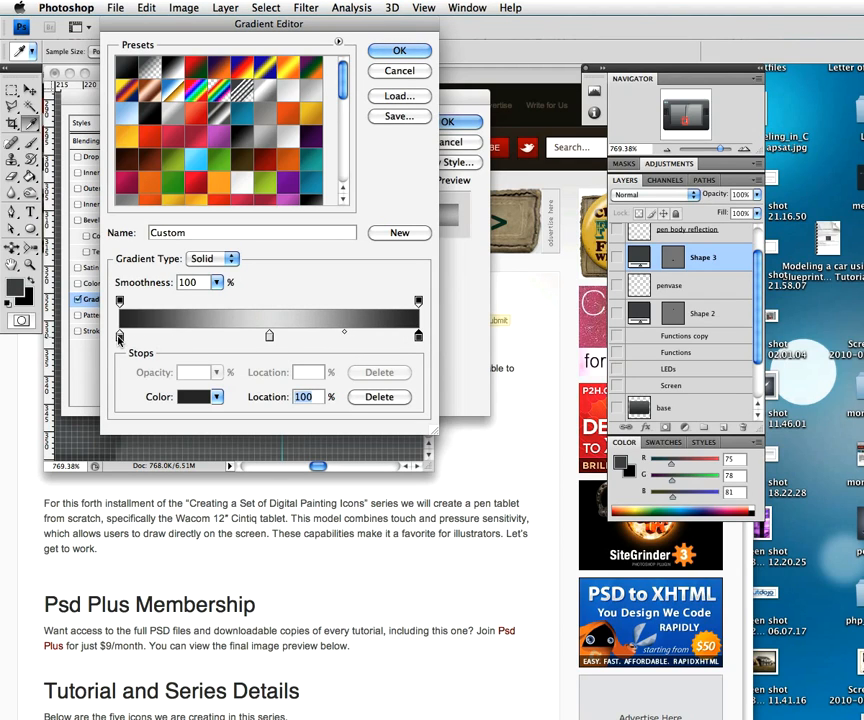
pyautogui.click(121, 337)
pyautogui.click(398, 51)
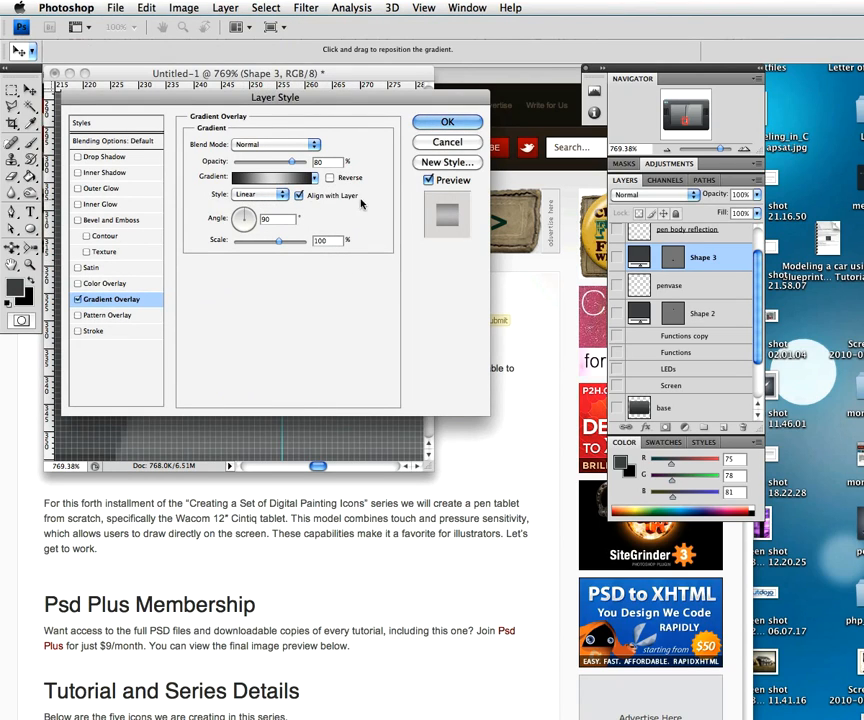
# - Set the gradient overlay's angle to 0° and apply the layer style
pyautogui.doubleClick(276, 219)
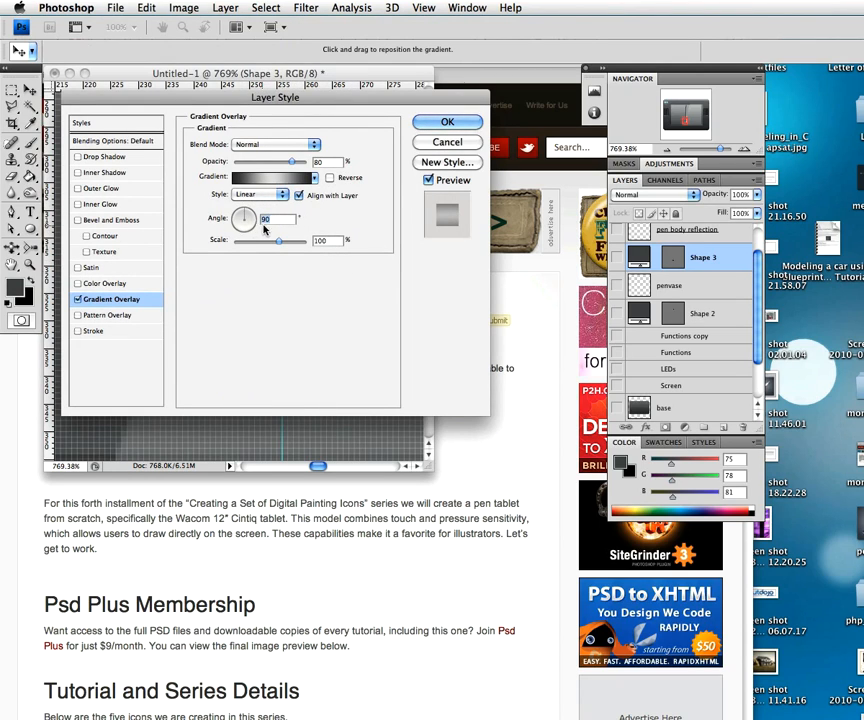
pyautogui.write('0')
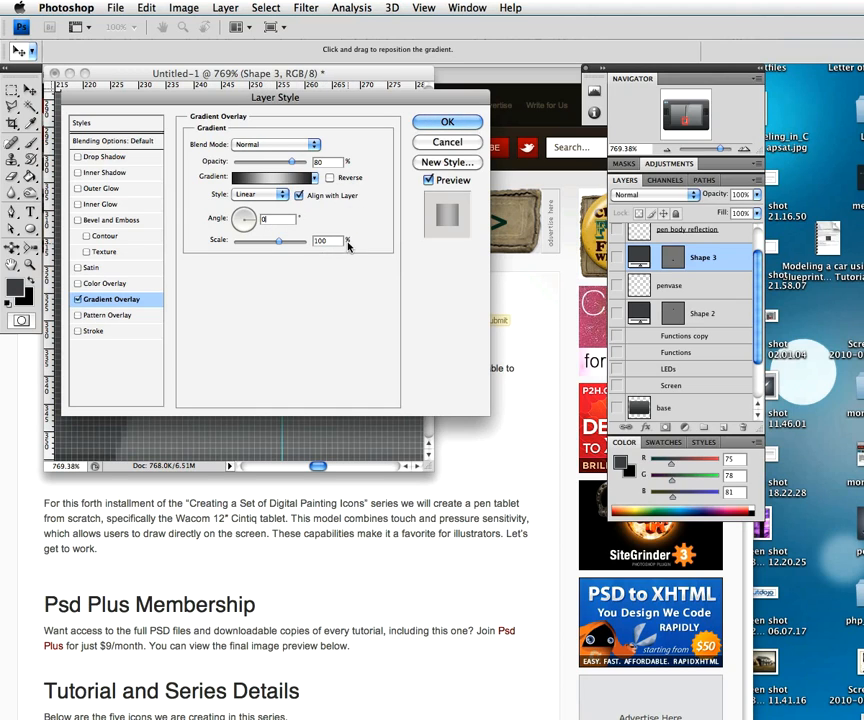
pyautogui.click(447, 122)
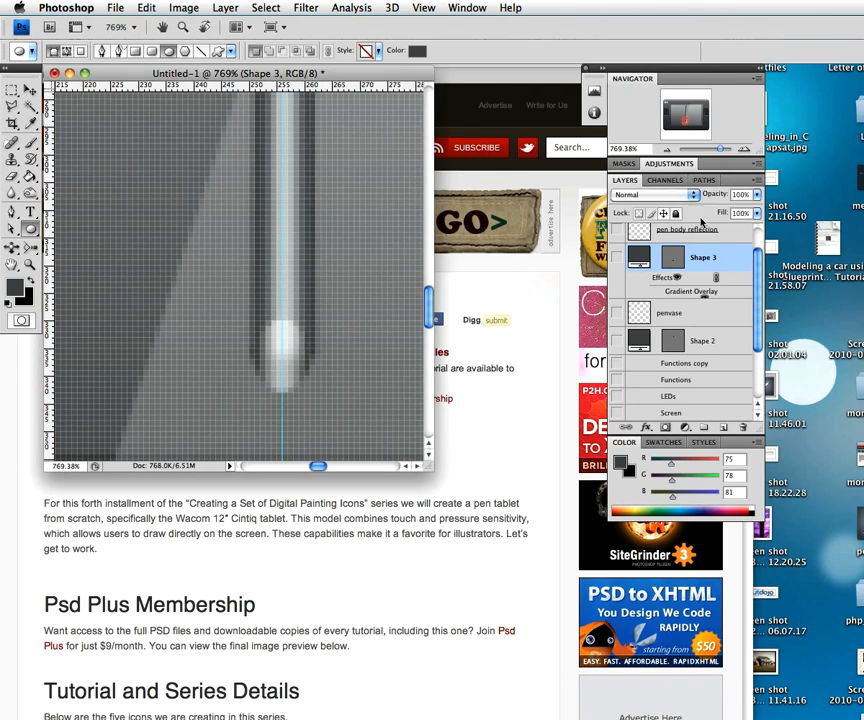
# - Try to move the Shape 3 layer beneath Shape 2, undoing each attempt
pyautogui.moveTo(739, 261); pyautogui.dragTo(721, 365)
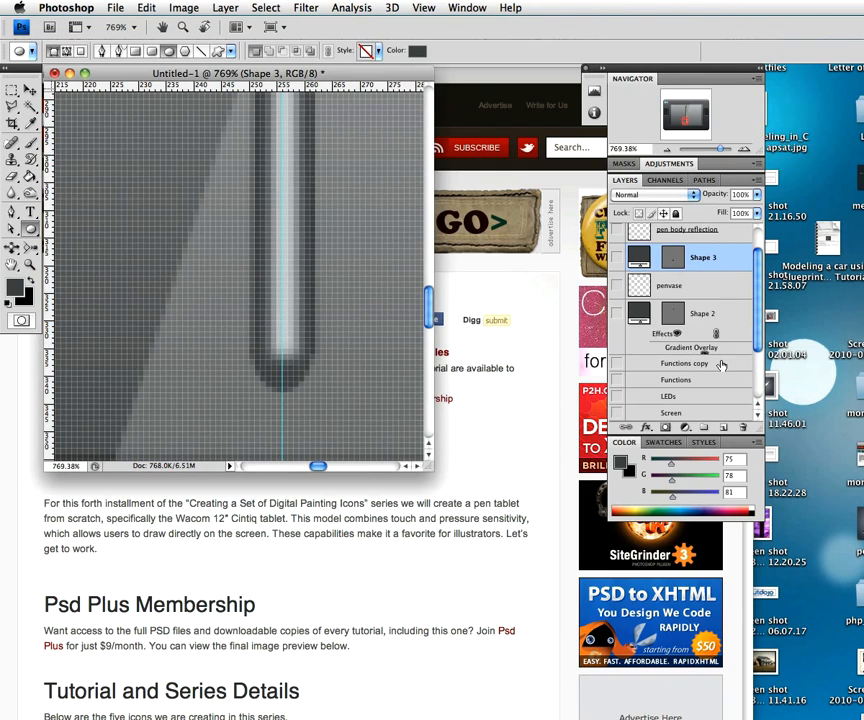
pyautogui.press('super+z')
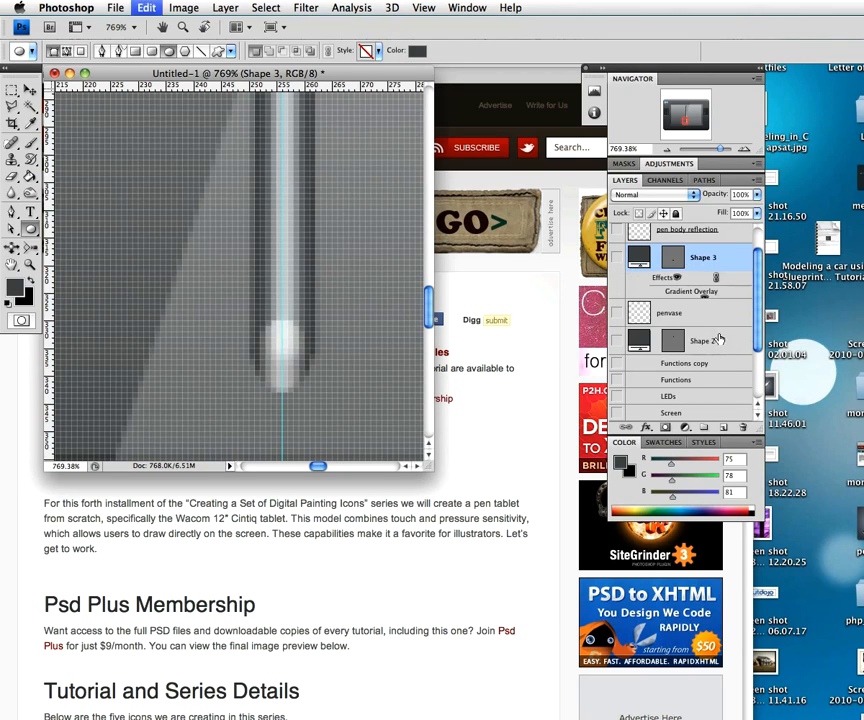
pyautogui.moveTo(737, 283)
pyautogui.mouseDown()
pyautogui.moveTo(727, 336)
pyautogui.moveTo(725, 326)
pyautogui.moveTo(708, 359)
pyautogui.moveTo(712, 340)
pyautogui.mouseUp()
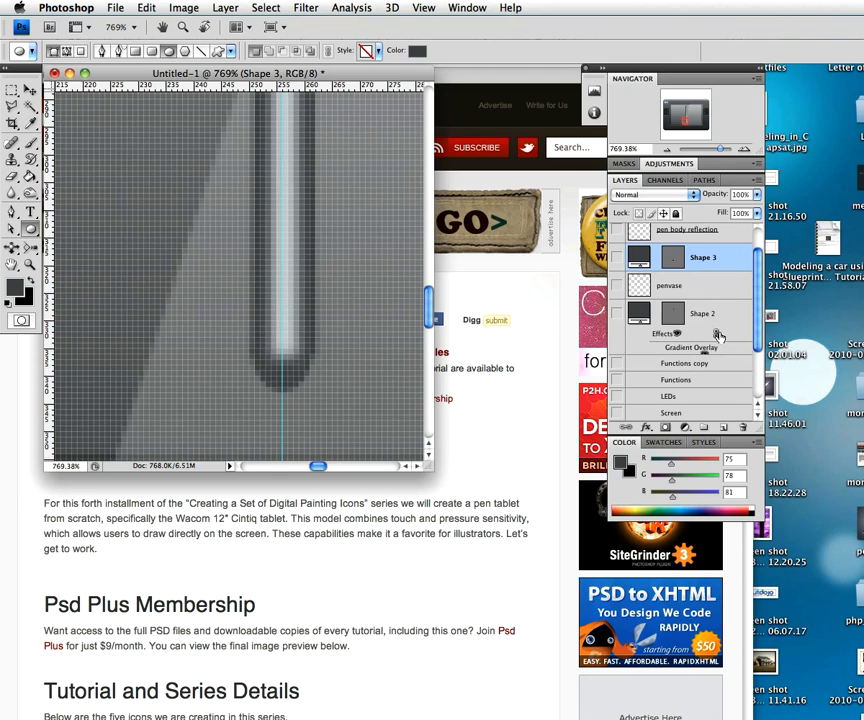
pyautogui.press('super+z')
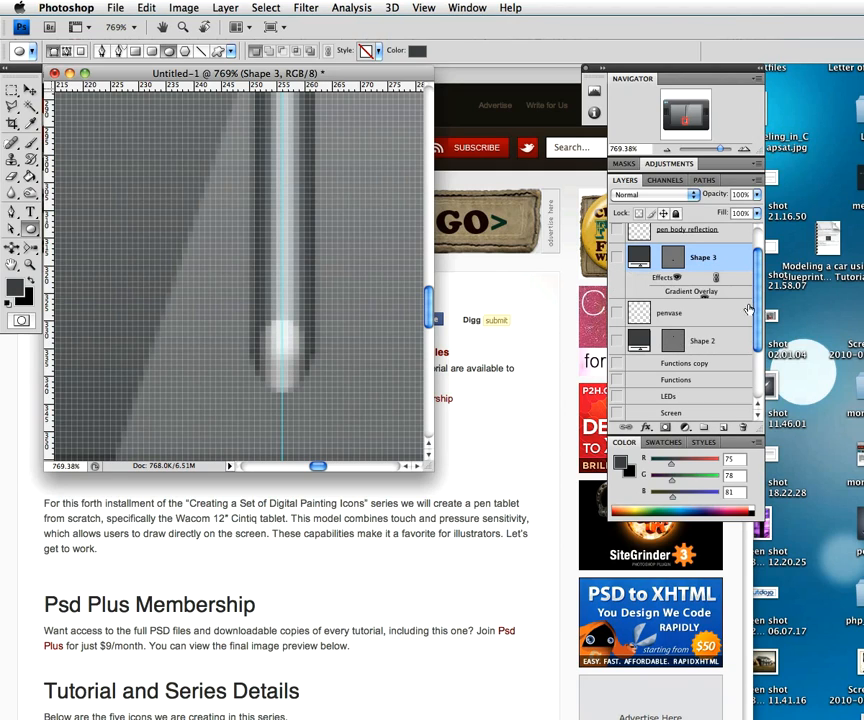
# - Bring the layer list's full width into view and collapse the effects listed under Shape 3
pyautogui.moveTo(757, 305); pyautogui.dragTo(757, 287)
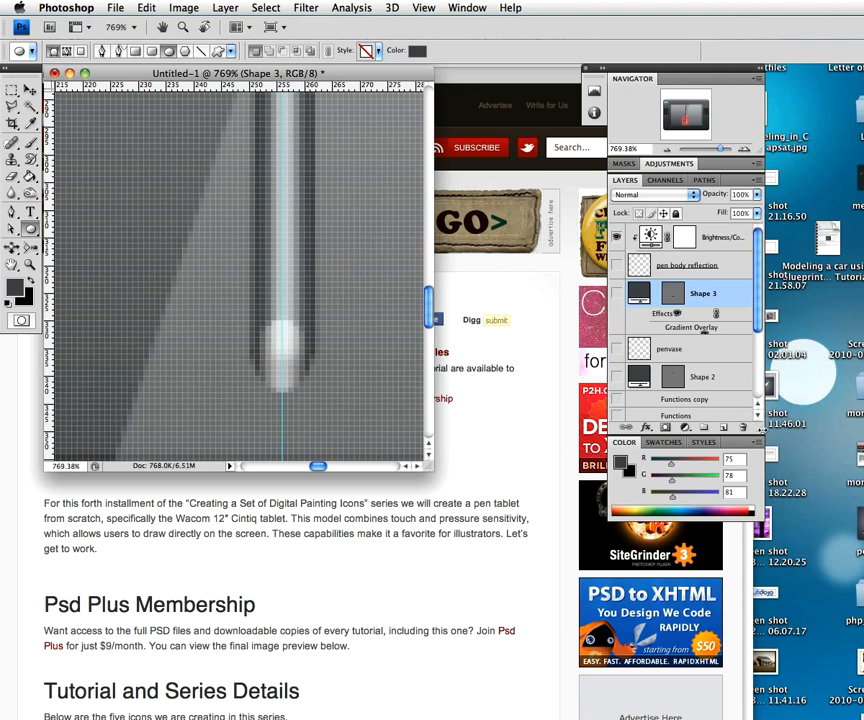
pyautogui.moveTo(760, 432); pyautogui.dragTo(785, 432)
pyautogui.moveTo(688, 74); pyautogui.dragTo(645, 74)
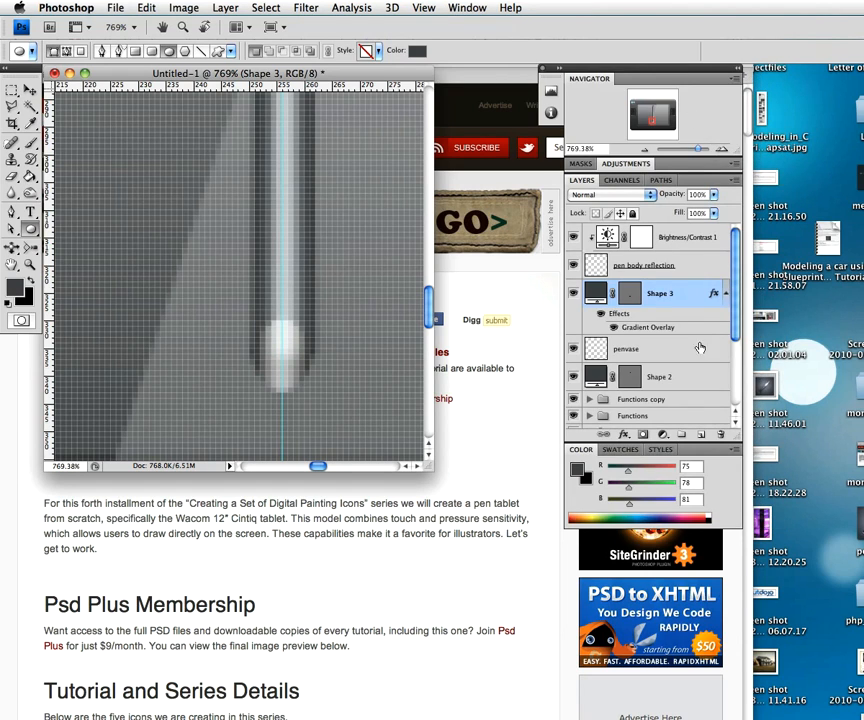
pyautogui.click(725, 293)
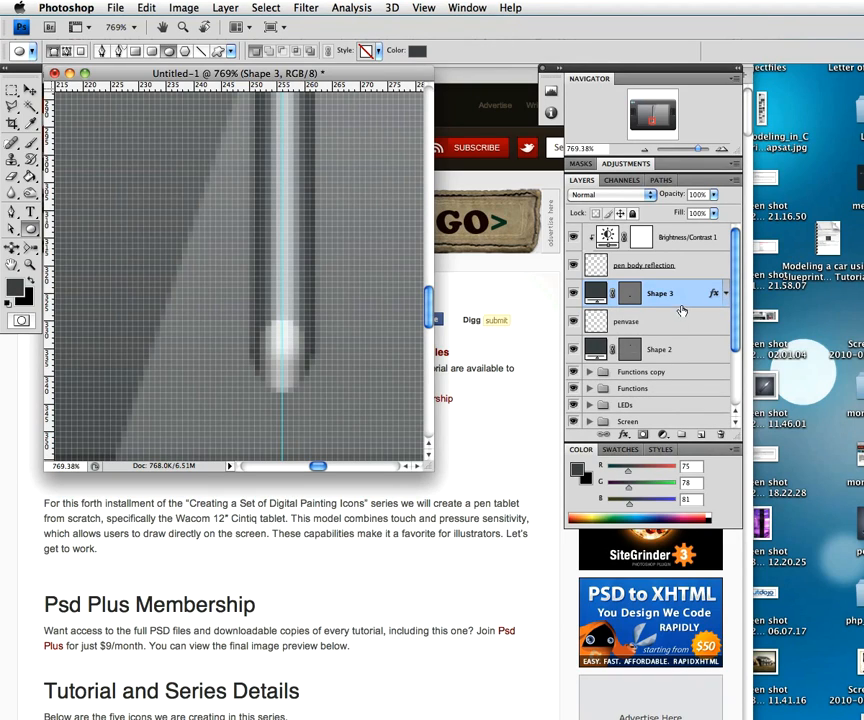
# - Rename the Shape 3 layer as eraser
pyautogui.doubleClick(659, 295)
pyautogui.write('eraser')
pyautogui.press('Return')
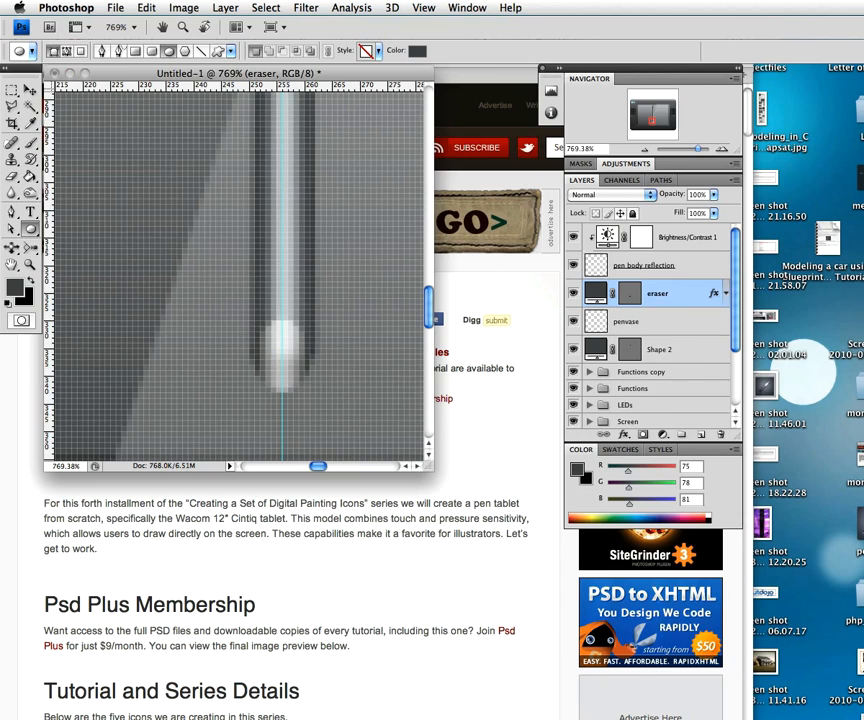
# - Move the eraser layer beneath Shape 2, directly above the Functions copy group, and select Shape 2
pyautogui.click(575, 295)
pyautogui.click(575, 295)
pyautogui.click(668, 297)
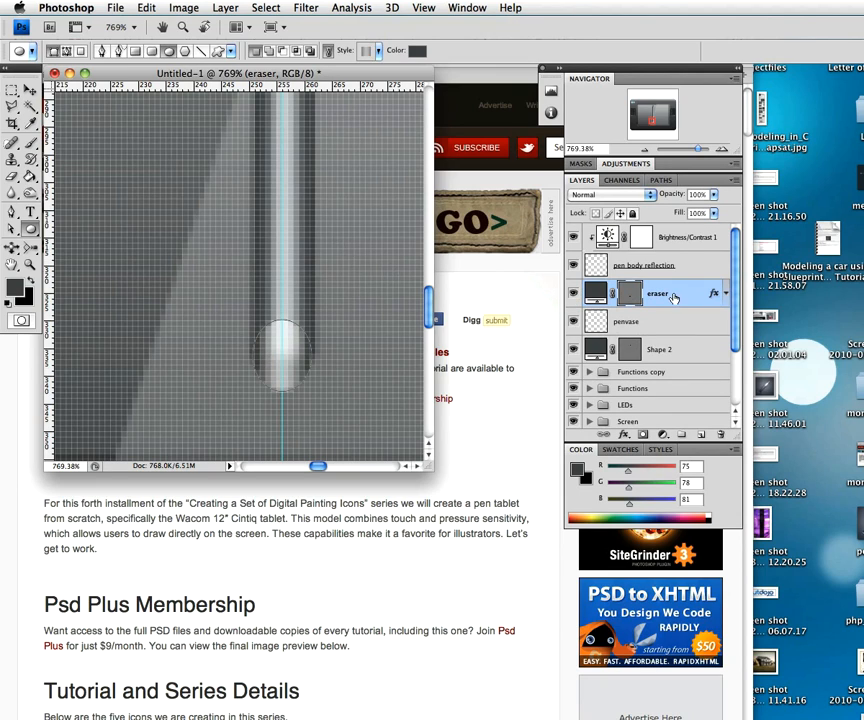
pyautogui.moveTo(687, 297)
pyautogui.mouseDown()
pyautogui.moveTo(679, 355)
pyautogui.moveTo(662, 373)
pyautogui.mouseUp()
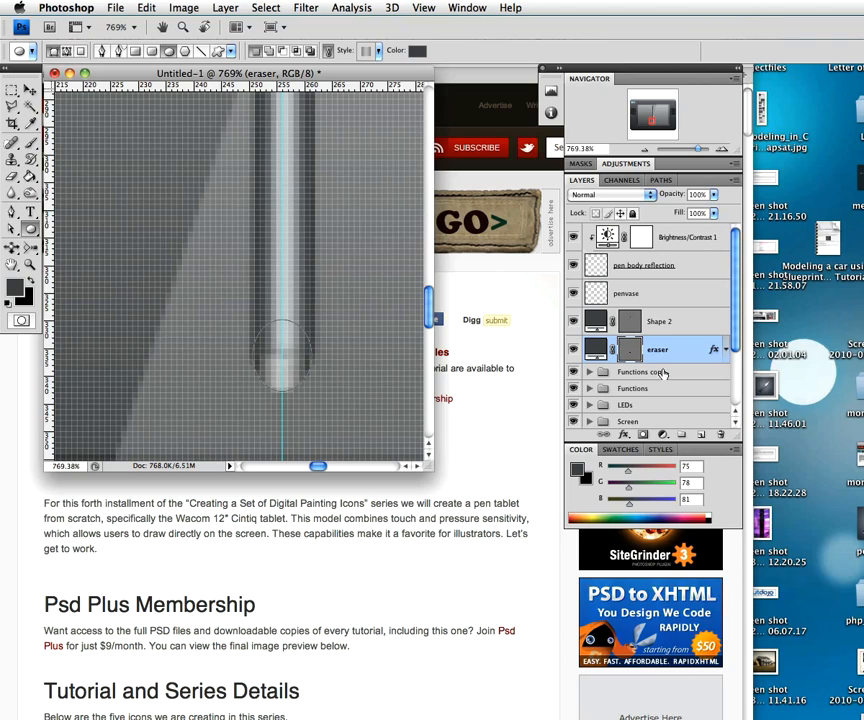
pyautogui.click(690, 325)
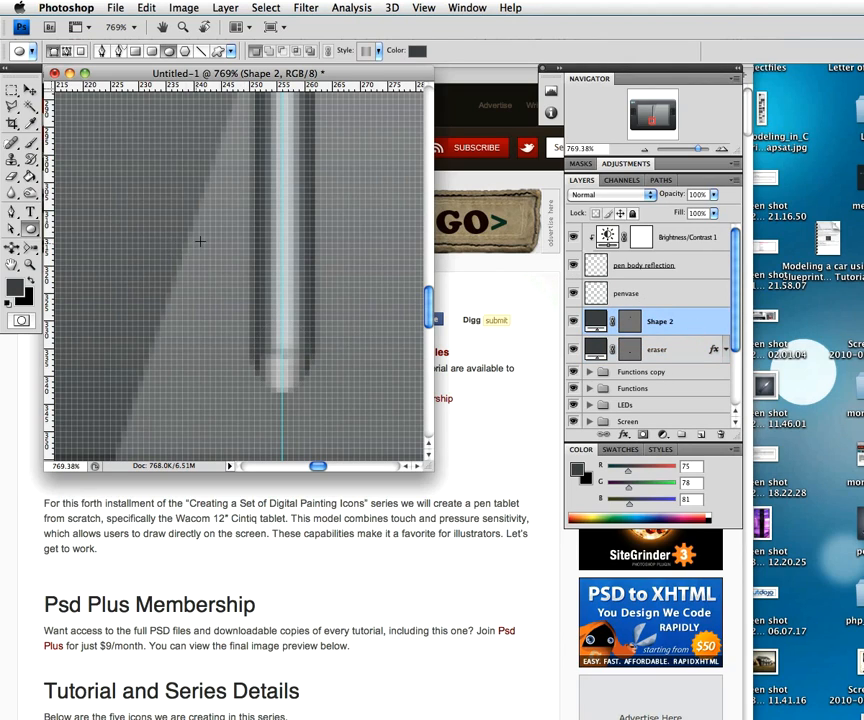
# - Hide the guides and examine the whole tablet at 100% in an enlarged document window
pyautogui.press('z')
pyautogui.keyDown('alt'); pyautogui.click(283, 265); pyautogui.keyUp('alt')
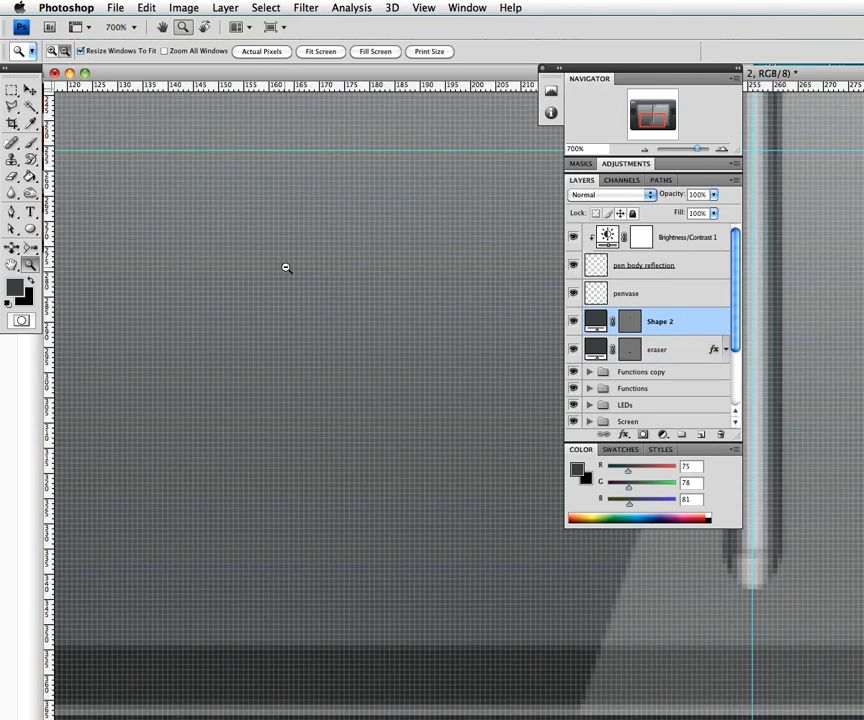
pyautogui.keyDown('alt'); pyautogui.click(295, 305); pyautogui.keyUp('alt')
pyautogui.keyDown('alt'); pyautogui.click(294, 311); pyautogui.keyUp('alt')
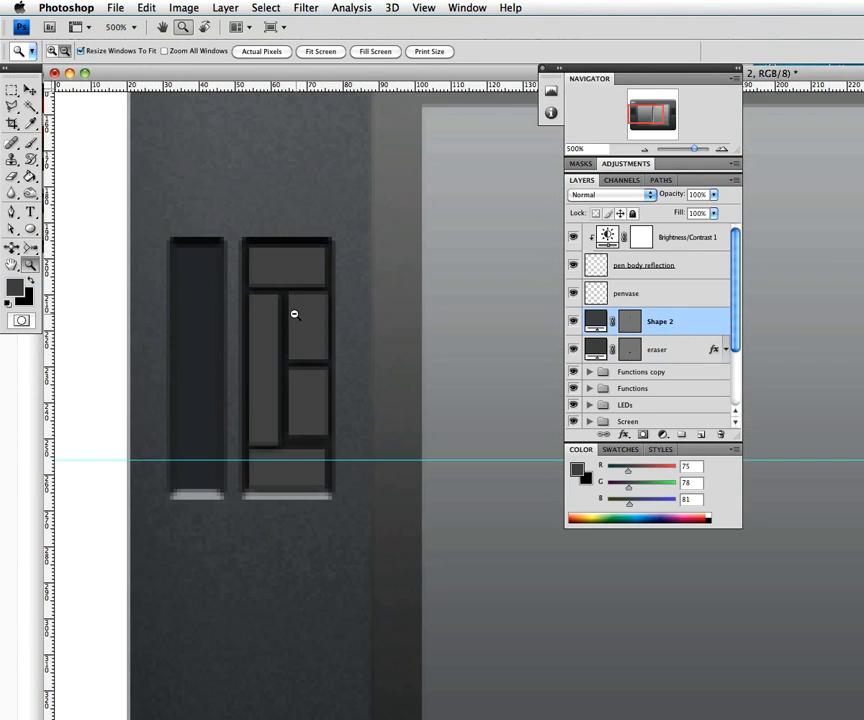
pyautogui.keyDown('alt'); pyautogui.click(294, 314); pyautogui.keyUp('alt')
pyautogui.keyDown('alt'); pyautogui.click(294, 314); pyautogui.keyUp('alt')
pyautogui.keyDown('alt'); pyautogui.click(295, 312); pyautogui.keyUp('alt')
pyautogui.keyDown('alt'); pyautogui.click(295, 312); pyautogui.keyUp('alt')
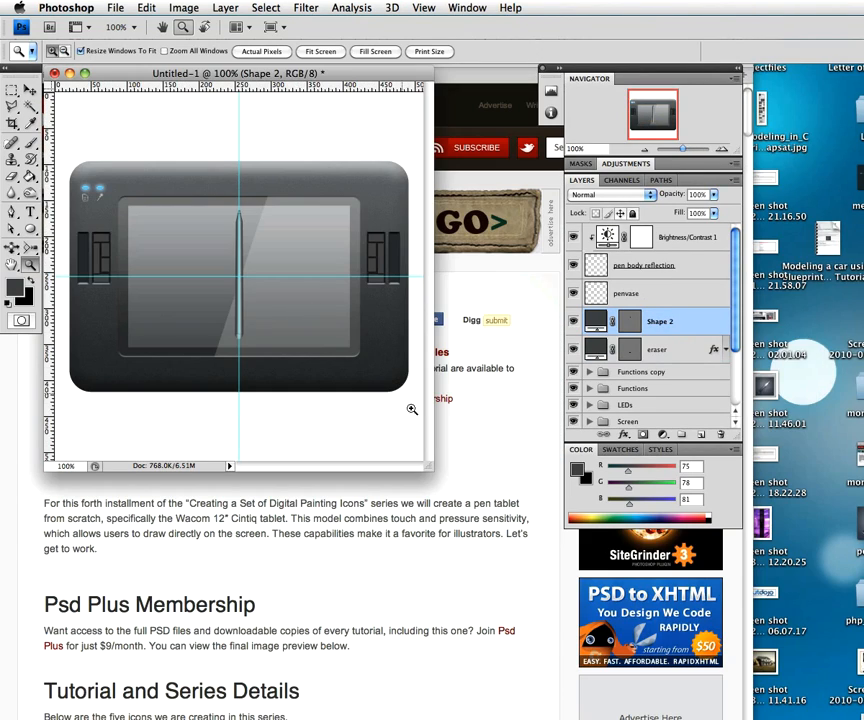
pyautogui.press('super+semicolon')
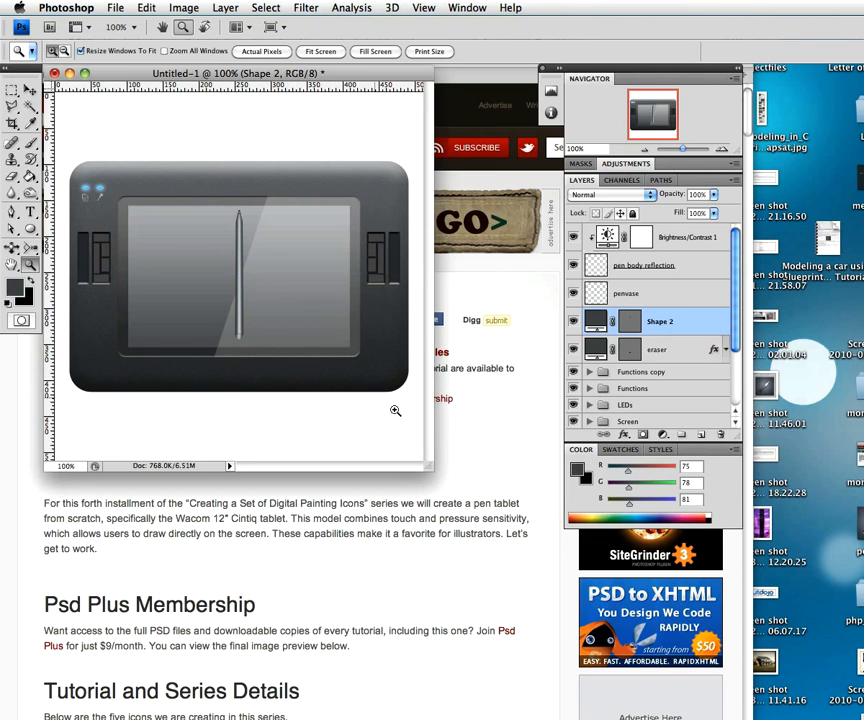
pyautogui.moveTo(431, 465); pyautogui.dragTo(556, 491)
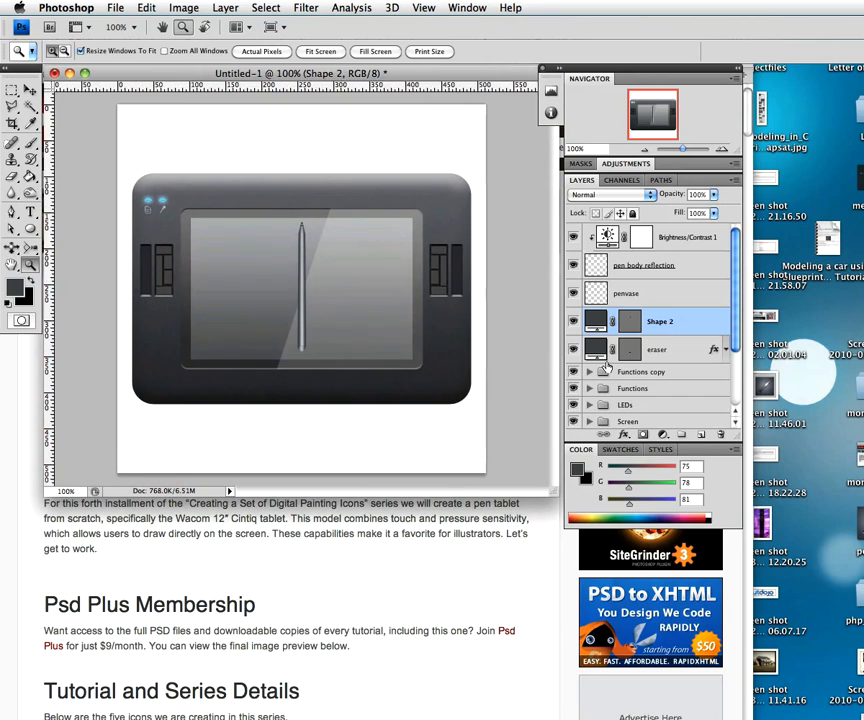
# - Recolor the Shape 2 fill from dark gray to near-black
pyautogui.doubleClick(596, 322)
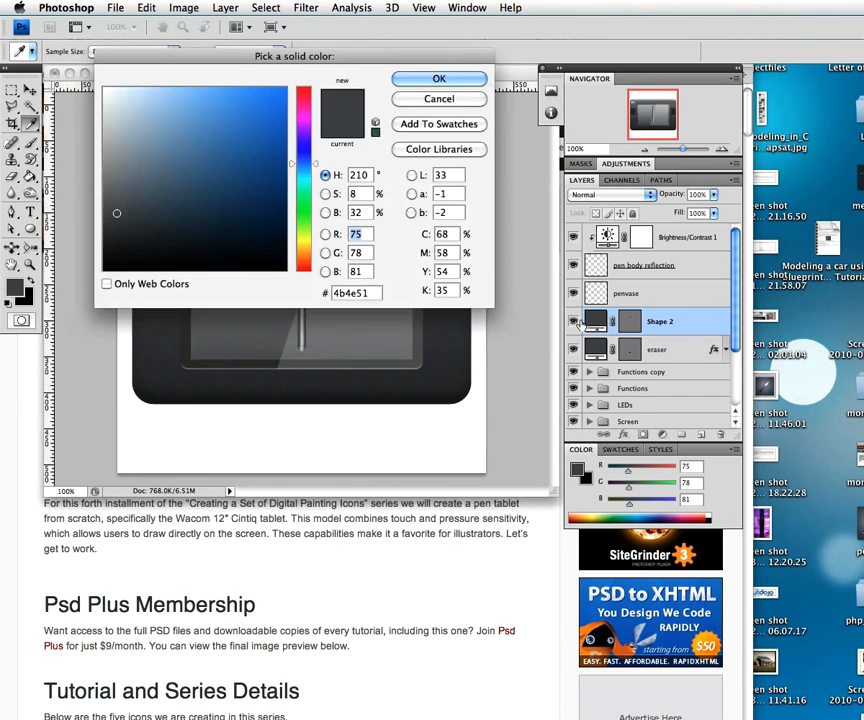
pyautogui.click(120, 235)
pyautogui.moveTo(120, 235)
pyautogui.mouseDown()
pyautogui.moveTo(123, 247)
pyautogui.moveTo(96, 245)
pyautogui.moveTo(104, 248)
pyautogui.mouseUp()
pyautogui.click(437, 79)
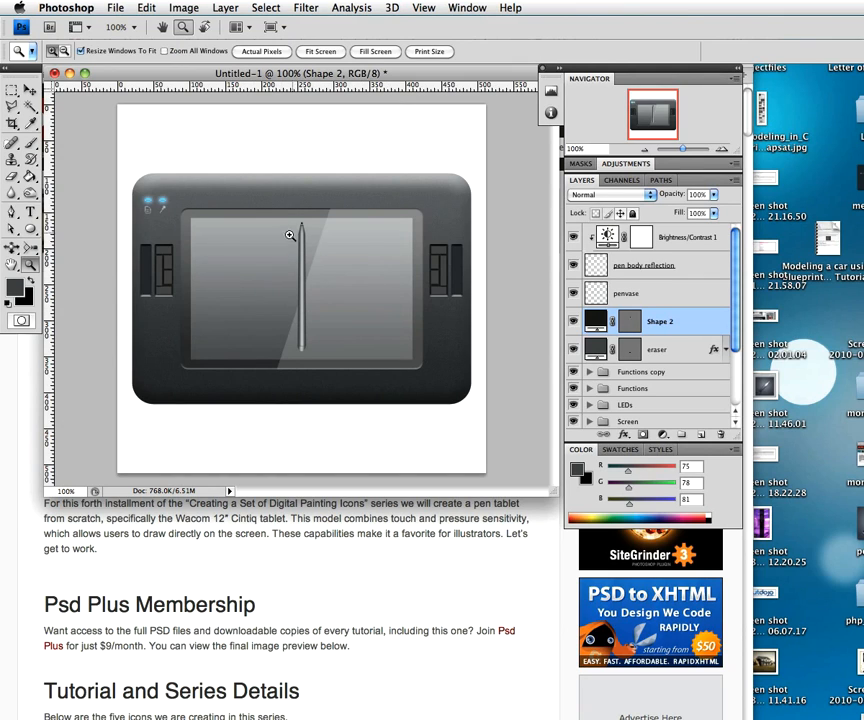
# - Draw a rectangle shape over the middle of the pen body, about 20 px wide and 115 px tall, centered on the vertical guide
pyautogui.moveTo(298, 286)
pyautogui.mouseDown()
pyautogui.moveTo(298, 297)
pyautogui.moveTo(320, 272)
pyautogui.moveTo(309, 299)
pyautogui.mouseUp()
pyautogui.moveTo(555, 246); pyautogui.dragTo(554, 252)
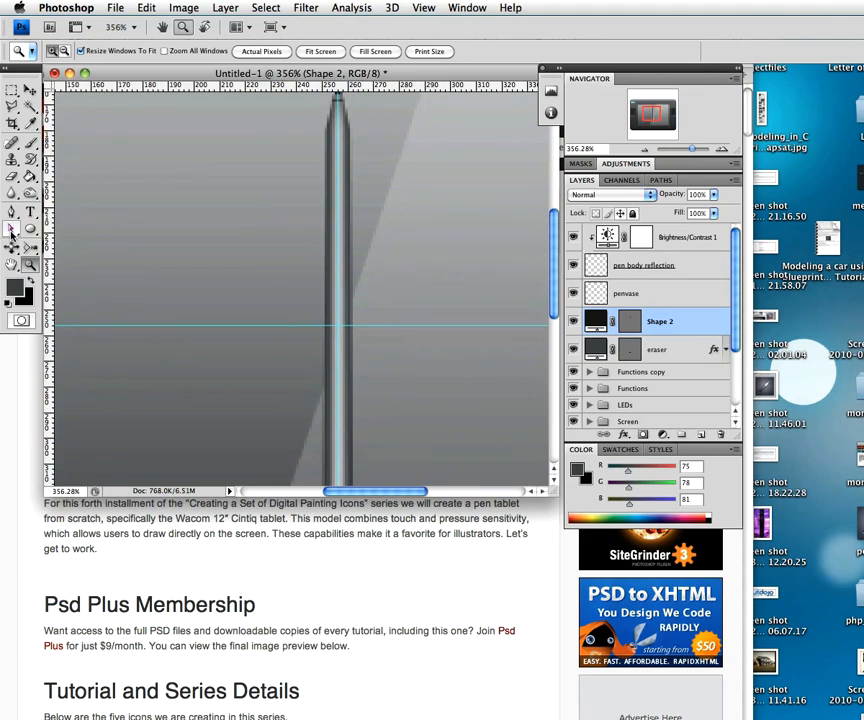
pyautogui.moveTo(30, 228); pyautogui.dragTo(62, 232)
pyautogui.click(75, 232)
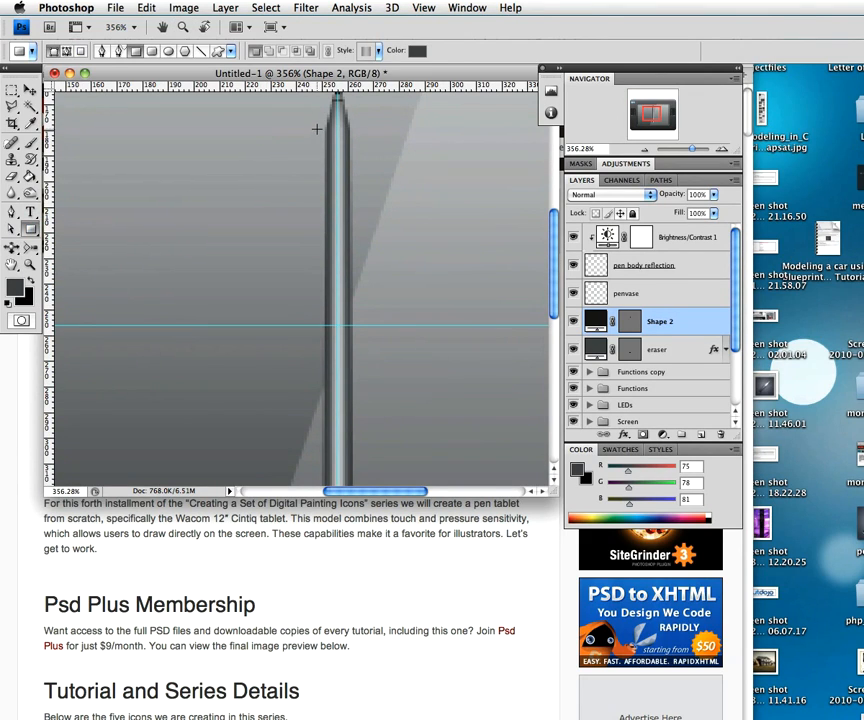
pyautogui.moveTo(315, 127); pyautogui.dragTo(371, 447)
# - Clear the layer style from Shape 3 and move it to the top of the layer stack, above Brightness/Contrast 1
pyautogui.rightClick(688, 327)
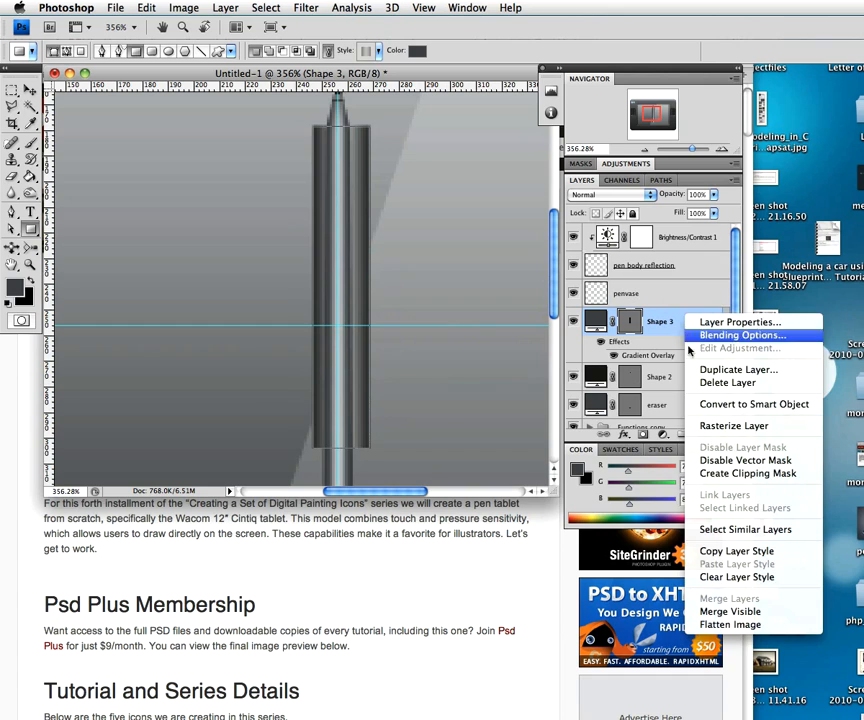
pyautogui.click(716, 576)
pyautogui.moveTo(710, 314); pyautogui.dragTo(688, 230)
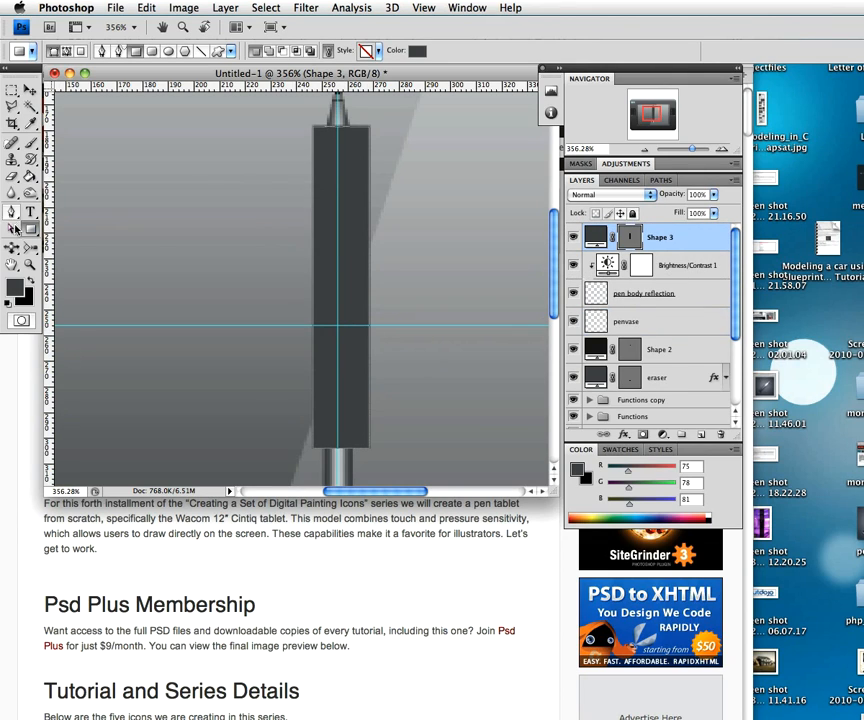
# - Try to pick the lower edge of the Shape 3 rectangle with the Direct Selection tool, then reselect the Shape 3 layer
pyautogui.press('z')
pyautogui.keyDown('alt'); pyautogui.click(340, 273); pyautogui.keyUp('alt')
pyautogui.press('u')
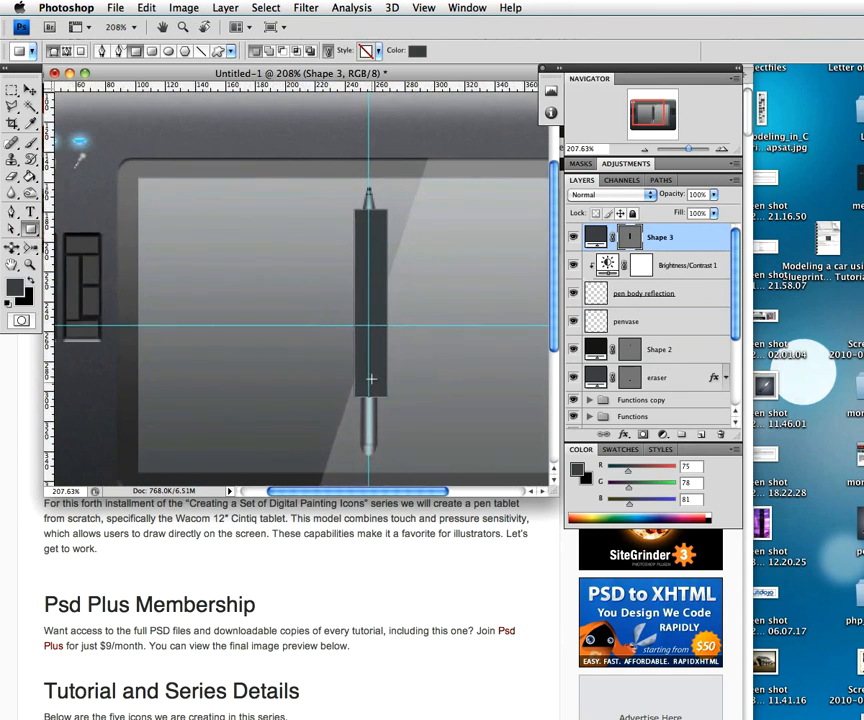
pyautogui.click(14, 228)
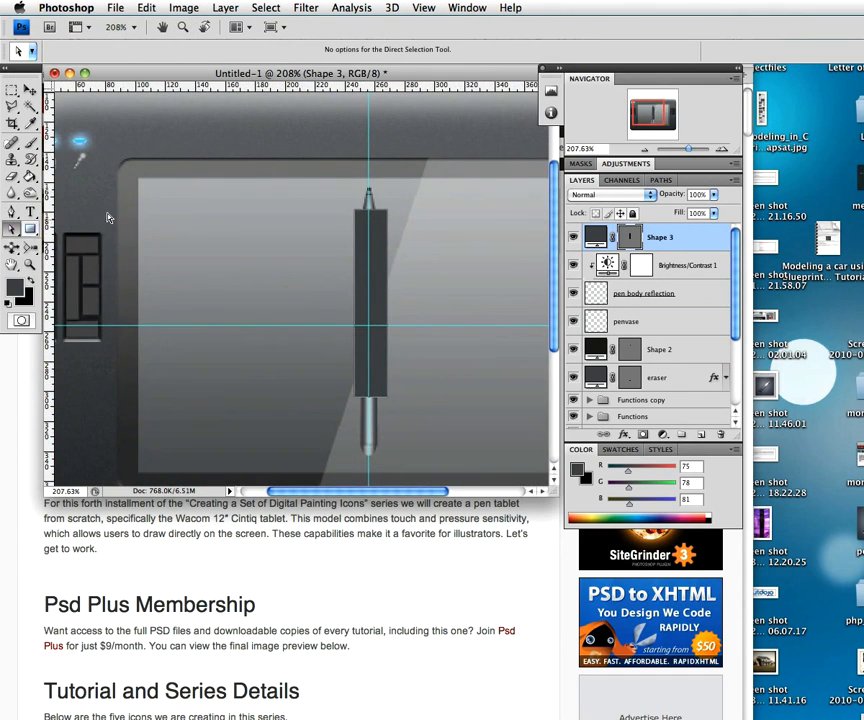
pyautogui.click(369, 397)
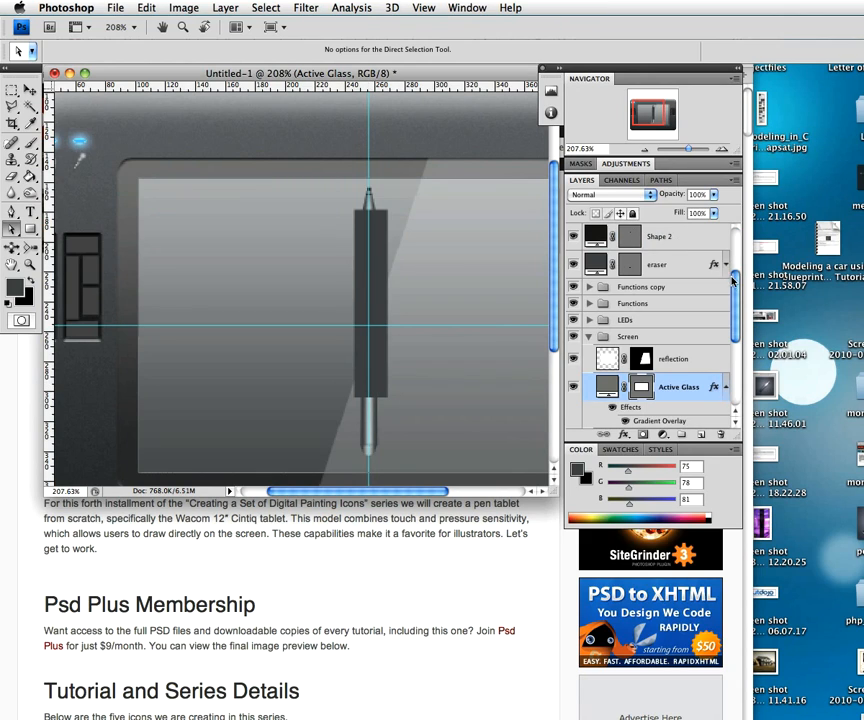
pyautogui.moveTo(733, 280); pyautogui.dragTo(731, 232)
pyautogui.click(630, 240)
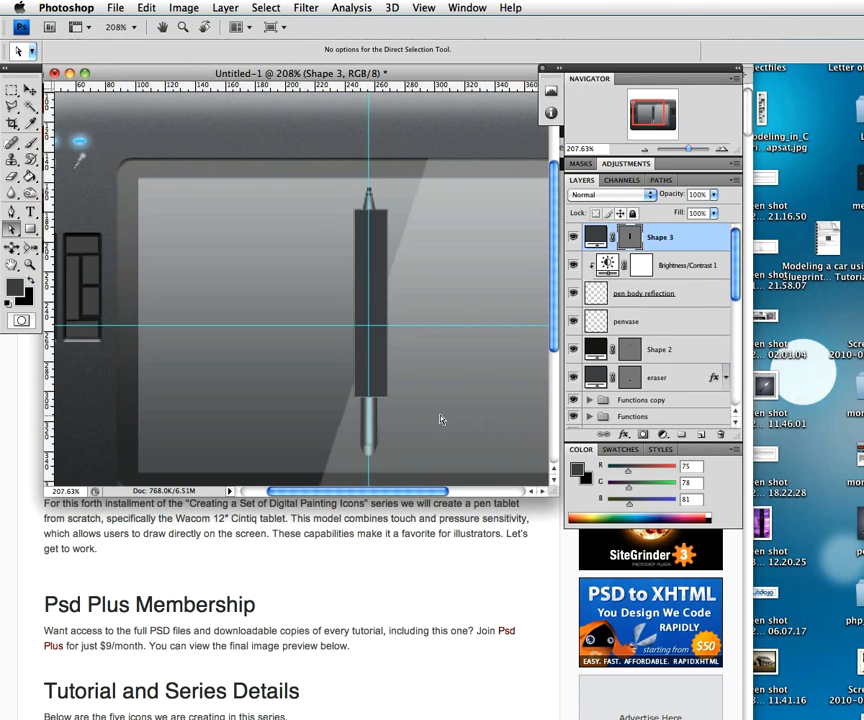
pyautogui.click(380, 380)
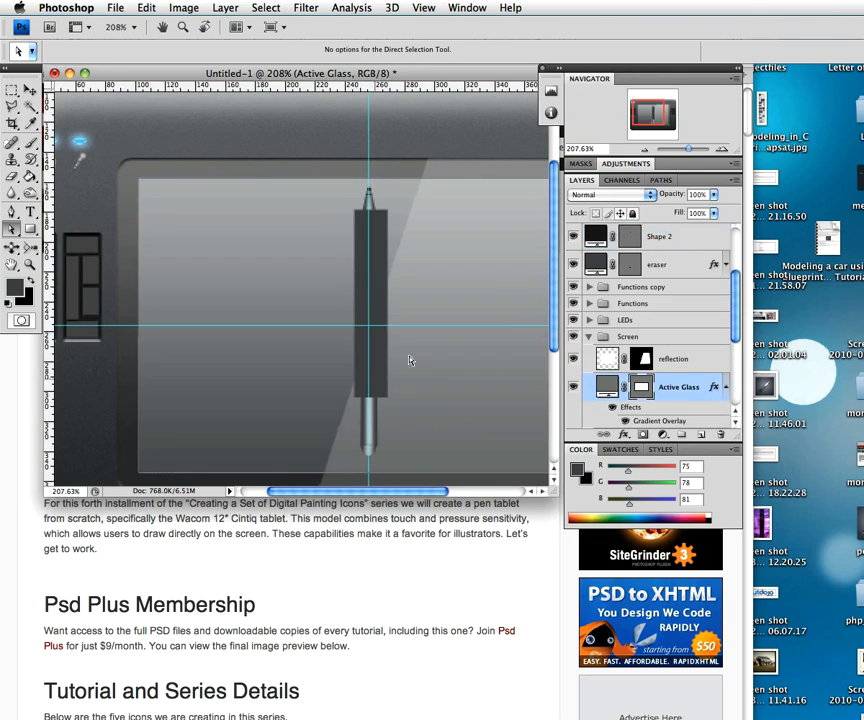
pyautogui.click(663, 234)
pyautogui.scroll(2, 730, 265)
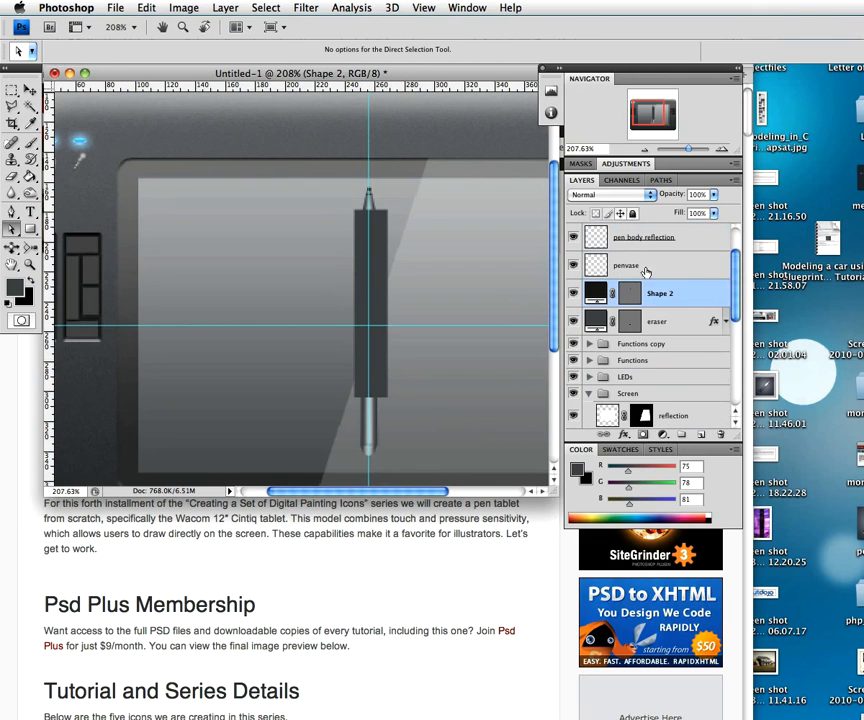
pyautogui.scroll(2, 730, 265)
pyautogui.click(670, 238)
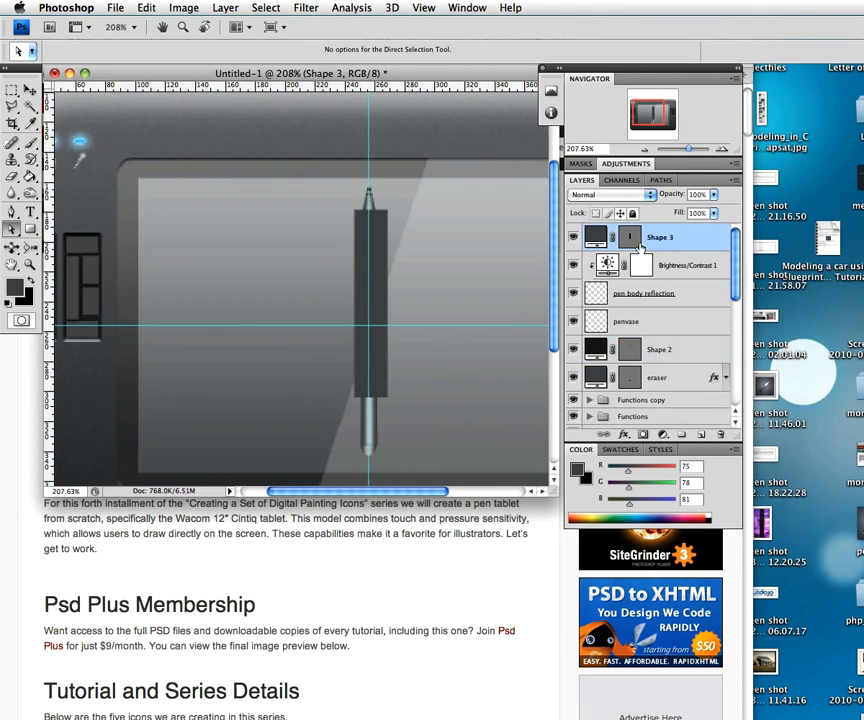
# - Raise the two lower corner points of the Shape 3 rectangle to shorten it over the pen body
pyautogui.click(367, 403)
pyautogui.moveTo(357, 402); pyautogui.dragTo(388, 392)
pyautogui.moveTo(388, 392); pyautogui.dragTo(389, 399)
pyautogui.click(387, 399)
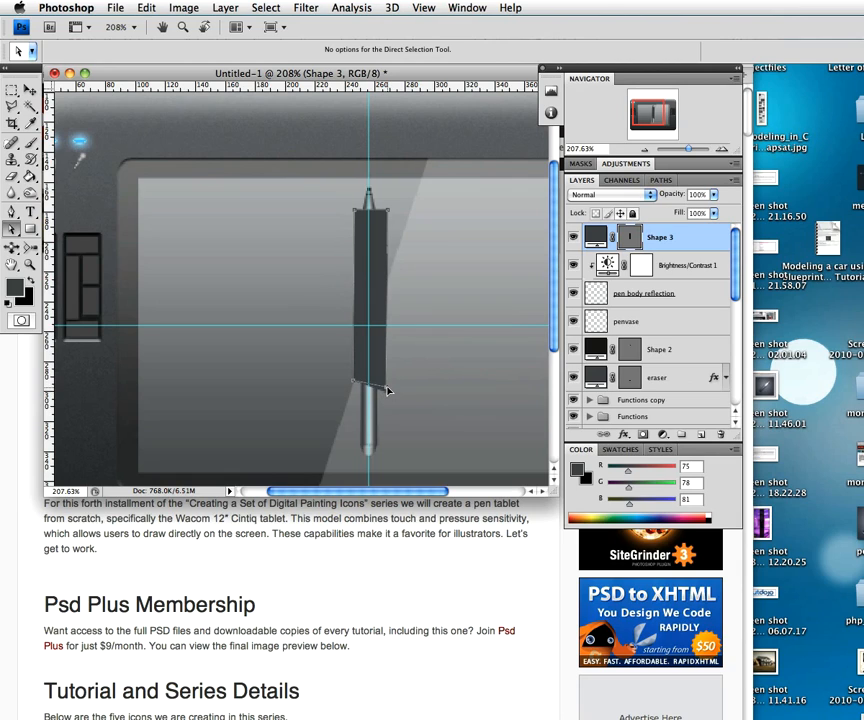
pyautogui.moveTo(386, 386); pyautogui.dragTo(386, 383)
# - Nudge Shape 3 down by 1 px with the Move tool
pyautogui.press('v')
pyautogui.press('Down')
pyautogui.press('Down')
pyautogui.press('Down')
pyautogui.press('Up')
pyautogui.press('Up')
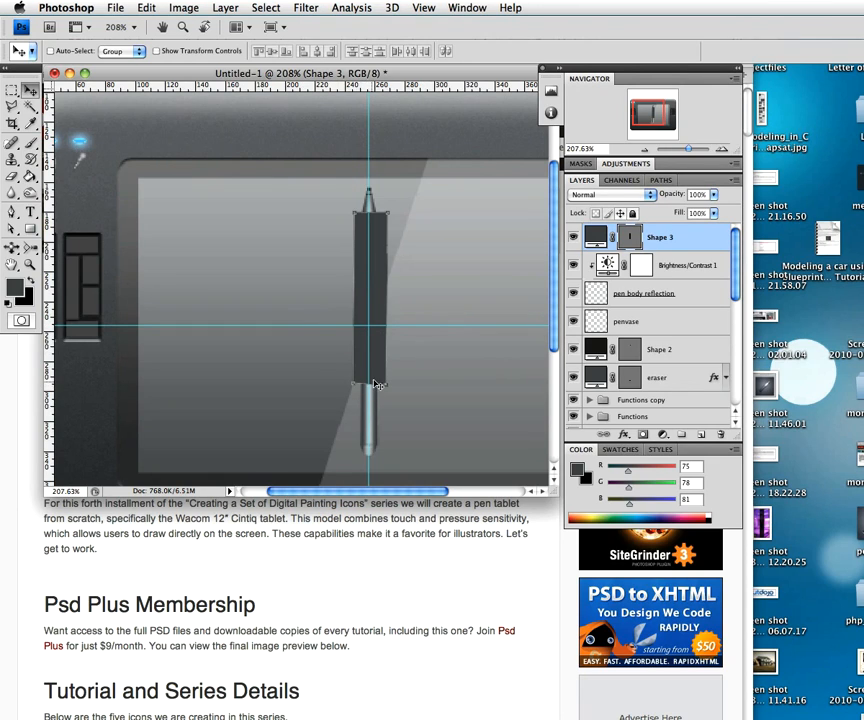
# - Pull the two lower corner points of Shape 3 inward with the Direct Selection tool to match the pen body's width
pyautogui.press('z')
pyautogui.moveTo(375, 380); pyautogui.dragTo(318, 426)
pyautogui.press('v')
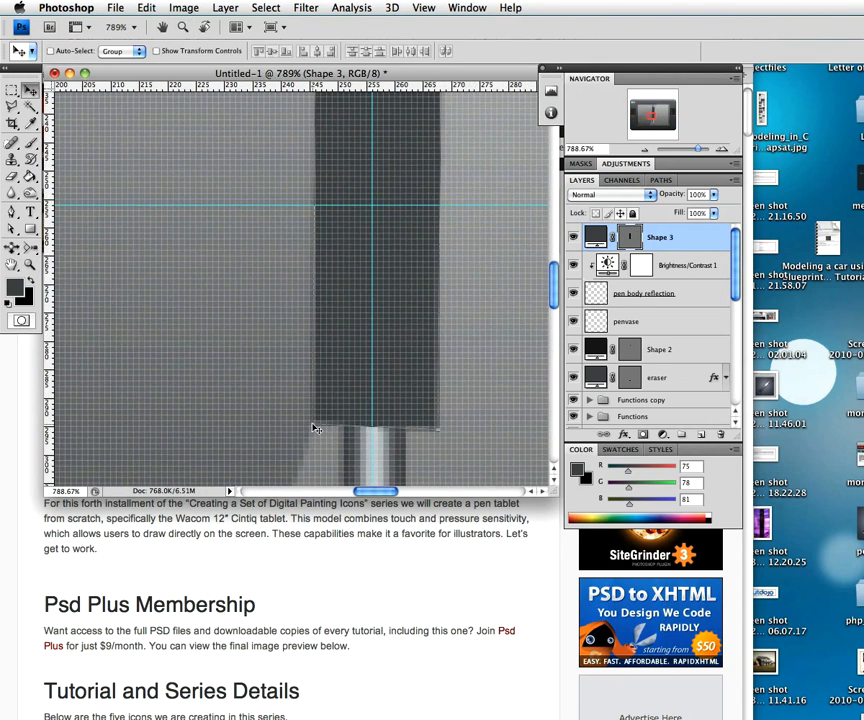
pyautogui.press('a')
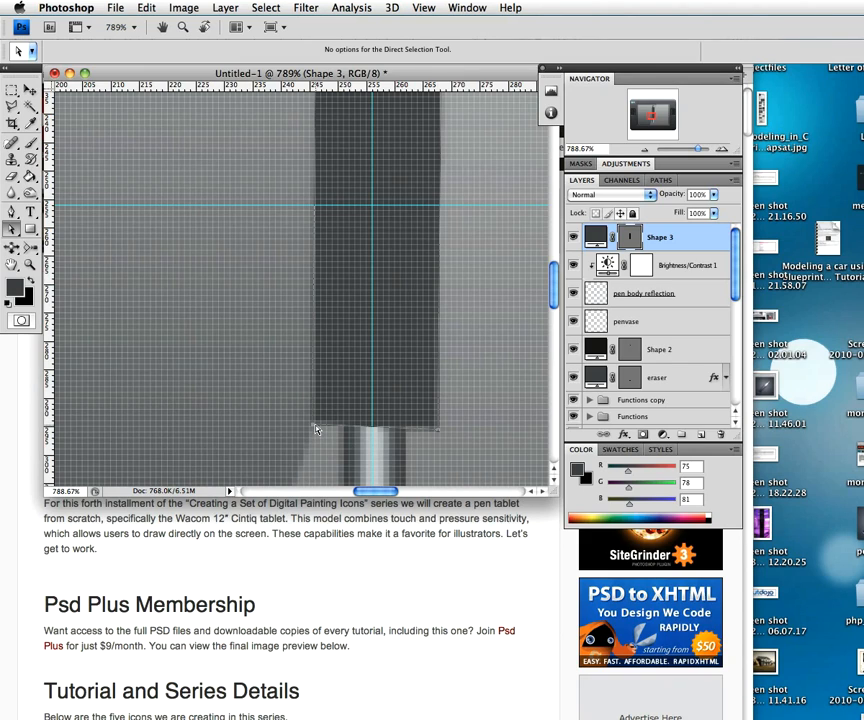
pyautogui.moveTo(319, 430); pyautogui.dragTo(341, 428)
pyautogui.moveTo(439, 433); pyautogui.dragTo(408, 427)
# - Pull the two upper corner points of Shape 3 inward to match the base of the pen tip, and select the penvase layer
pyautogui.moveTo(557, 306); pyautogui.dragTo(566, 237)
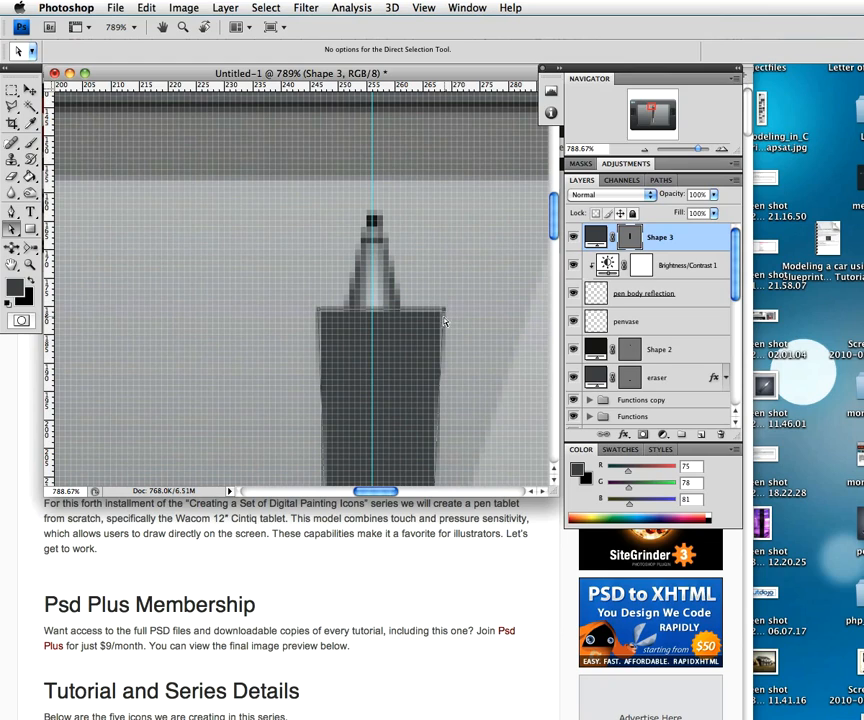
pyautogui.moveTo(446, 314); pyautogui.dragTo(408, 314)
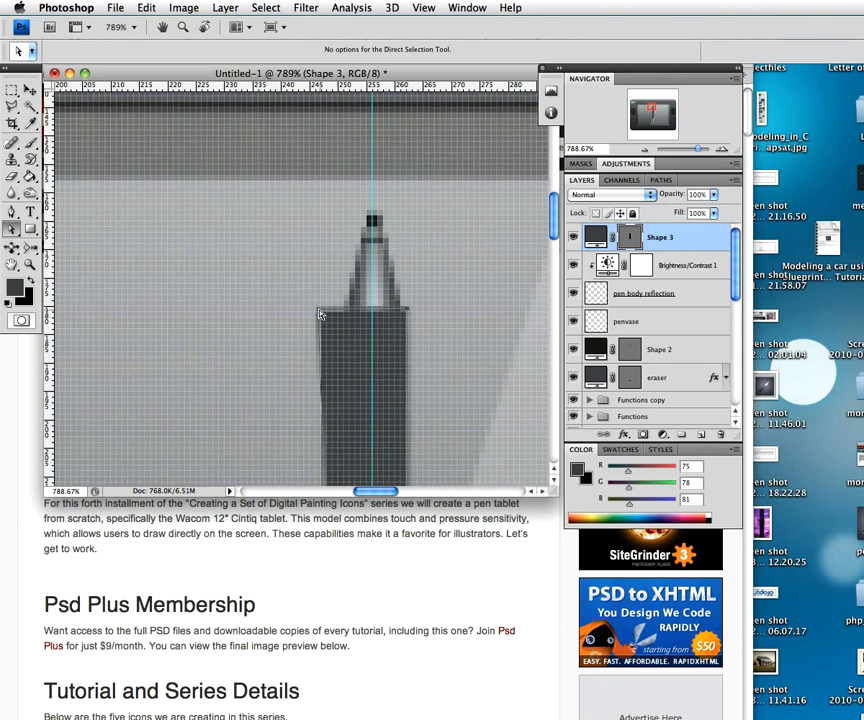
pyautogui.moveTo(319, 315); pyautogui.dragTo(340, 316)
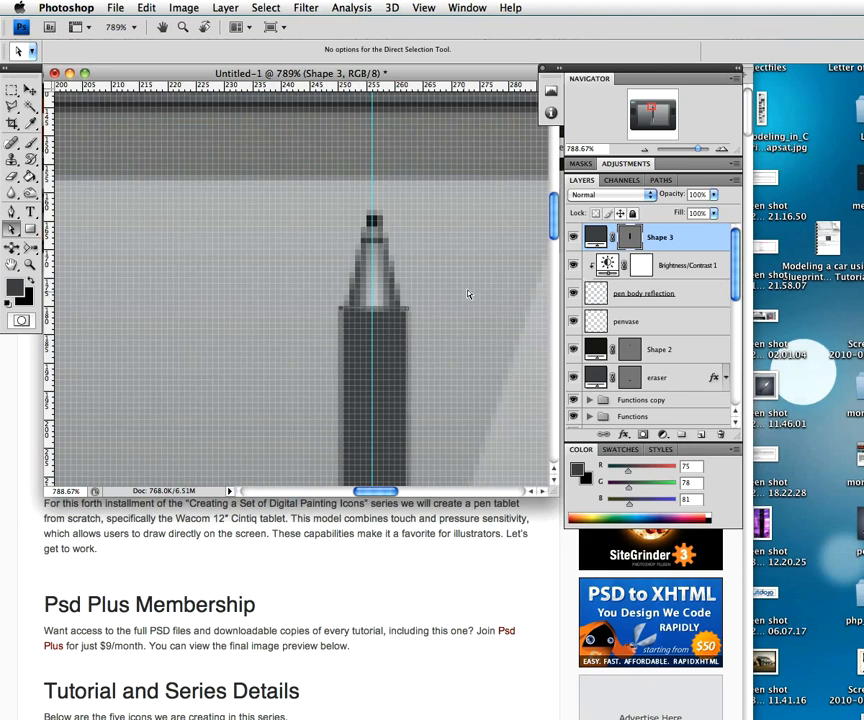
pyautogui.click(679, 322)
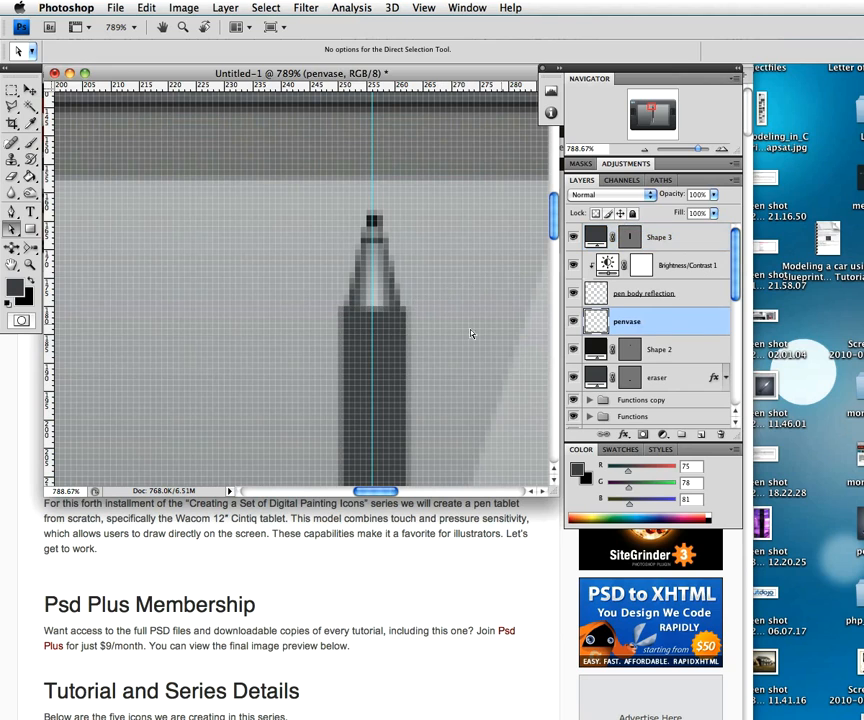
# - Hide the guides and examine the narrowed pen grip on the whole tablet at 100% in an enlarged document window
pyautogui.press('z')
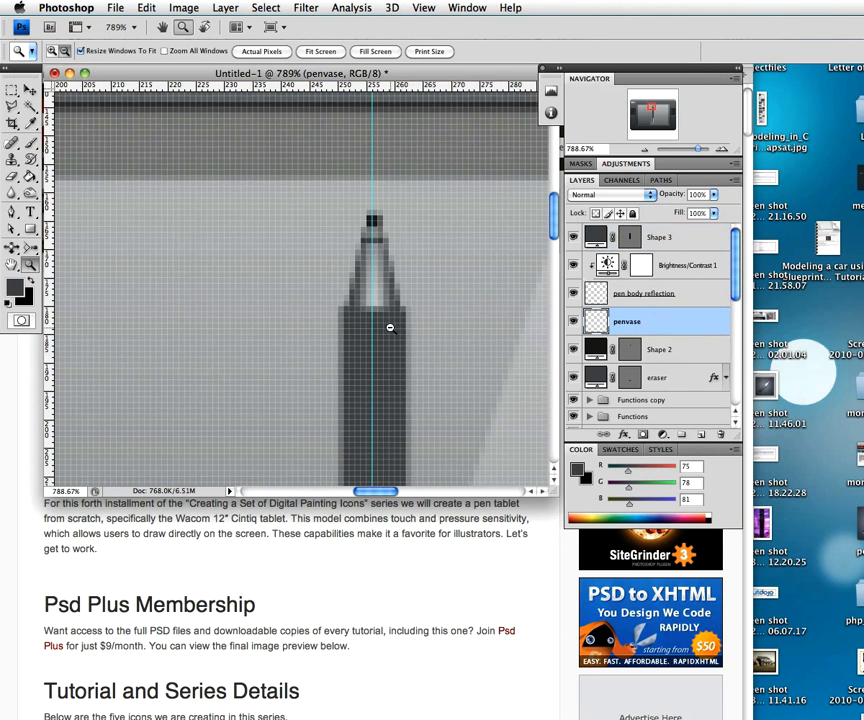
pyautogui.keyDown('alt'); pyautogui.click(390, 329); pyautogui.keyUp('alt')
pyautogui.keyDown('alt'); pyautogui.click(390, 332); pyautogui.keyUp('alt')
pyautogui.keyDown('alt'); pyautogui.click(389, 334); pyautogui.keyUp('alt')
pyautogui.keyDown('alt'); pyautogui.click(386, 333); pyautogui.keyUp('alt')
pyautogui.keyDown('alt'); pyautogui.click(383, 336); pyautogui.keyUp('alt')
pyautogui.keyDown('alt'); pyautogui.click(260, 231); pyautogui.keyUp('alt')
pyautogui.press('a')
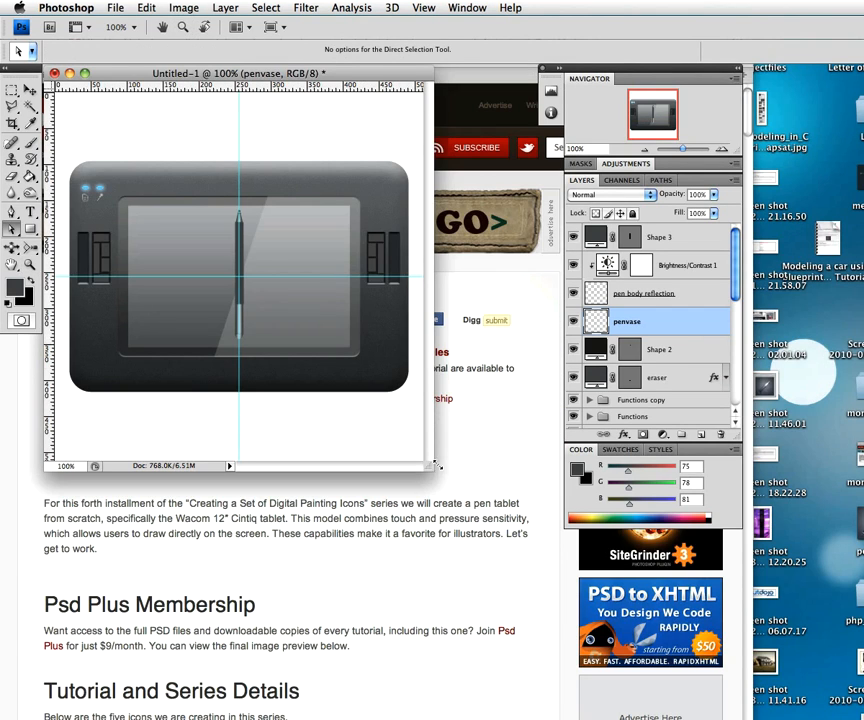
pyautogui.moveTo(438, 465); pyautogui.dragTo(565, 502)
pyautogui.press('super+semicolon')
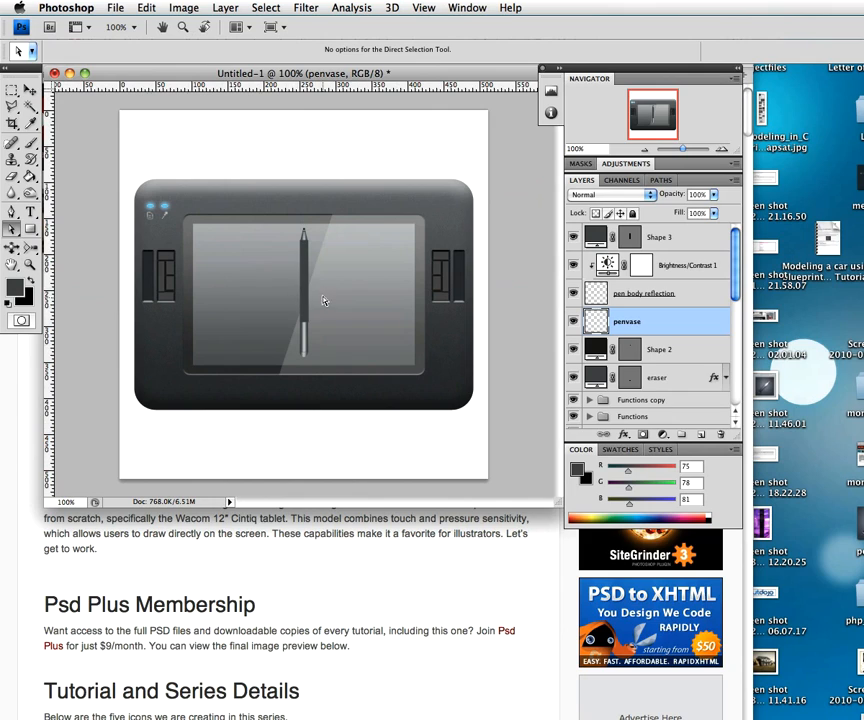
# - Select Shape 3's vector mask and move its upper-left corner point slightly outward beside the pen tip
pyautogui.press('z')
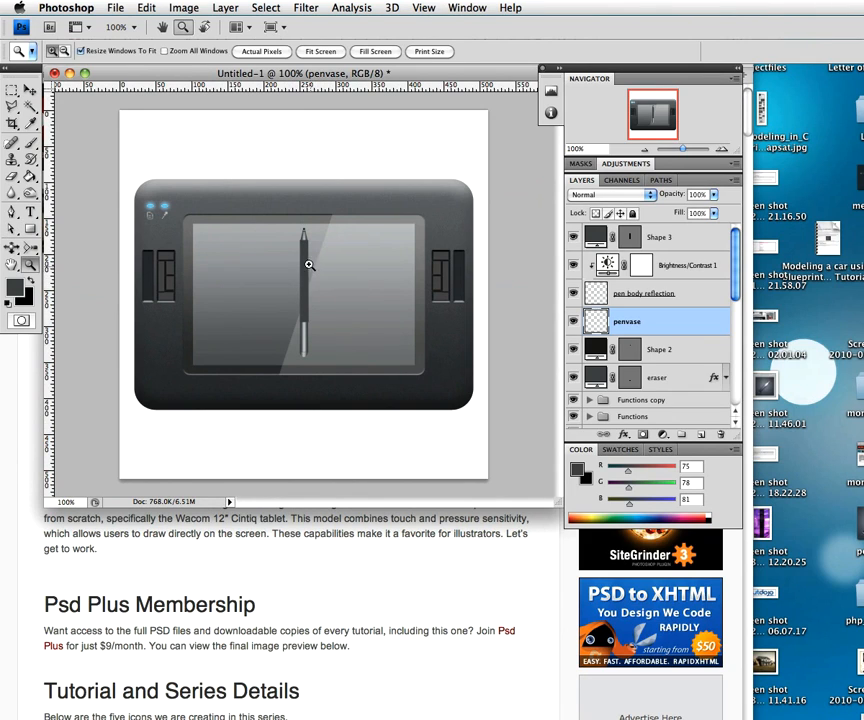
pyautogui.moveTo(303, 263); pyautogui.dragTo(356, 312)
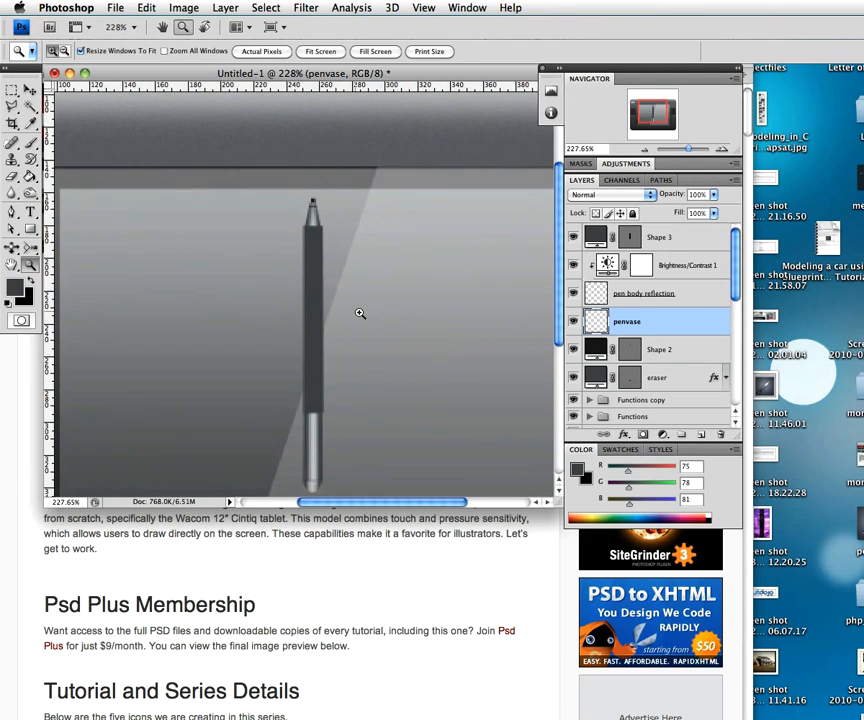
pyautogui.press('a')
pyautogui.press('z')
pyautogui.moveTo(313, 239); pyautogui.dragTo(372, 245)
pyautogui.press('a')
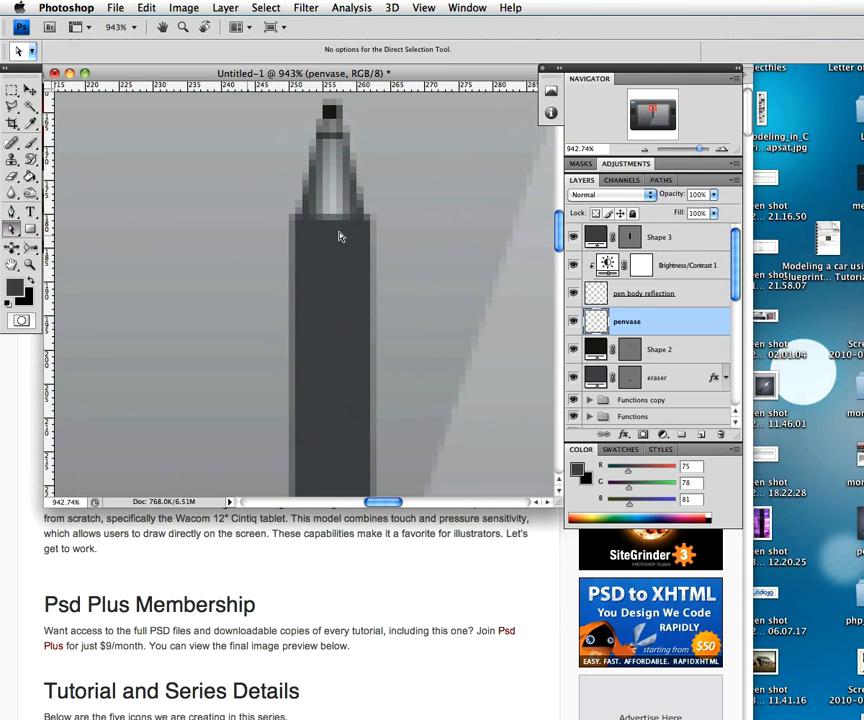
pyautogui.click(636, 236)
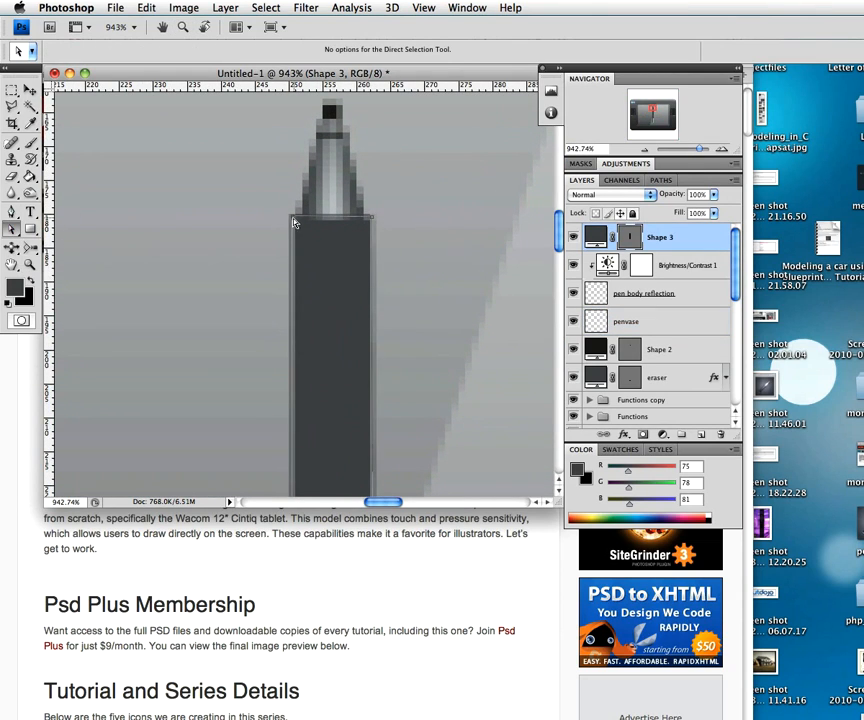
pyautogui.moveTo(291, 218); pyautogui.dragTo(286, 217)
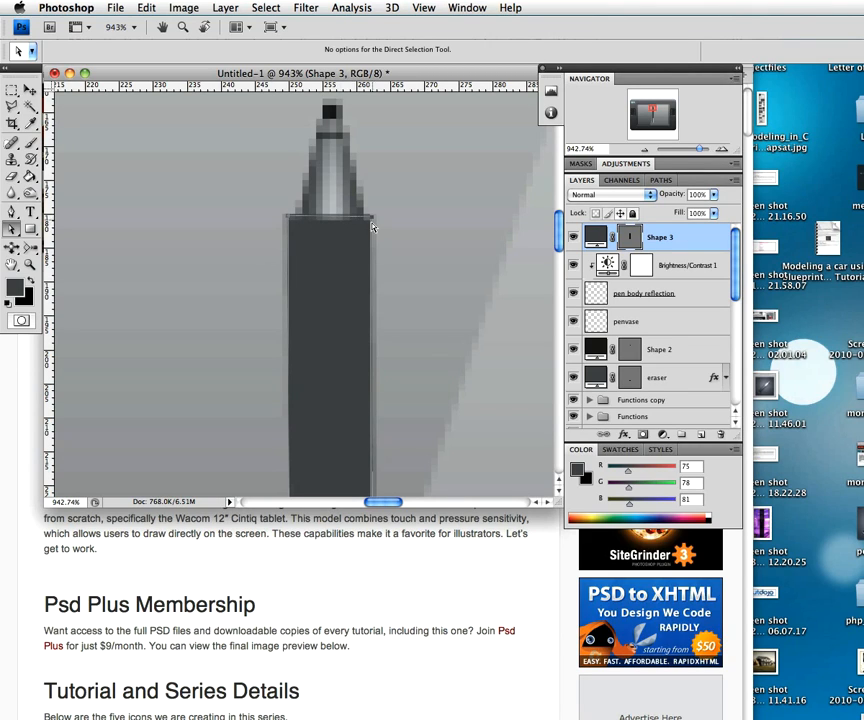
# - Move Shape 3's upper-right corner point slightly outward, select Brightness/Contrast 1, and check the grip on the whole tablet
pyautogui.click(374, 221)
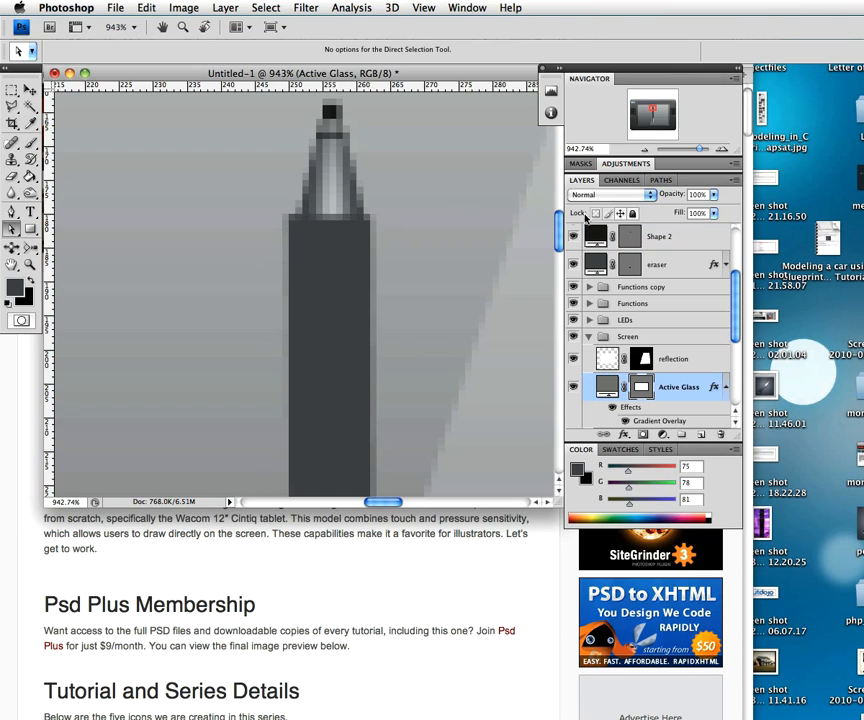
pyautogui.moveTo(734, 291); pyautogui.dragTo(730, 229)
pyautogui.click(630, 236)
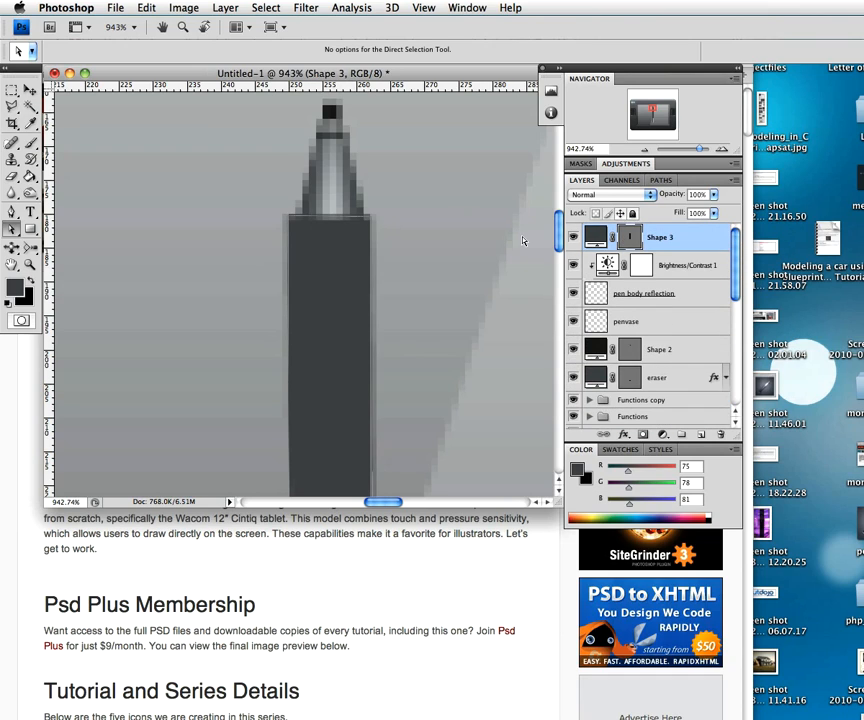
pyautogui.moveTo(374, 222); pyautogui.dragTo(378, 218)
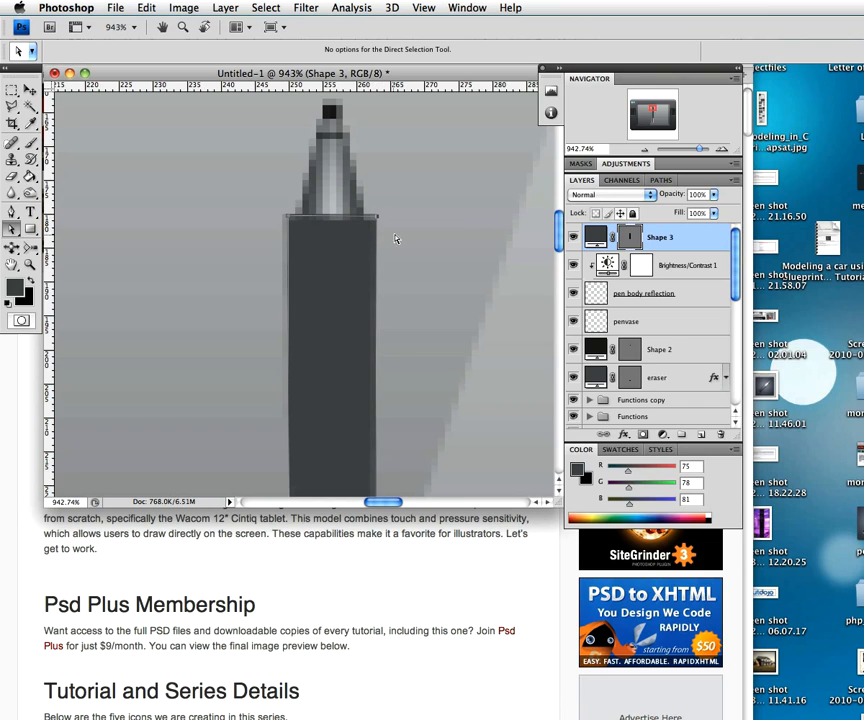
pyautogui.click(694, 267)
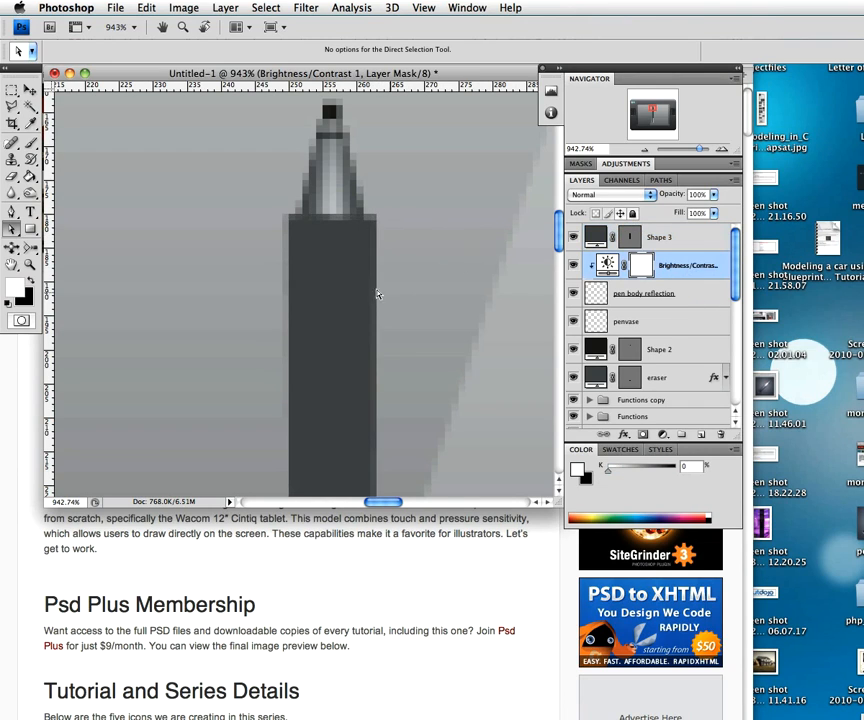
pyautogui.press('z')
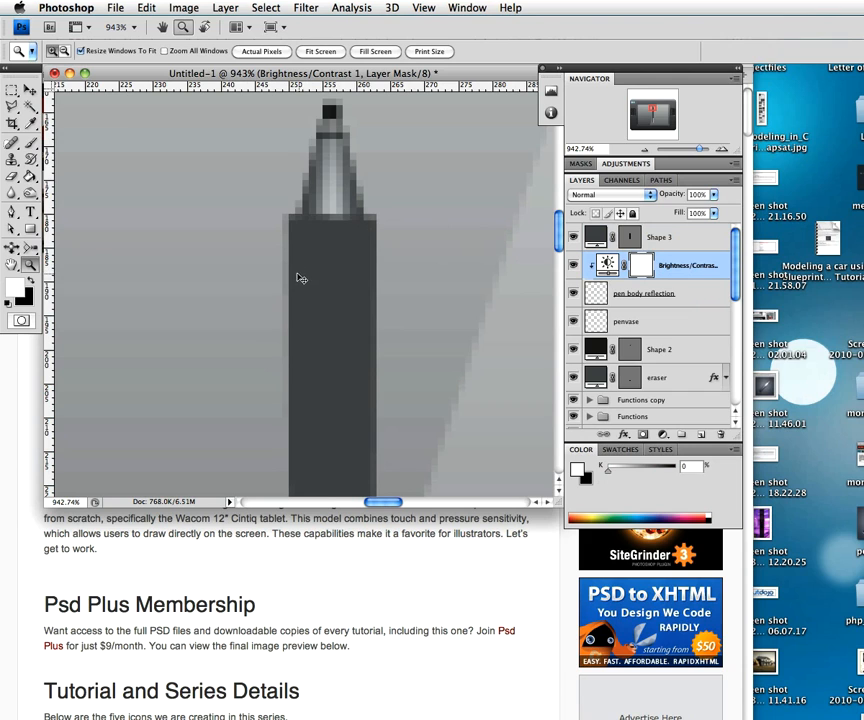
pyautogui.moveTo(312, 285)
pyautogui.mouseDown()
pyautogui.moveTo(309, 361)
pyautogui.moveTo(313, 299)
pyautogui.moveTo(328, 281)
pyautogui.mouseUp()
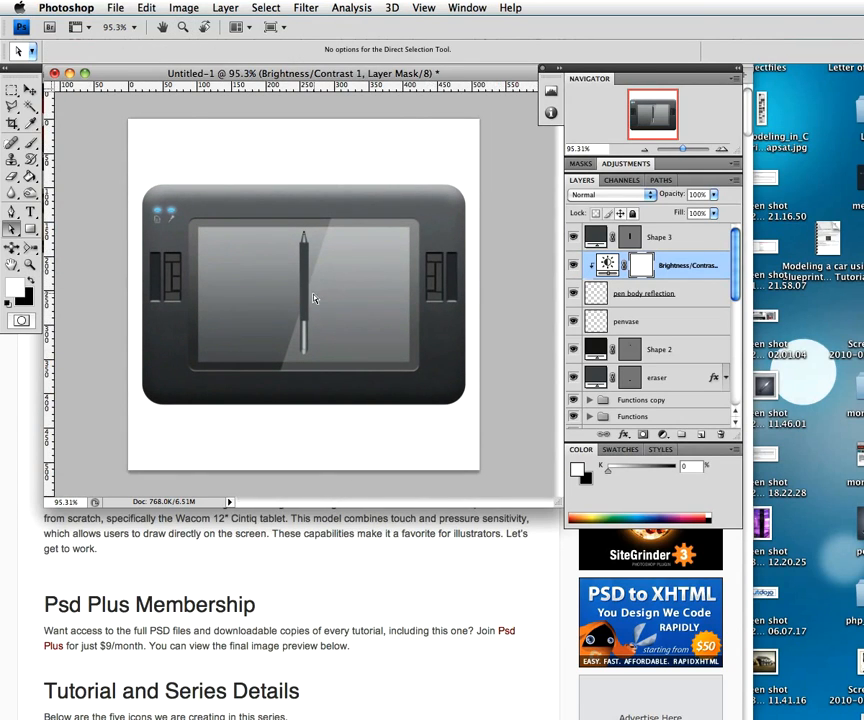
# - Select the Shape 3 layer and set the foreground colour to the darker grey 3a3c3e
pyautogui.keyDown('ctrl'); pyautogui.click(313, 298); pyautogui.keyUp('ctrl')
pyautogui.moveTo(434, 469); pyautogui.dragTo(572, 484)
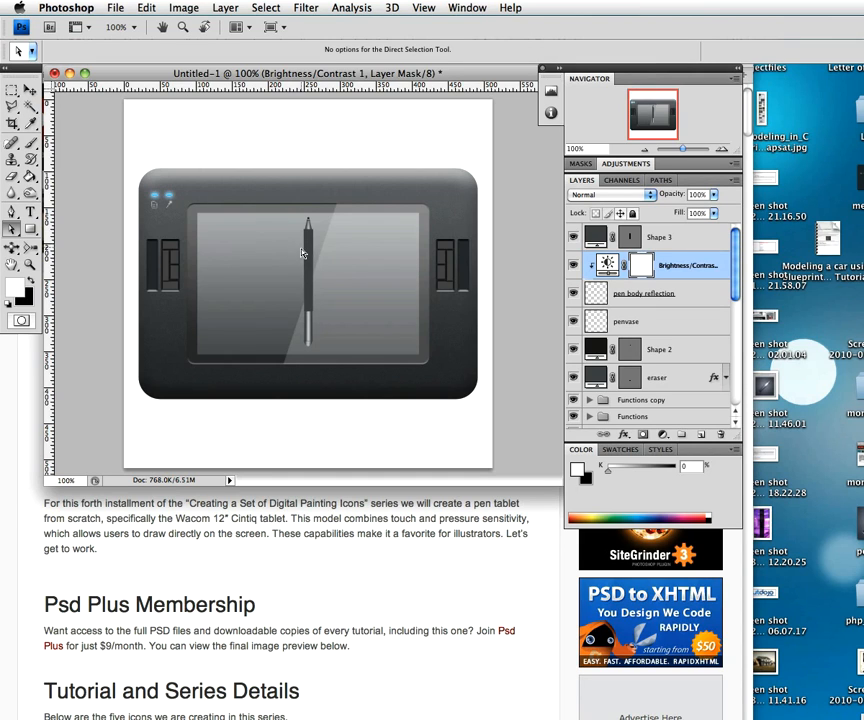
pyautogui.press('z')
pyautogui.moveTo(299, 275); pyautogui.dragTo(440, 322)
pyautogui.press('a')
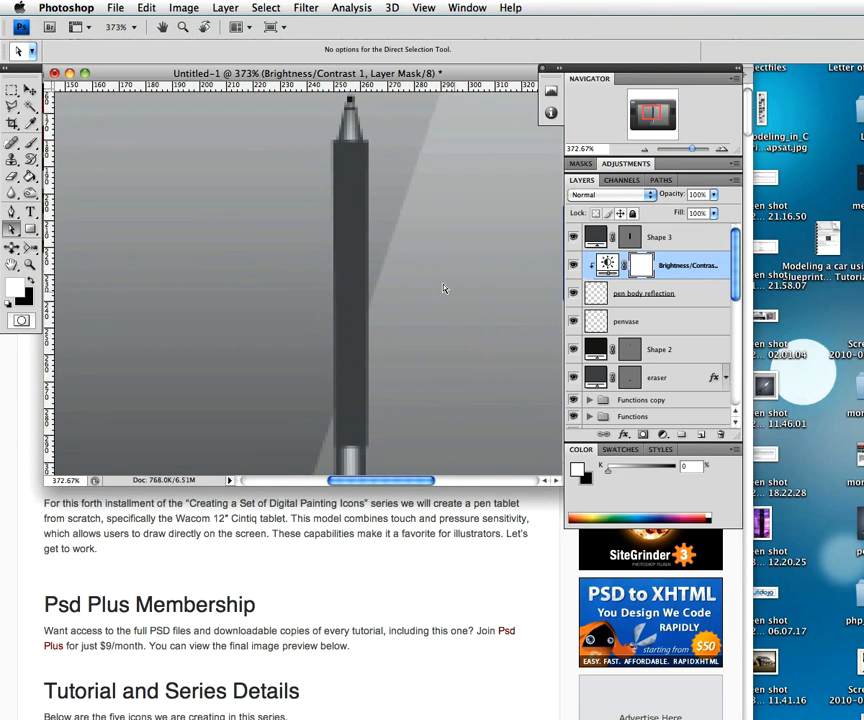
pyautogui.click(14, 287)
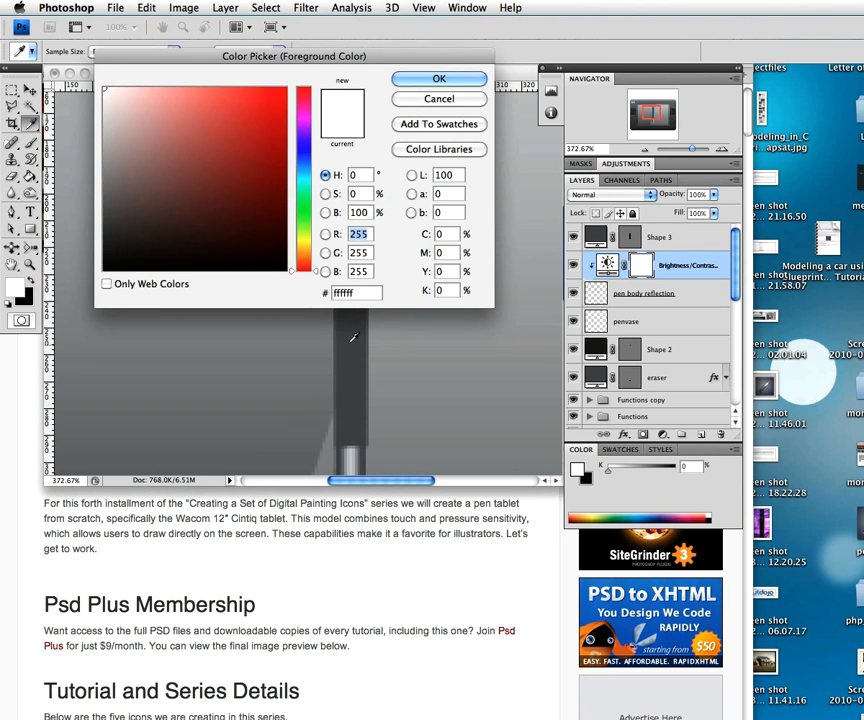
pyautogui.click(440, 99)
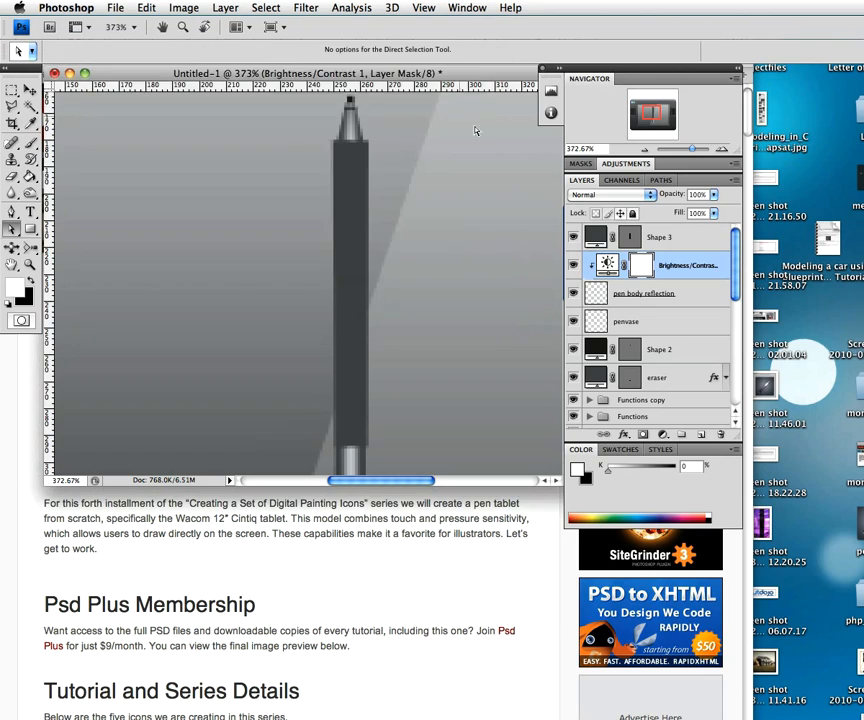
pyautogui.click(690, 239)
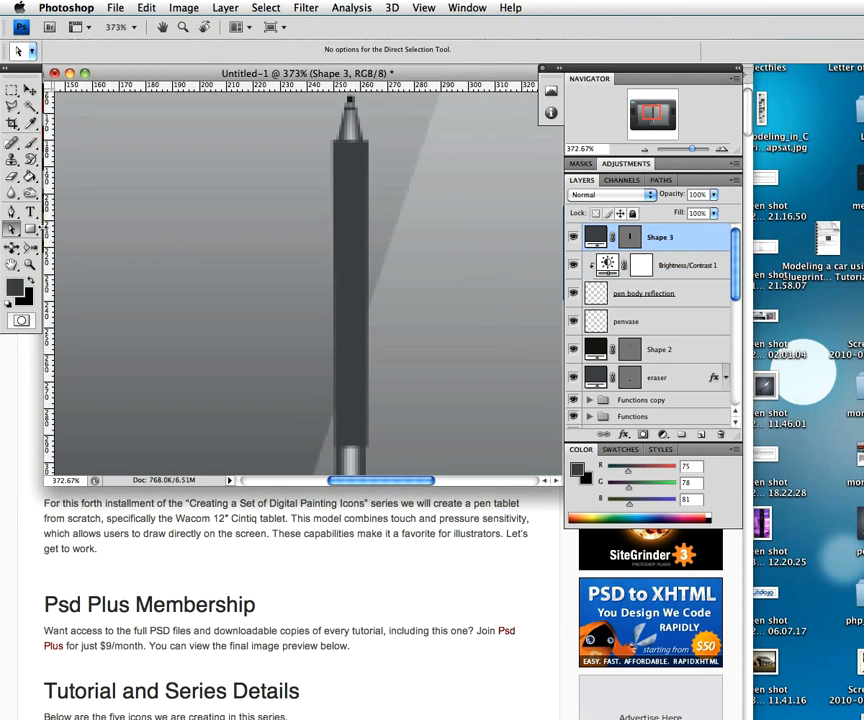
pyautogui.click(30, 122)
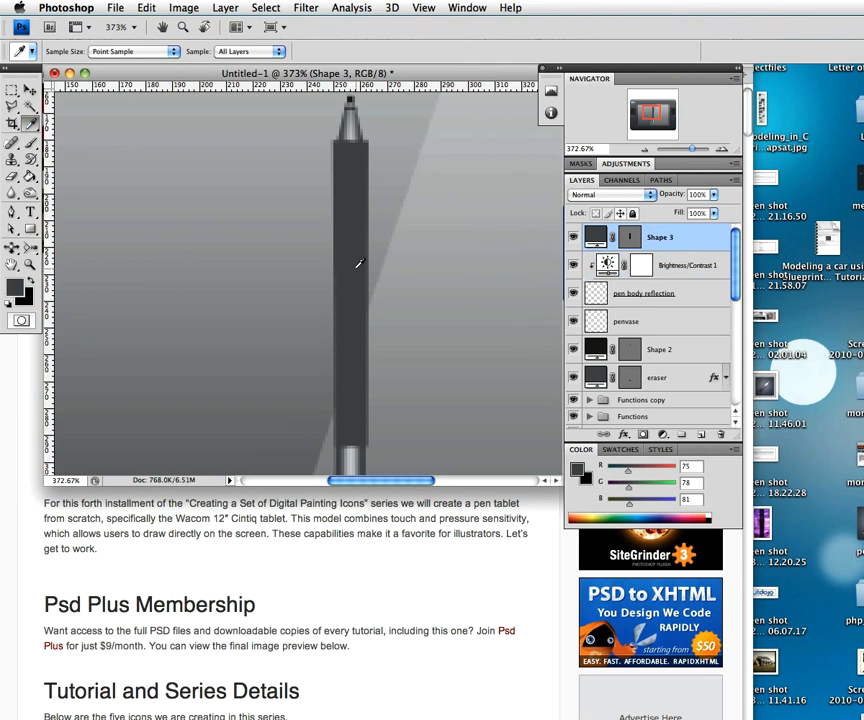
pyautogui.click(14, 286)
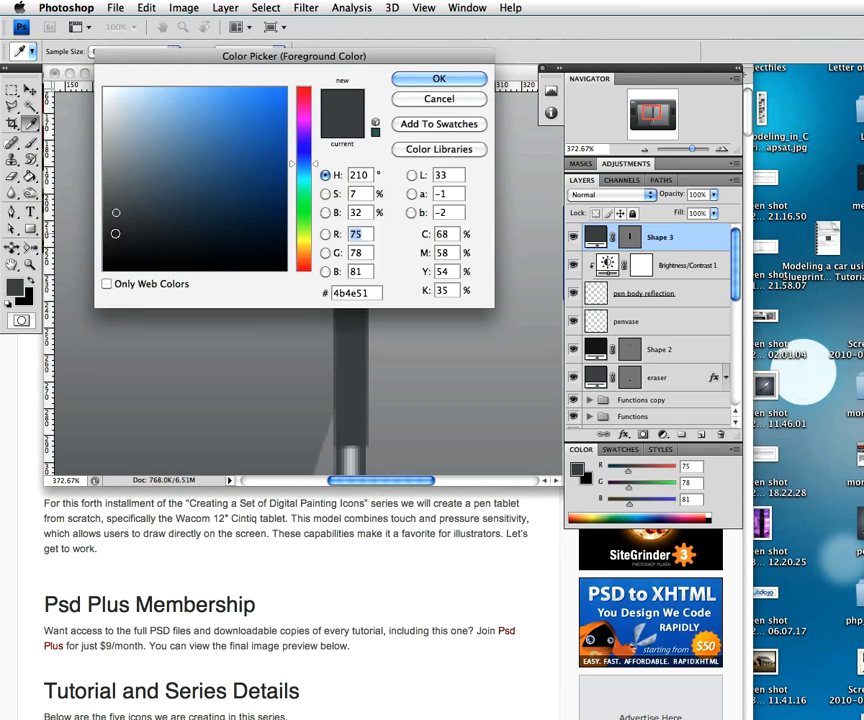
pyautogui.click(115, 227)
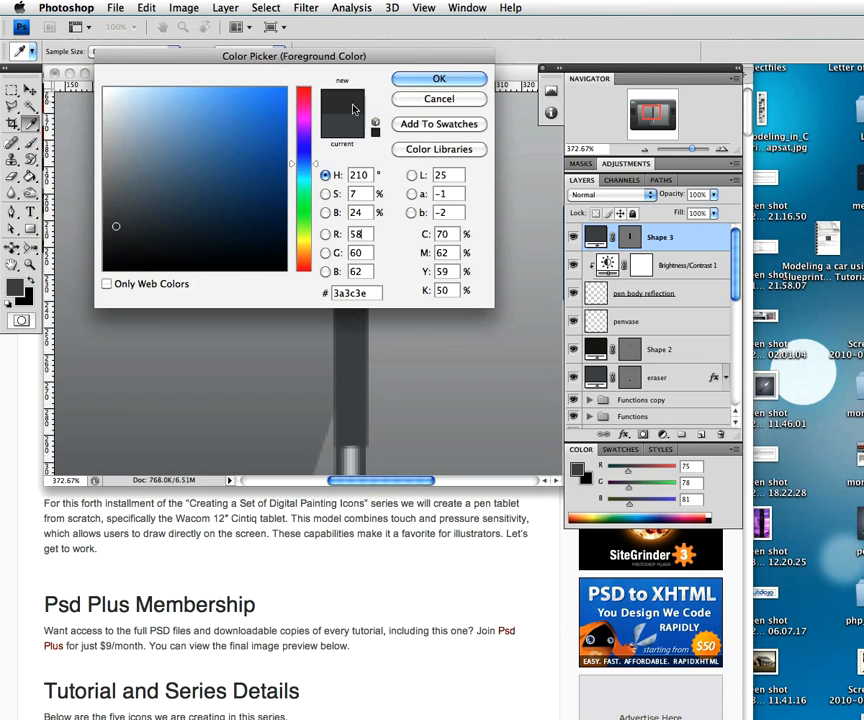
pyautogui.click(448, 80)
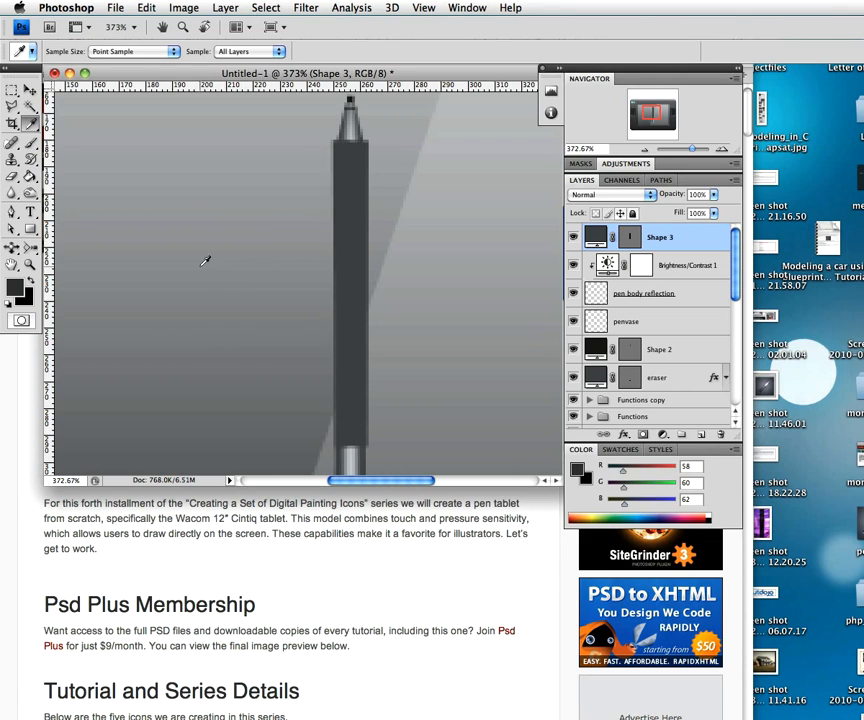
# - Draw a narrow vertical rectangle about 3 px wide and 26 px tall on the upper pen grip, checking its centring against the guides
pyautogui.click(30, 228)
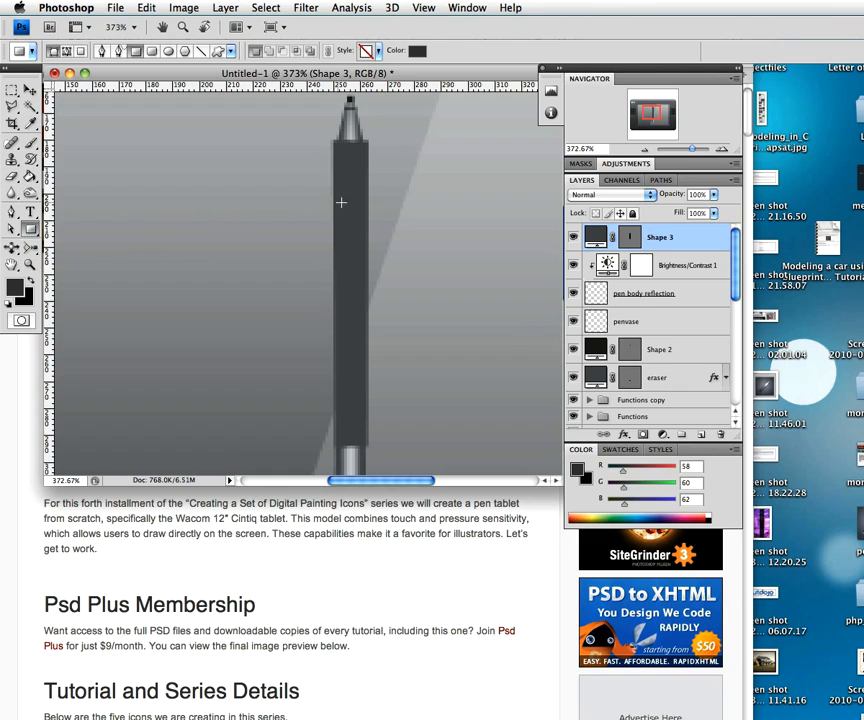
pyautogui.moveTo(344, 174); pyautogui.dragTo(352, 244)
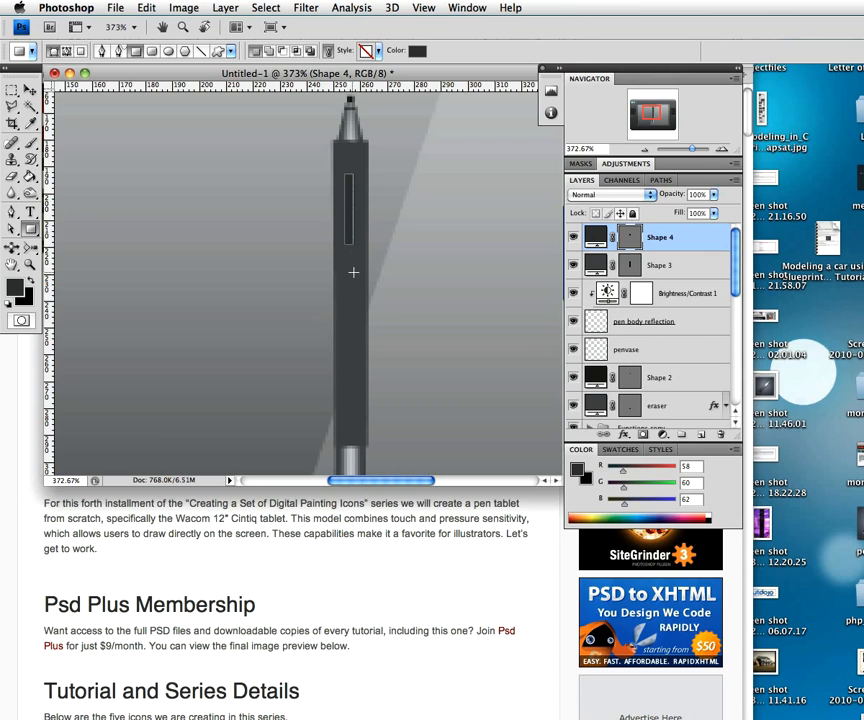
pyautogui.press('super+semicolon')
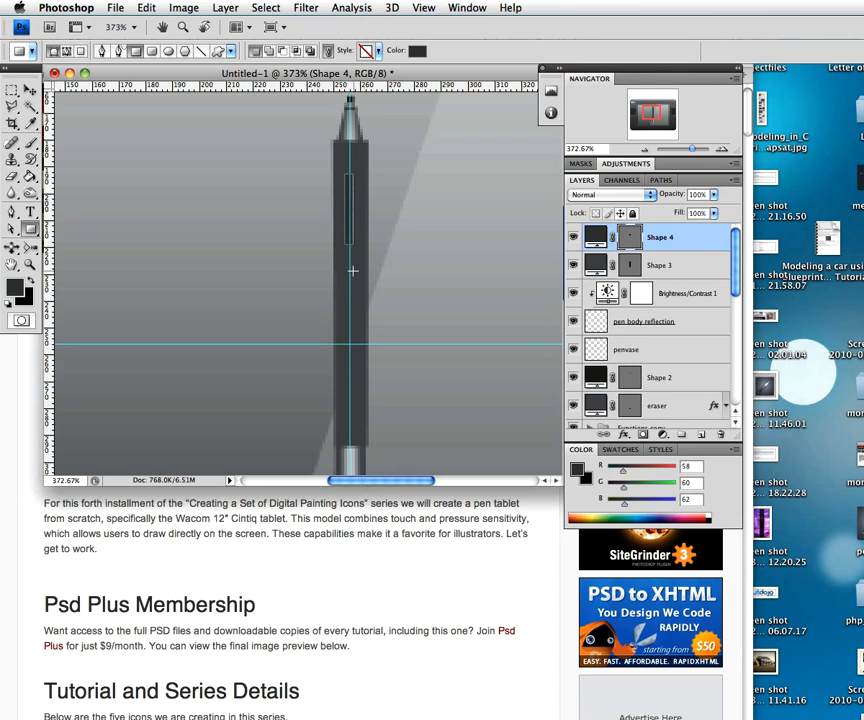
pyautogui.press('v')
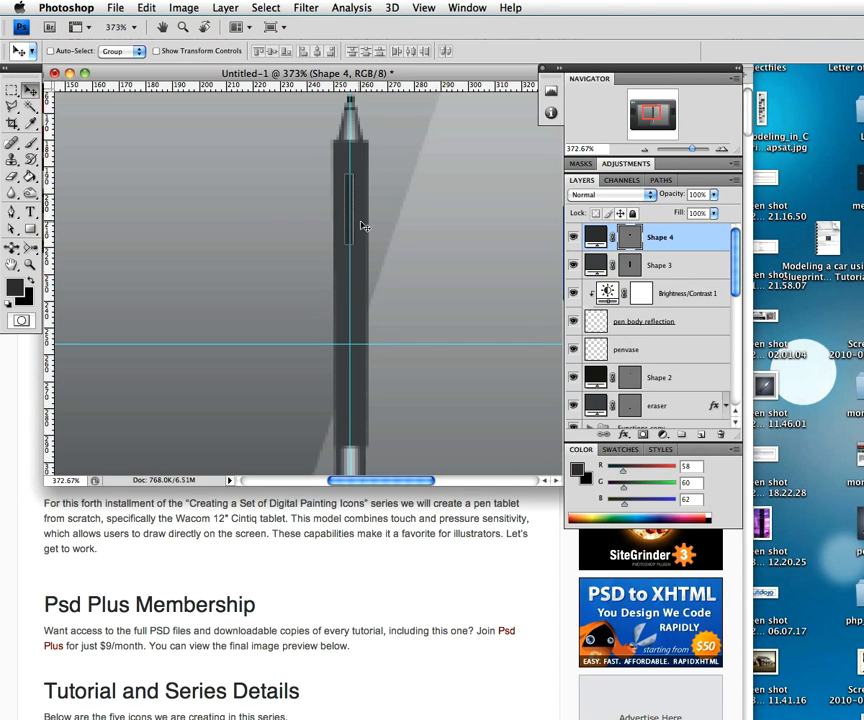
pyautogui.press('super+h')
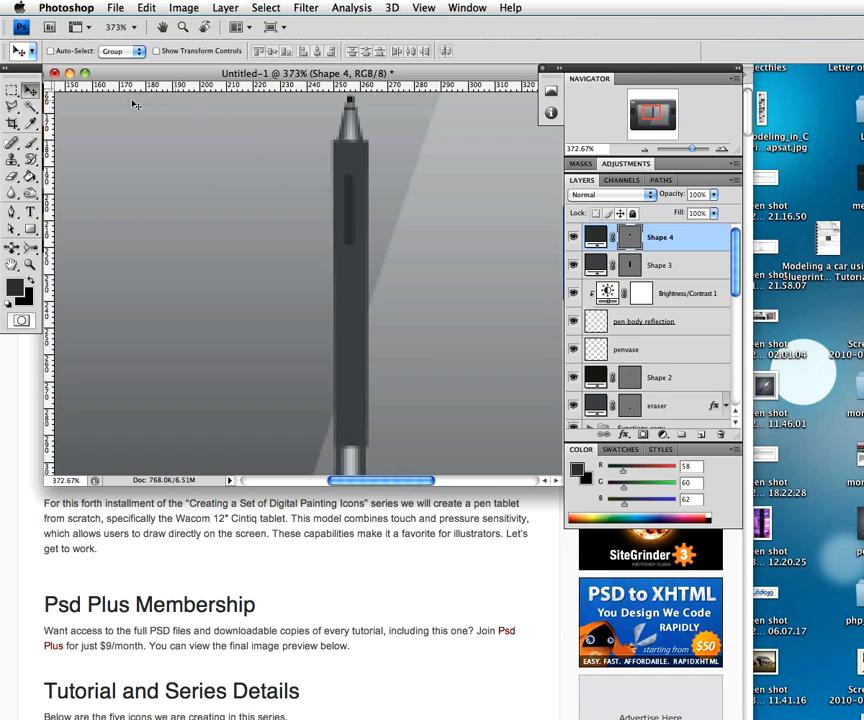
# - Marquee-select only the lower two thirds of the small rectangle on the pen grip
pyautogui.click(11, 90)
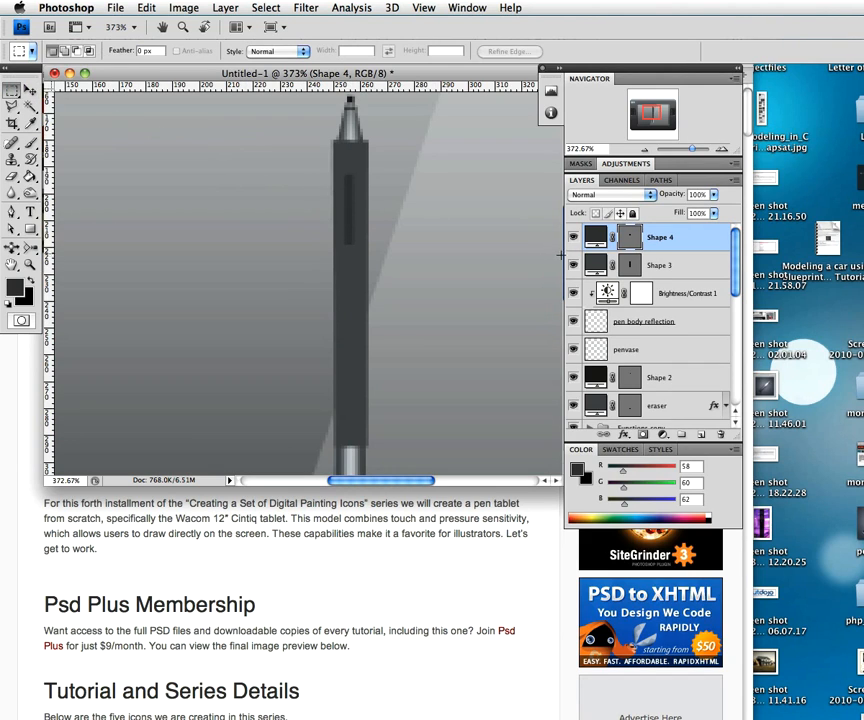
pyautogui.moveTo(344, 175); pyautogui.dragTo(352, 243)
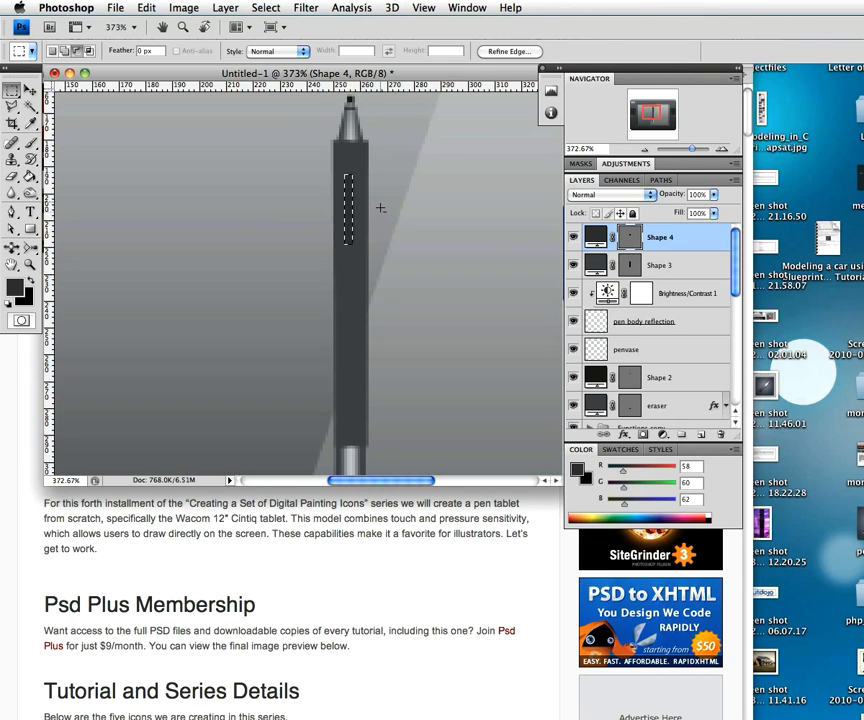
pyautogui.moveTo(327, 166); pyautogui.dragTo(371, 200)
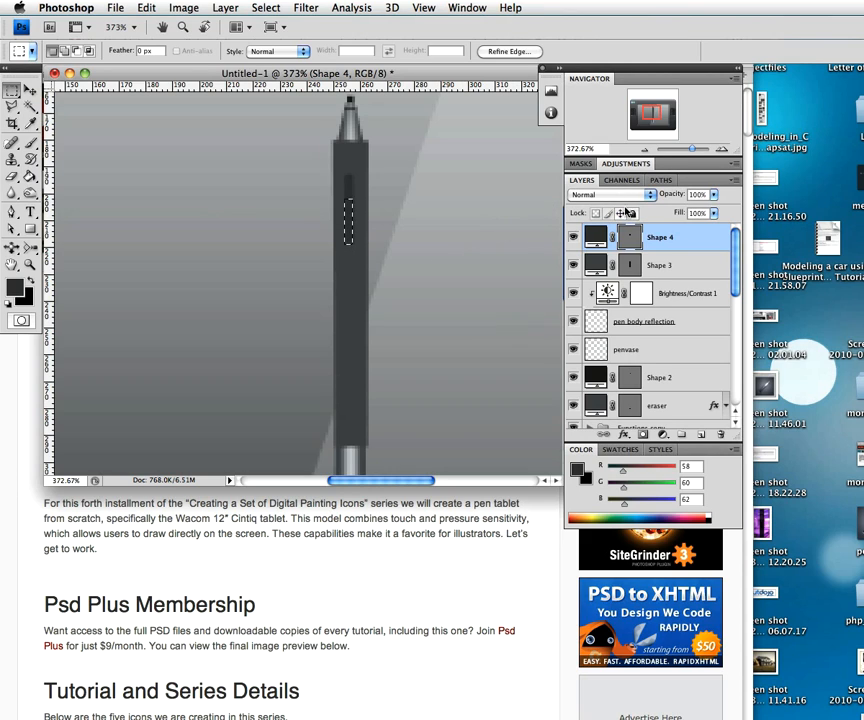
# - Lighten the selected part of the rectangle with a Brightness/Contrast adjustment layer set to brightness 101
pyautogui.moveTo(630, 168); pyautogui.dragTo(150, 226)
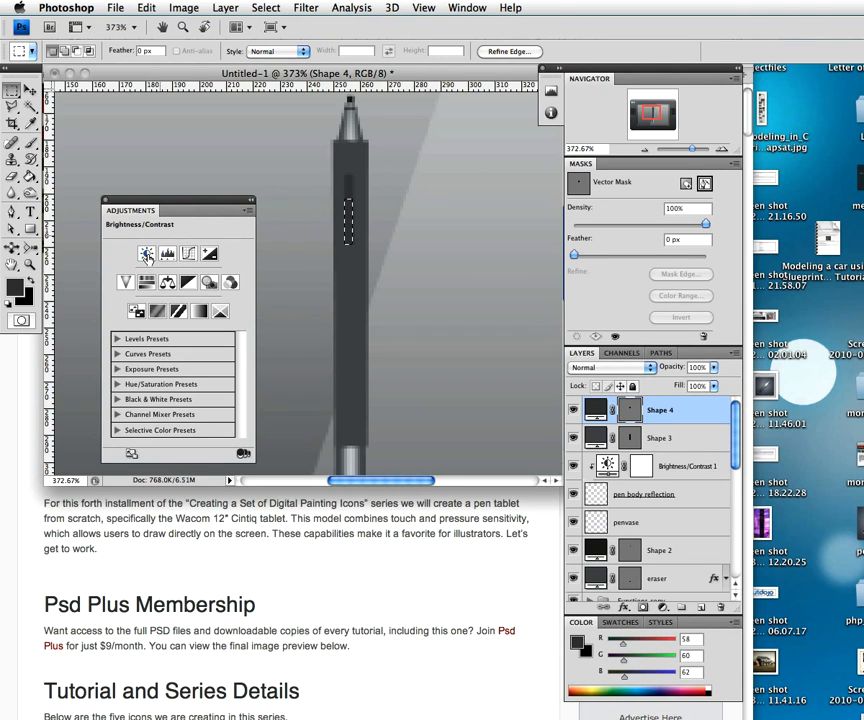
pyautogui.click(147, 254)
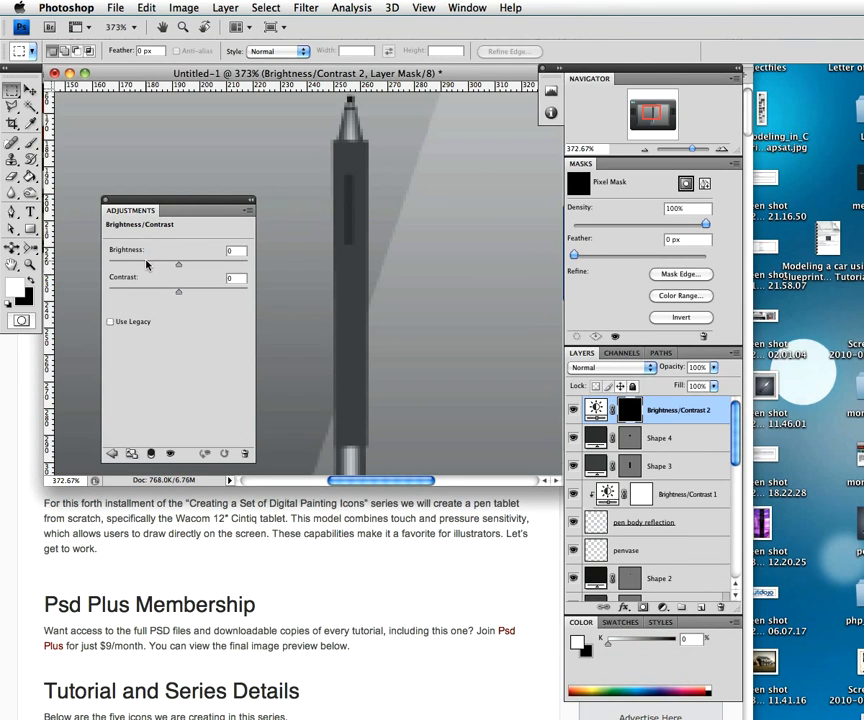
pyautogui.moveTo(178, 264); pyautogui.dragTo(226, 265)
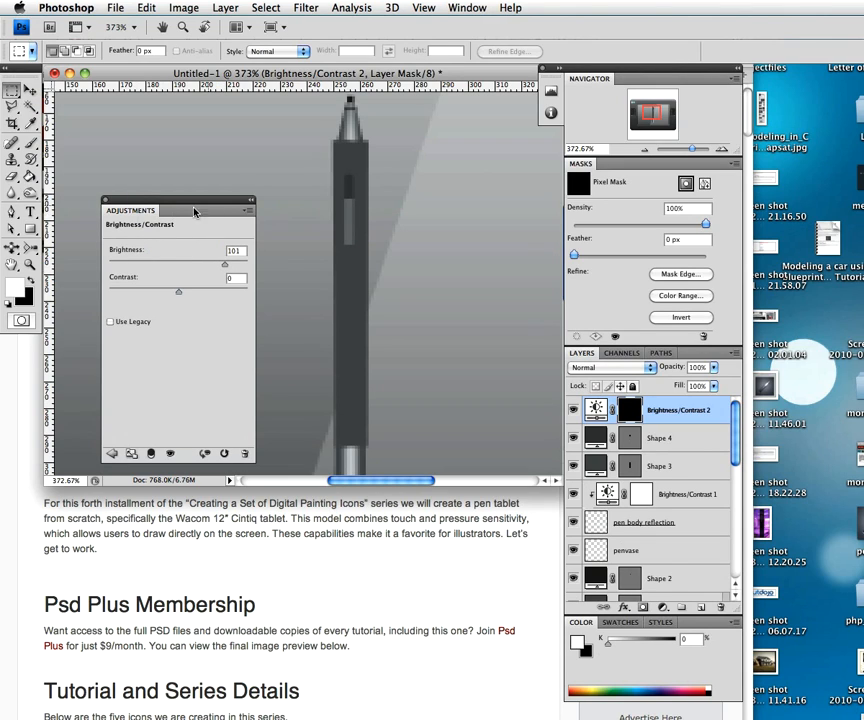
pyautogui.moveTo(194, 211); pyautogui.dragTo(593, 166)
pyautogui.moveTo(630, 369); pyautogui.dragTo(671, 184)
pyautogui.doubleClick(695, 169)
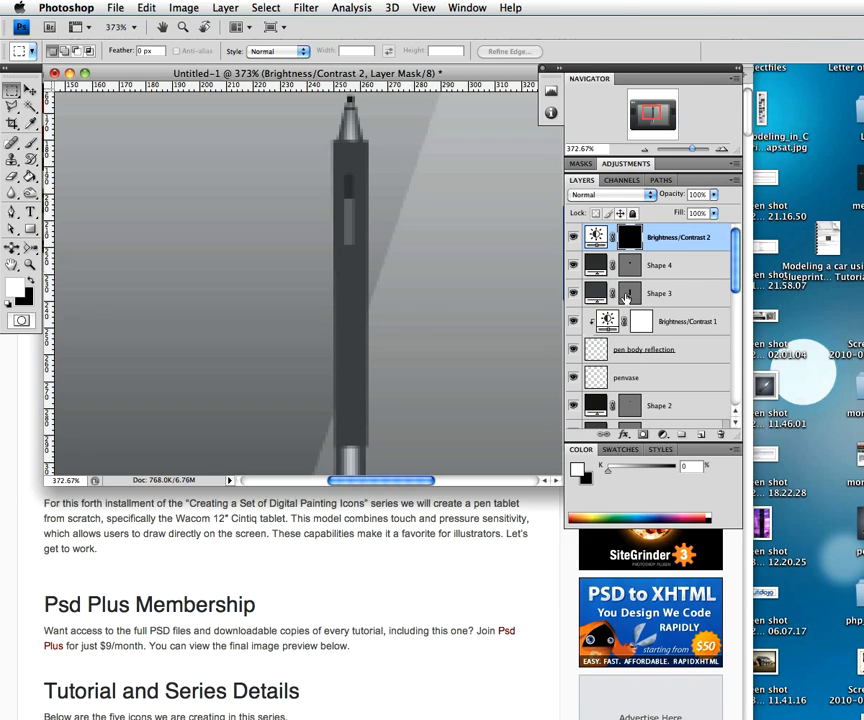
# - Merge the Brightness/Contrast 2 and Shape 4 layers into a single layer
pyautogui.keyDown('shift'); pyautogui.click(702, 278); pyautogui.keyUp('shift')
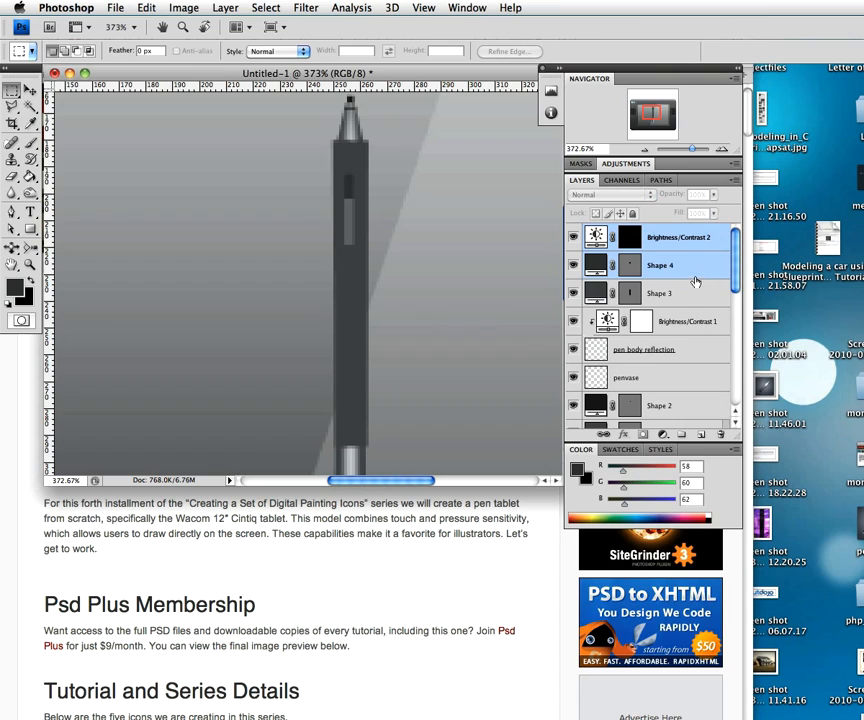
pyautogui.press('super+e')
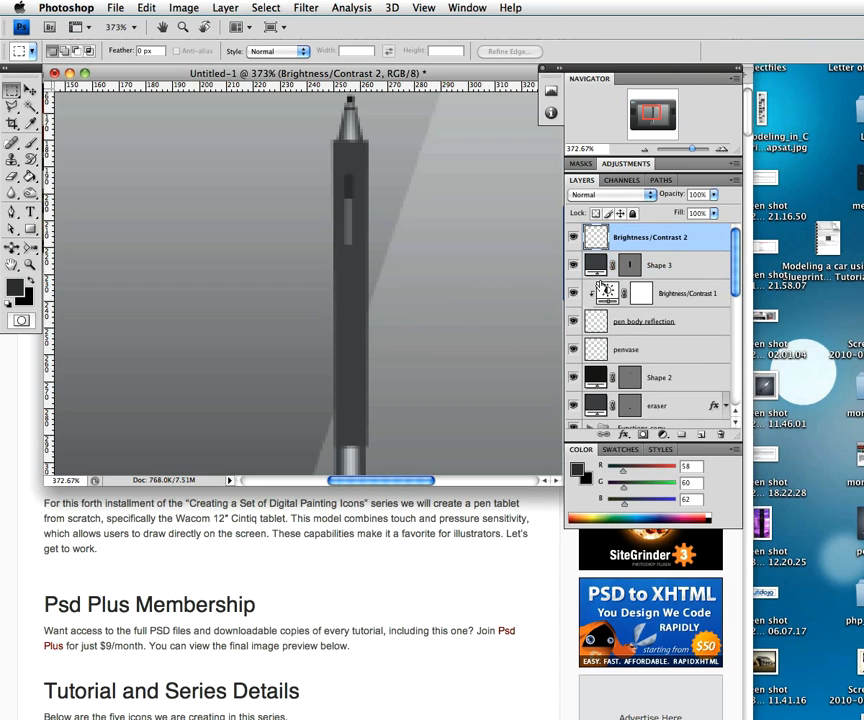
pyautogui.click(645, 265)
# - Add an Outer Glow to the merged pen button layer with Normal blend mode, 100% opacity and colour 000000
pyautogui.doubleClick(709, 240)
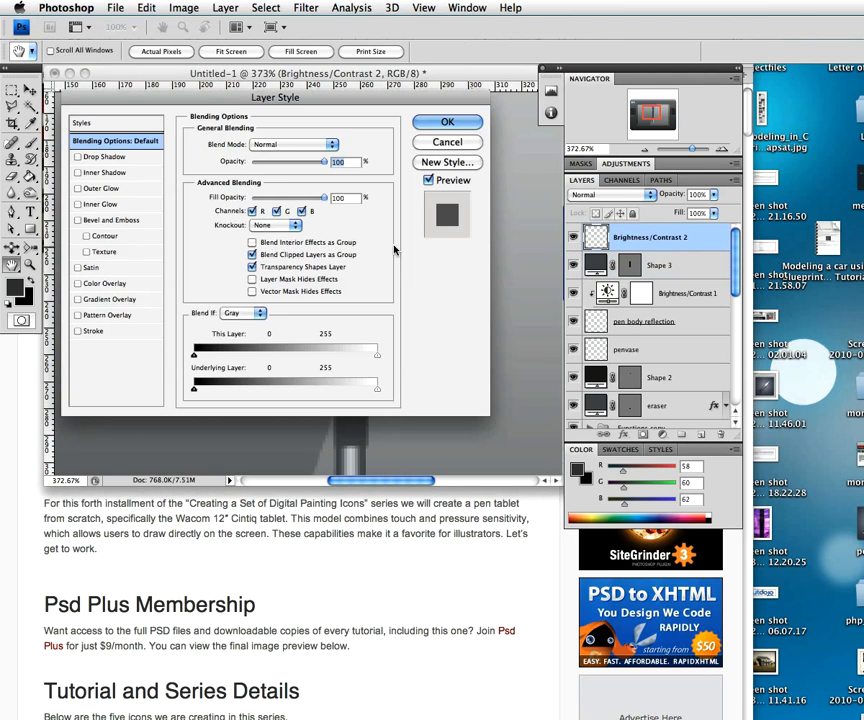
pyautogui.click(110, 190)
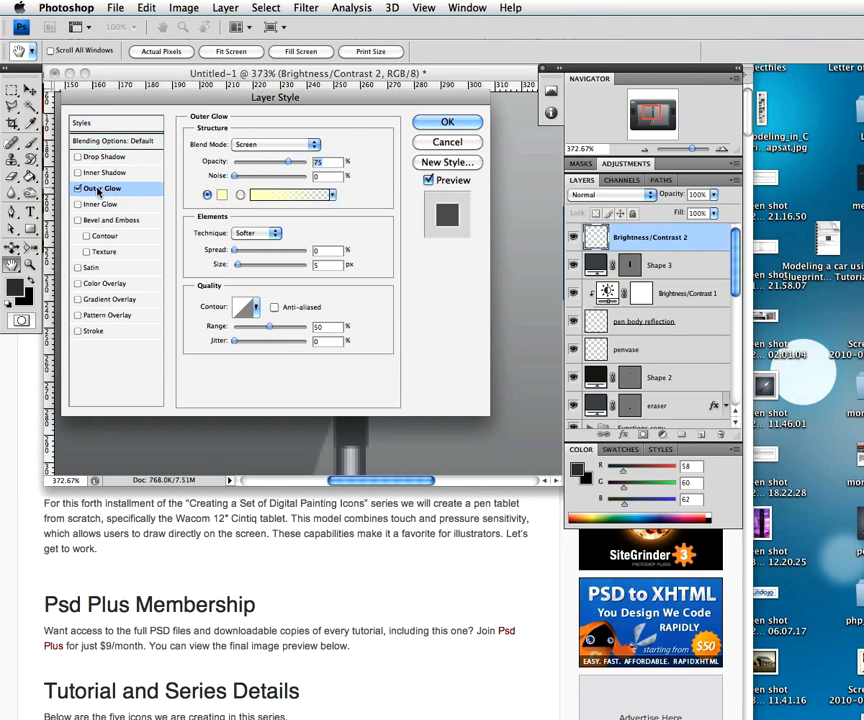
pyautogui.click(304, 146)
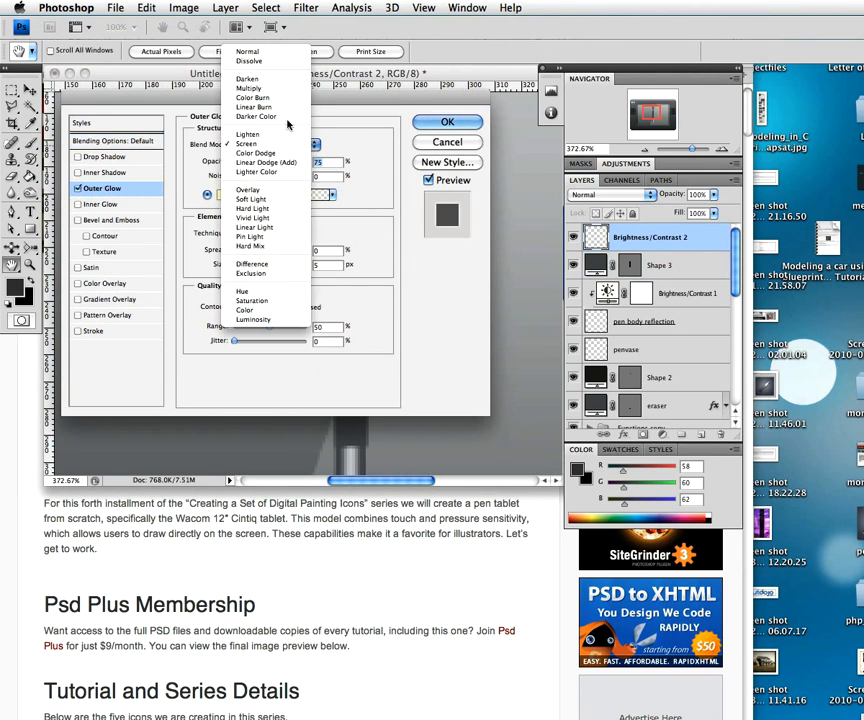
pyautogui.click(255, 40)
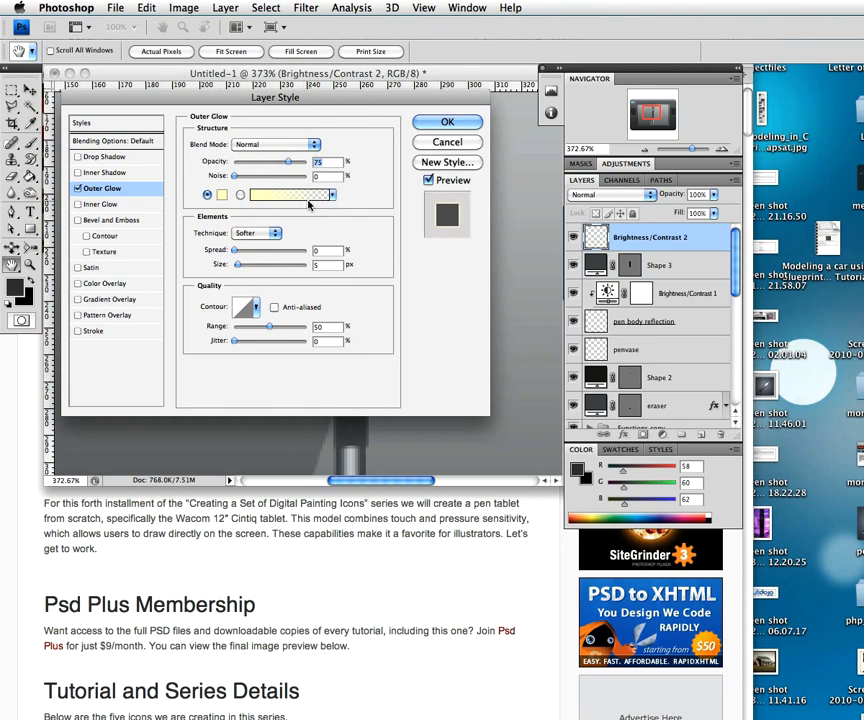
pyautogui.write('100')
pyautogui.click(222, 195)
pyautogui.write('000000')
pyautogui.click(440, 80)
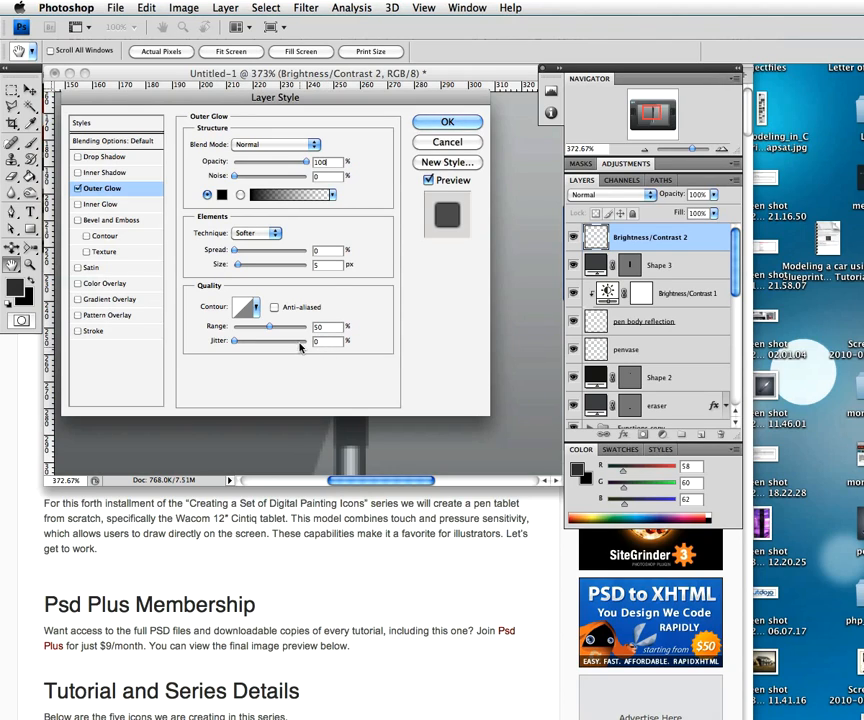
# - Try a 6 px outer glow size, apply the glow at 0 px instead, and check the pen button on the tablet at 200%
pyautogui.click(320, 250)
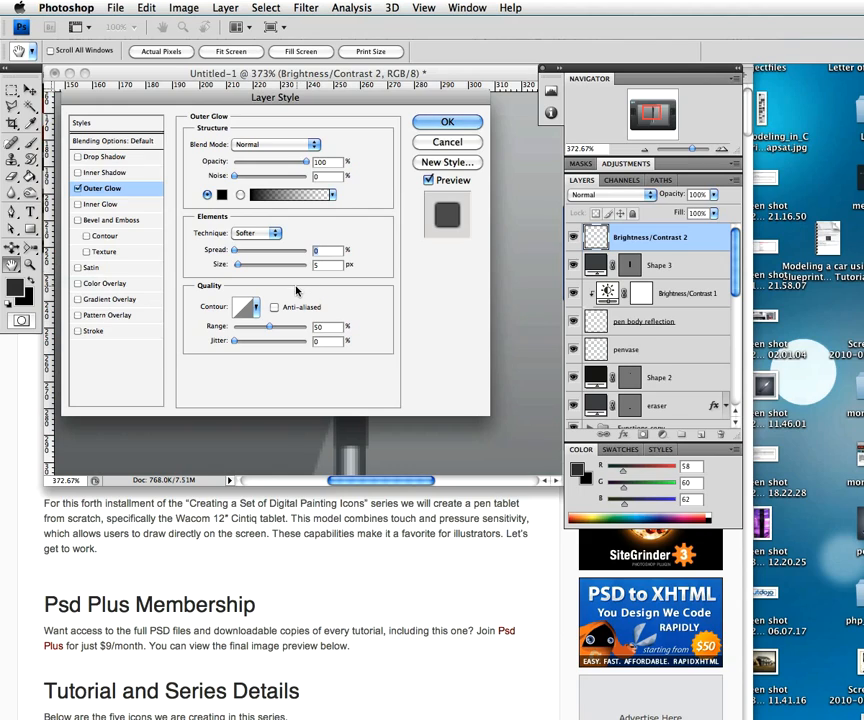
pyautogui.moveTo(330, 265); pyautogui.dragTo(296, 268)
pyautogui.write('6')
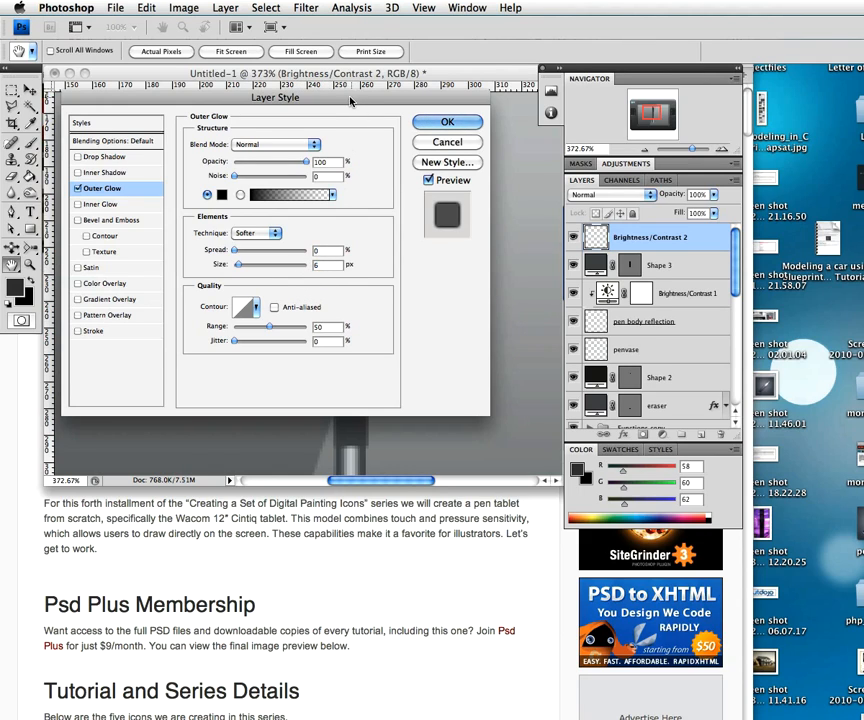
pyautogui.moveTo(369, 98); pyautogui.dragTo(389, 295)
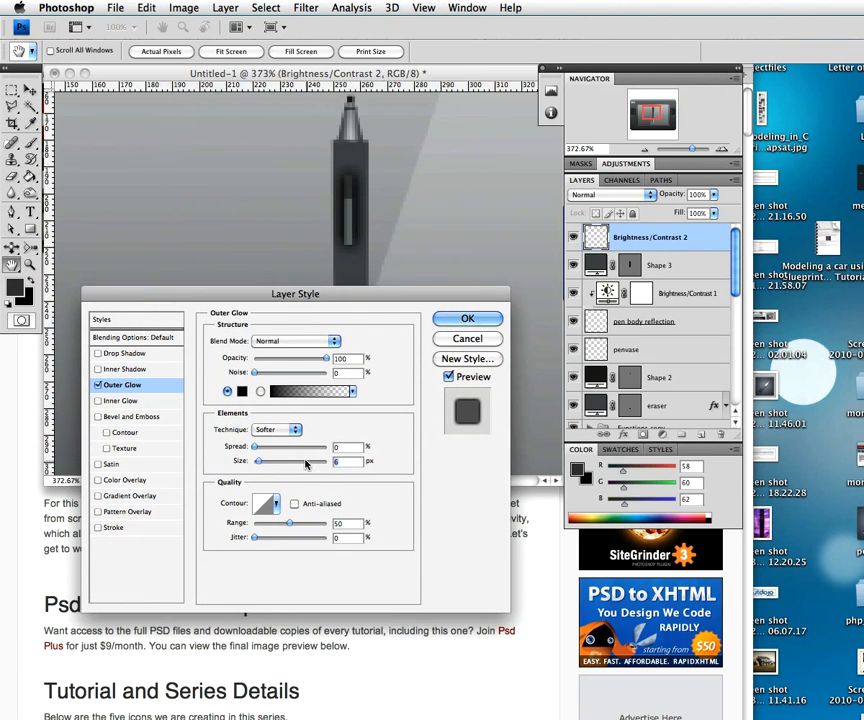
pyautogui.write('0')
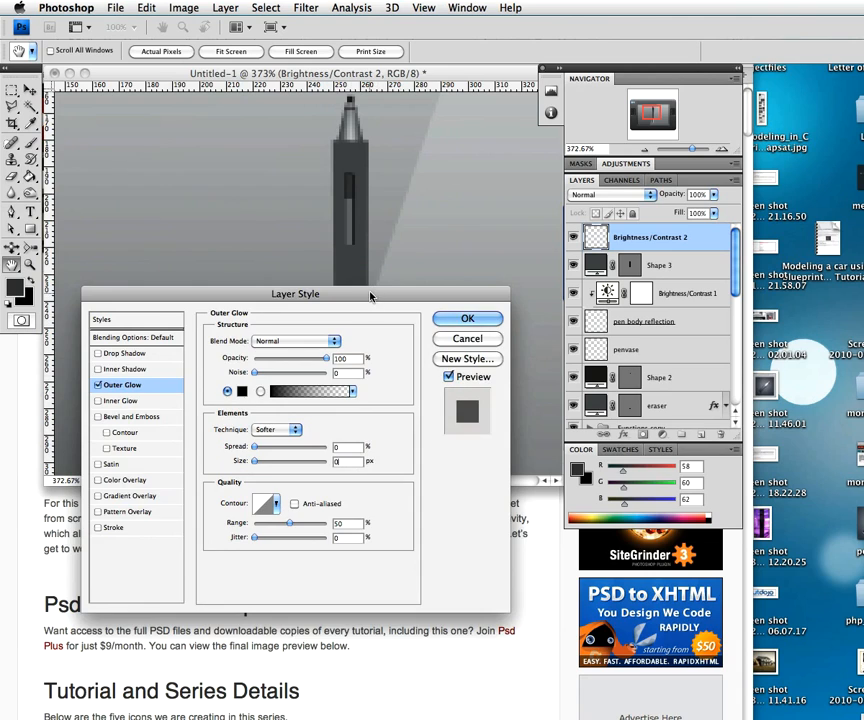
pyautogui.moveTo(371, 296); pyautogui.dragTo(365, 264)
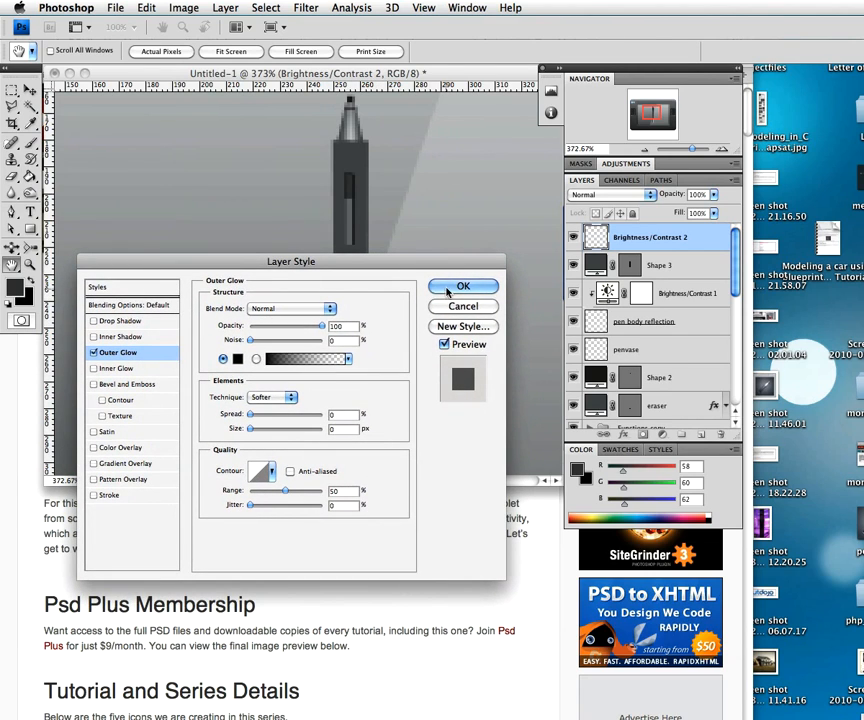
pyautogui.click(462, 287)
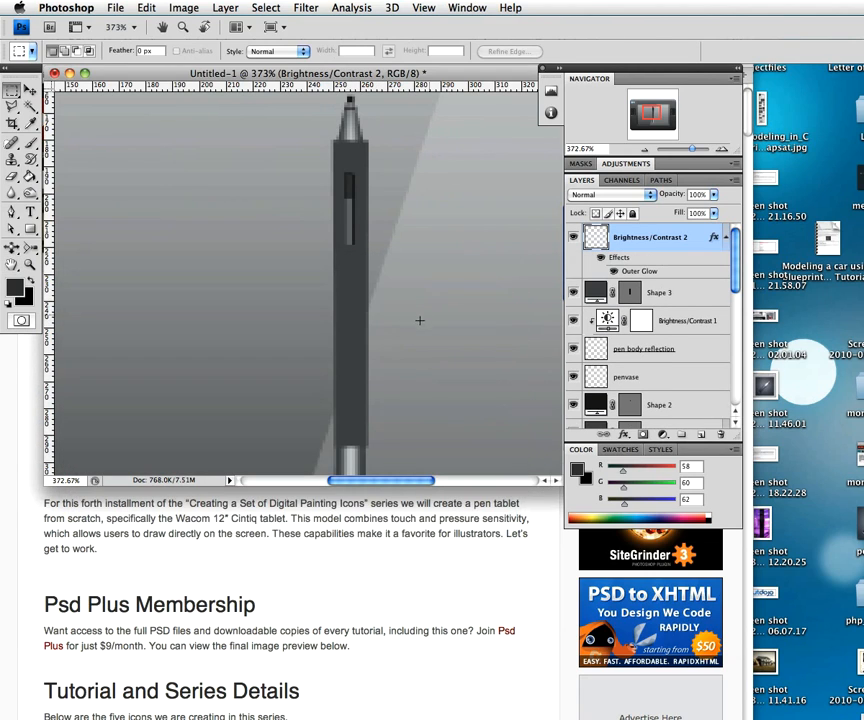
pyautogui.press('z')
pyautogui.keyDown('alt'); pyautogui.click(352, 260); pyautogui.keyUp('alt')
pyautogui.keyDown('alt'); pyautogui.click(352, 260); pyautogui.keyUp('alt')
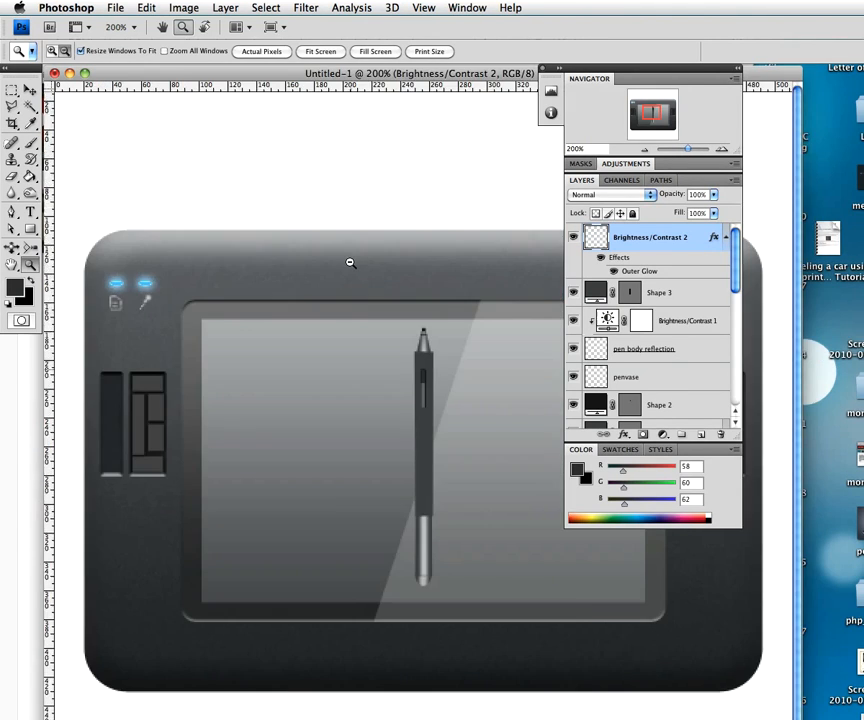
# - Set the starting colour stop of the eraser layer's Gradient Overlay to 242424
pyautogui.keyDown('alt'); pyautogui.click(351, 262); pyautogui.keyUp('alt')
pyautogui.press('m')
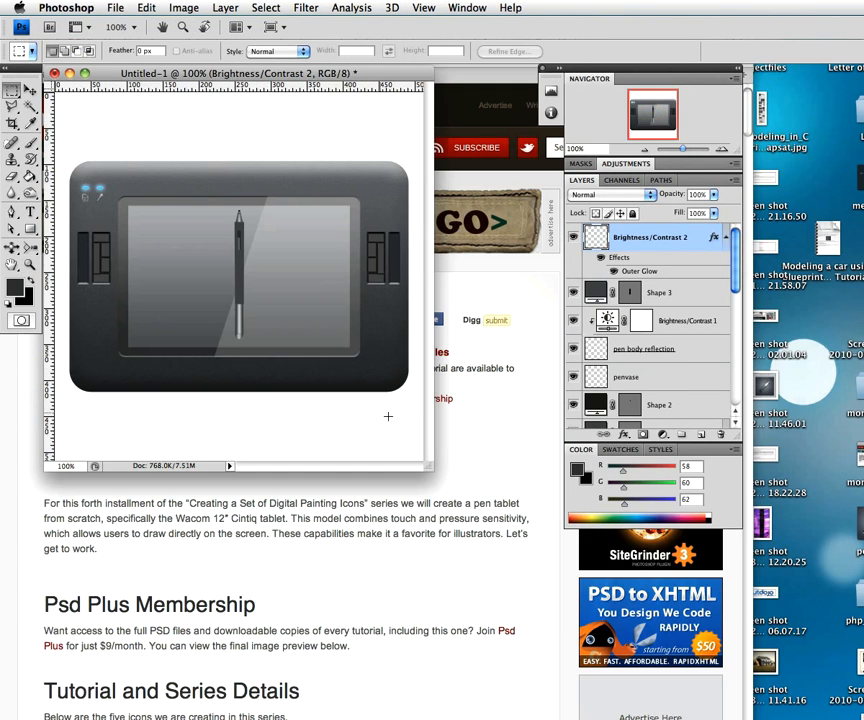
pyautogui.moveTo(431, 465); pyautogui.dragTo(557, 520)
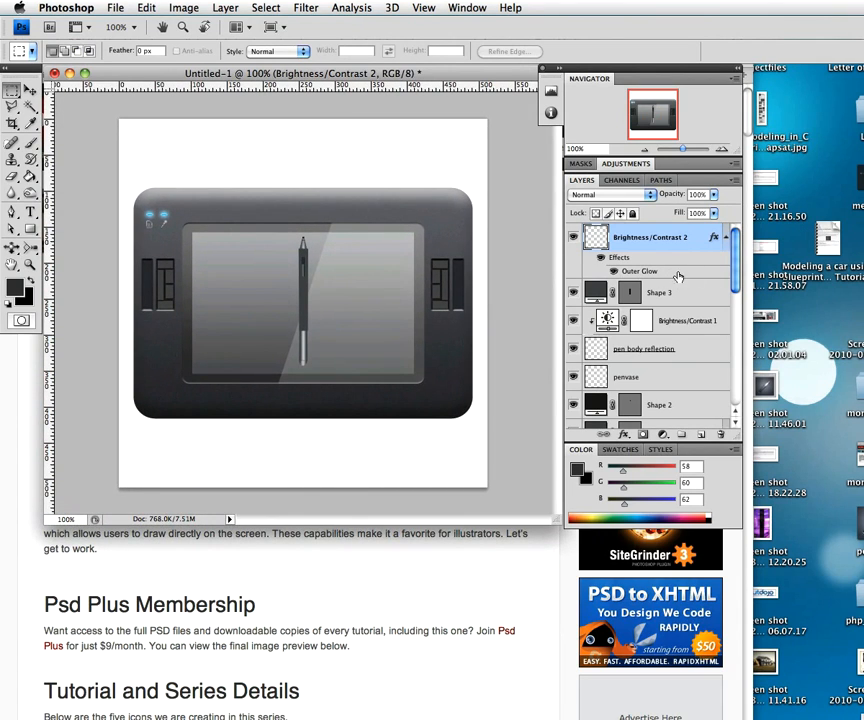
pyautogui.moveTo(735, 287); pyautogui.dragTo(735, 317)
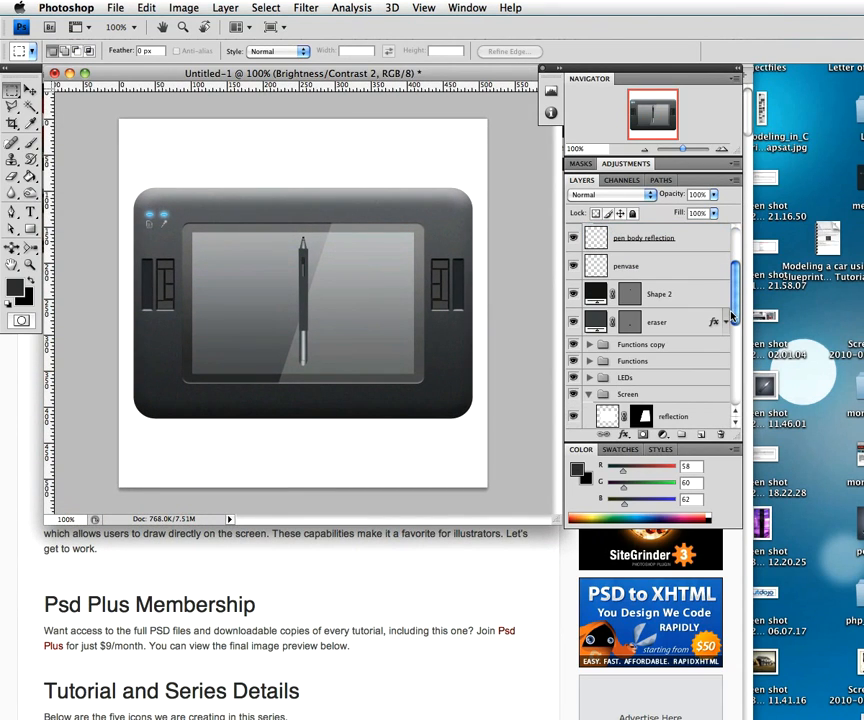
pyautogui.click(684, 325)
pyautogui.doubleClick(684, 325)
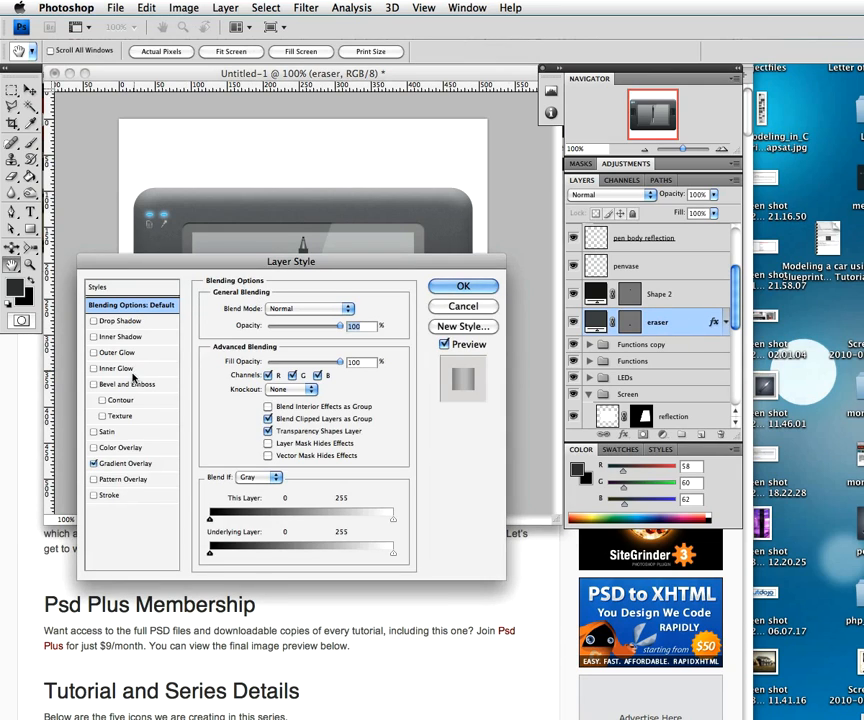
pyautogui.click(148, 480)
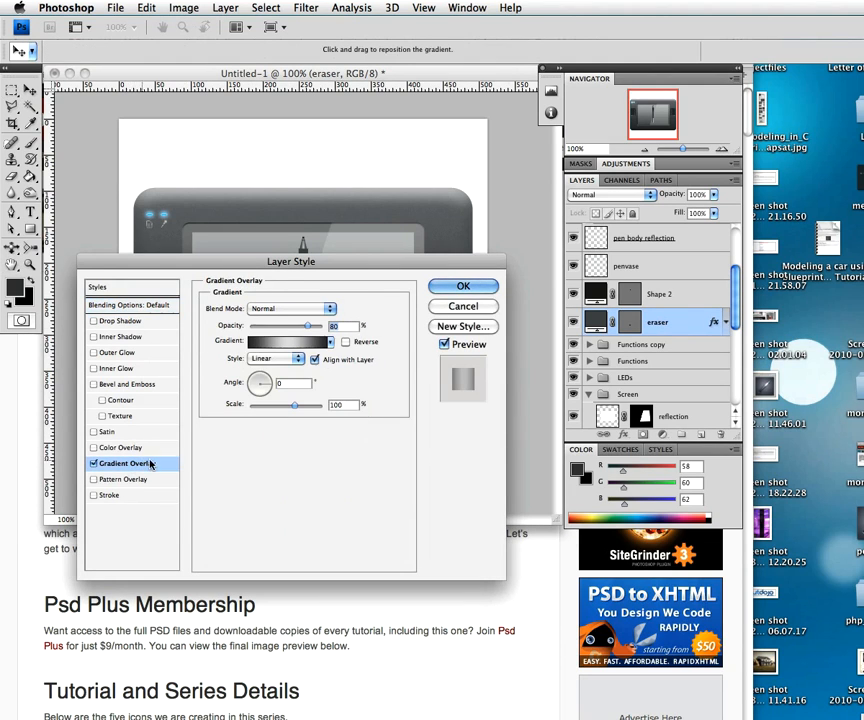
pyautogui.click(285, 341)
pyautogui.doubleClick(120, 338)
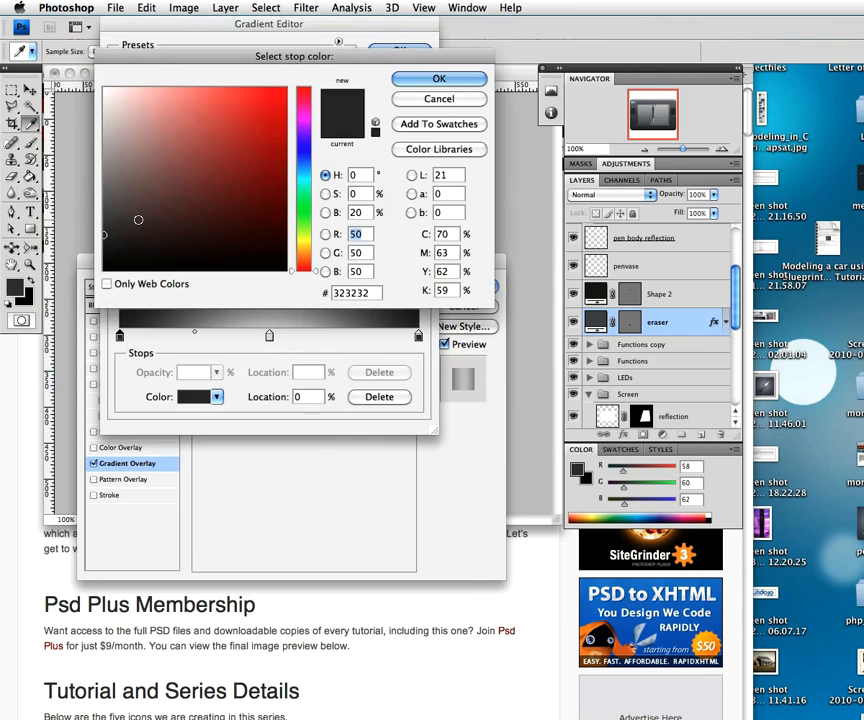
pyautogui.click(104, 245)
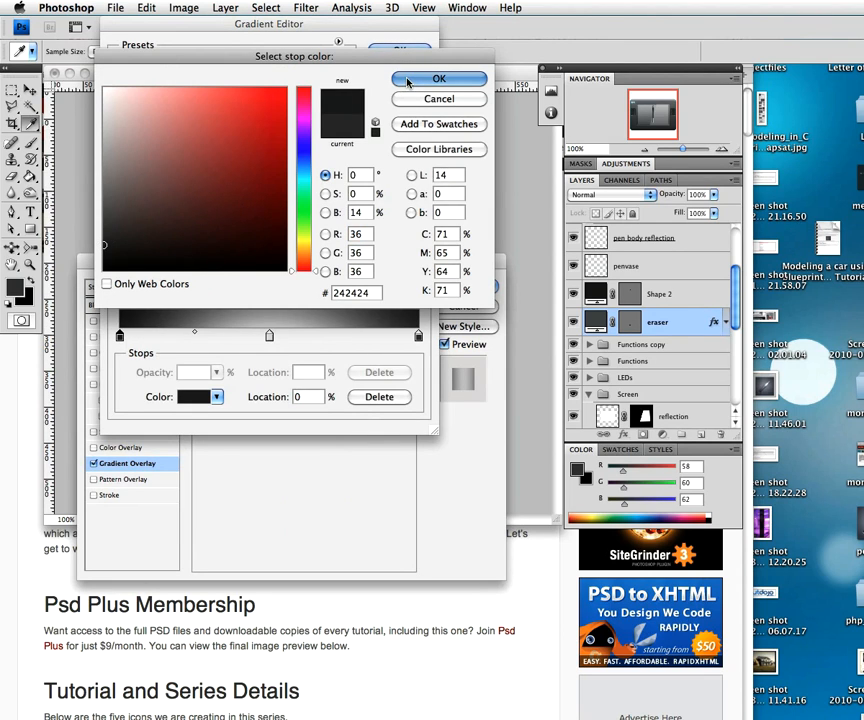
pyautogui.click(408, 82)
# - Set the ending colour stop of the eraser gradient to 242424
pyautogui.click(418, 337)
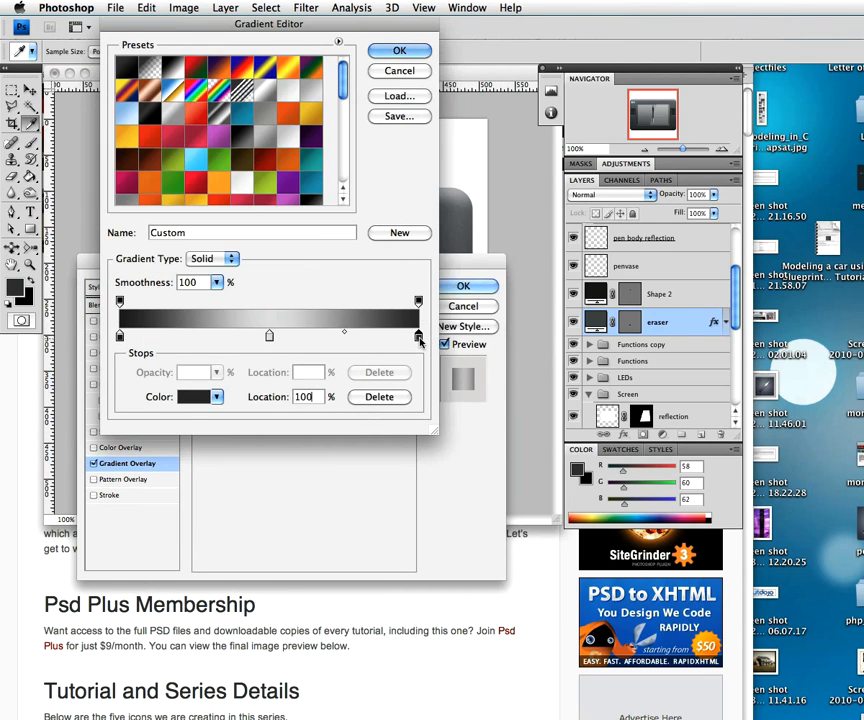
pyautogui.doubleClick(418, 337)
pyautogui.moveTo(376, 294); pyautogui.dragTo(225, 313)
pyautogui.write('242424')
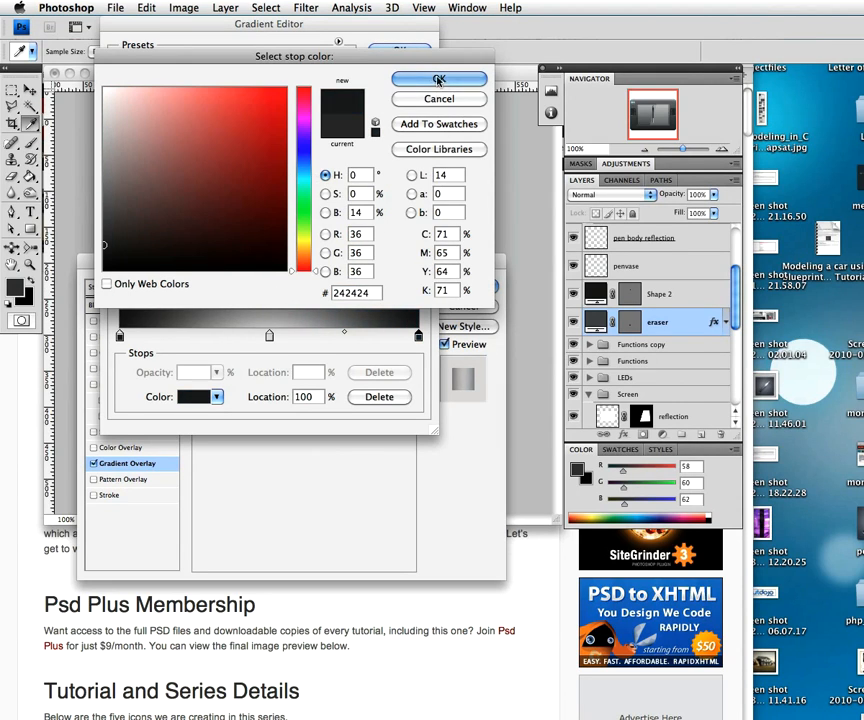
pyautogui.click(428, 80)
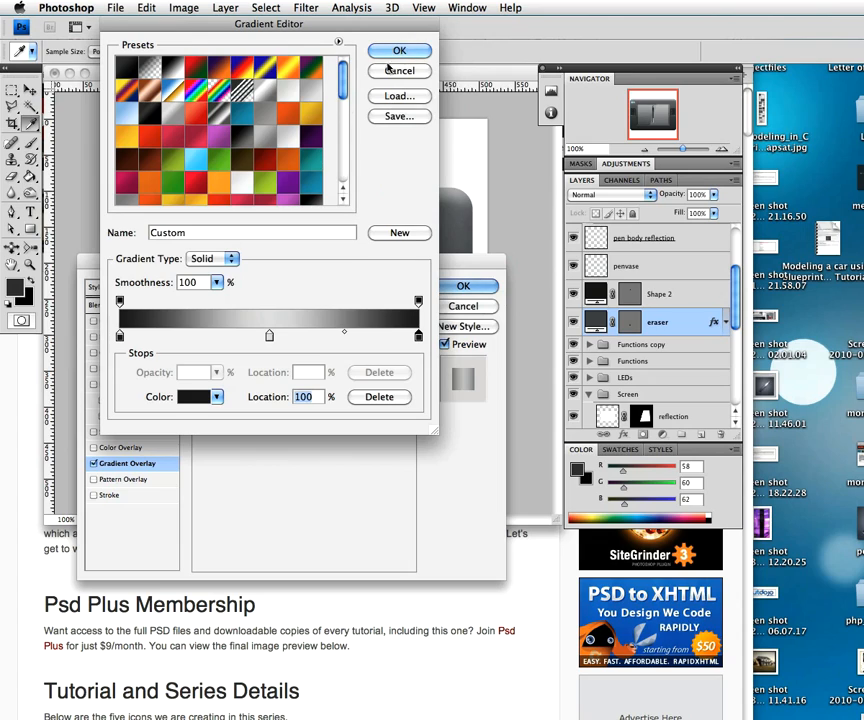
# - Move the eraser gradient's second midpoint to 45% and its first midpoint to 57%, and apply the layer style
pyautogui.moveTo(344, 331); pyautogui.dragTo(342, 335)
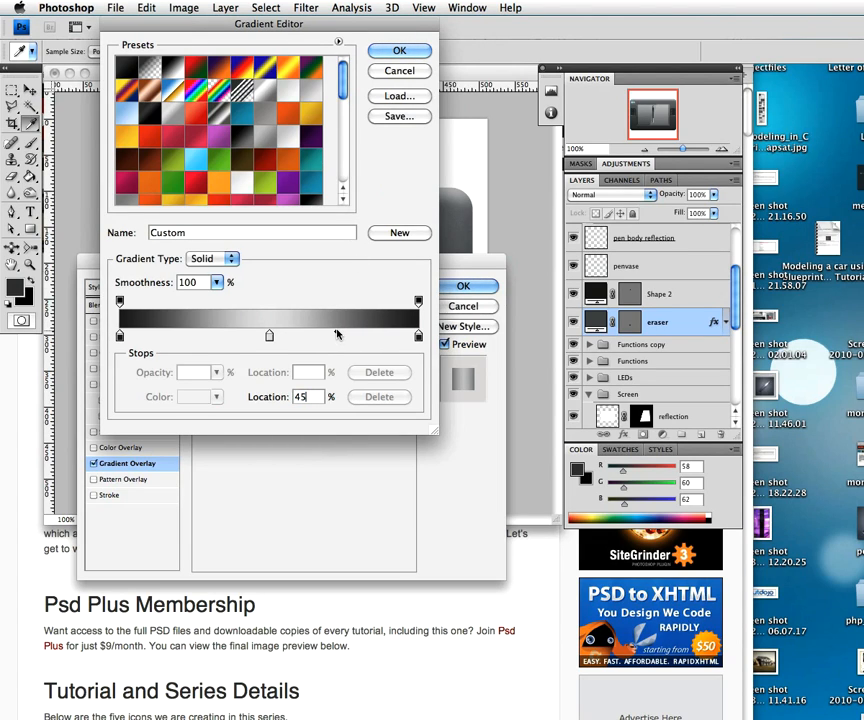
pyautogui.click(193, 336)
pyautogui.moveTo(195, 336); pyautogui.dragTo(181, 349)
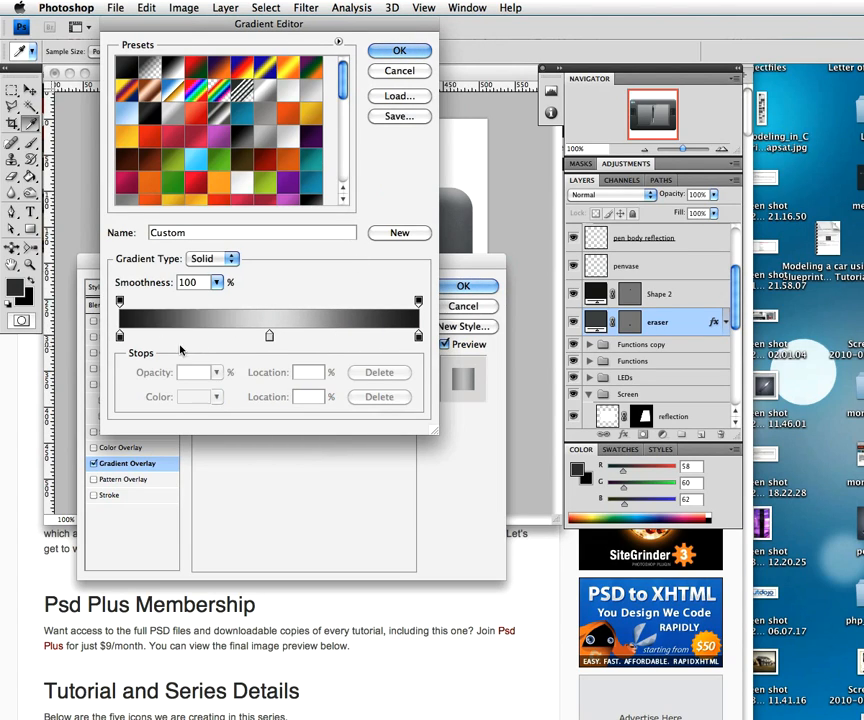
pyautogui.click(195, 336)
pyautogui.click(195, 336)
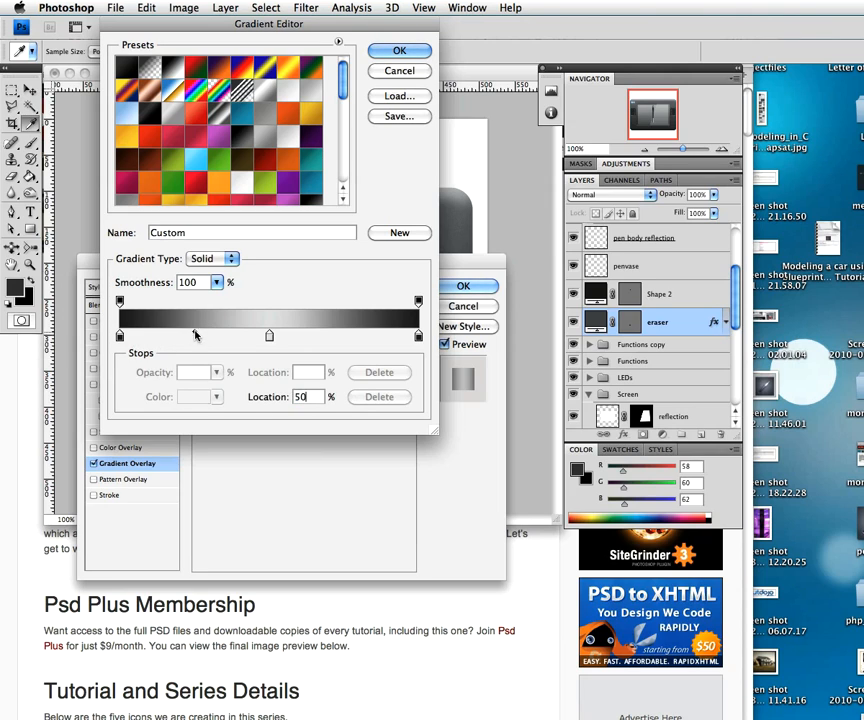
pyautogui.moveTo(203, 335); pyautogui.dragTo(205, 335)
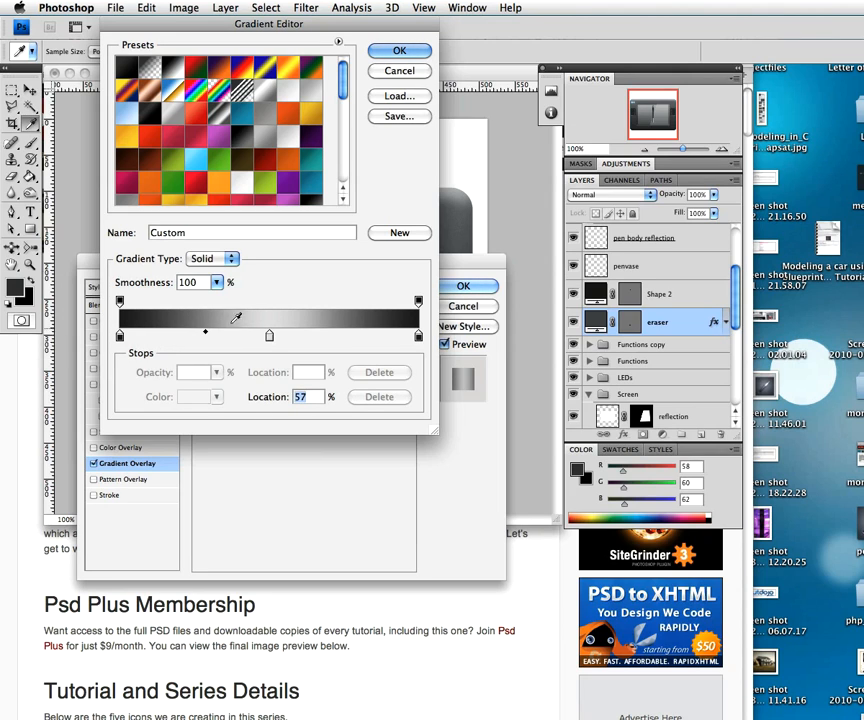
pyautogui.click(398, 51)
pyautogui.click(459, 287)
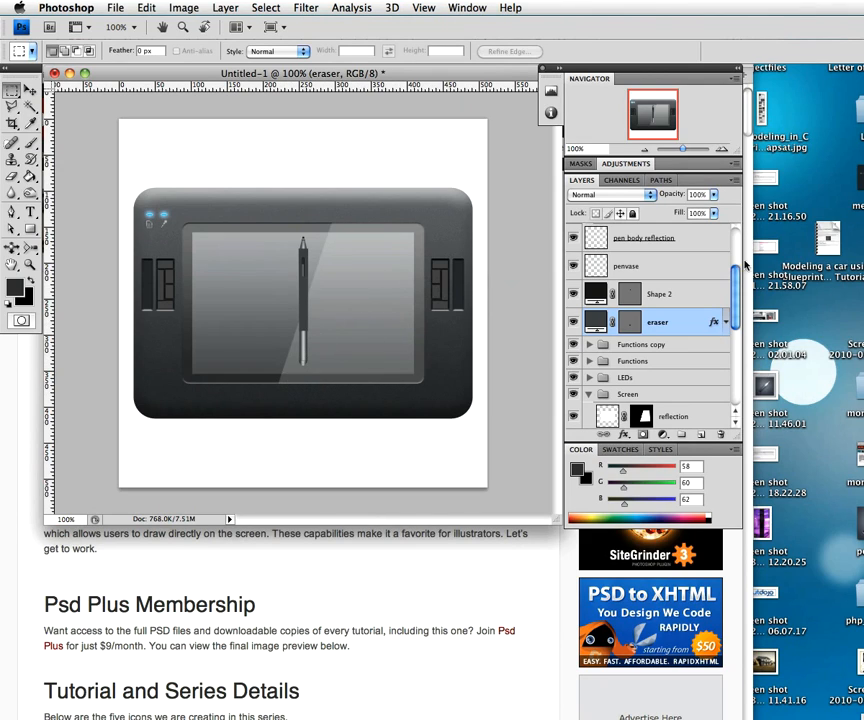
# - Group all the stylus layers from eraser up to Brightness/Contrast 2 and name the group Pen
pyautogui.moveTo(735, 313); pyautogui.dragTo(739, 245)
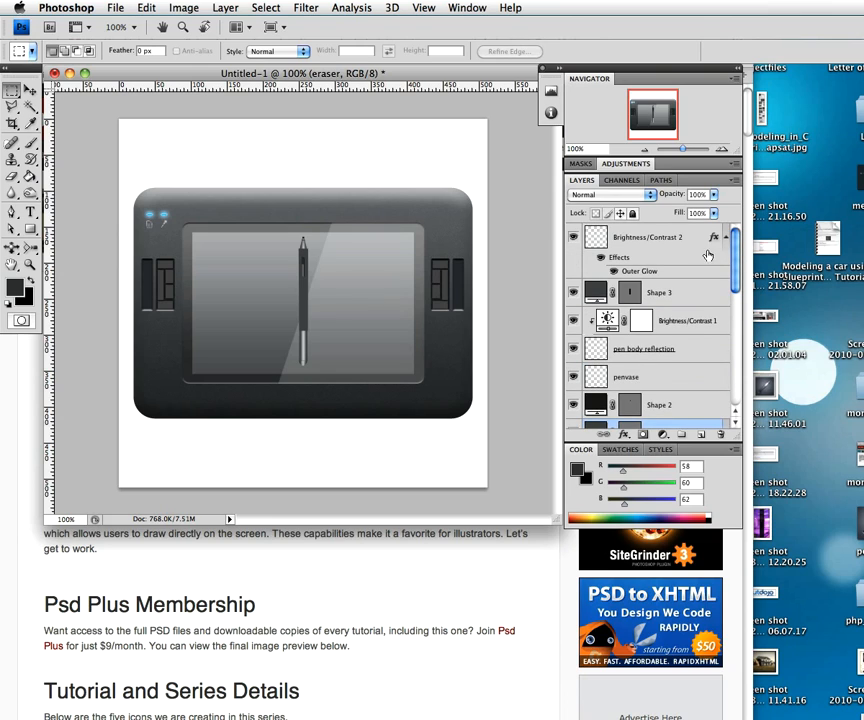
pyautogui.keyDown('shift'); pyautogui.click(682, 244); pyautogui.keyUp('shift')
pyautogui.press('super+g')
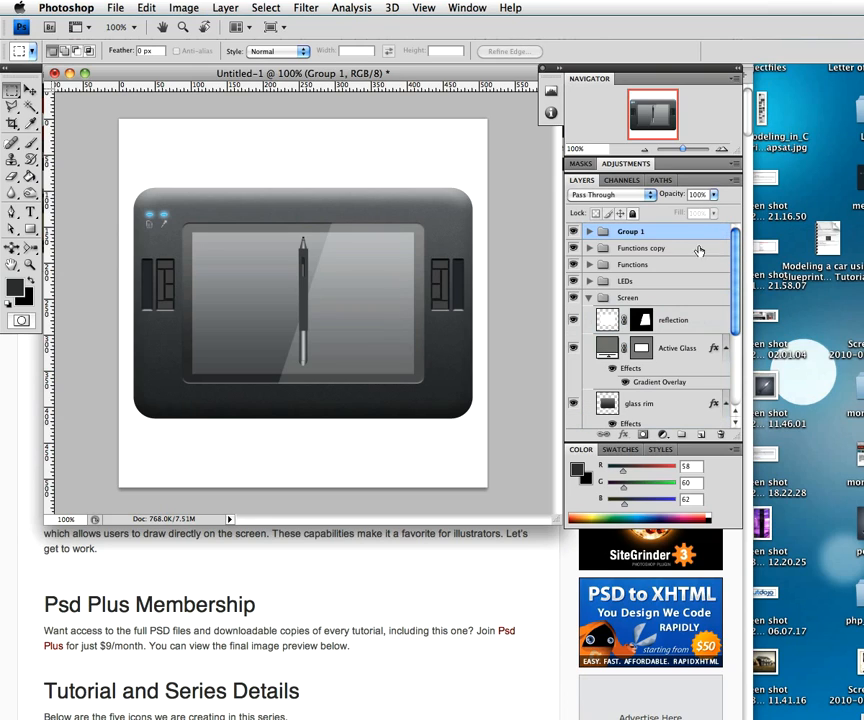
pyautogui.doubleClick(631, 233)
pyautogui.write('f')
pyautogui.press('Return')
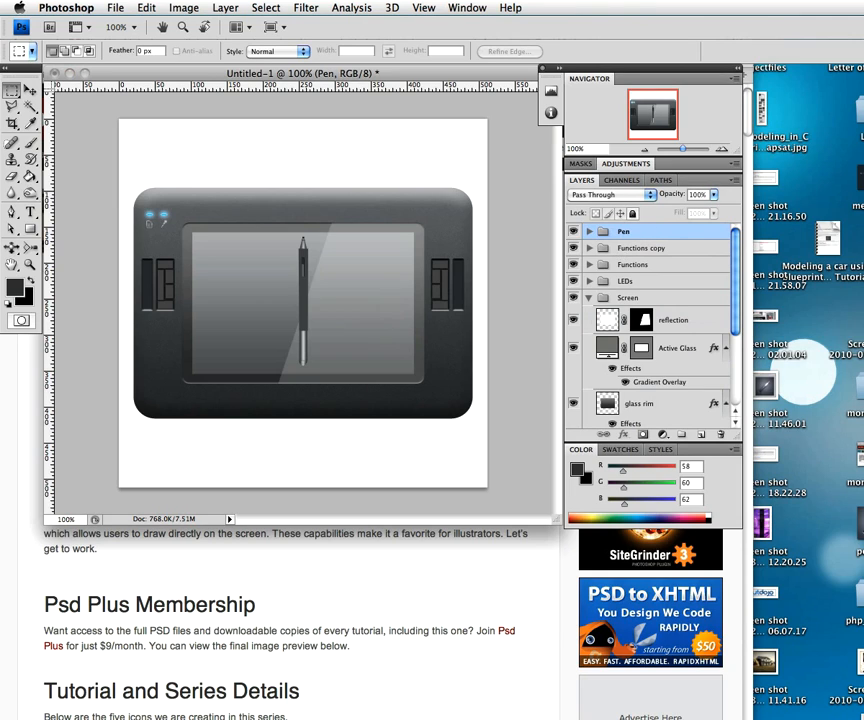
# - Merge a duplicate of the Pen group into one layer with the original hidden, and rotate the copy -29.1°
pyautogui.moveTo(678, 234); pyautogui.dragTo(702, 434)
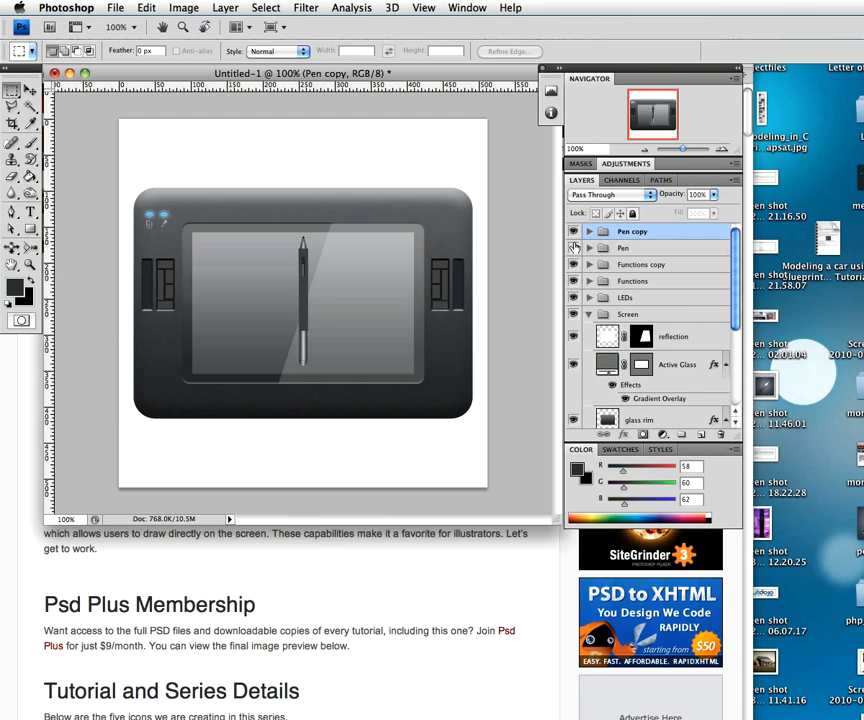
pyautogui.press('super+e')
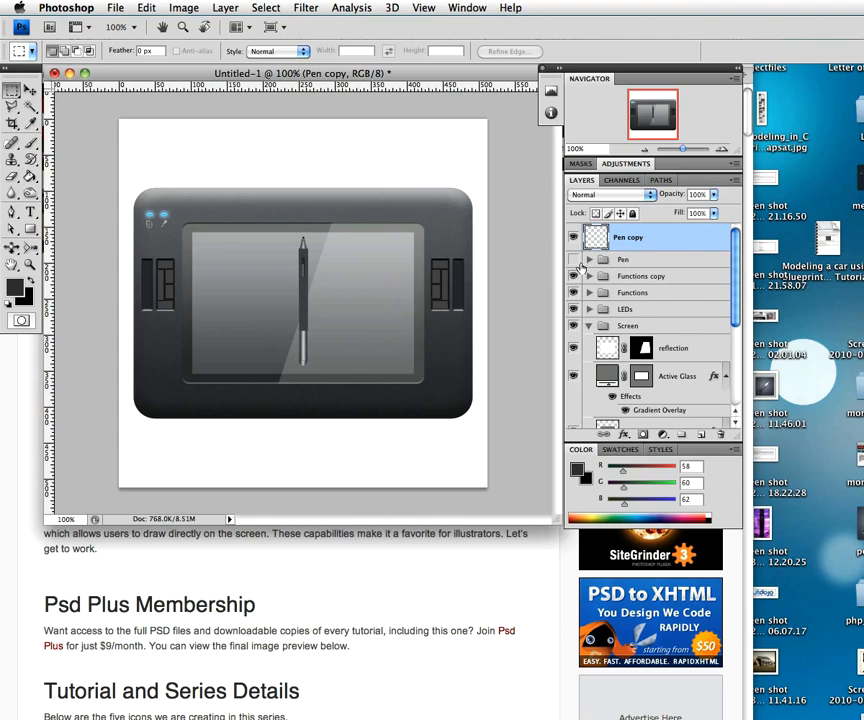
pyautogui.press('super+t')
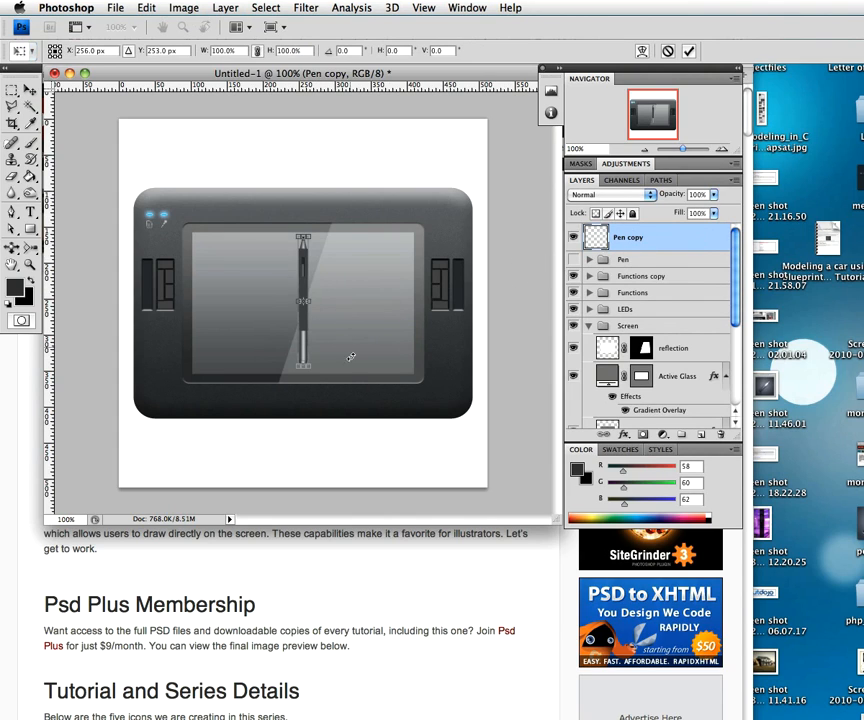
pyautogui.moveTo(343, 374); pyautogui.dragTo(409, 362)
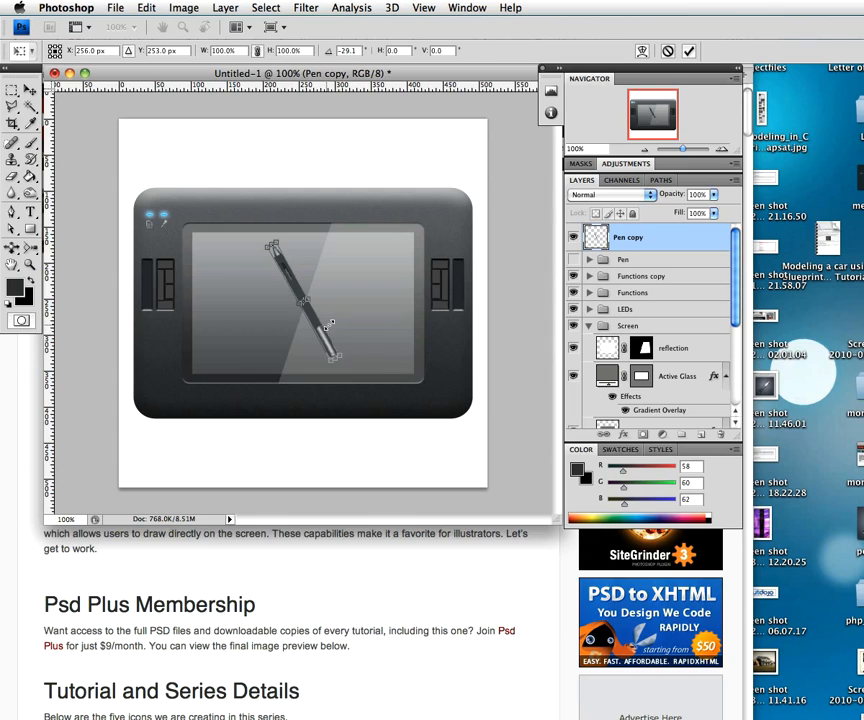
pyautogui.press('Return')
pyautogui.press('m')
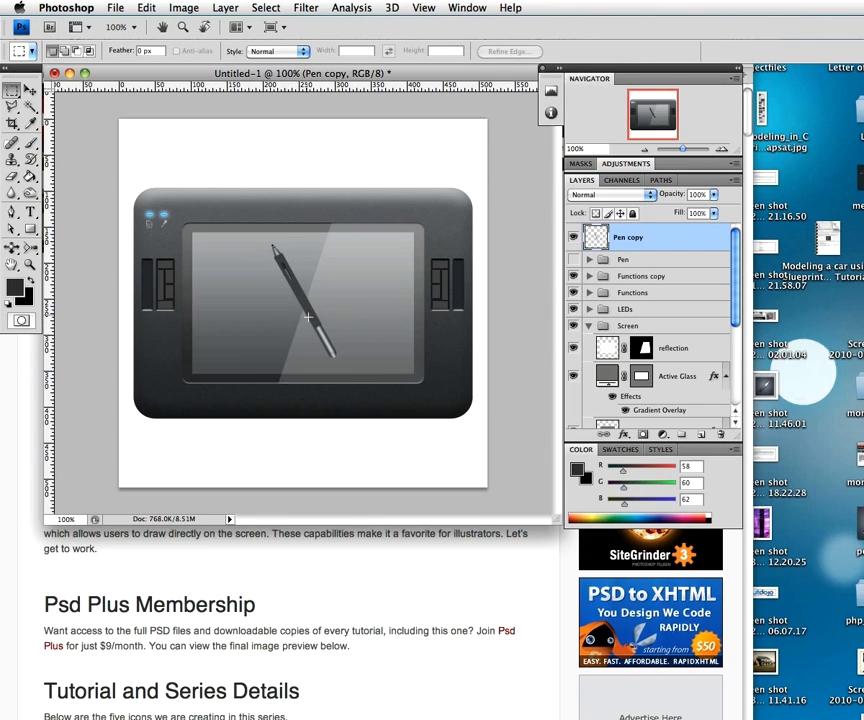
# - Move the merged pen copy towards the tablet's lower-right corner, rotate it another -12.1° and place its tip on the drawing screen
pyautogui.press('v')
pyautogui.moveTo(317, 321); pyautogui.dragTo(405, 391)
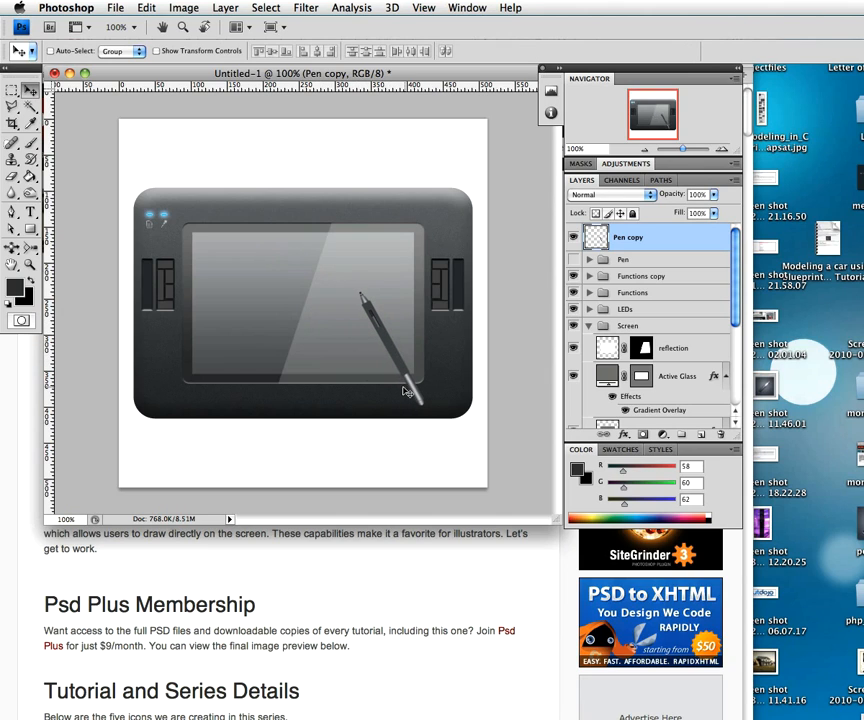
pyautogui.hotkey('ctrl', 't')
pyautogui.moveTo(463, 473); pyautogui.dragTo(479, 401)
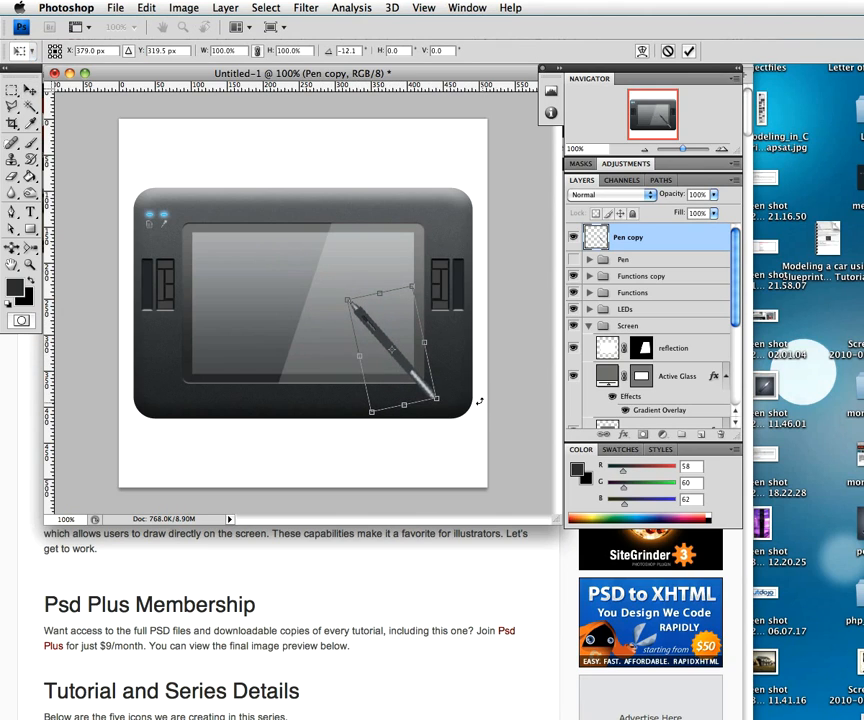
pyautogui.press('Return')
pyautogui.moveTo(398, 381); pyautogui.dragTo(381, 371)
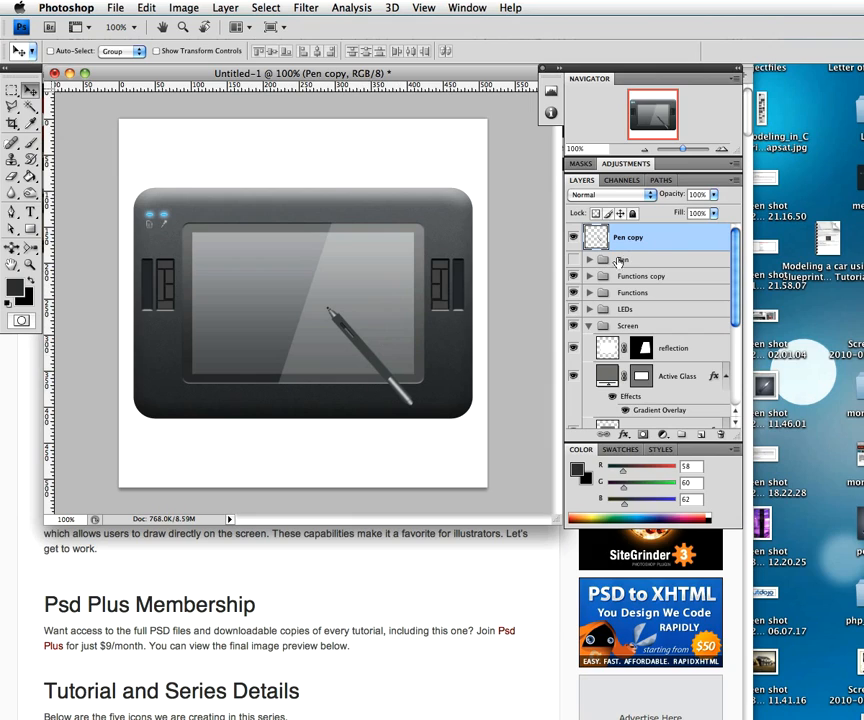
# - Delete the Pen copy layer and show the original Pen group again
pyautogui.moveTo(682, 247); pyautogui.dragTo(718, 435)
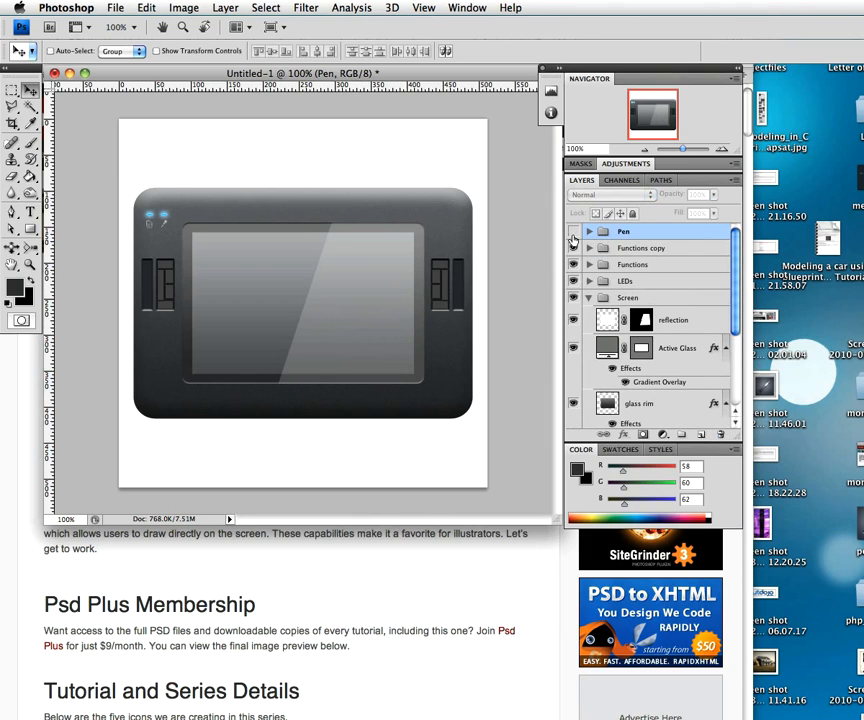
pyautogui.click(574, 233)
# - Rename the Shape 3 layer inside the Pen group as grip
pyautogui.click(590, 232)
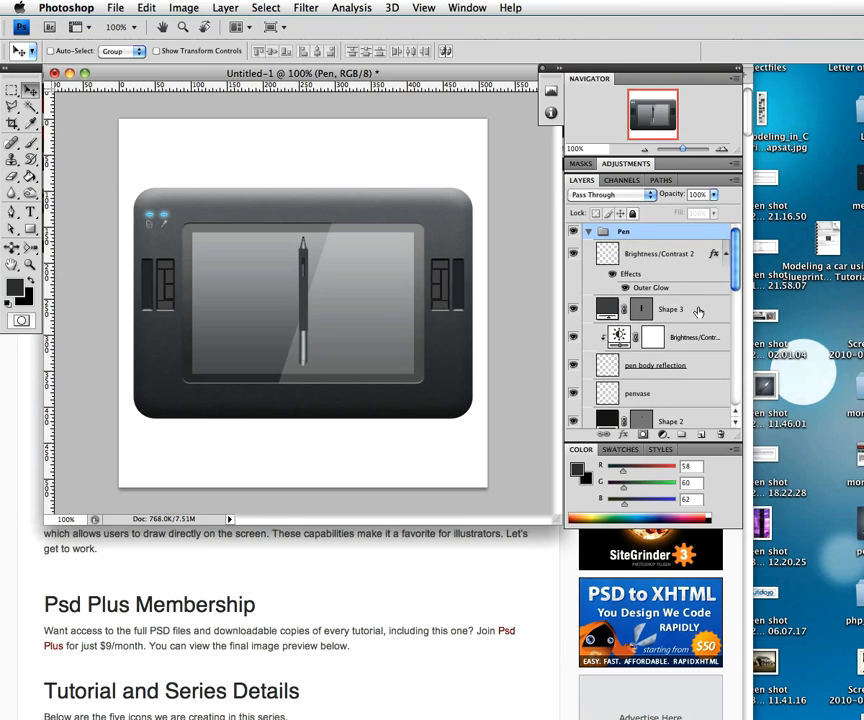
pyautogui.click(695, 312)
pyautogui.doubleClick(672, 310)
pyautogui.write('grip')
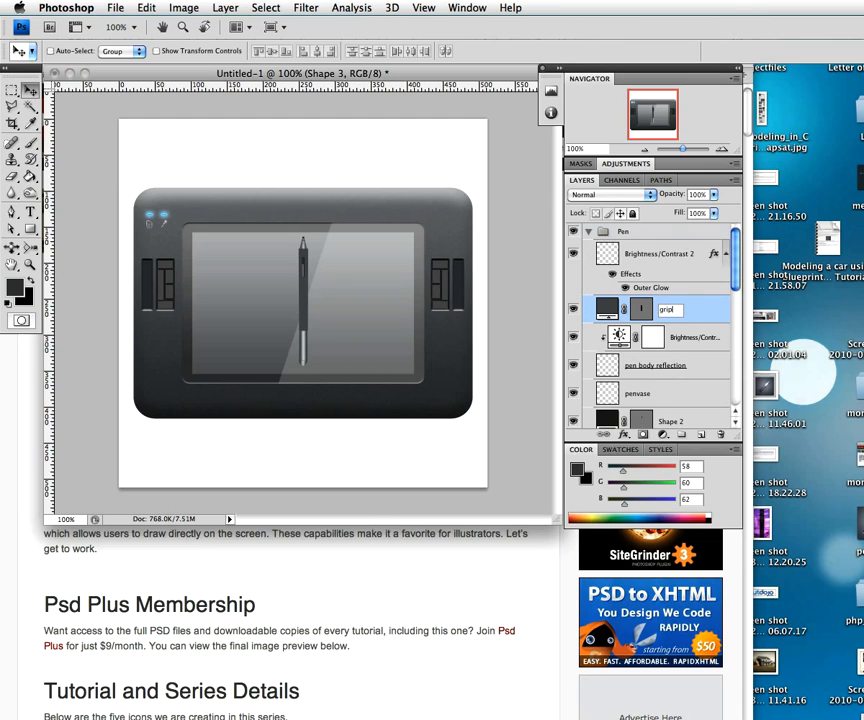
pyautogui.press('Return')
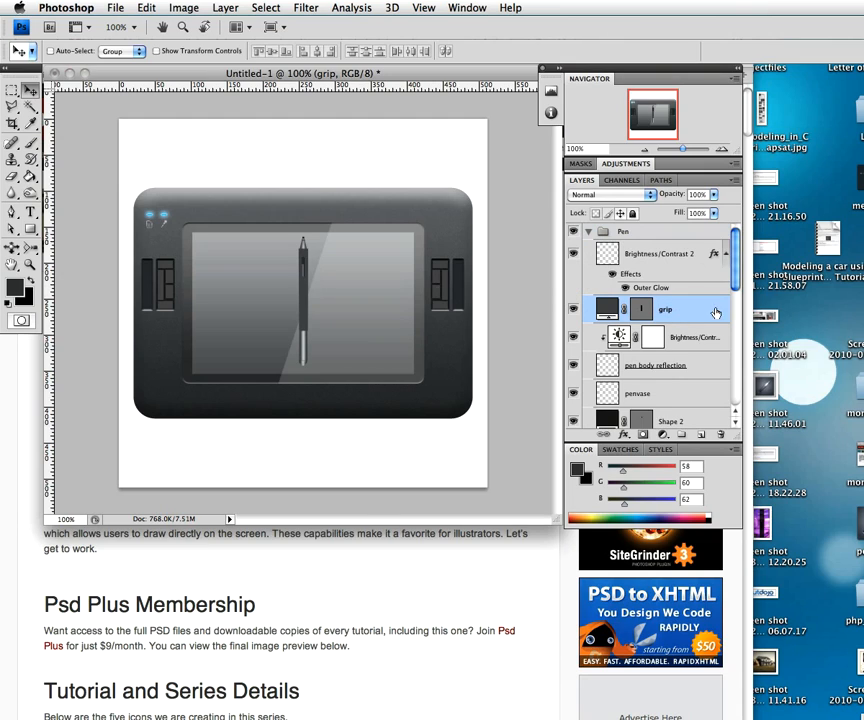
# - Add a Gradient Overlay to the grip layer and set the gradient's starting colour stop to #282828
pyautogui.doubleClick(700, 316)
pyautogui.moveTo(290, 204); pyautogui.dragTo(266, 78)
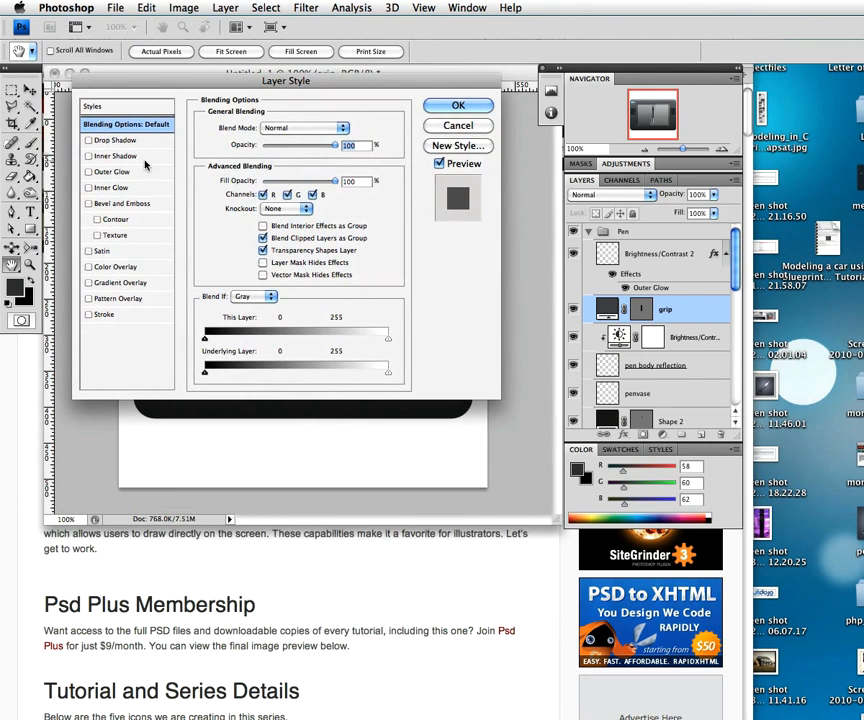
pyautogui.click(88, 283)
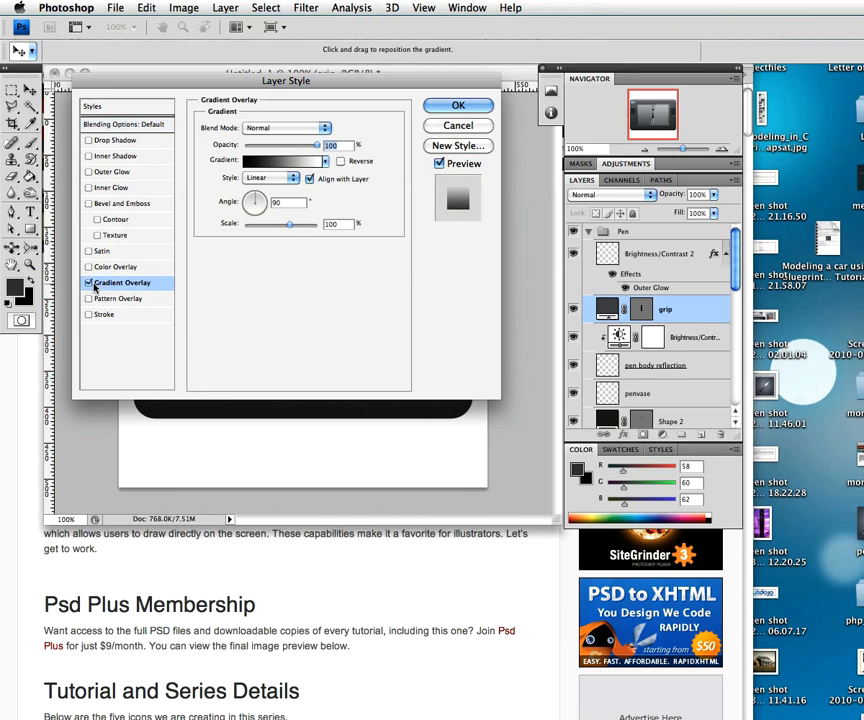
pyautogui.click(321, 158)
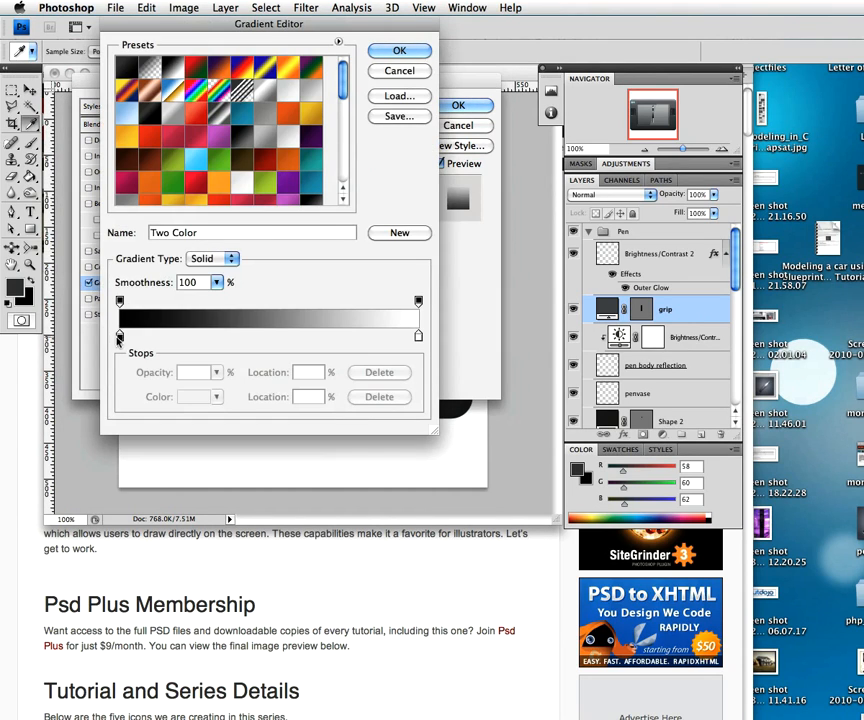
pyautogui.click(120, 336)
pyautogui.doubleClick(120, 336)
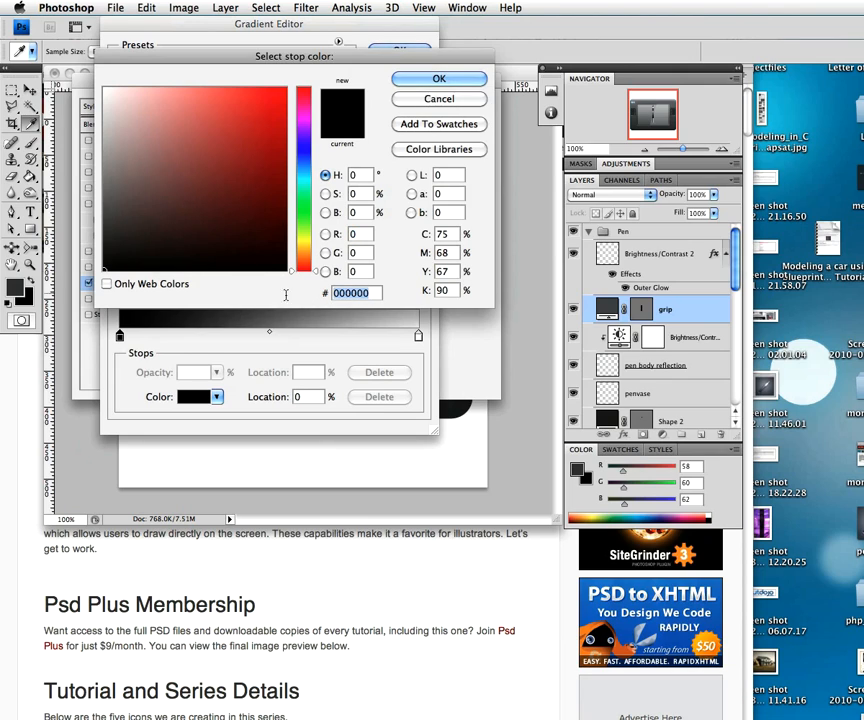
pyautogui.write('2')
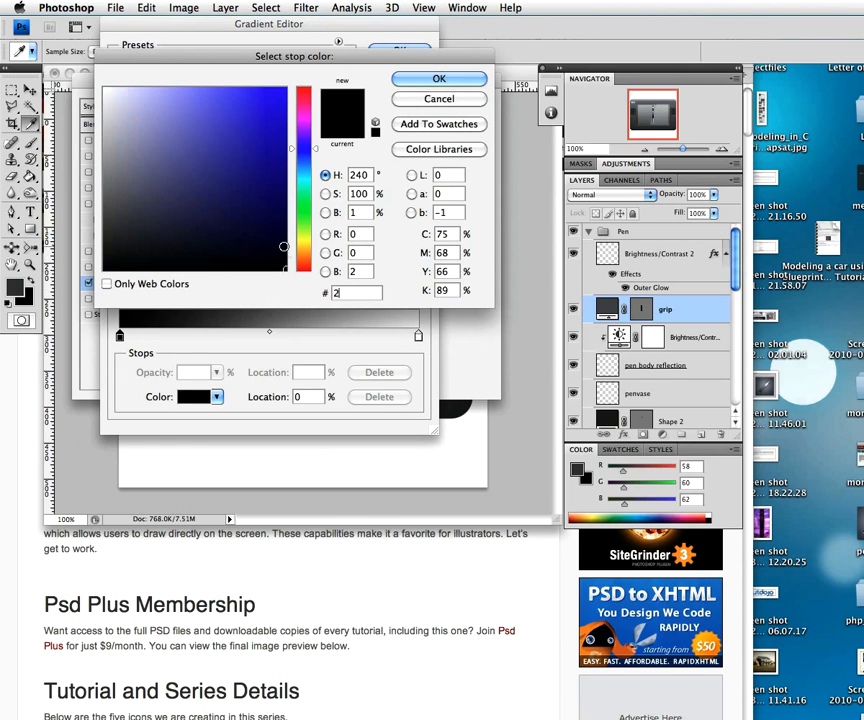
pyautogui.write('82828')
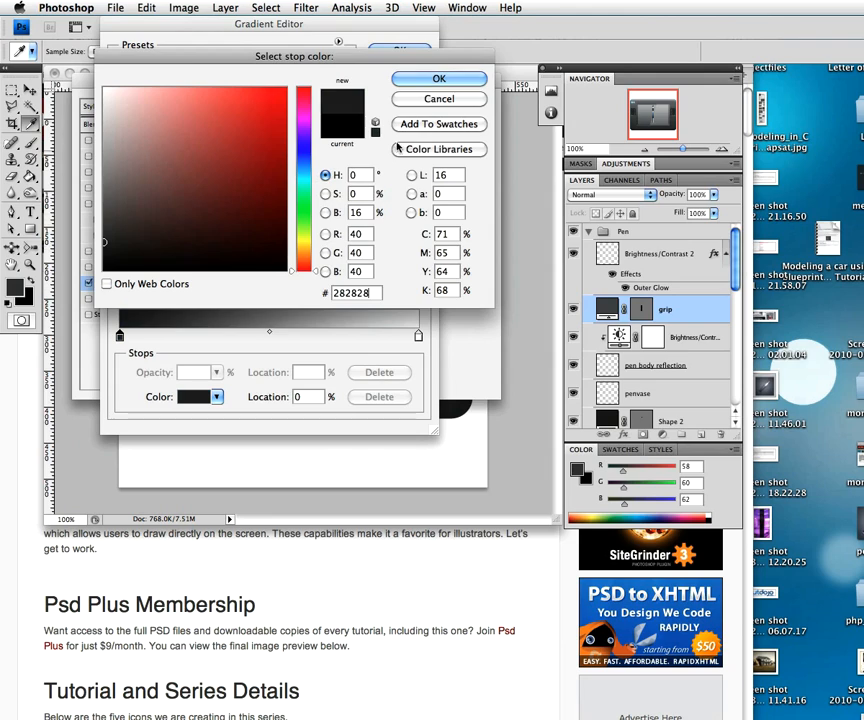
pyautogui.click(430, 78)
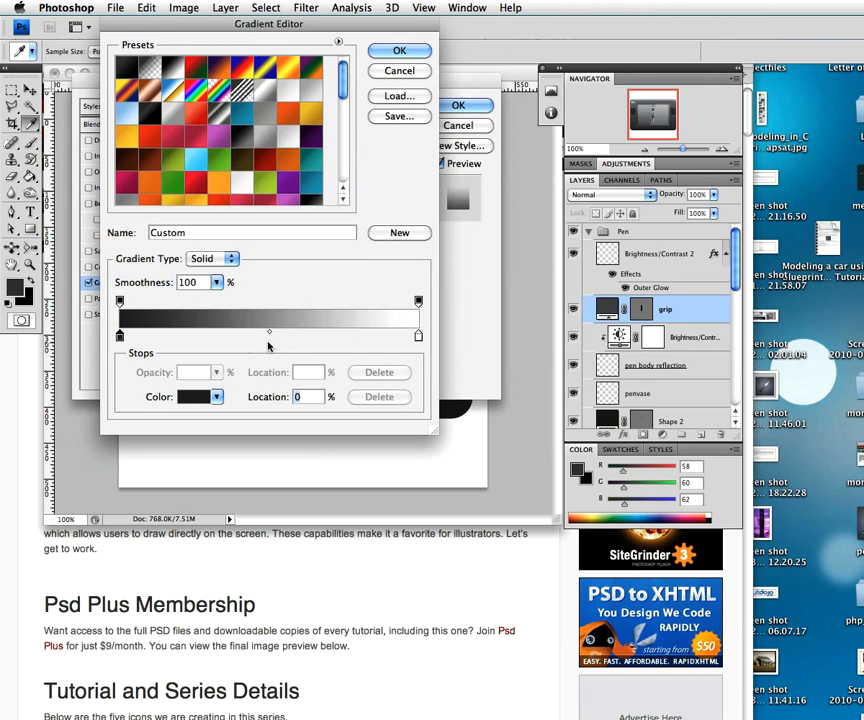
# - Arrange the grip gradient with the dark colour at both ends and a #8c8c8c stop at 49%
pyautogui.click(143, 337)
pyautogui.moveTo(143, 337); pyautogui.dragTo(302, 337)
pyautogui.moveTo(370, 337); pyautogui.dragTo(418, 337)
pyautogui.moveTo(300, 337); pyautogui.dragTo(266, 337)
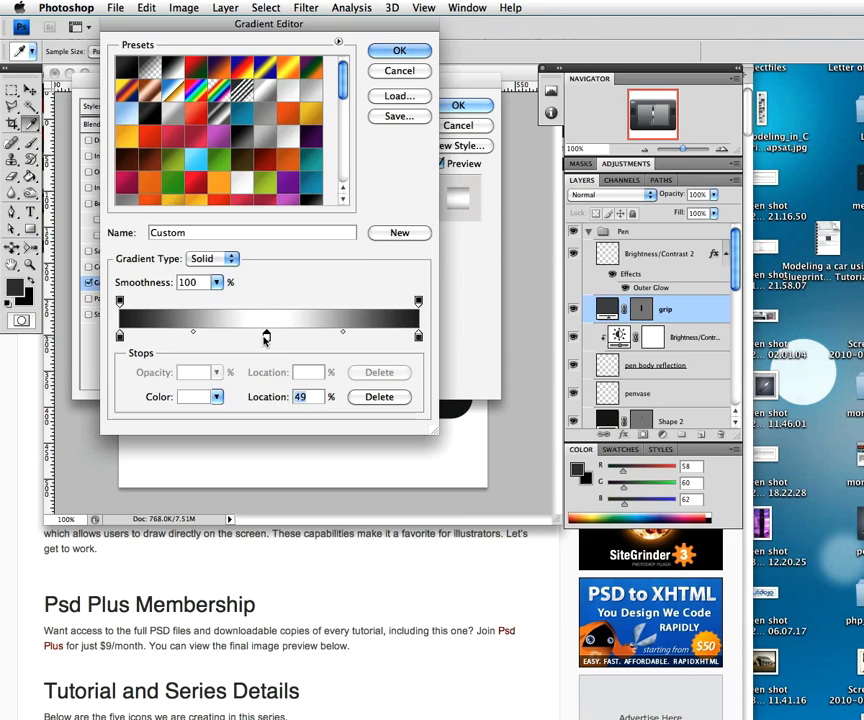
pyautogui.doubleClick(266, 337)
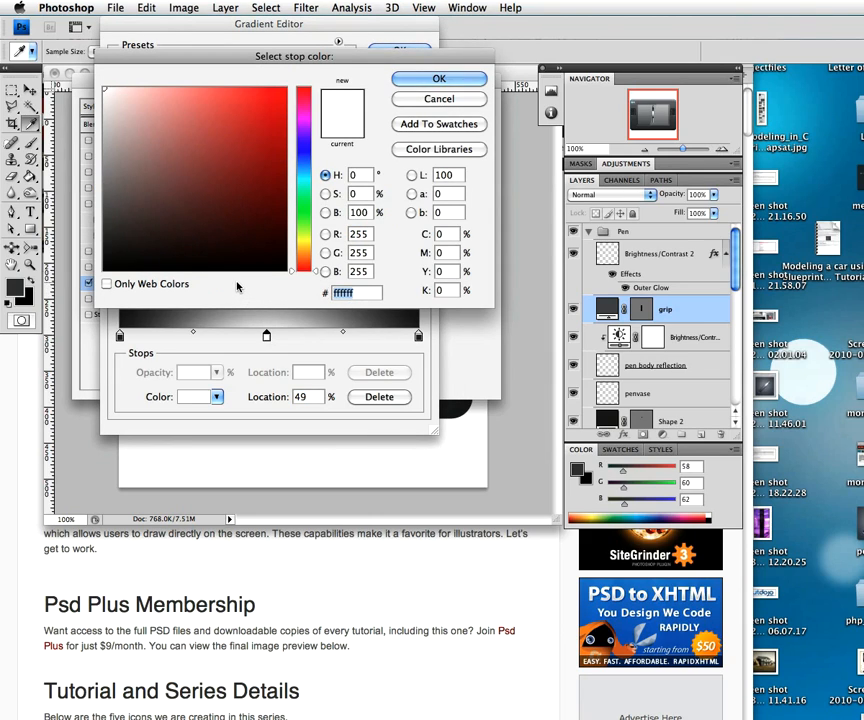
pyautogui.write('8c8c8c')
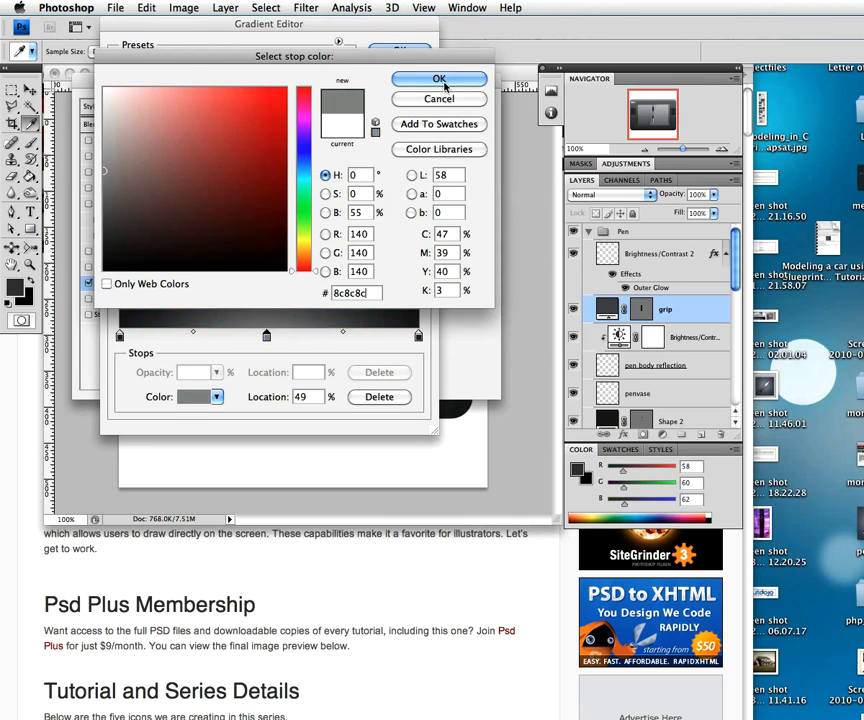
pyautogui.click(443, 80)
pyautogui.click(403, 55)
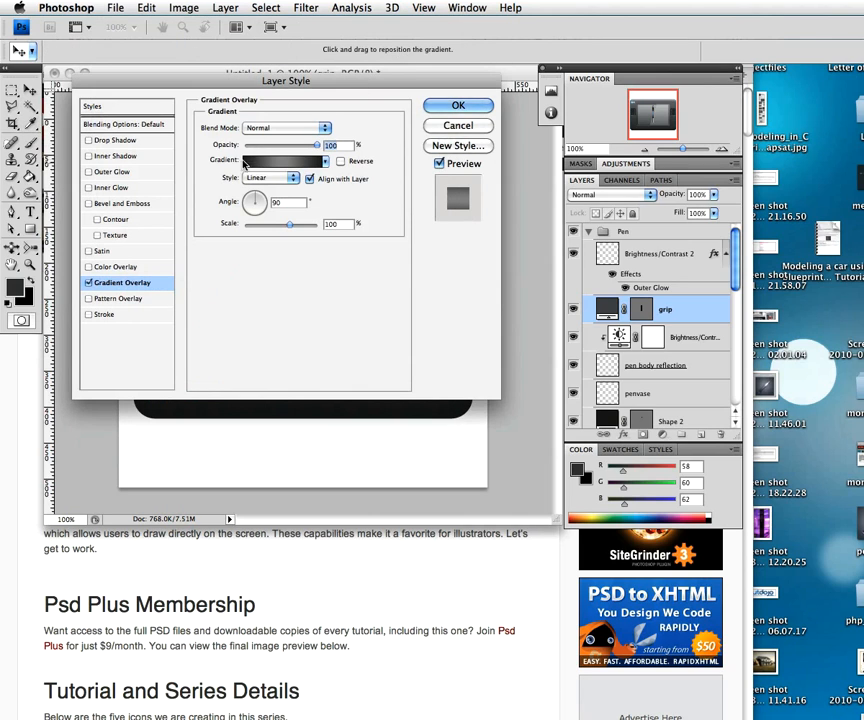
# - Set the grip's gradient overlay angle to 0° and apply the layer style
pyautogui.moveTo(280, 203); pyautogui.dragTo(214, 218)
pyautogui.write('0')
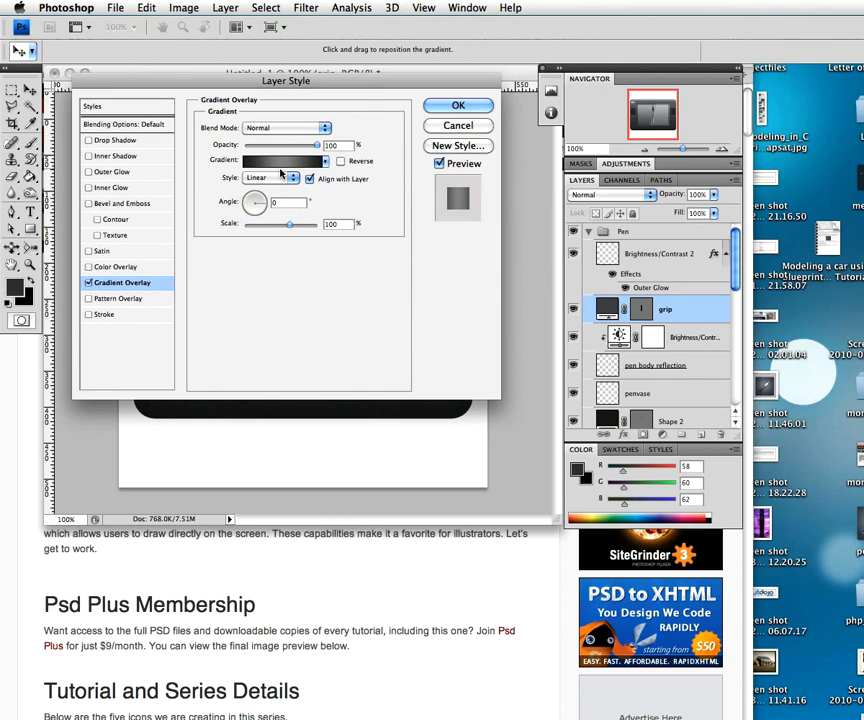
pyautogui.click(457, 105)
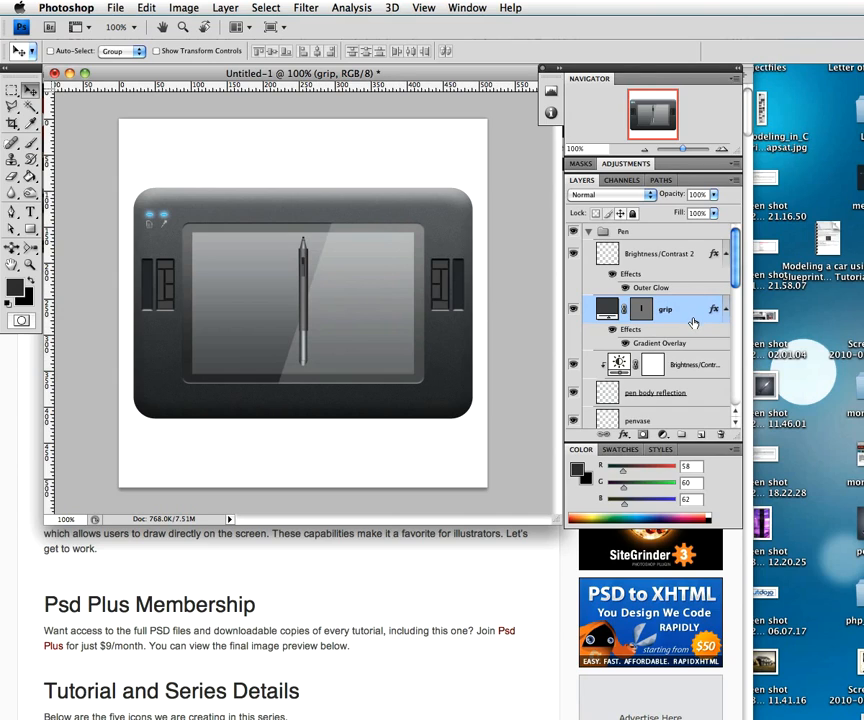
# - Duplicate the collapsed Pen group, hide the original and merge the copy into a single layer
pyautogui.click(594, 232)
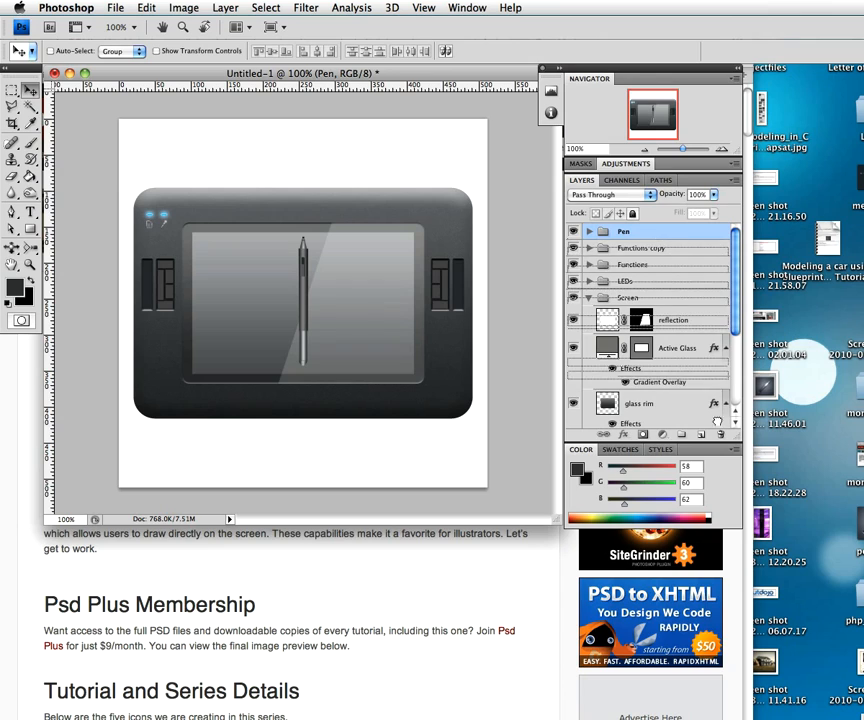
pyautogui.press('super+j')
pyautogui.click(575, 248)
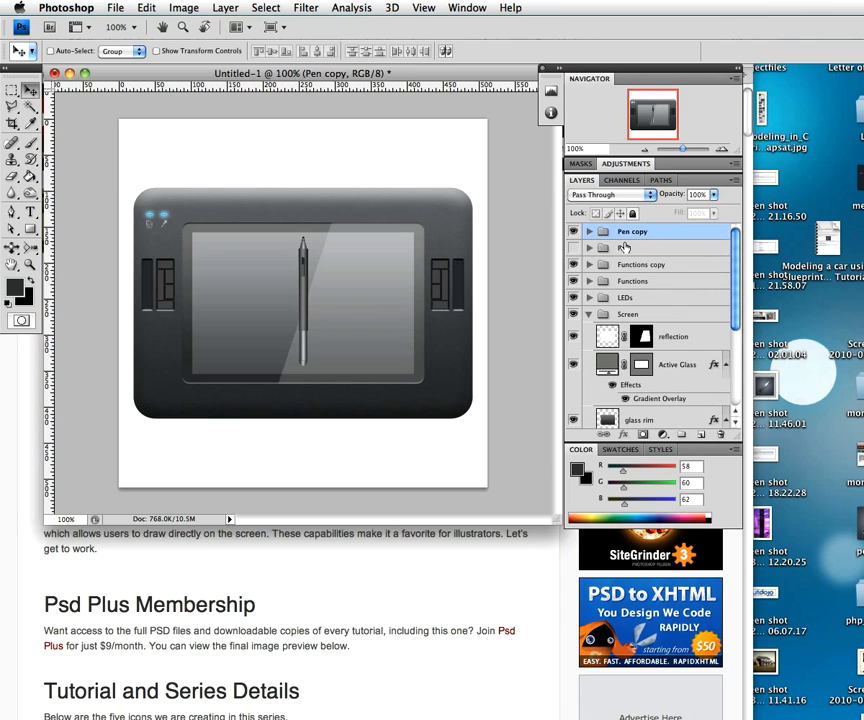
pyautogui.press('super+e')
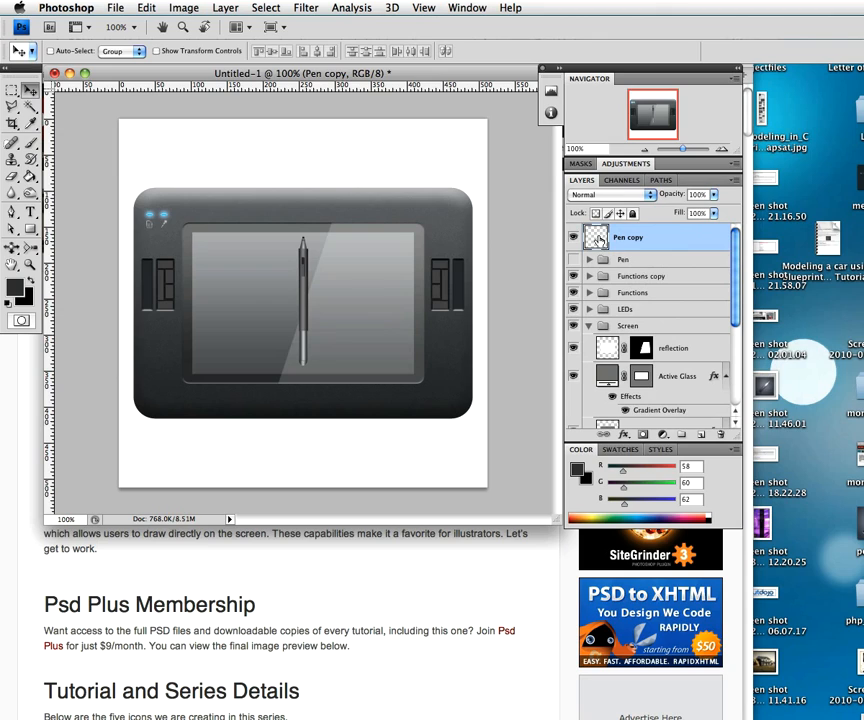
# - Rotate the merged pen copy about -31.9° and move it to the tablet's lower-right area with its tip on the drawing screen
pyautogui.press('super+t')
pyautogui.moveTo(349, 371); pyautogui.dragTo(436, 351)
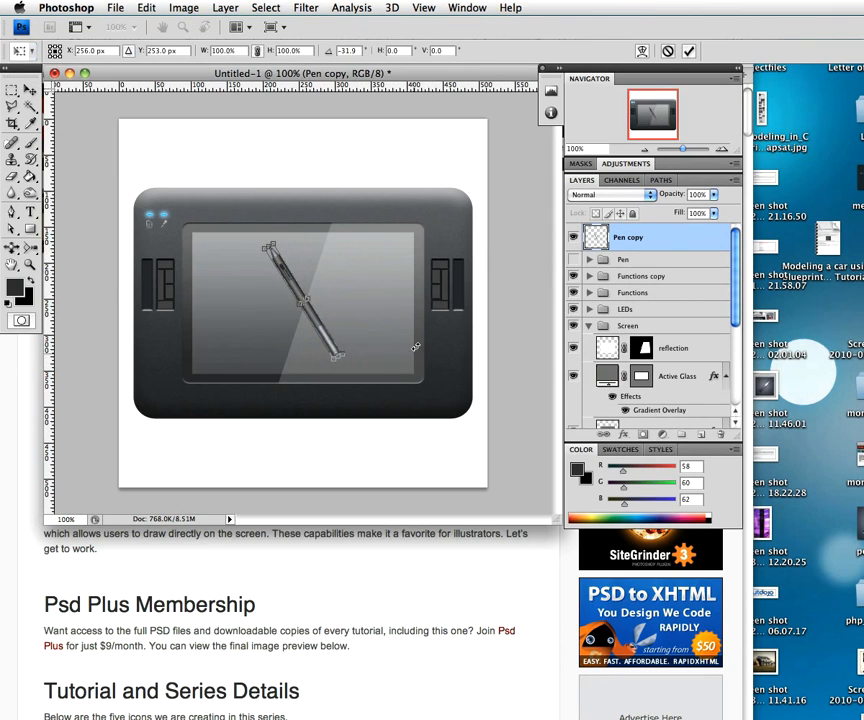
pyautogui.press('Return')
pyautogui.moveTo(334, 310); pyautogui.dragTo(402, 365)
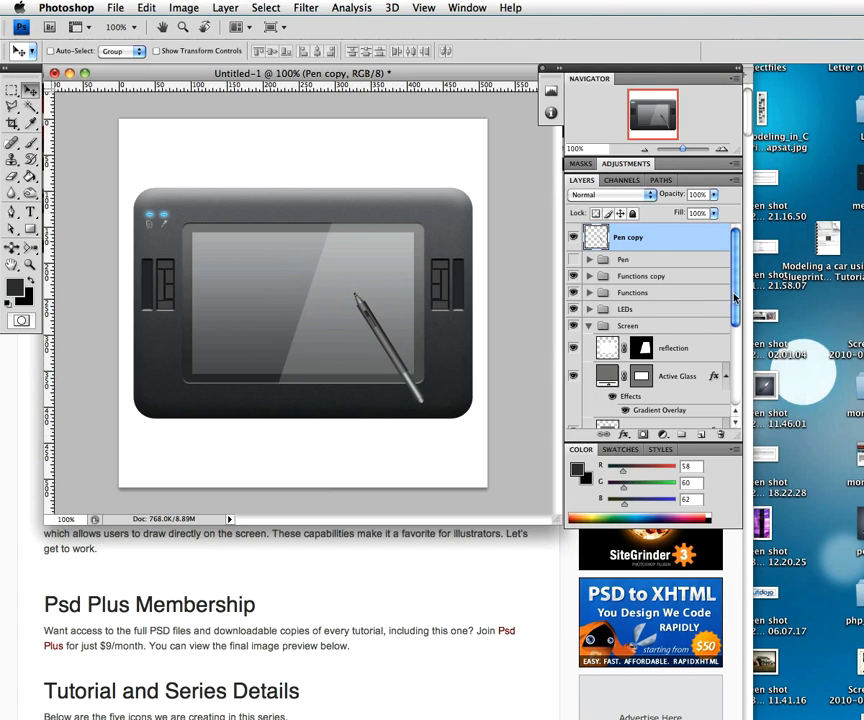
# - Collapse the Screen group, then create a new layer beneath the base layer and name it shadow
pyautogui.moveTo(734, 297); pyautogui.dragTo(730, 324)
pyautogui.click(590, 270)
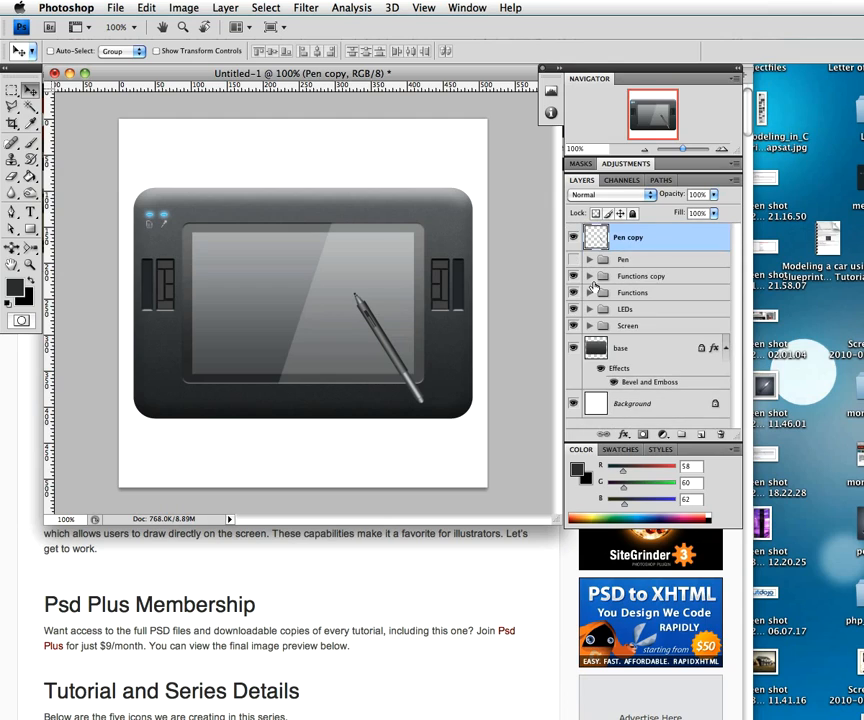
pyautogui.click(659, 328)
pyautogui.click(668, 348)
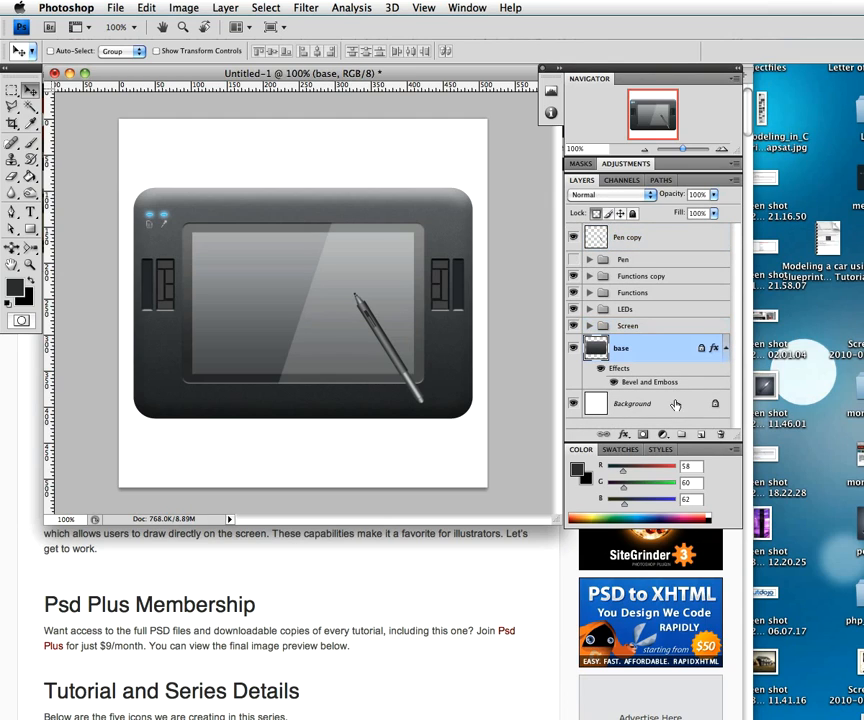
pyautogui.click(700, 436)
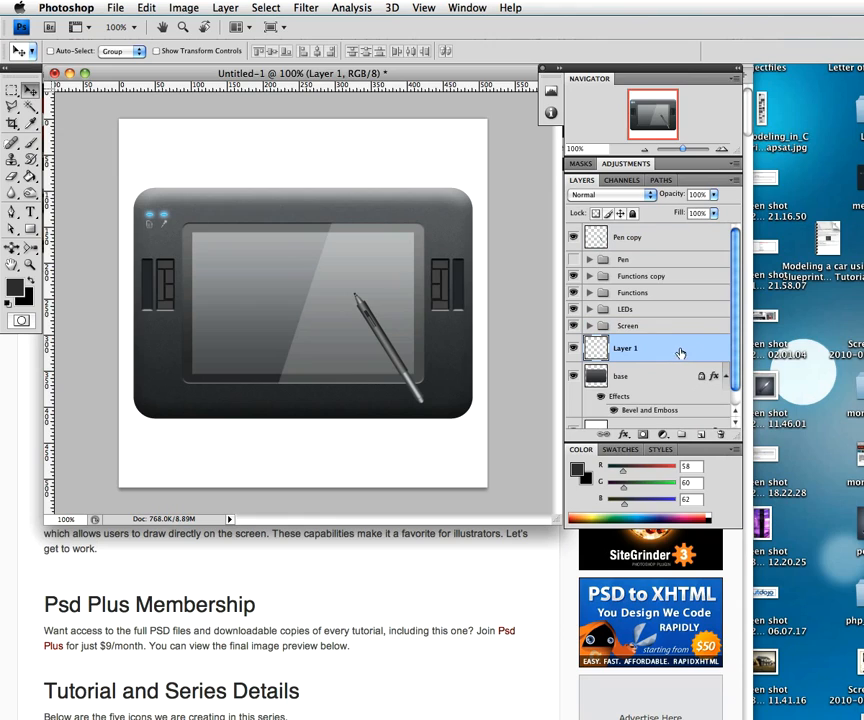
pyautogui.moveTo(680, 353); pyautogui.dragTo(617, 380)
pyautogui.doubleClick(626, 404)
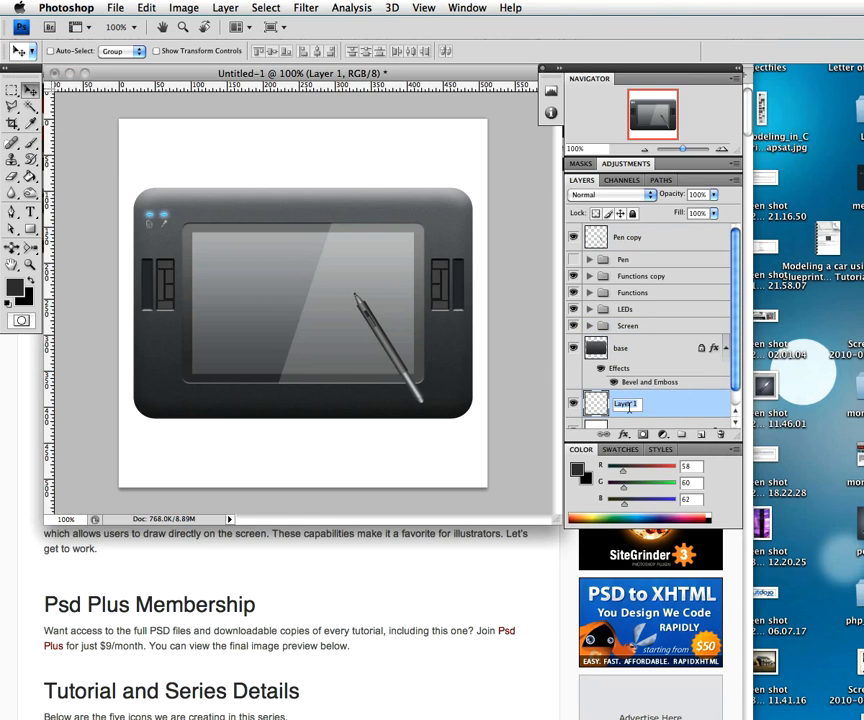
pyautogui.write('shadow')
pyautogui.press('Return')
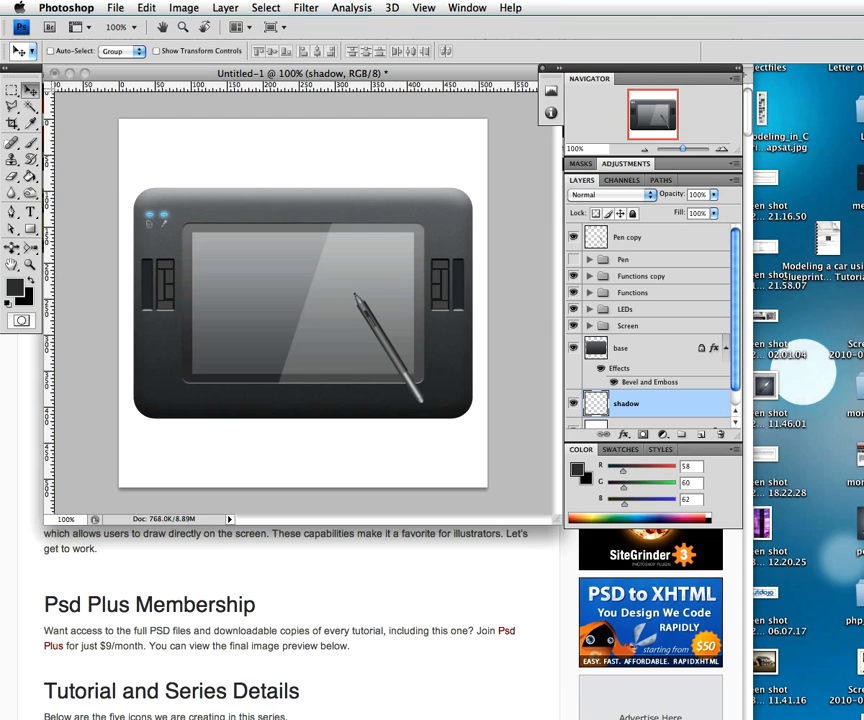
# - Show the guides and draw a flat dark ellipse on the shadow layer, centred on the vertical guide along the tablet's lower edge
pyautogui.click(31, 230)
pyautogui.moveTo(31, 230); pyautogui.dragTo(99, 250)
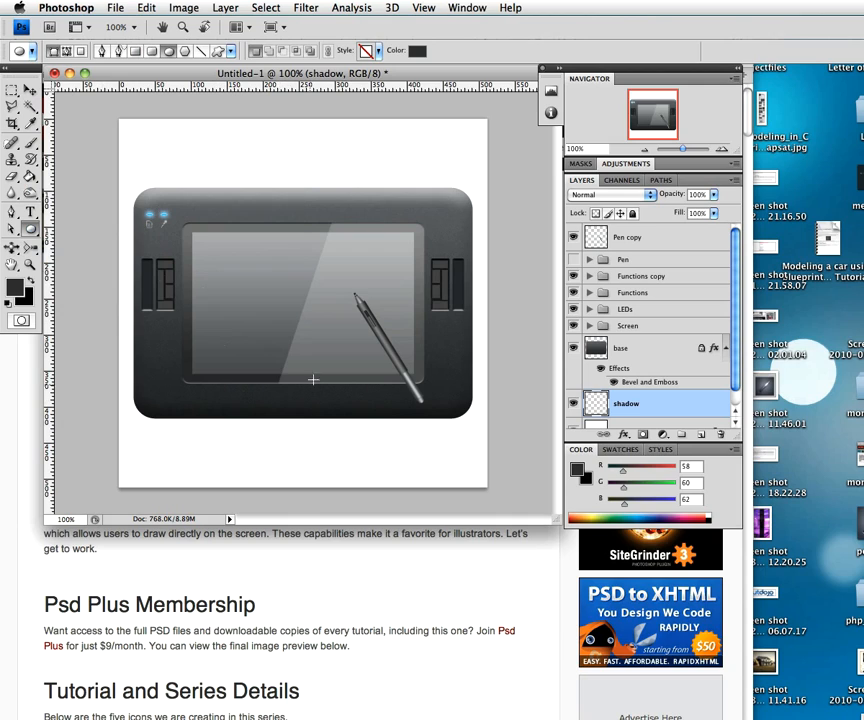
pyautogui.press('super+semicolon')
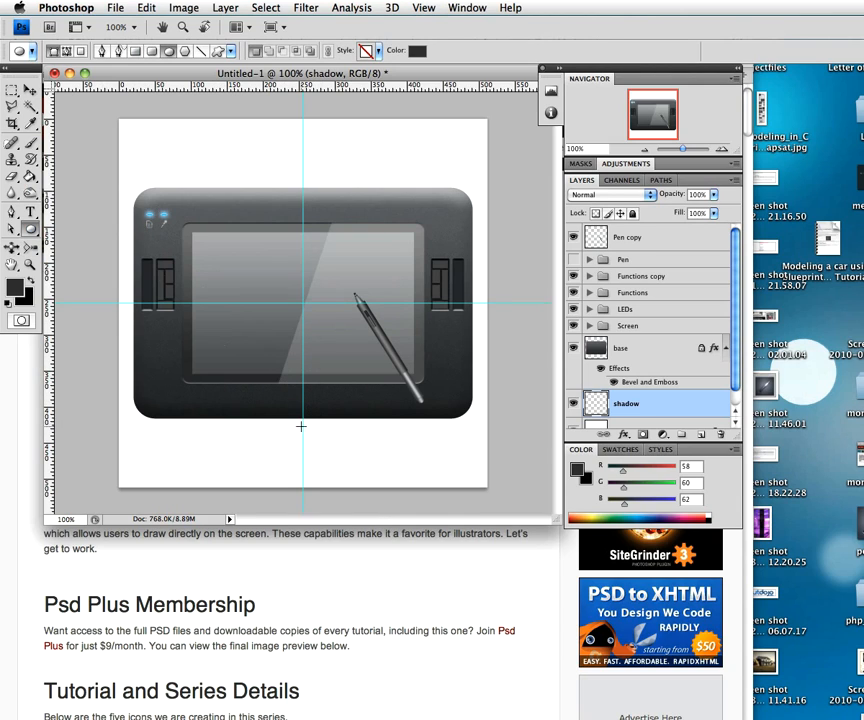
pyautogui.moveTo(303, 420); pyautogui.dragTo(464, 431)
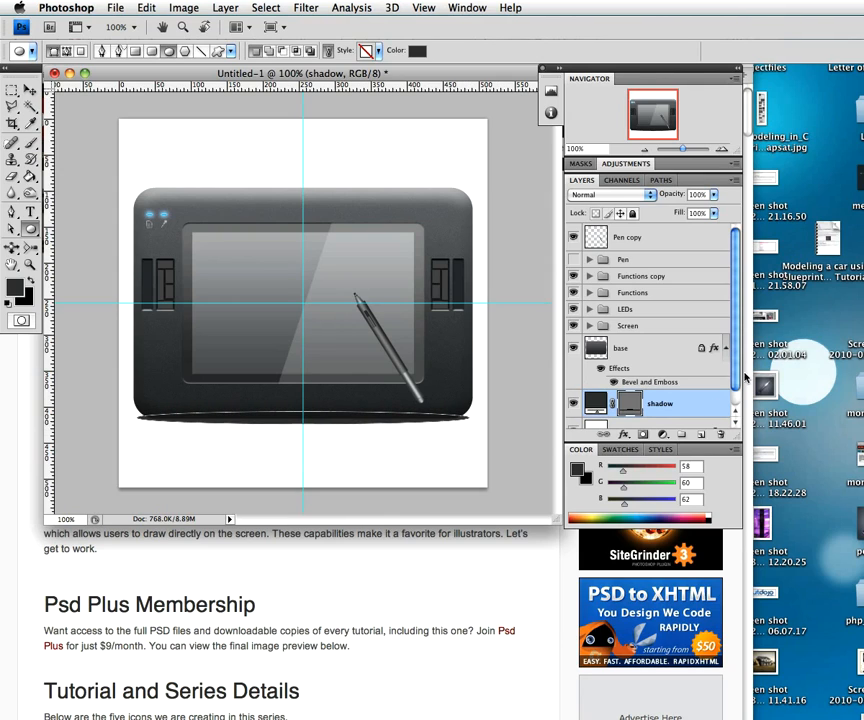
pyautogui.moveTo(736, 380)
pyautogui.mouseDown()
pyautogui.moveTo(737, 388)
pyautogui.moveTo(736, 378)
pyautogui.mouseUp()
# - Rasterize the shadow ellipse and apply a Gaussian Blur with a radius of 4.5 pixels
pyautogui.click(300, 8)
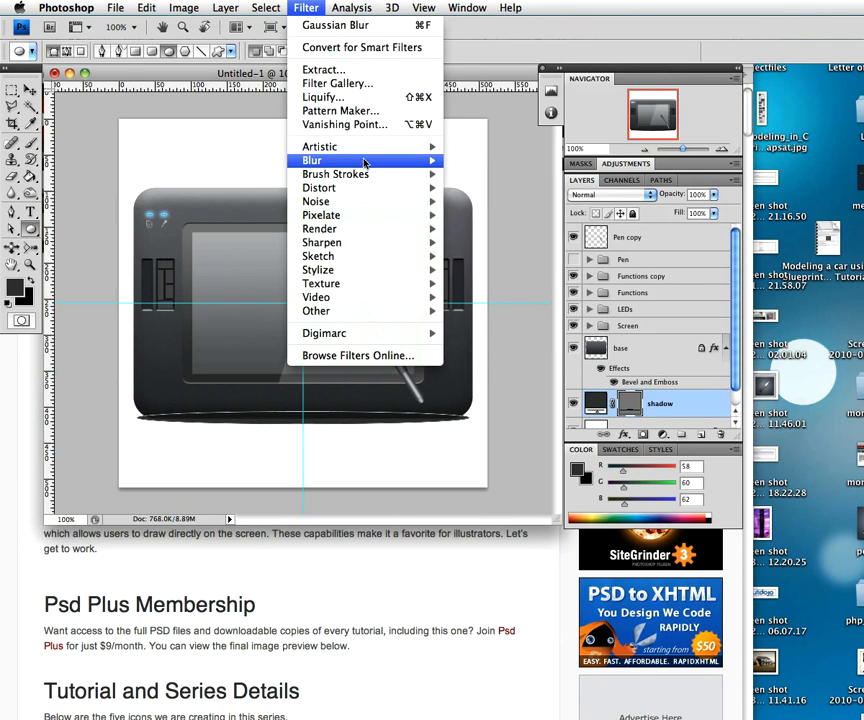
pyautogui.moveTo(367, 162)
pyautogui.click(497, 216)
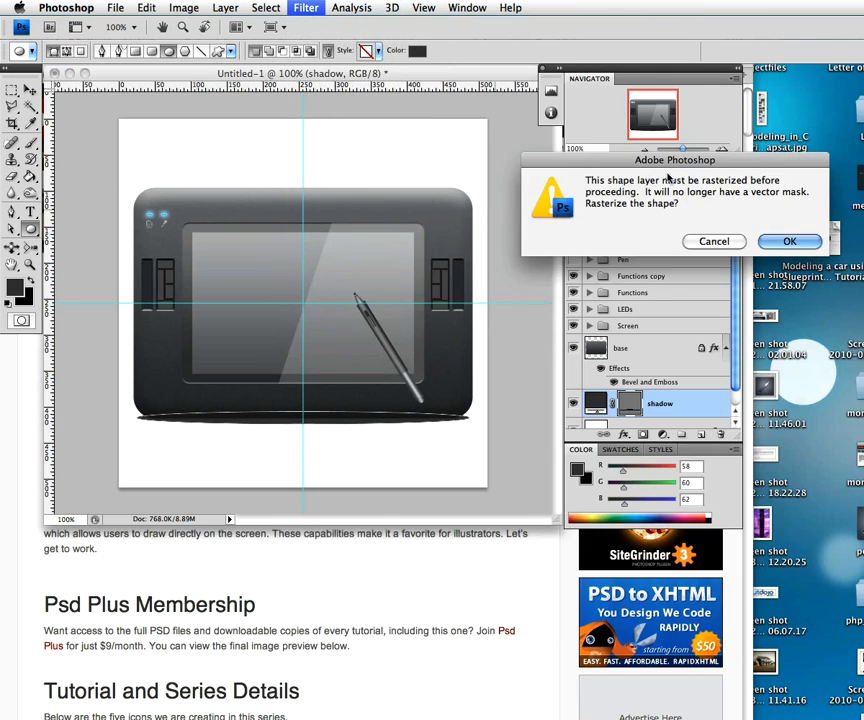
pyautogui.click(780, 239)
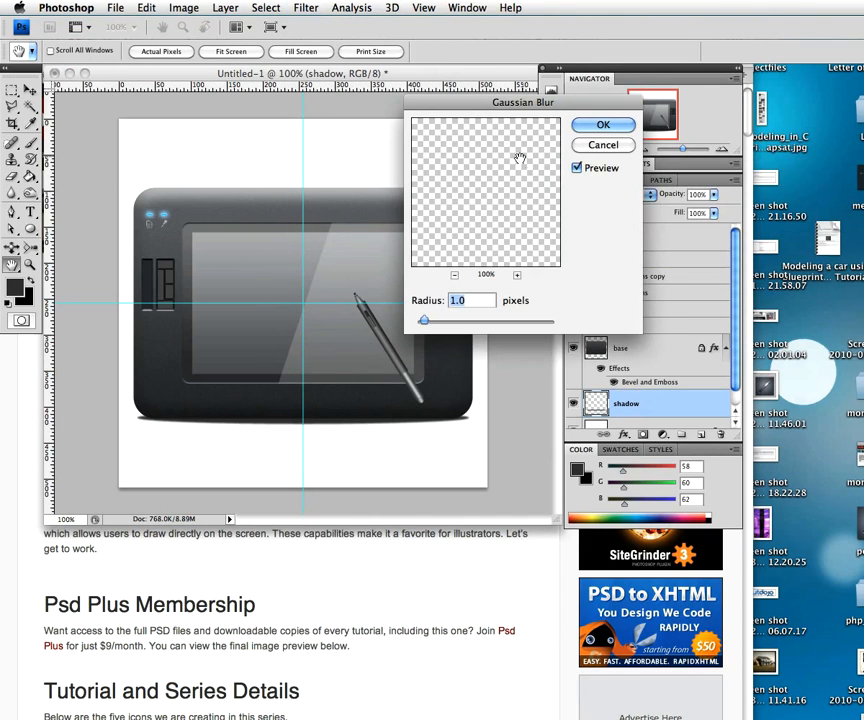
pyautogui.moveTo(424, 321); pyautogui.dragTo(438, 328)
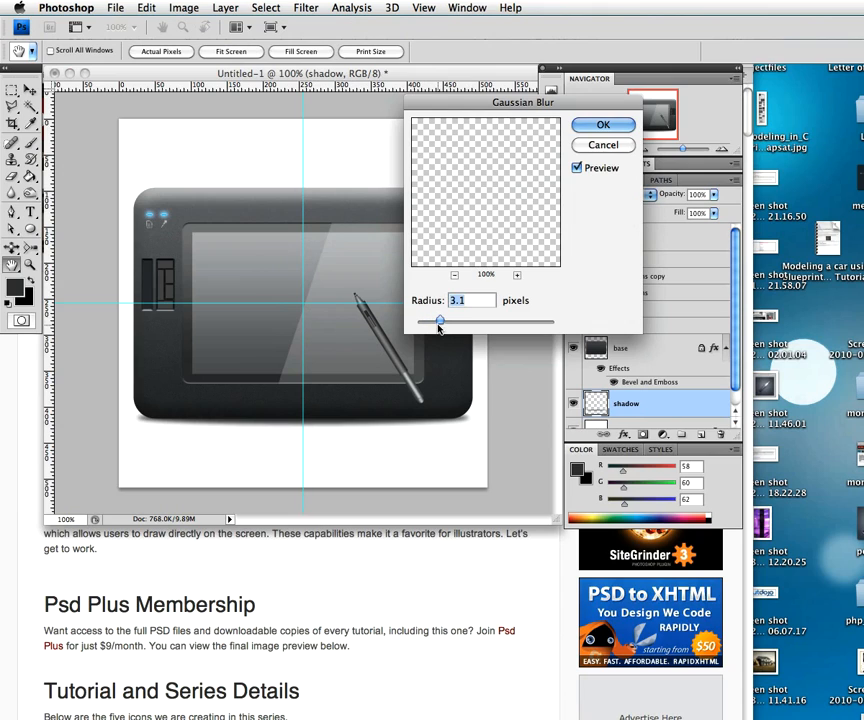
pyautogui.moveTo(436, 328); pyautogui.dragTo(448, 332)
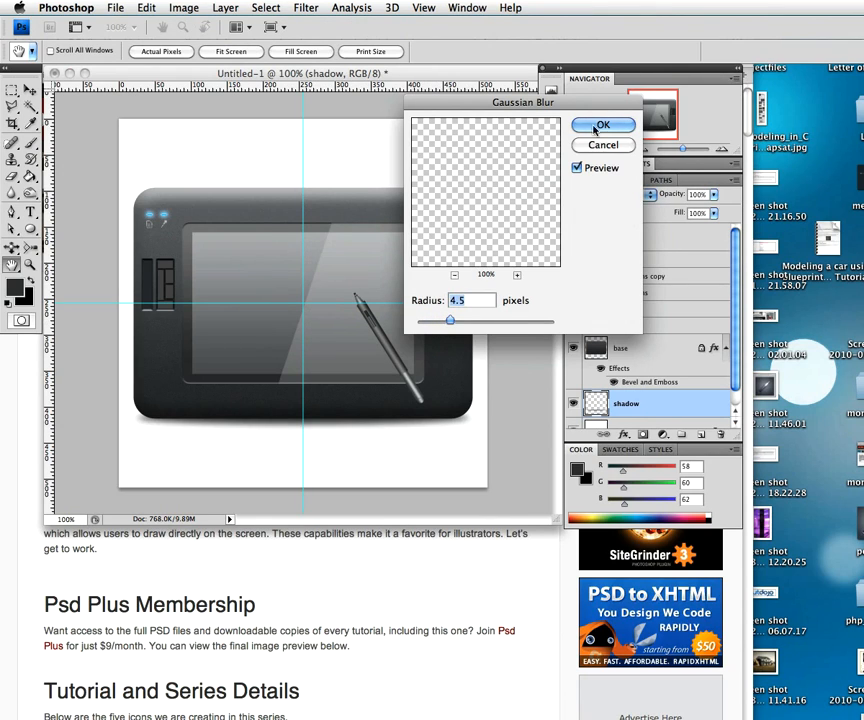
pyautogui.press('Return')
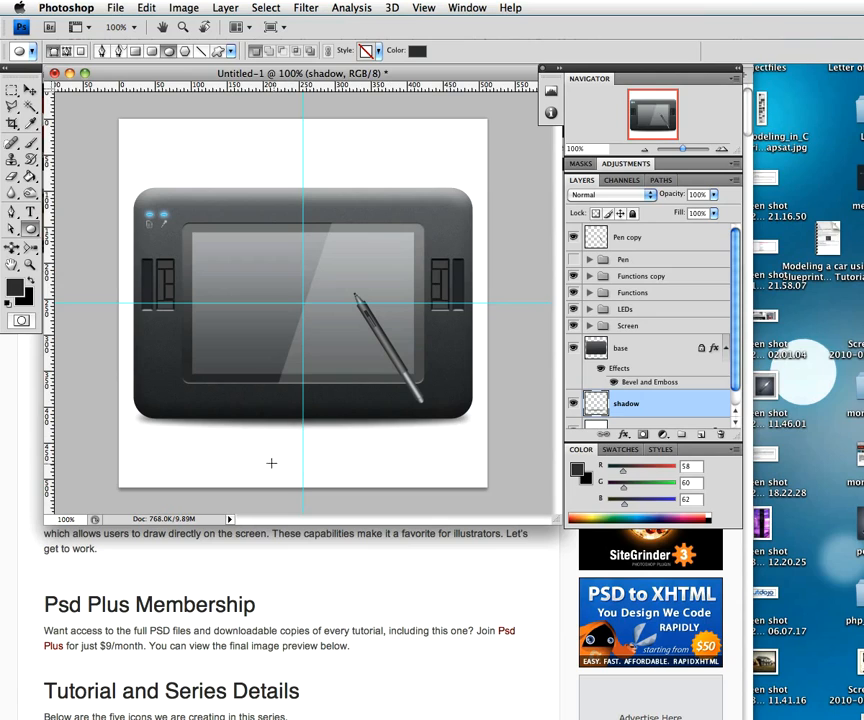
# - Nudge the blurred shadow vertically until it sits tucked just under the tablet's lower edge
pyautogui.press('v')
pyautogui.moveTo(269, 448); pyautogui.dragTo(269, 445)
pyautogui.press('Down')
pyautogui.press('Down')
pyautogui.press('Down')
pyautogui.press('Down')
pyautogui.press('Down')
pyautogui.press('Down')
pyautogui.press('Down')
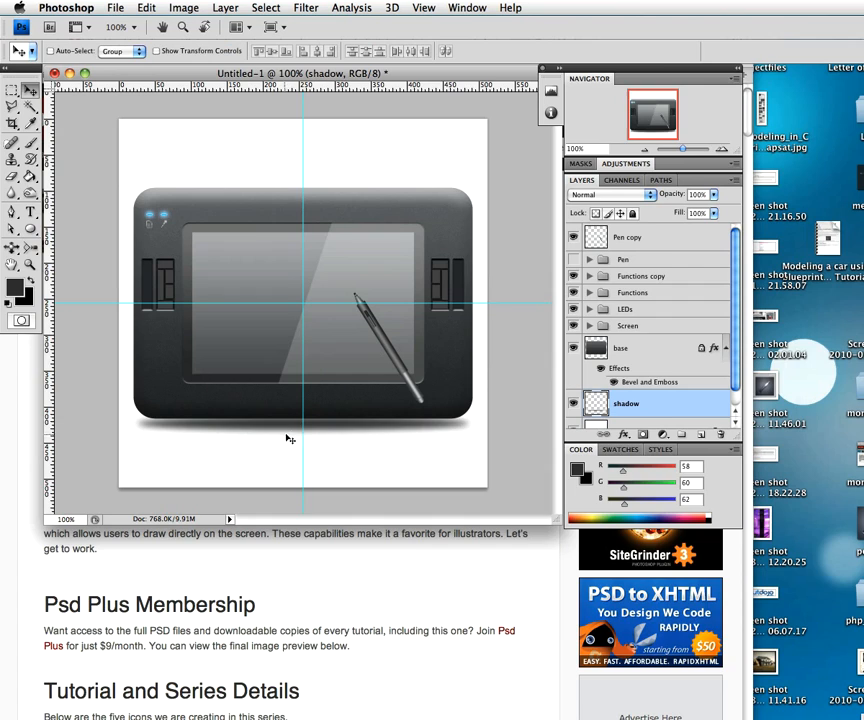
pyautogui.press('Down')
pyautogui.press('Down')
pyautogui.press('Up')
pyautogui.press('Up')
pyautogui.press('Up')
pyautogui.press('Up')
pyautogui.press('Up')
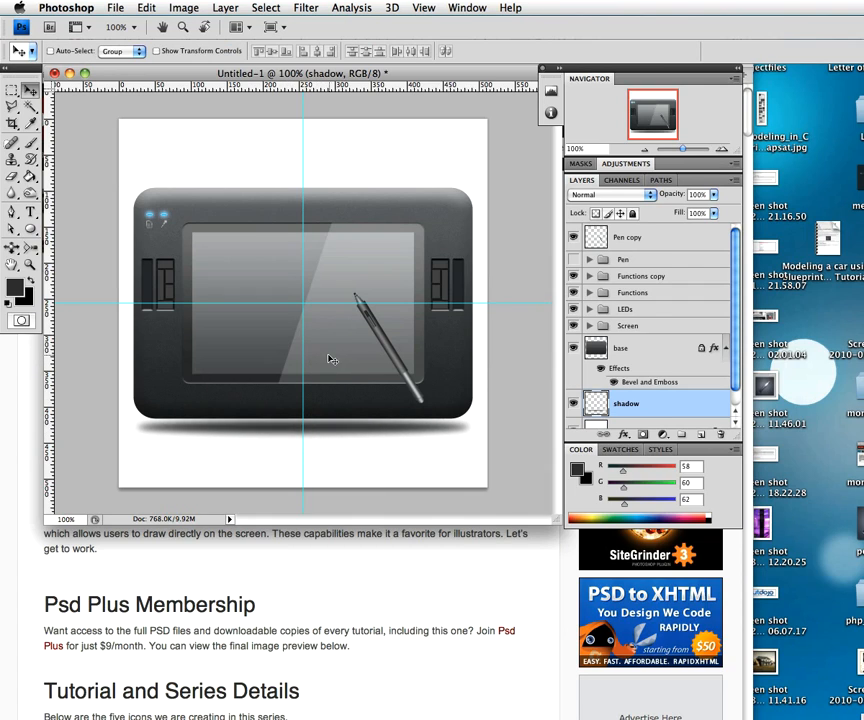
pyautogui.press('Up')
pyautogui.press('Up')
pyautogui.press('Up')
pyautogui.press('Up')
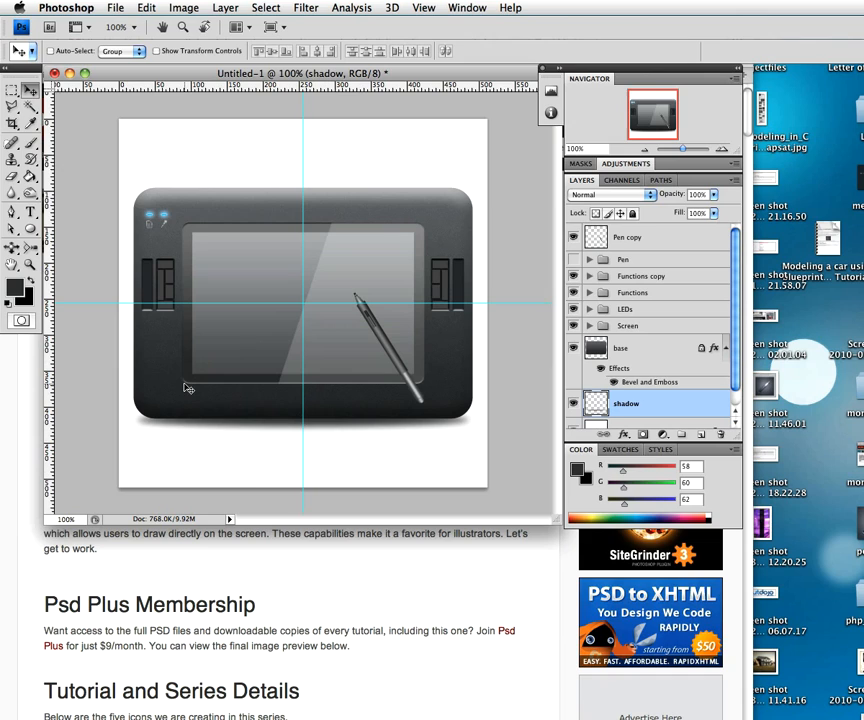
# - Add a Drop Shadow to the Pen copy layer with 40% opacity, 8 px distance and 8 px size
pyautogui.click(682, 247)
pyautogui.doubleClick(684, 245)
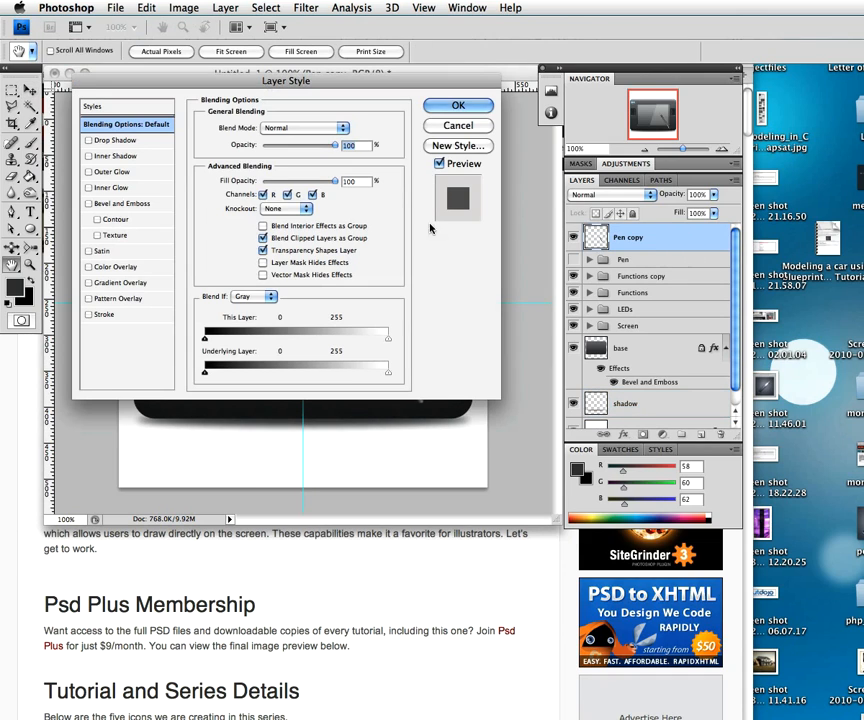
pyautogui.click(118, 140)
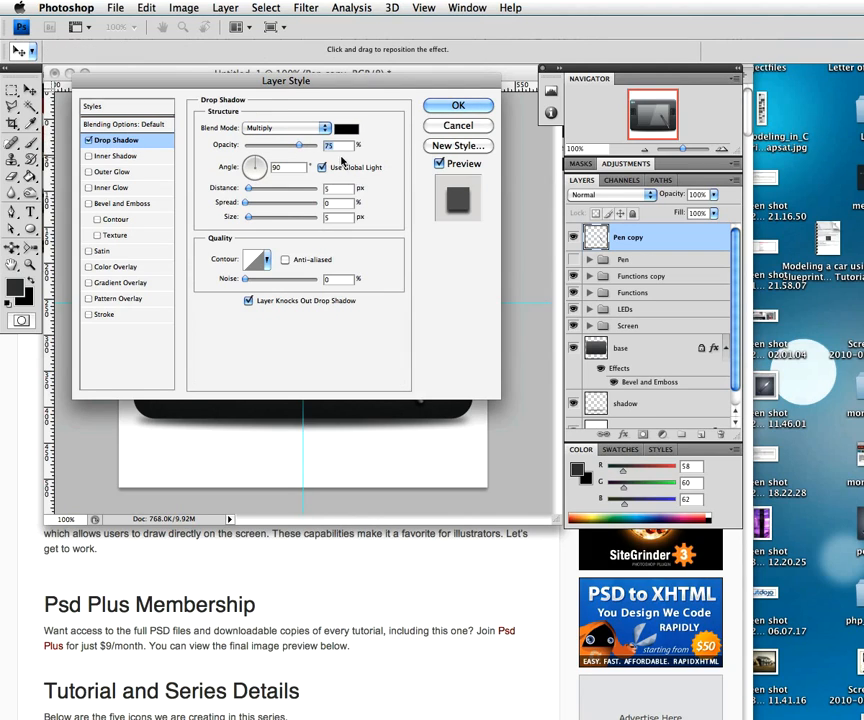
pyautogui.write('40')
pyautogui.press('Tab')
pyautogui.press('Tab')
pyautogui.write('8')
pyautogui.press('Tab')
pyautogui.press('Tab')
pyautogui.write('8')
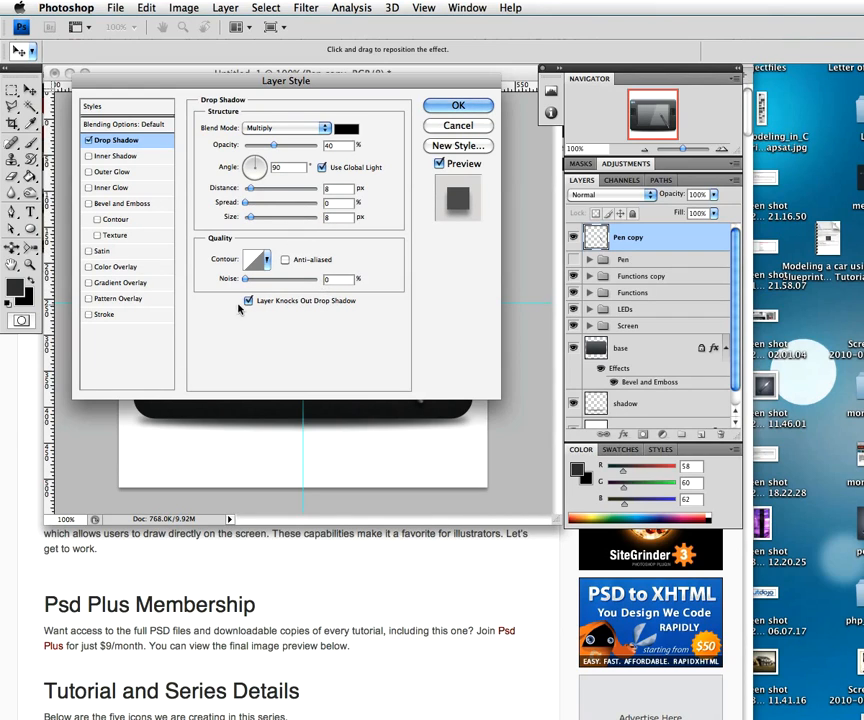
pyautogui.click(449, 107)
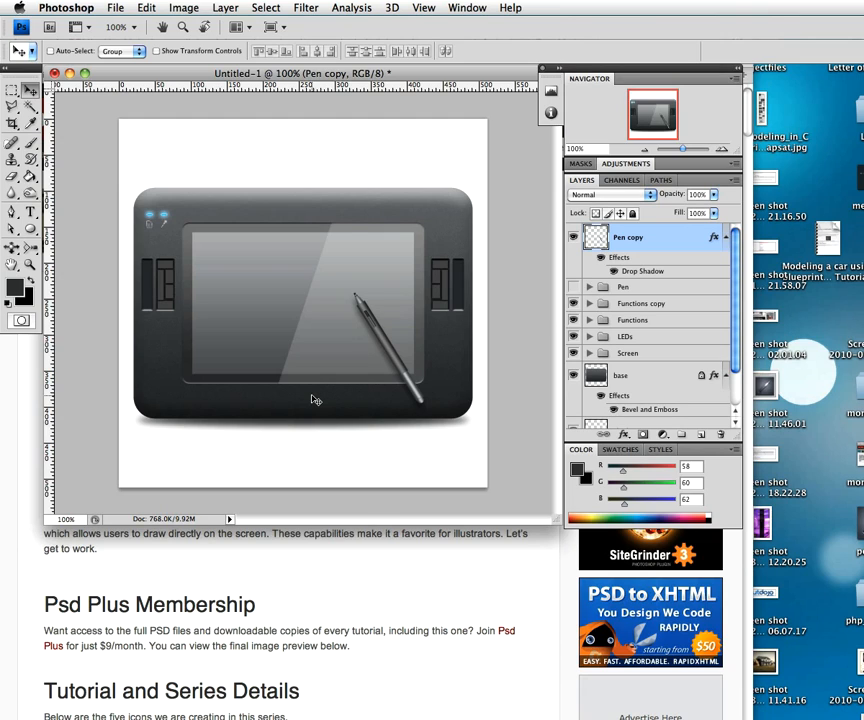
# - Switch to Safari and view the top of the Psdtuts+ digital tablet icon tutorial page
pyautogui.click(382, 569)
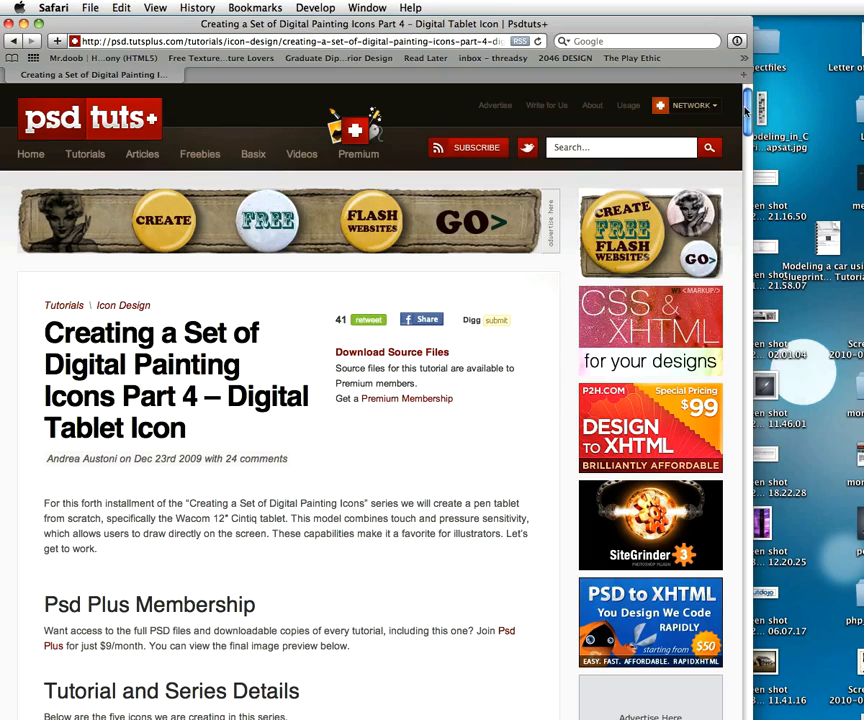
pyautogui.moveTo(747, 107)
pyautogui.mouseDown()
pyautogui.moveTo(717, 162)
pyautogui.moveTo(738, 104)
pyautogui.mouseUp()
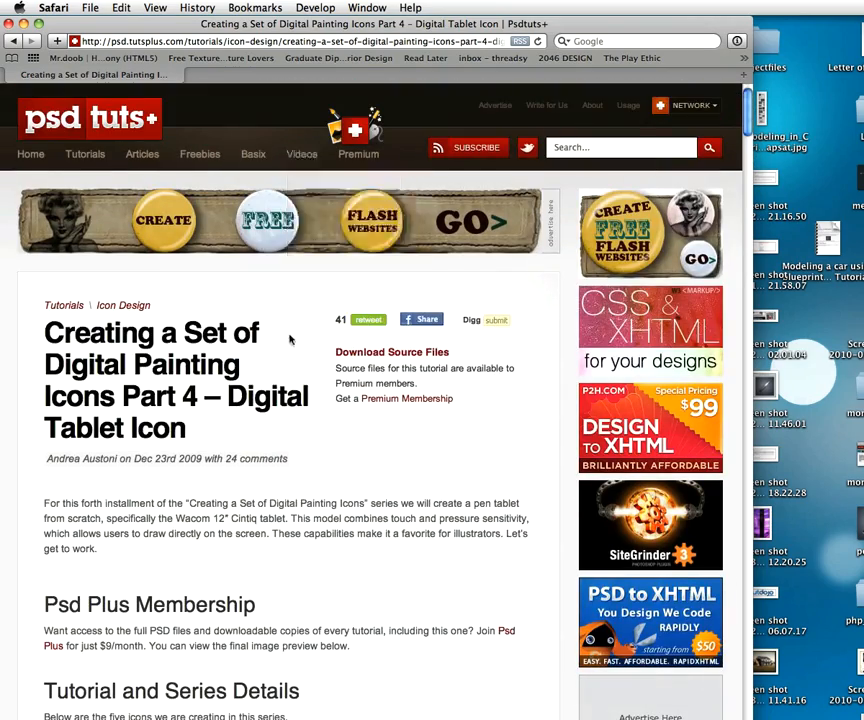